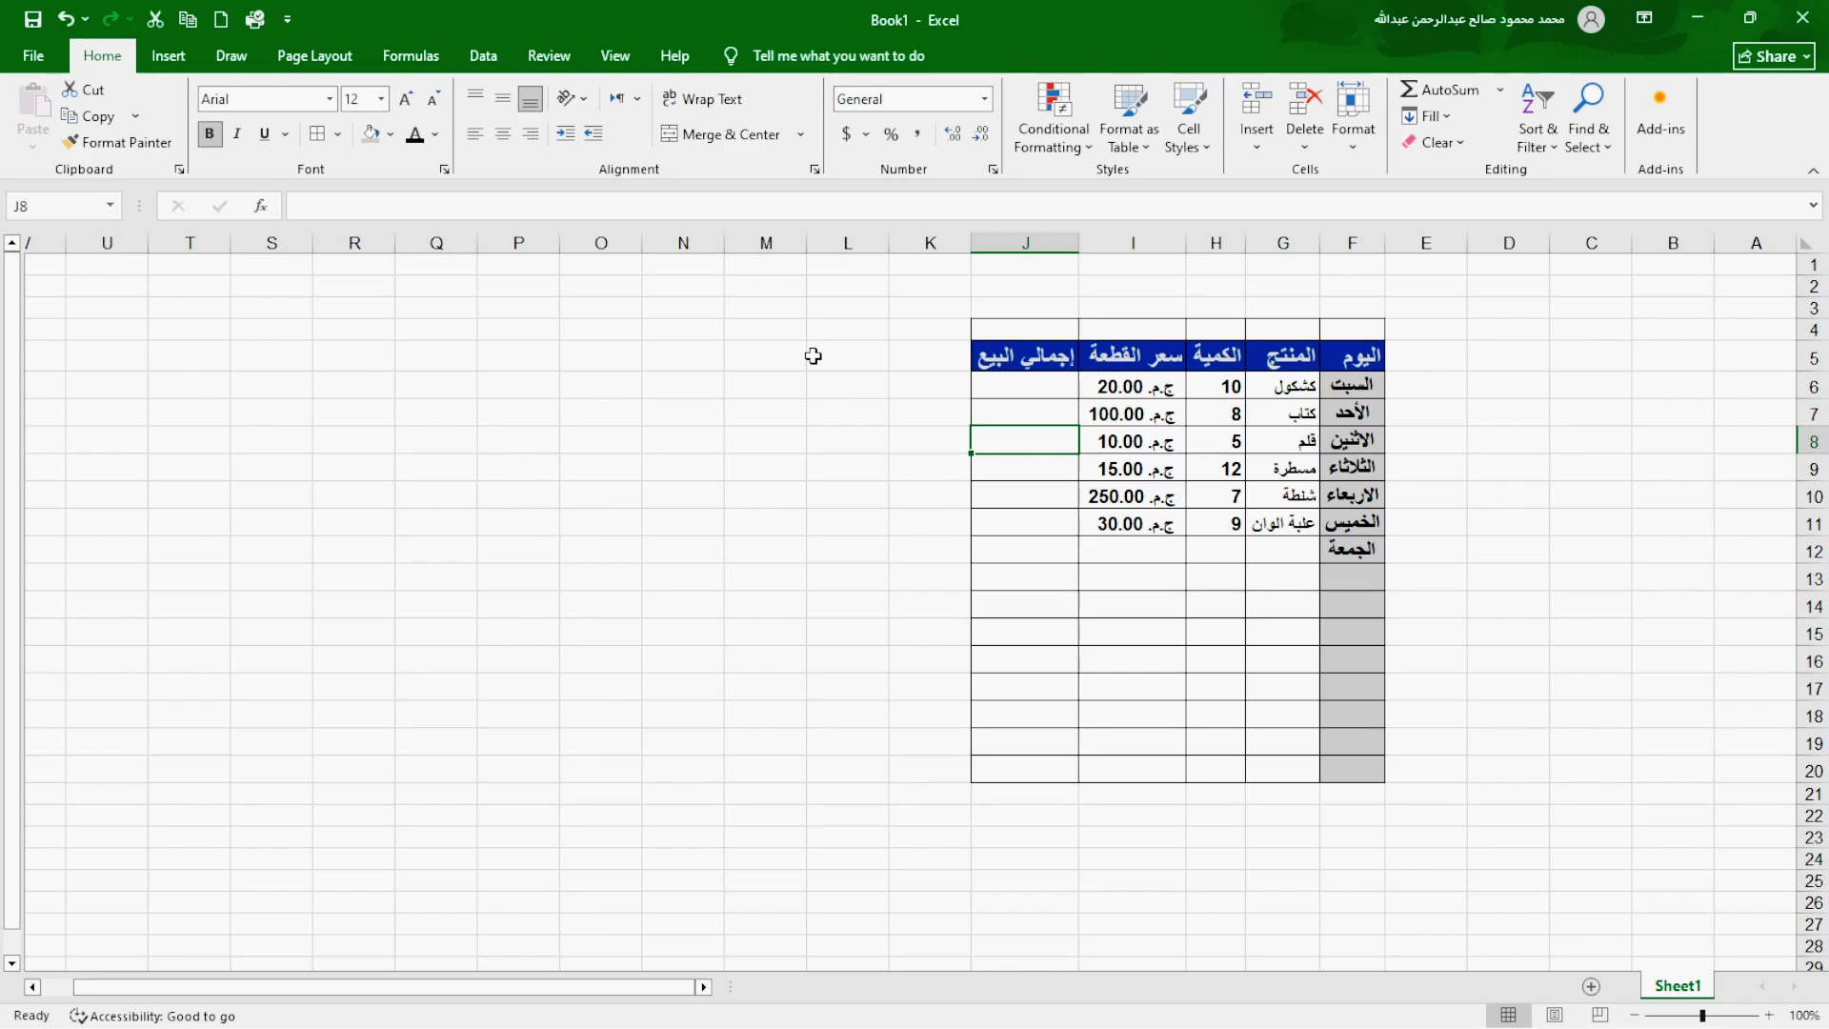
- Calculate the total sale in J6 with the formula =H6*I6 and fill it down through J11
left_click(1148, 556)
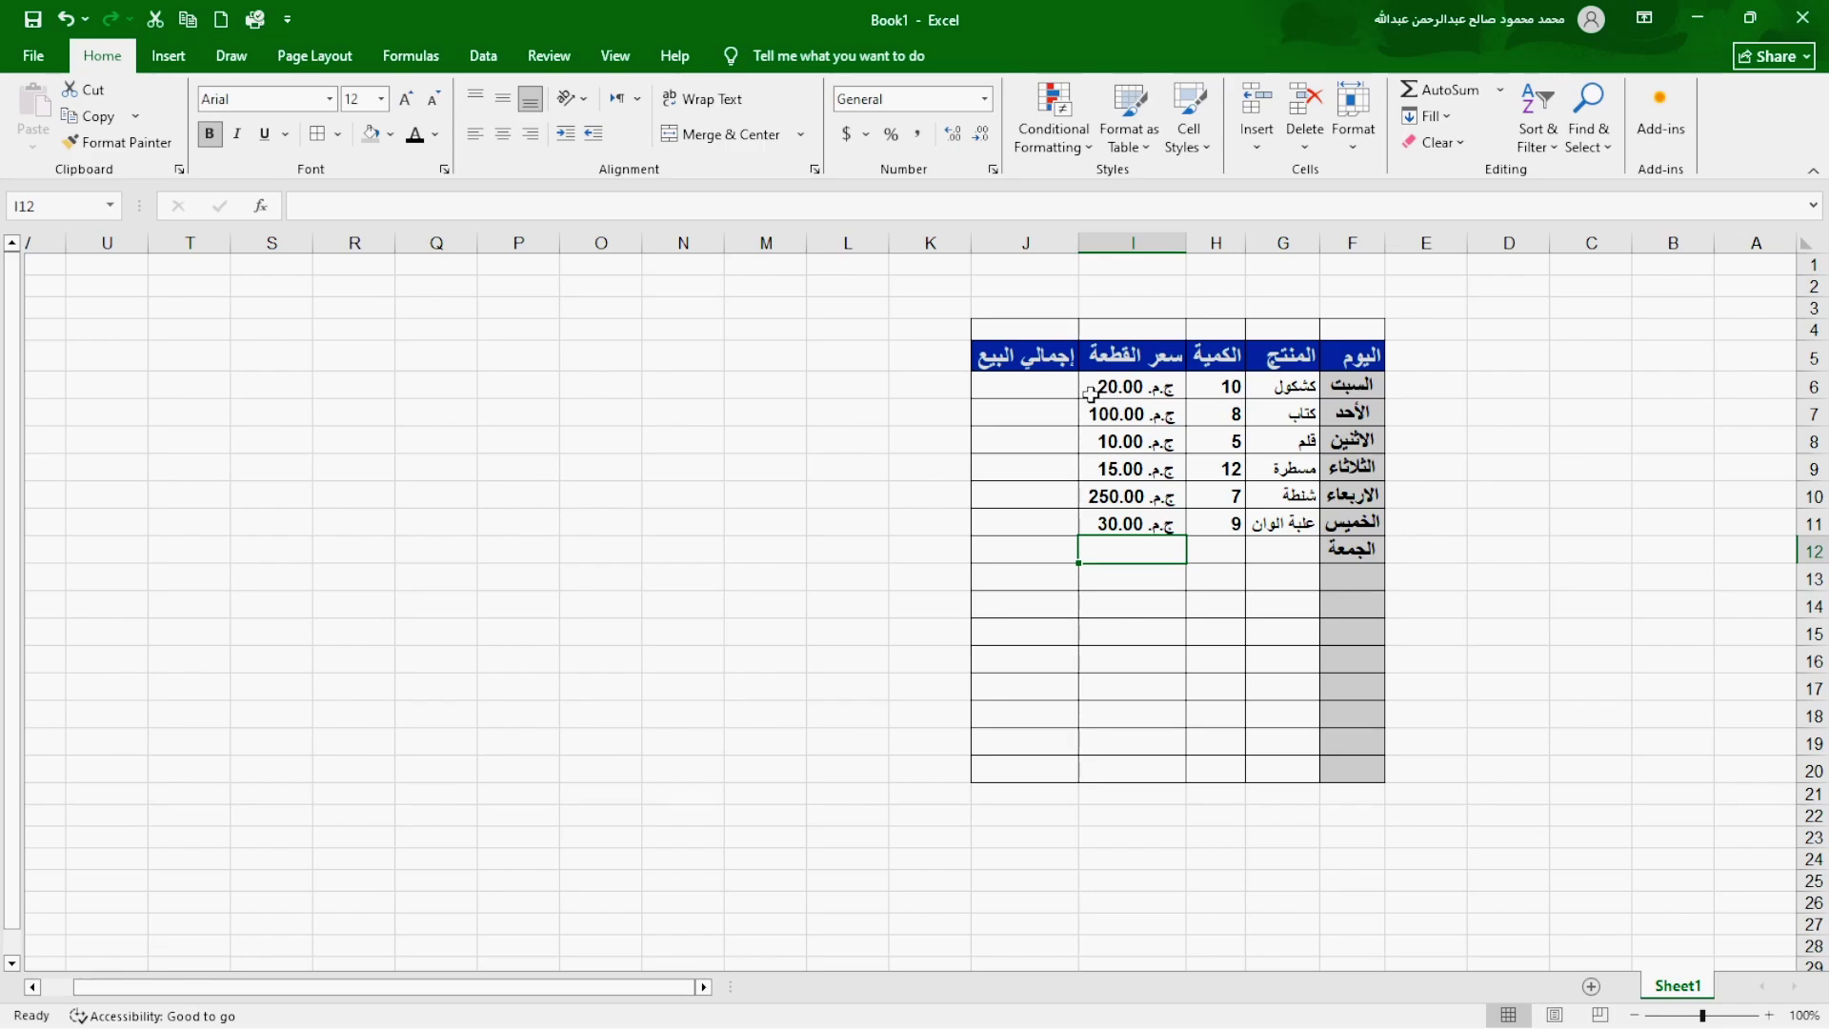
left_click(1056, 393)
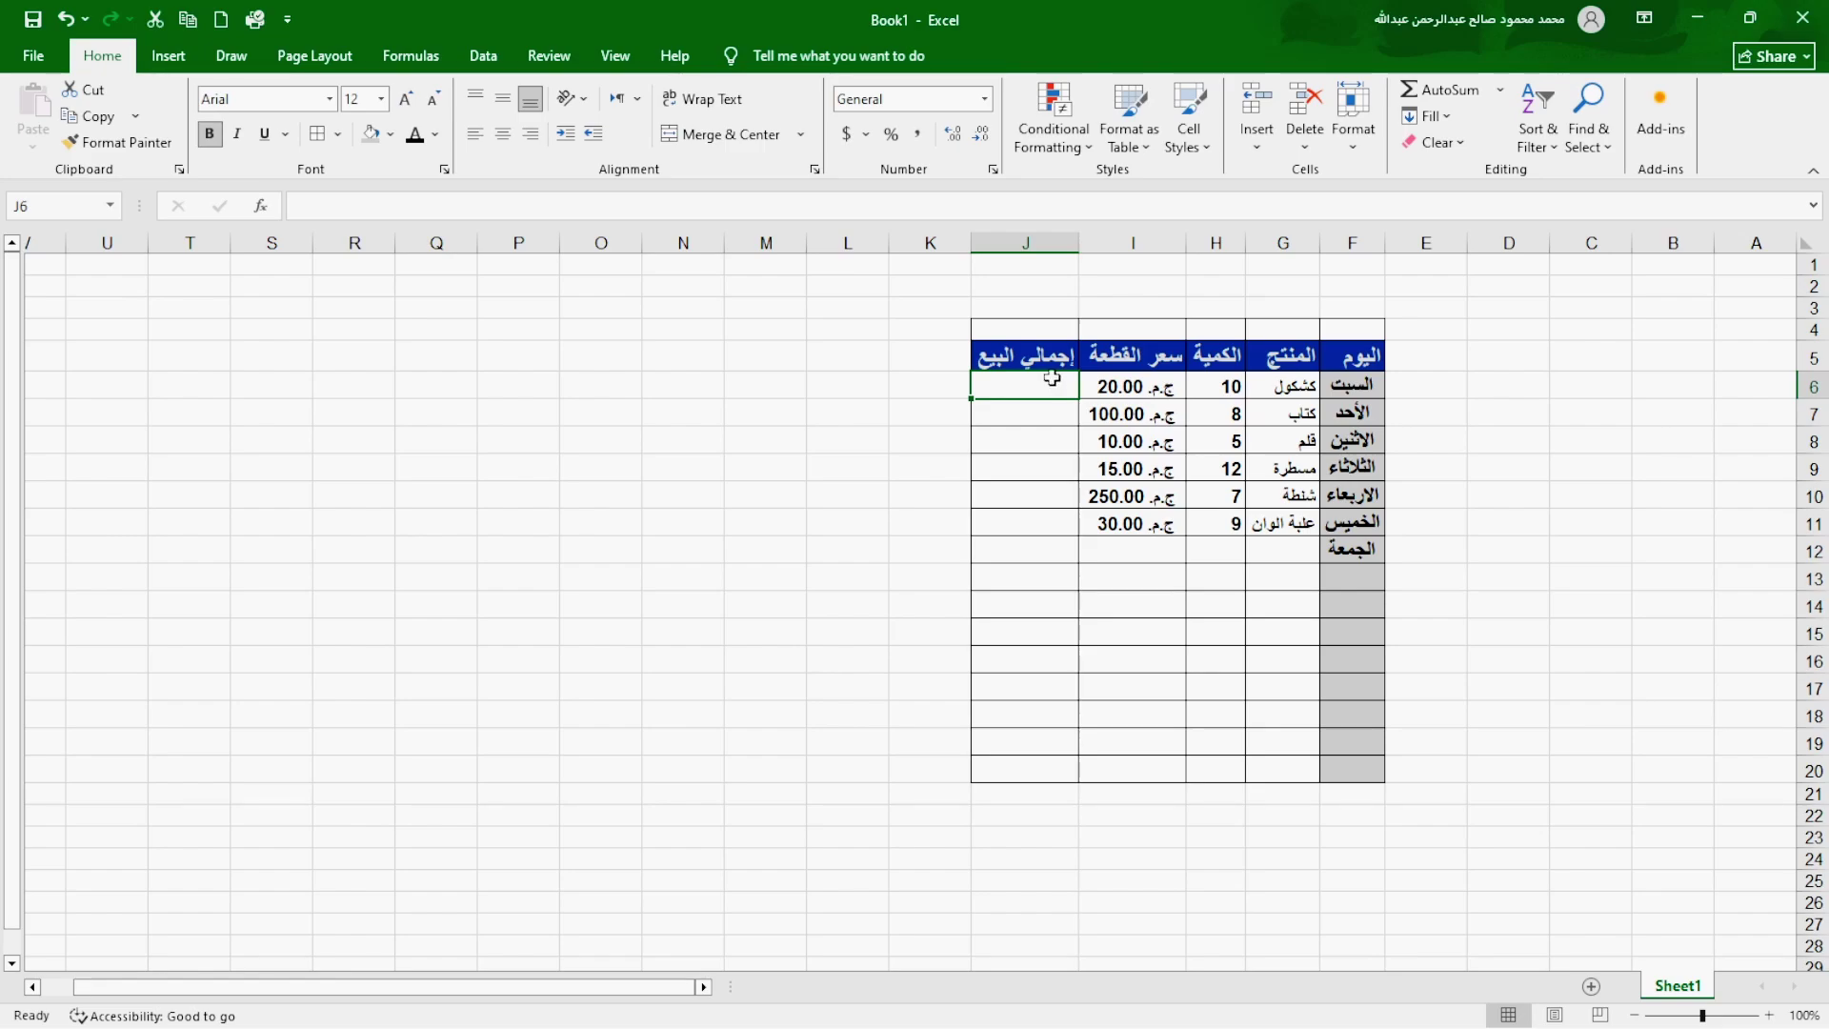
type("=")
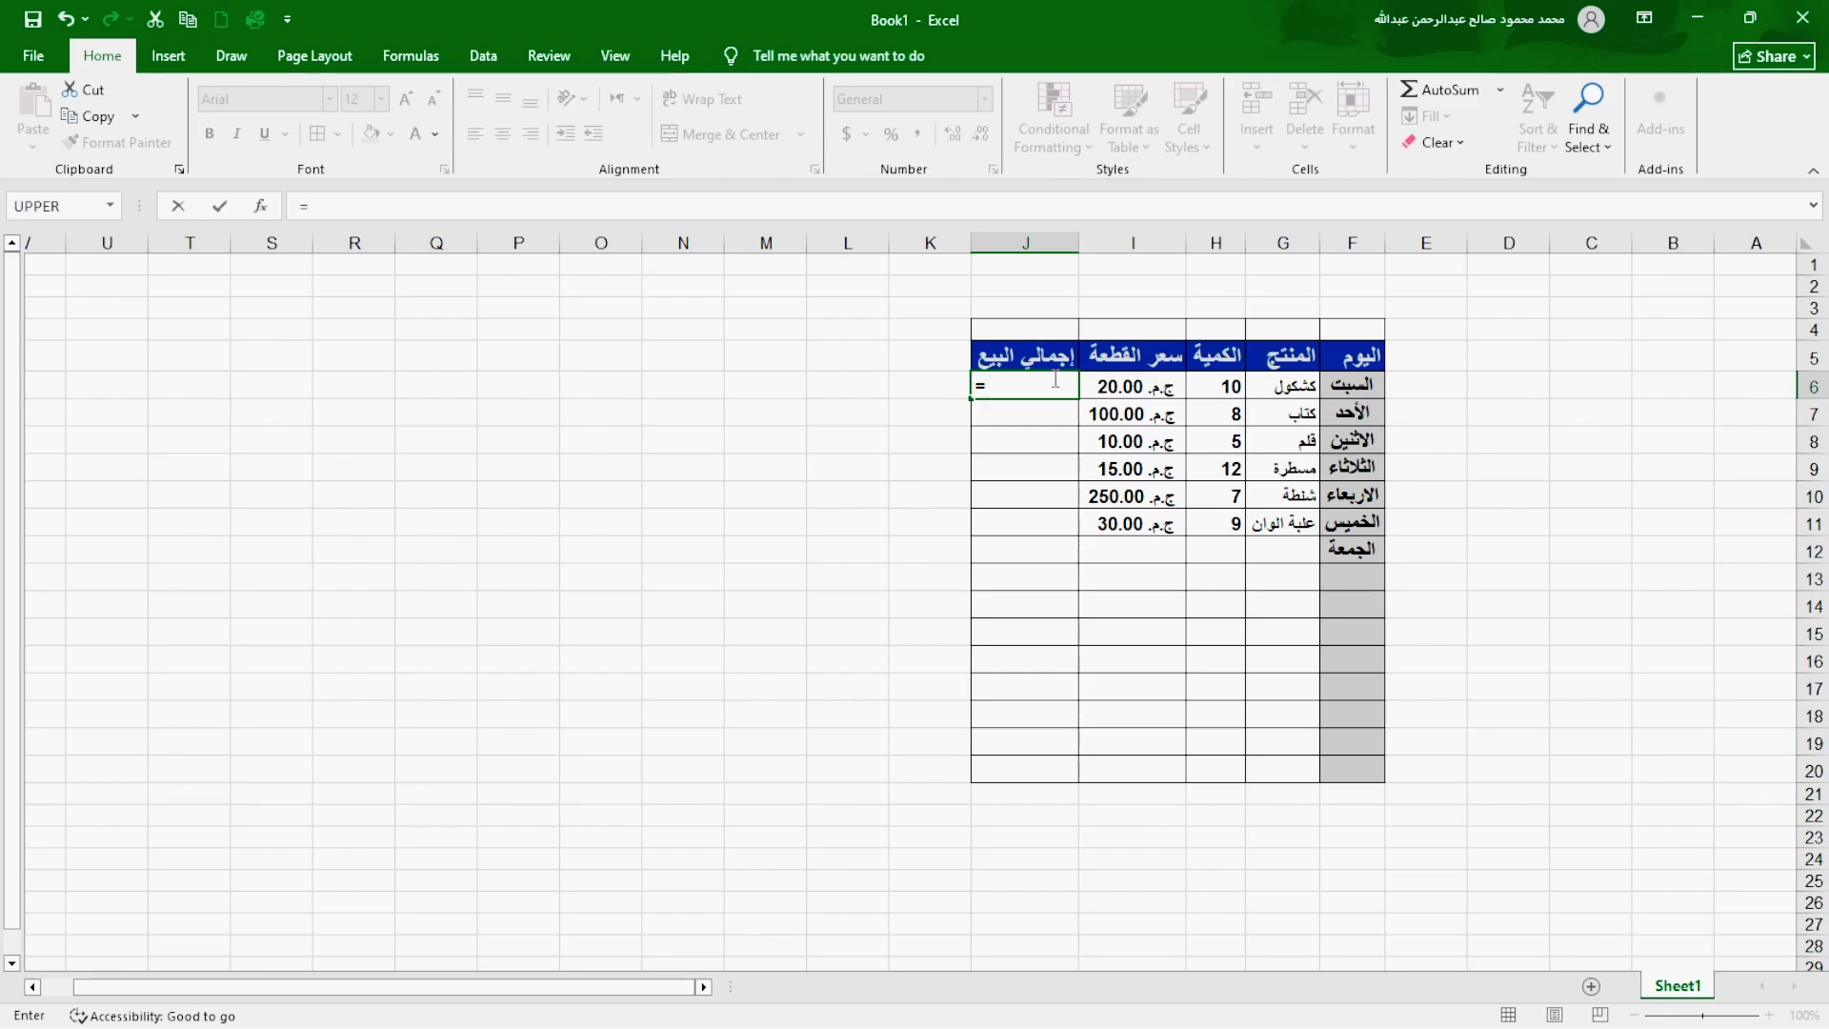
left_click(1231, 386)
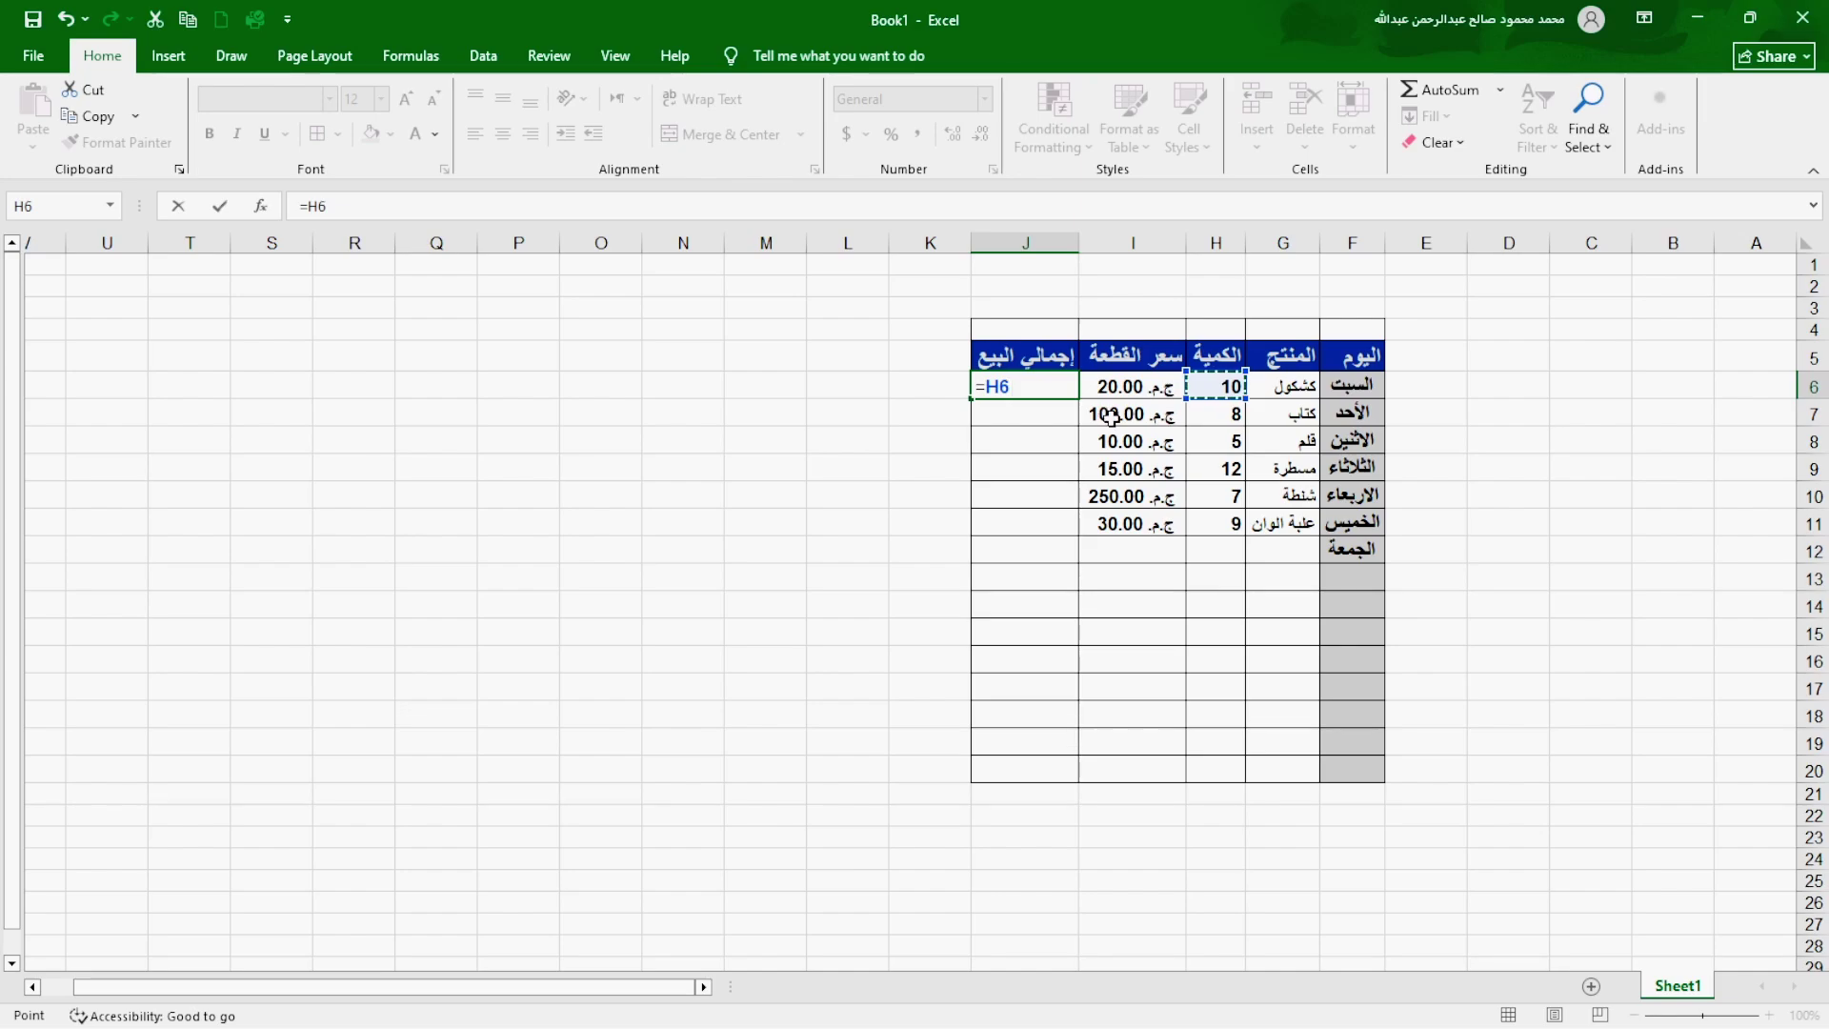
type("*")
left_click(1155, 387)
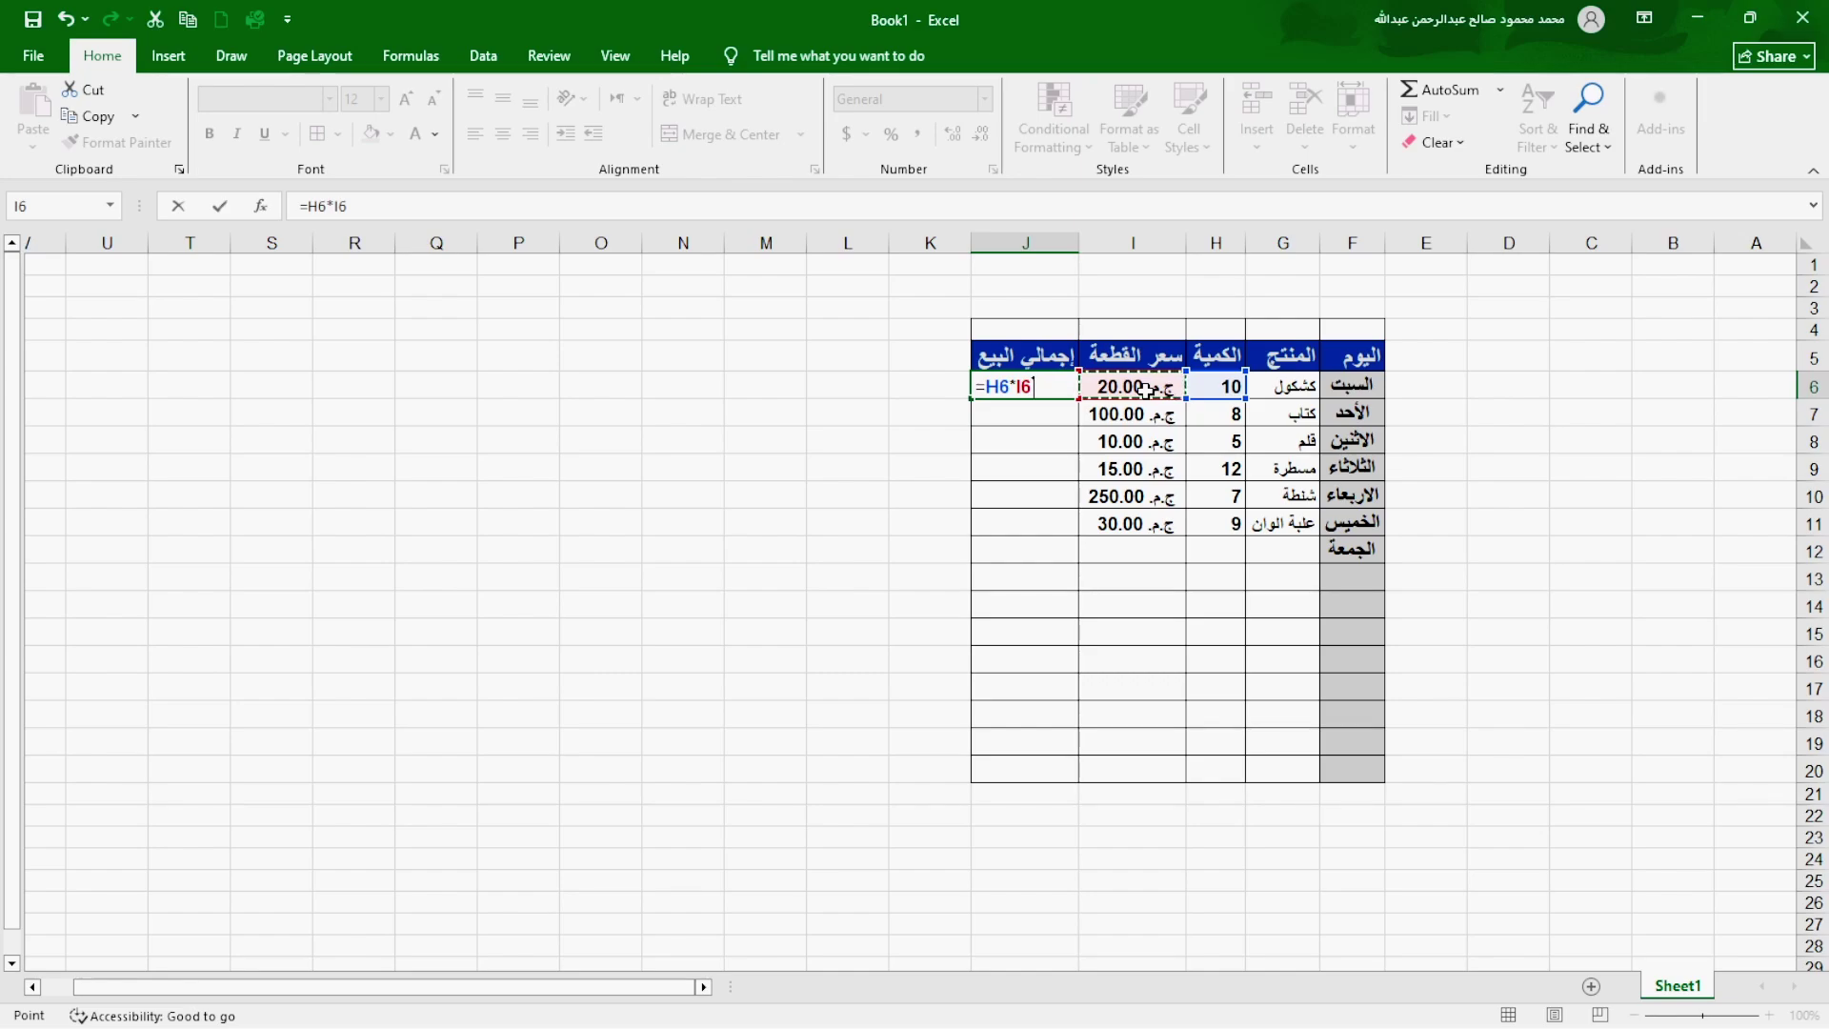
key("Return")
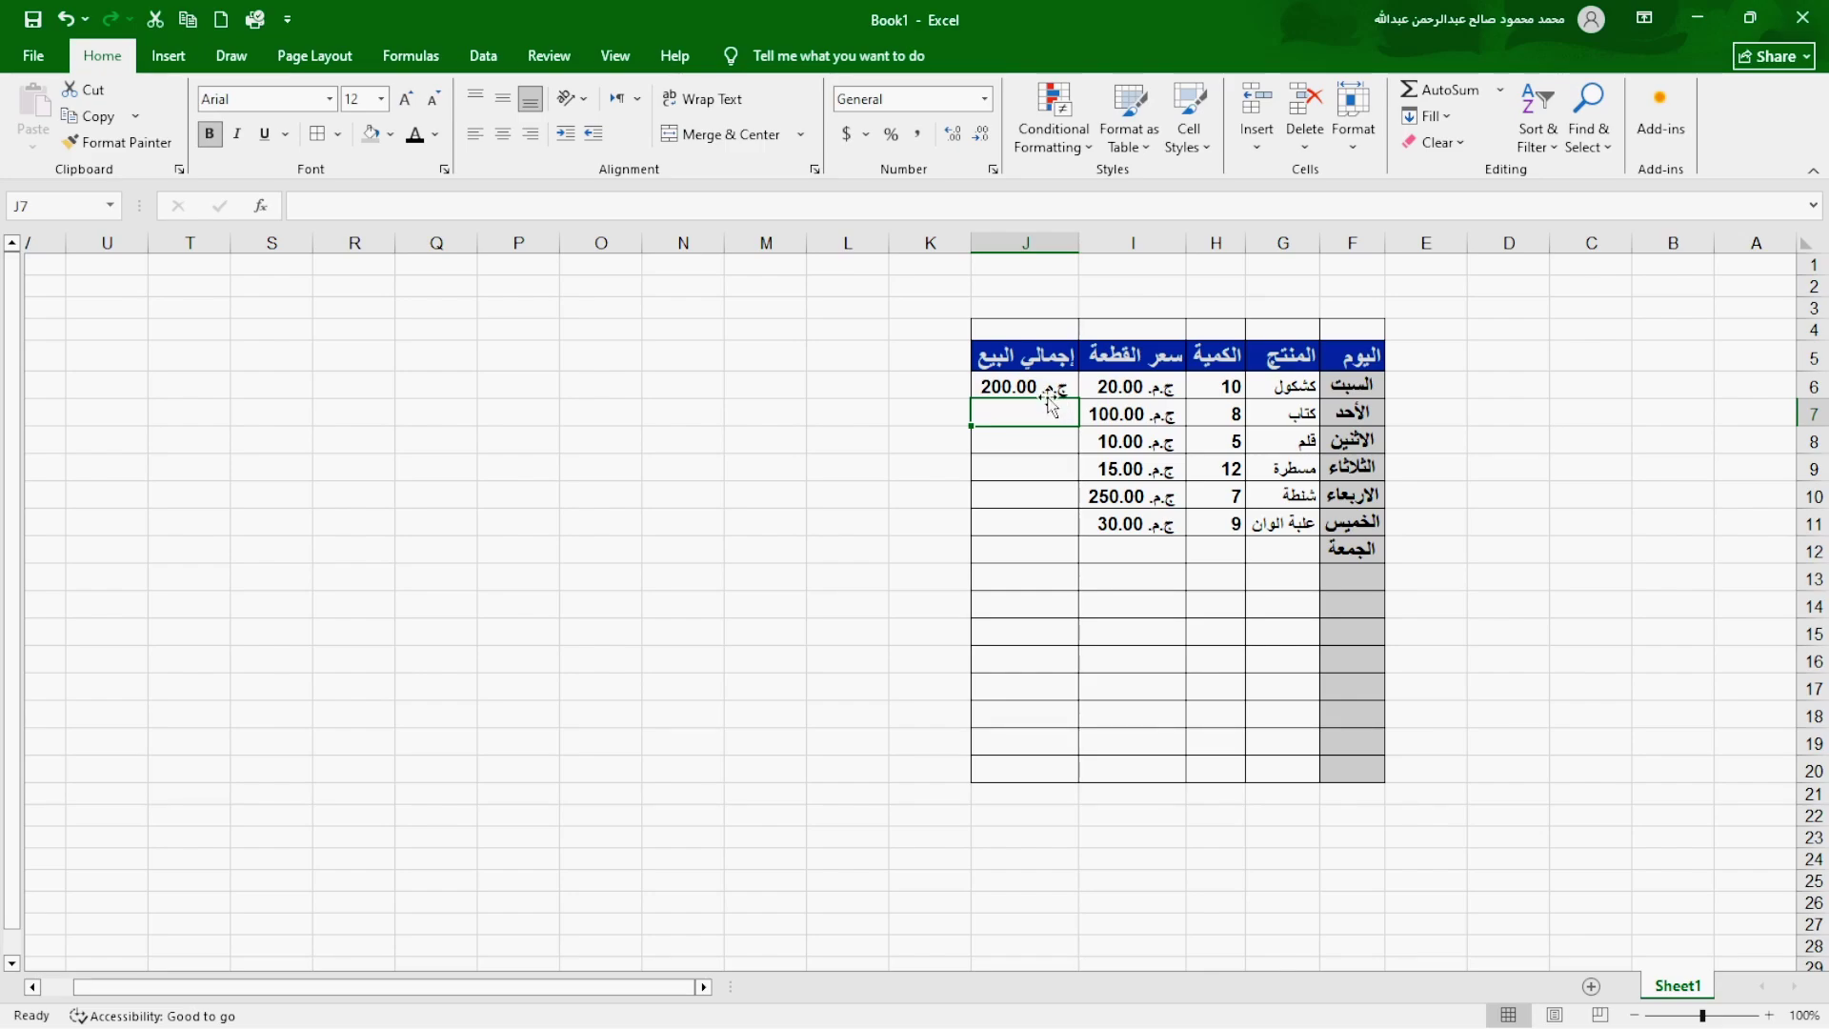
left_click(1041, 384)
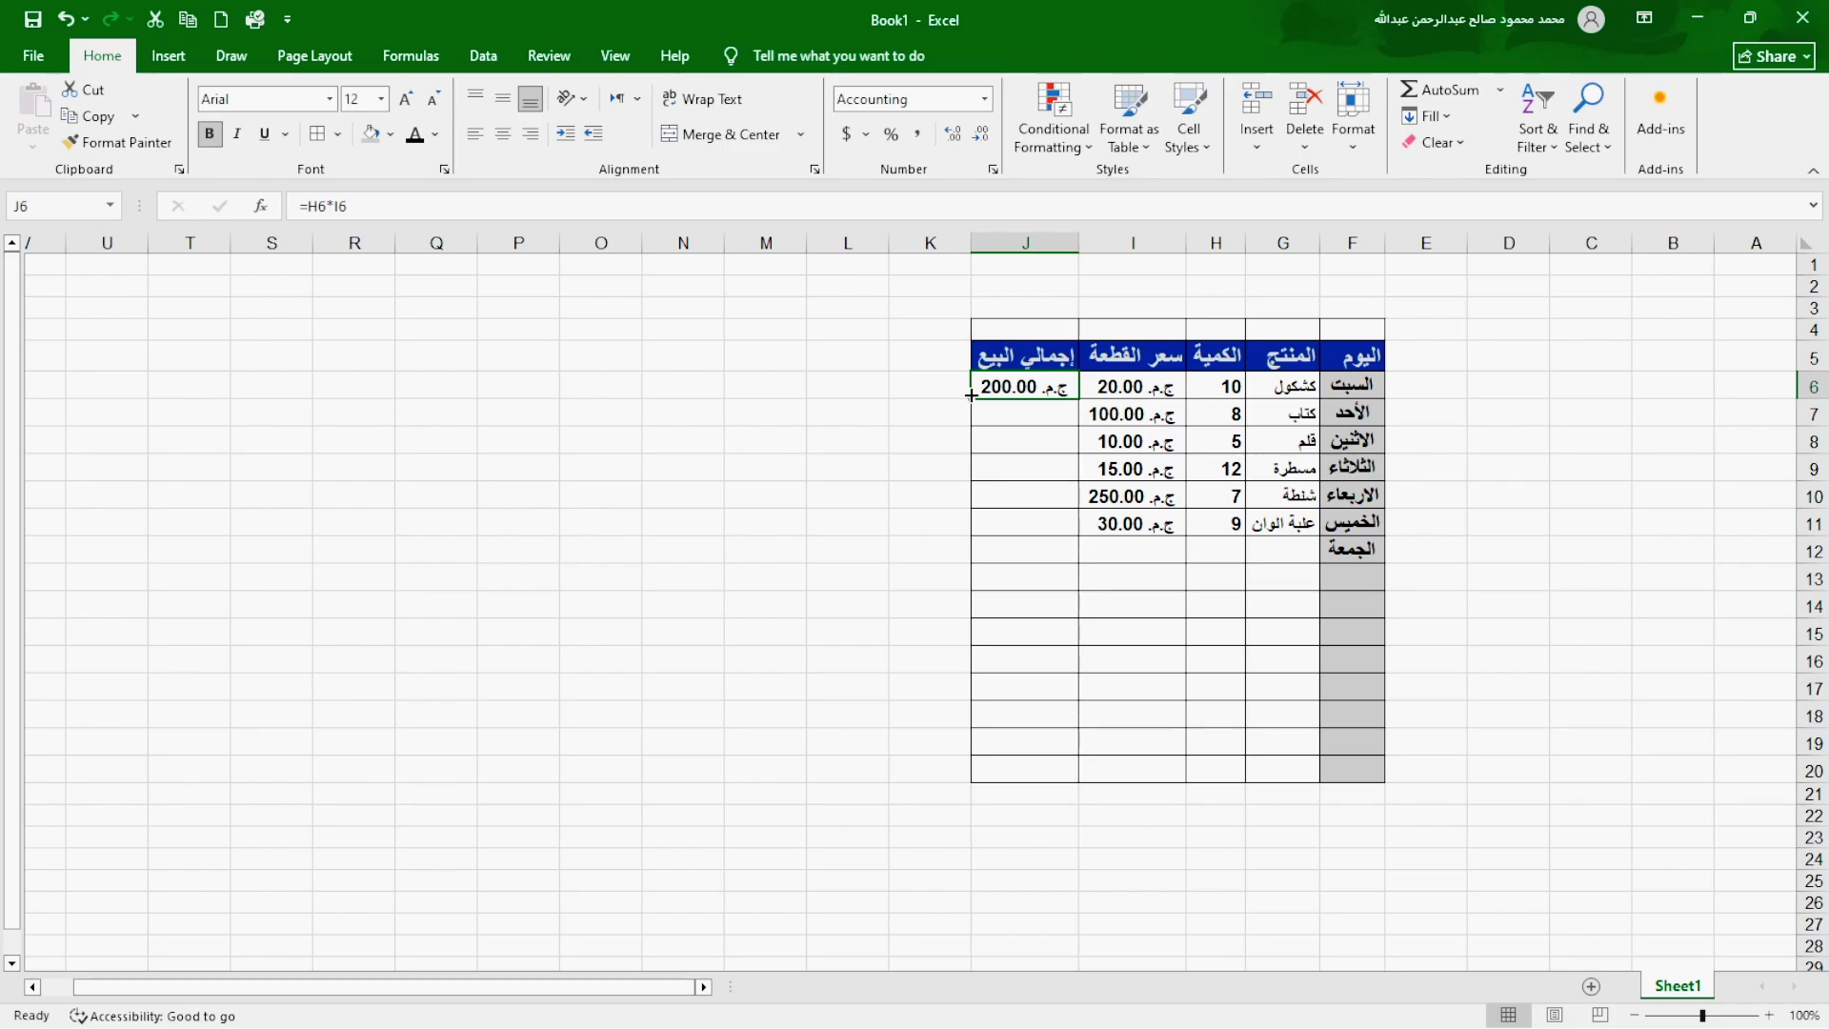
left_click_drag(970, 395, 991, 528)
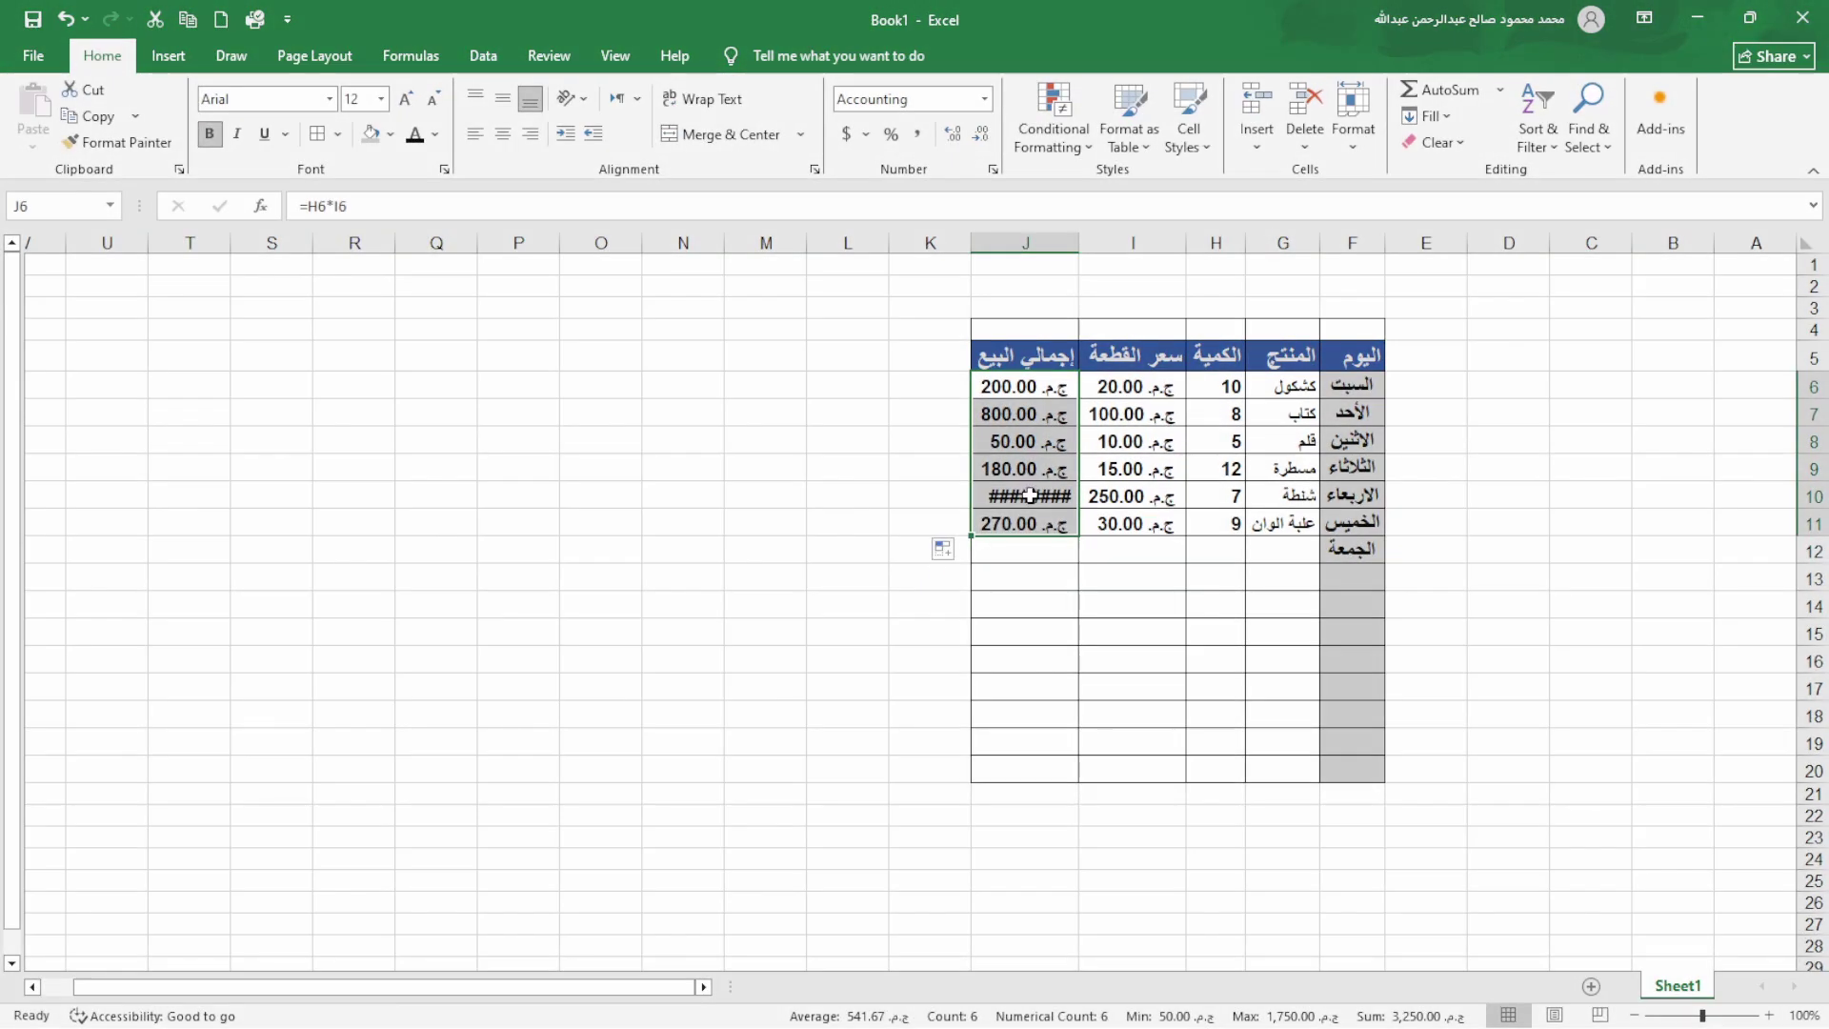
- Widen the total sales column J to fit the amount in J10
left_click(1031, 494)
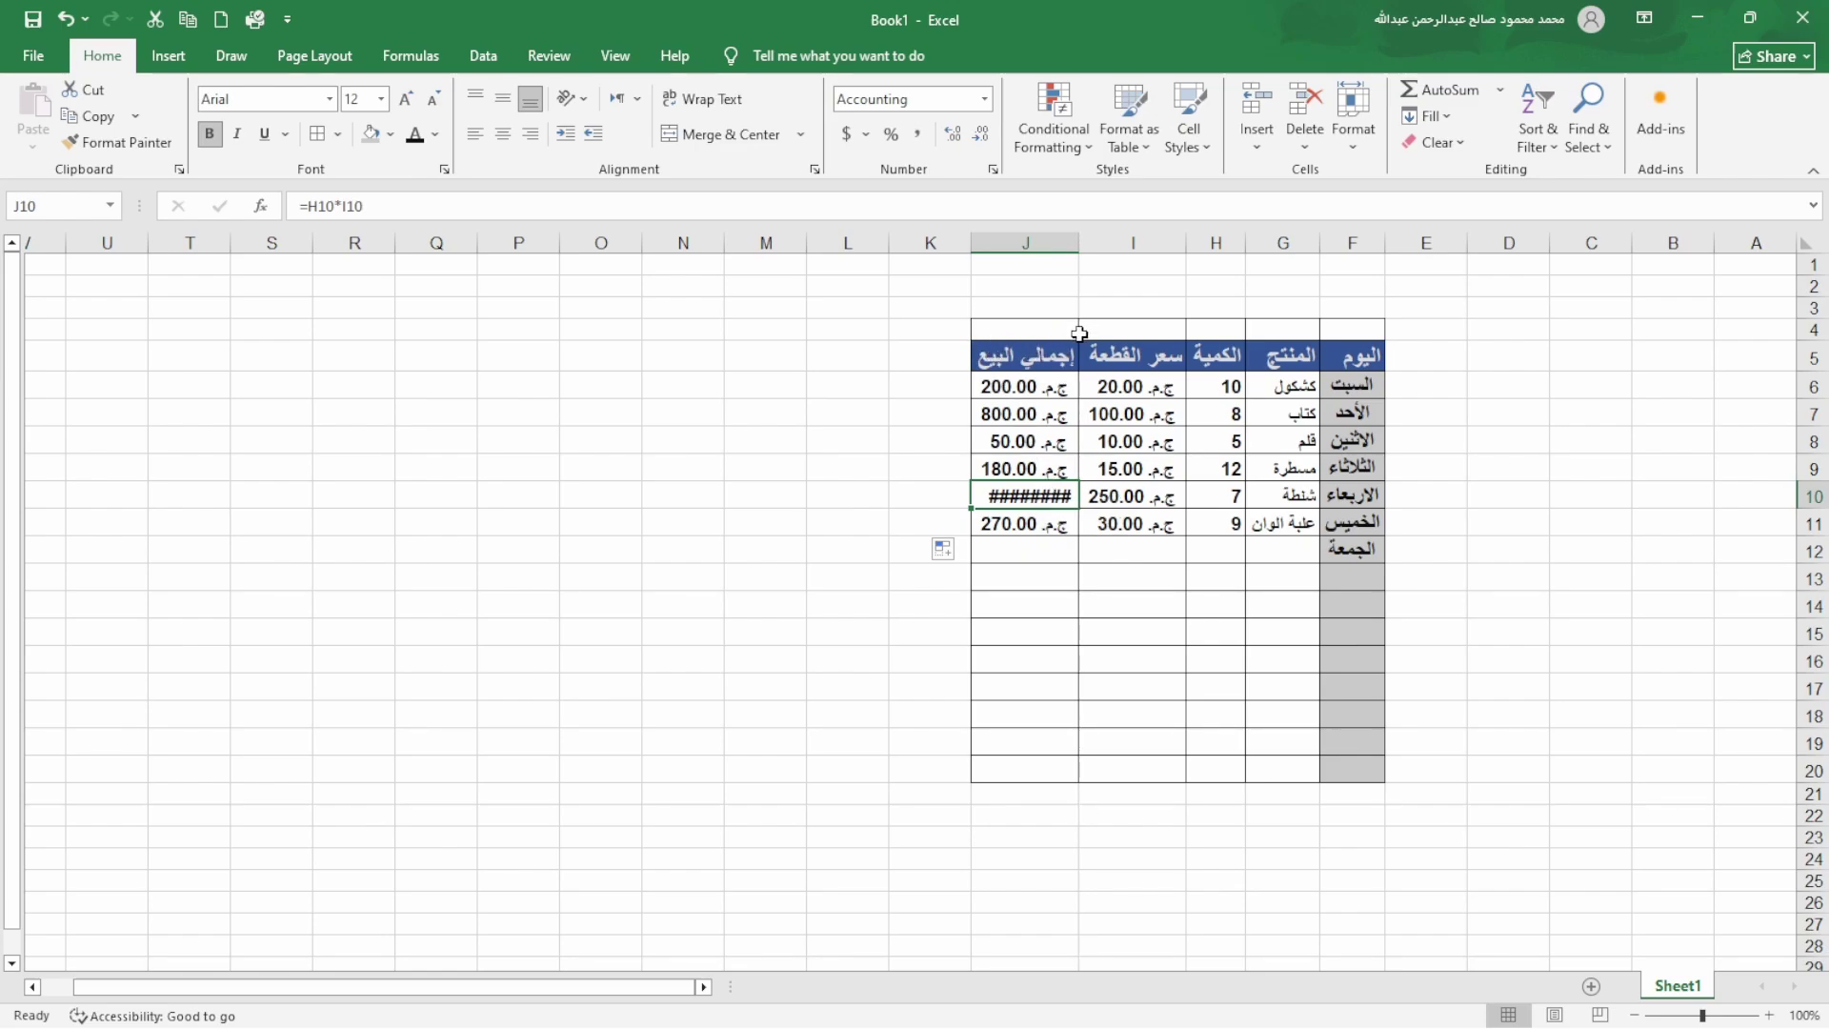
left_click_drag(1079, 333, 1084, 332)
left_click(1082, 246)
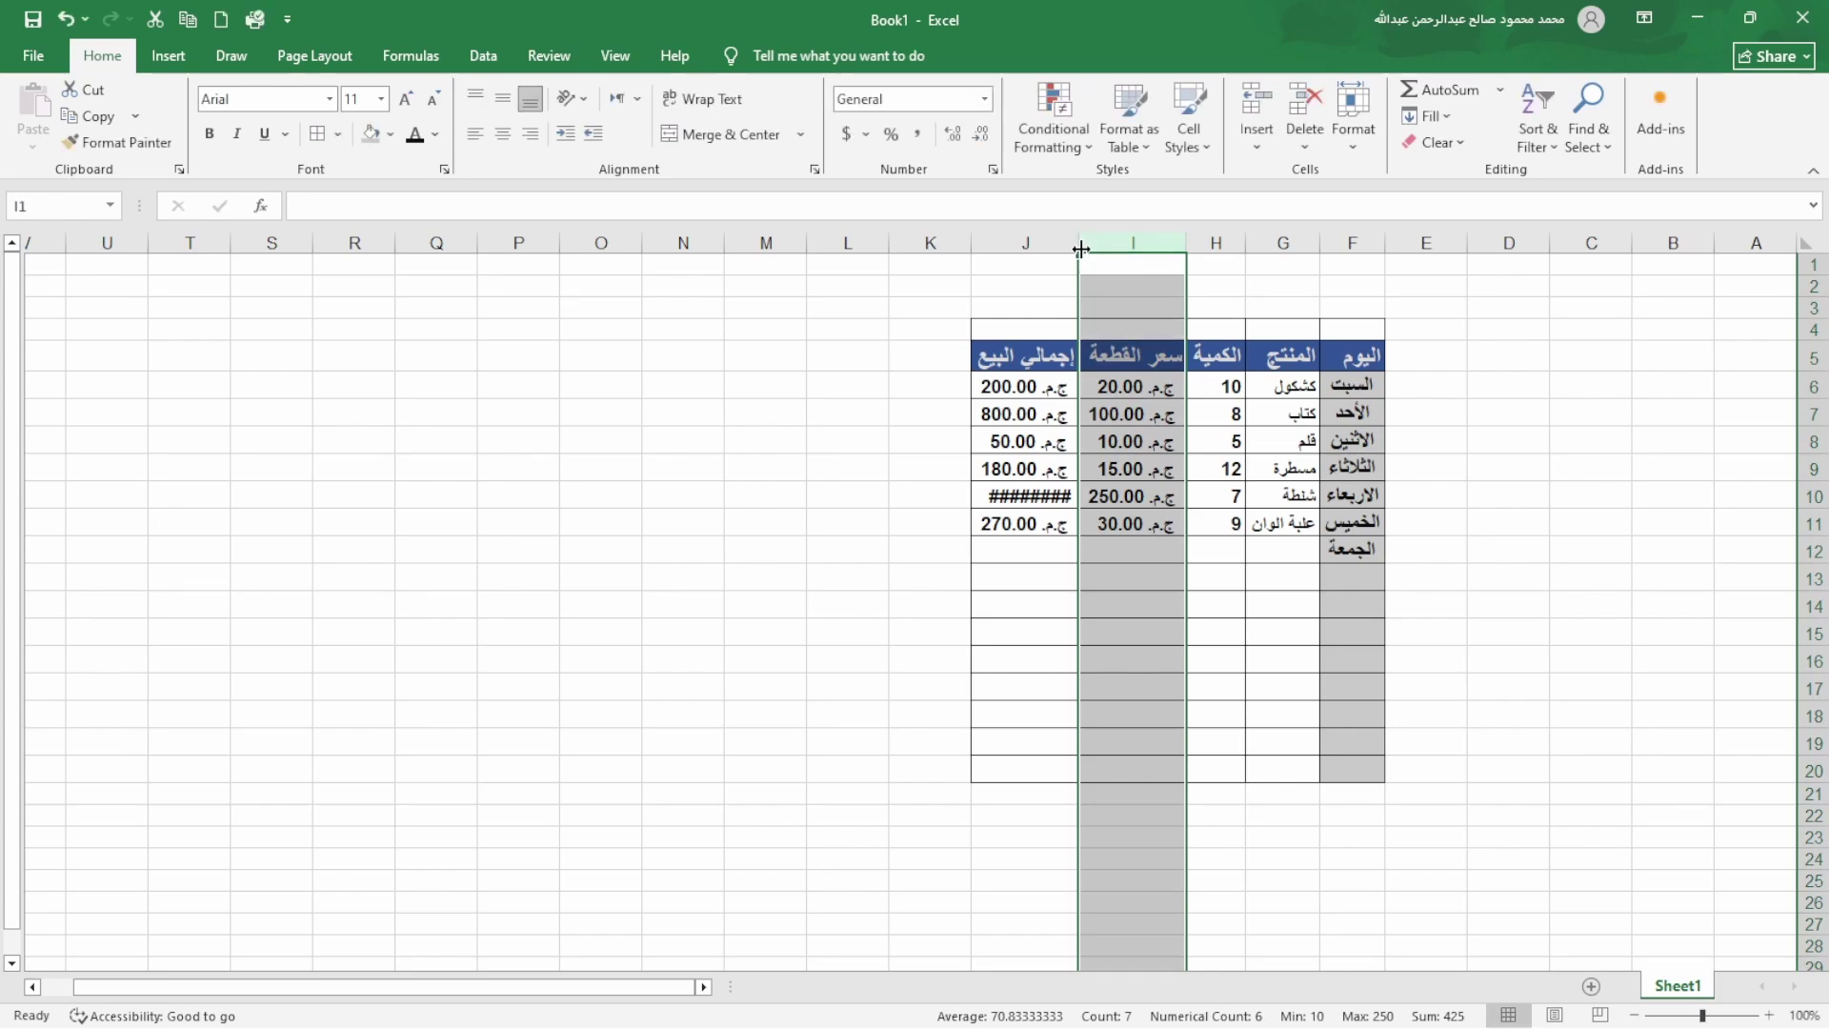
left_click_drag(1078, 246, 1074, 244)
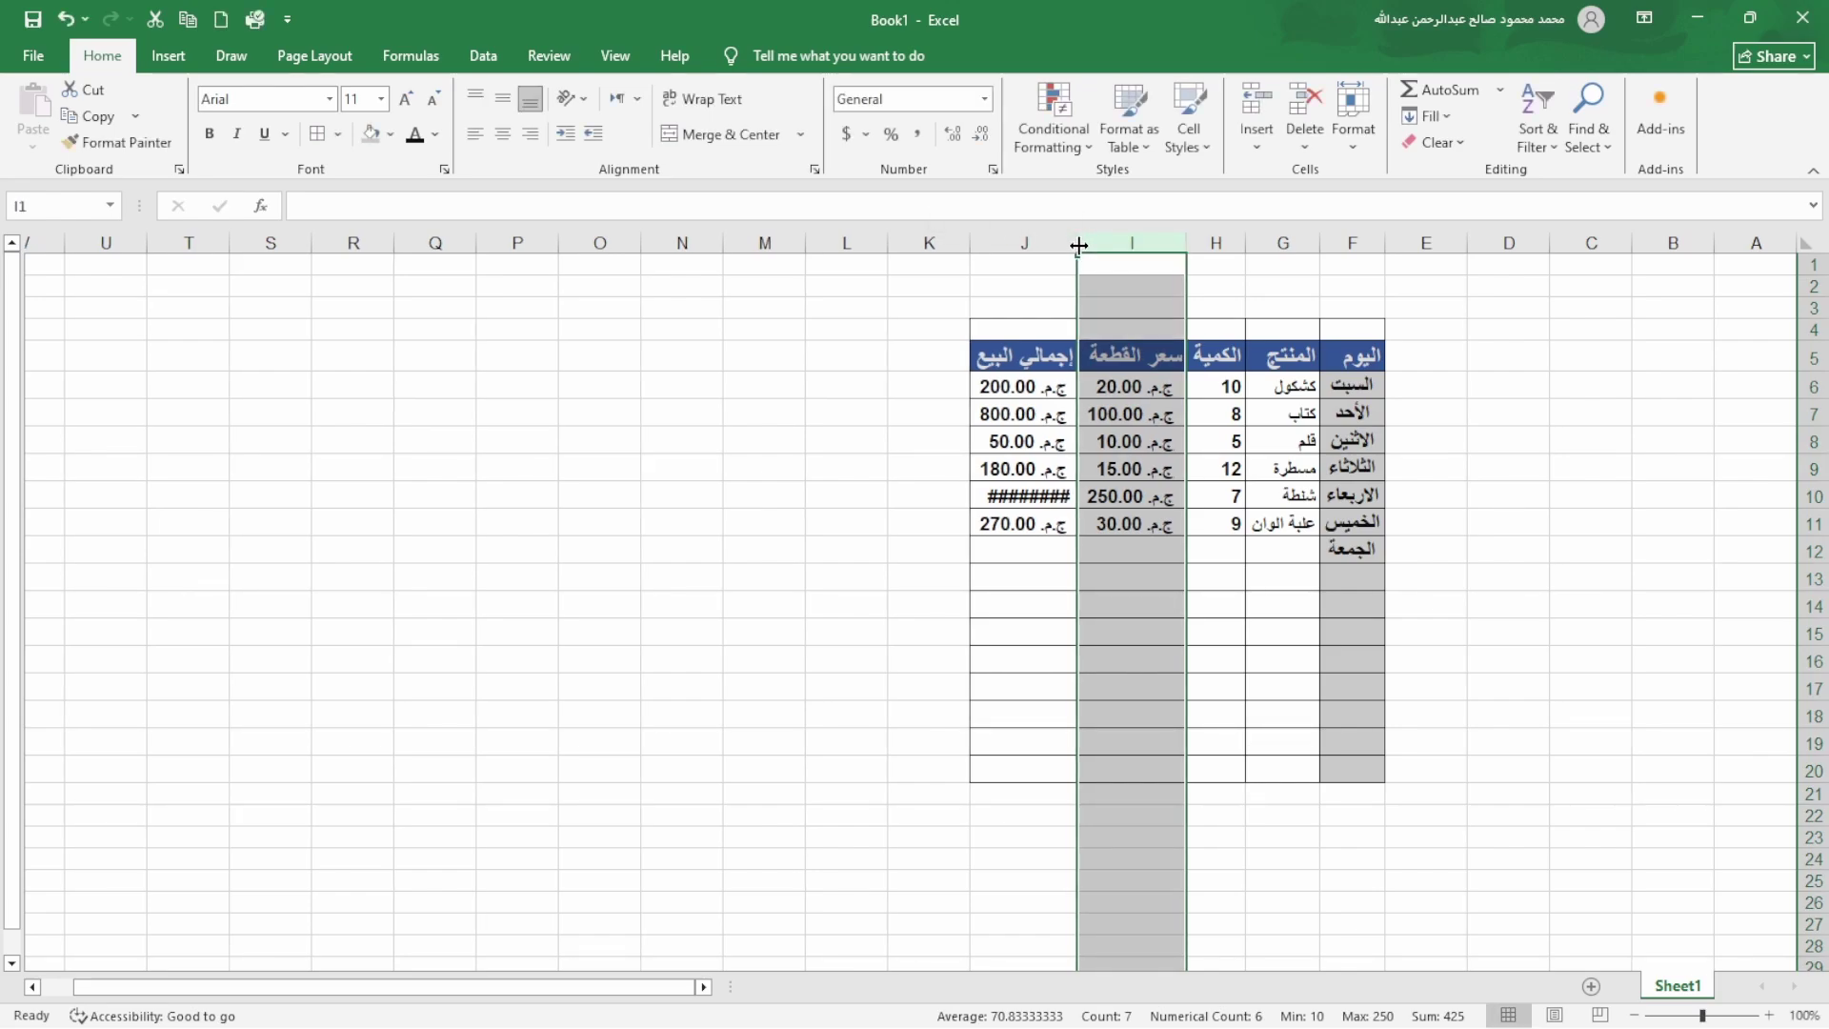
left_click(1048, 276)
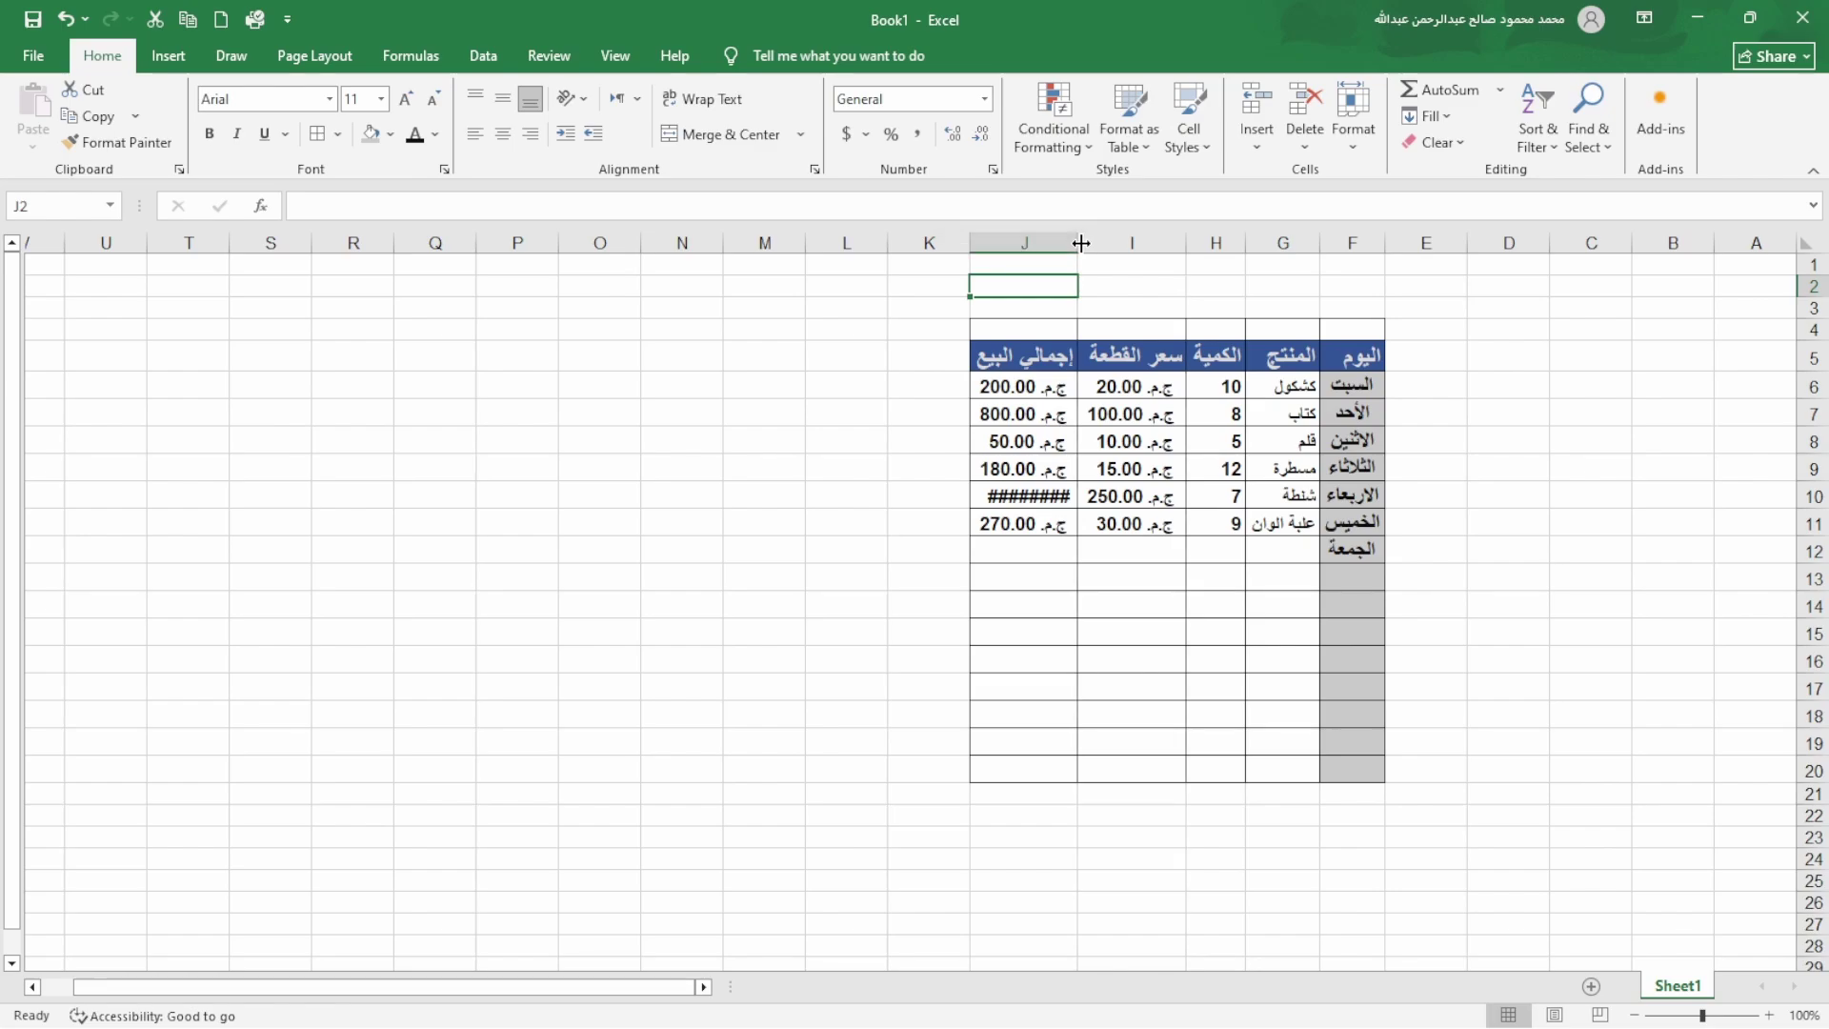
double_click(969, 244)
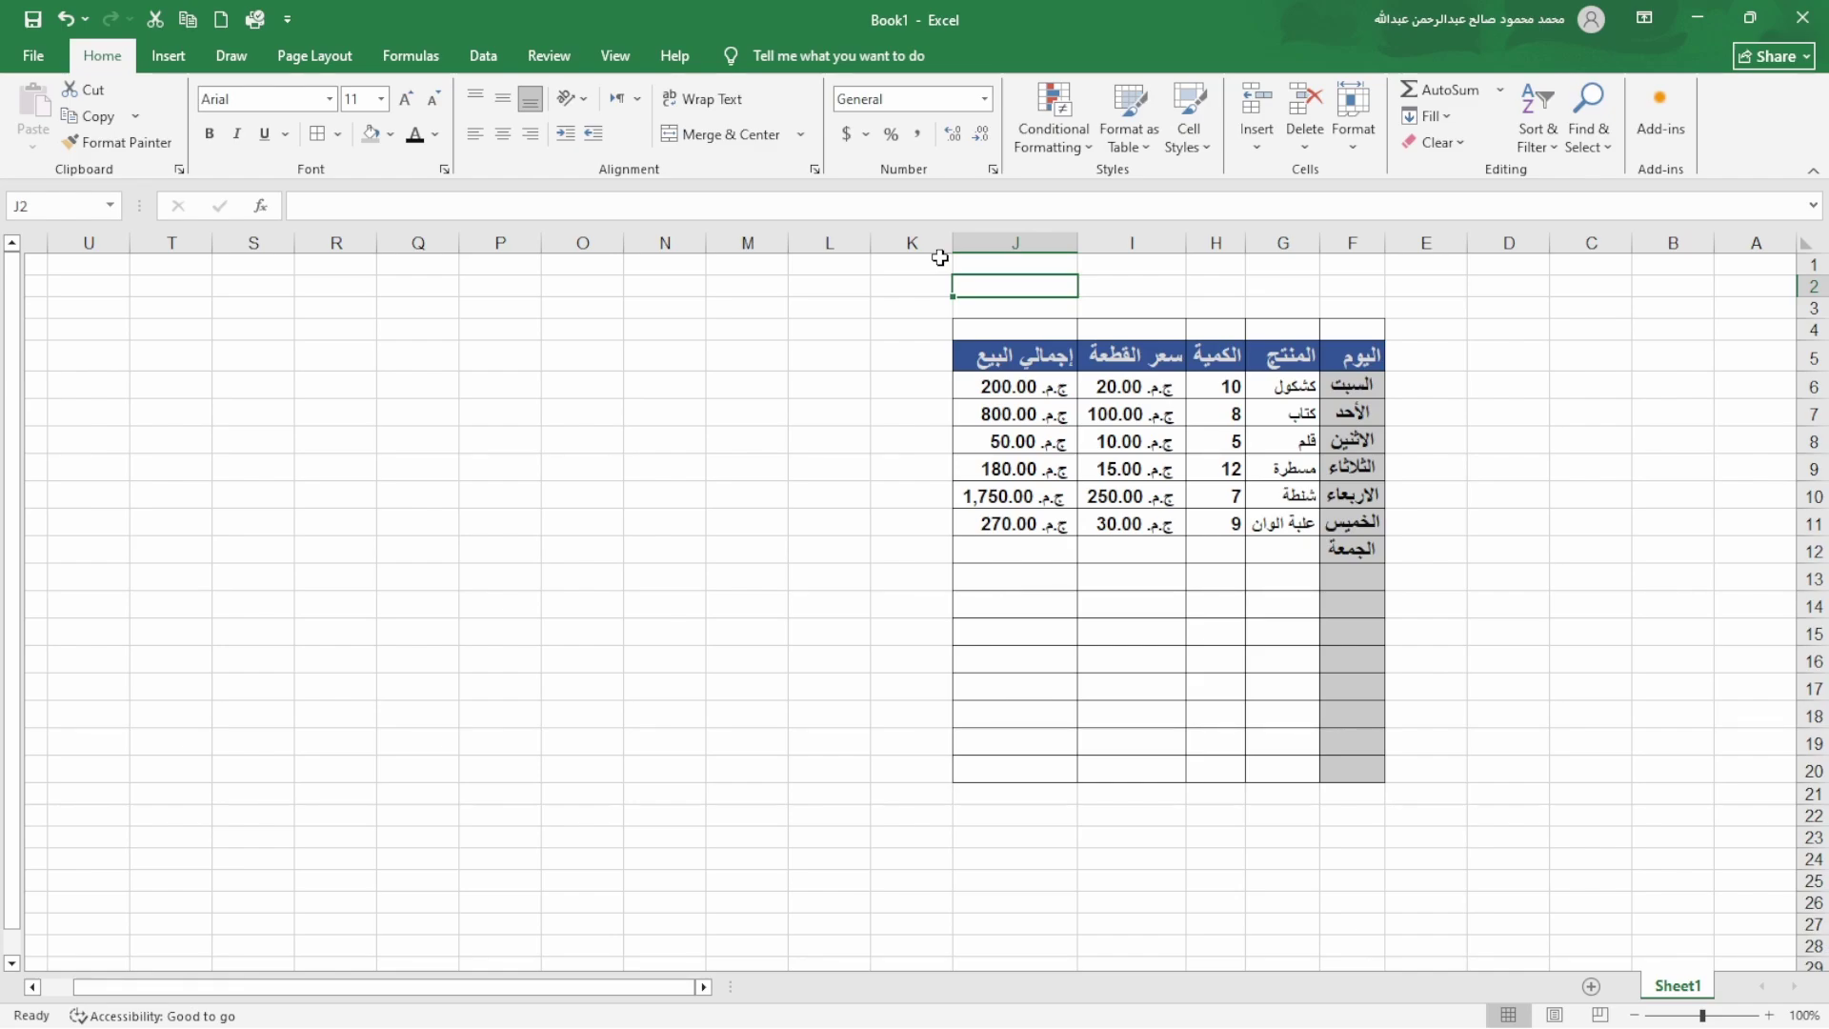
left_click(996, 493)
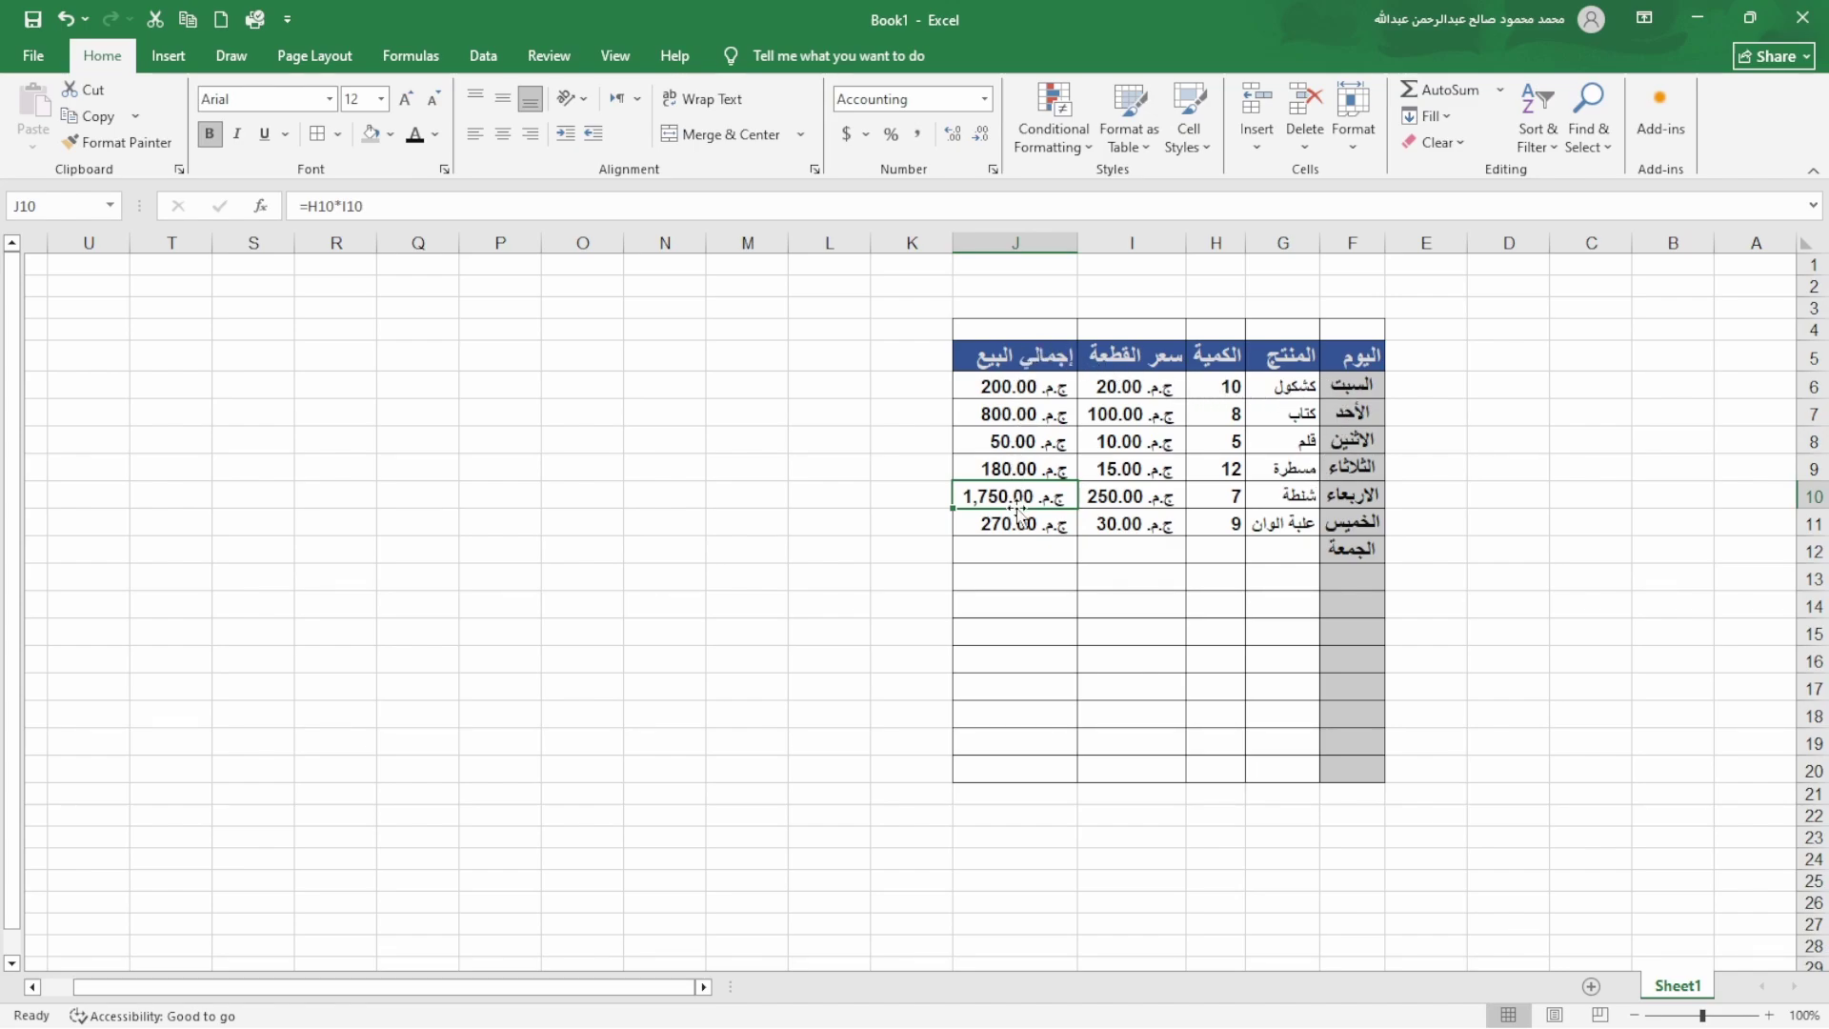
- Add up the total sales in cell J13 with the formula =J6+J7+J8+J9+J10+J11
left_click(1023, 575)
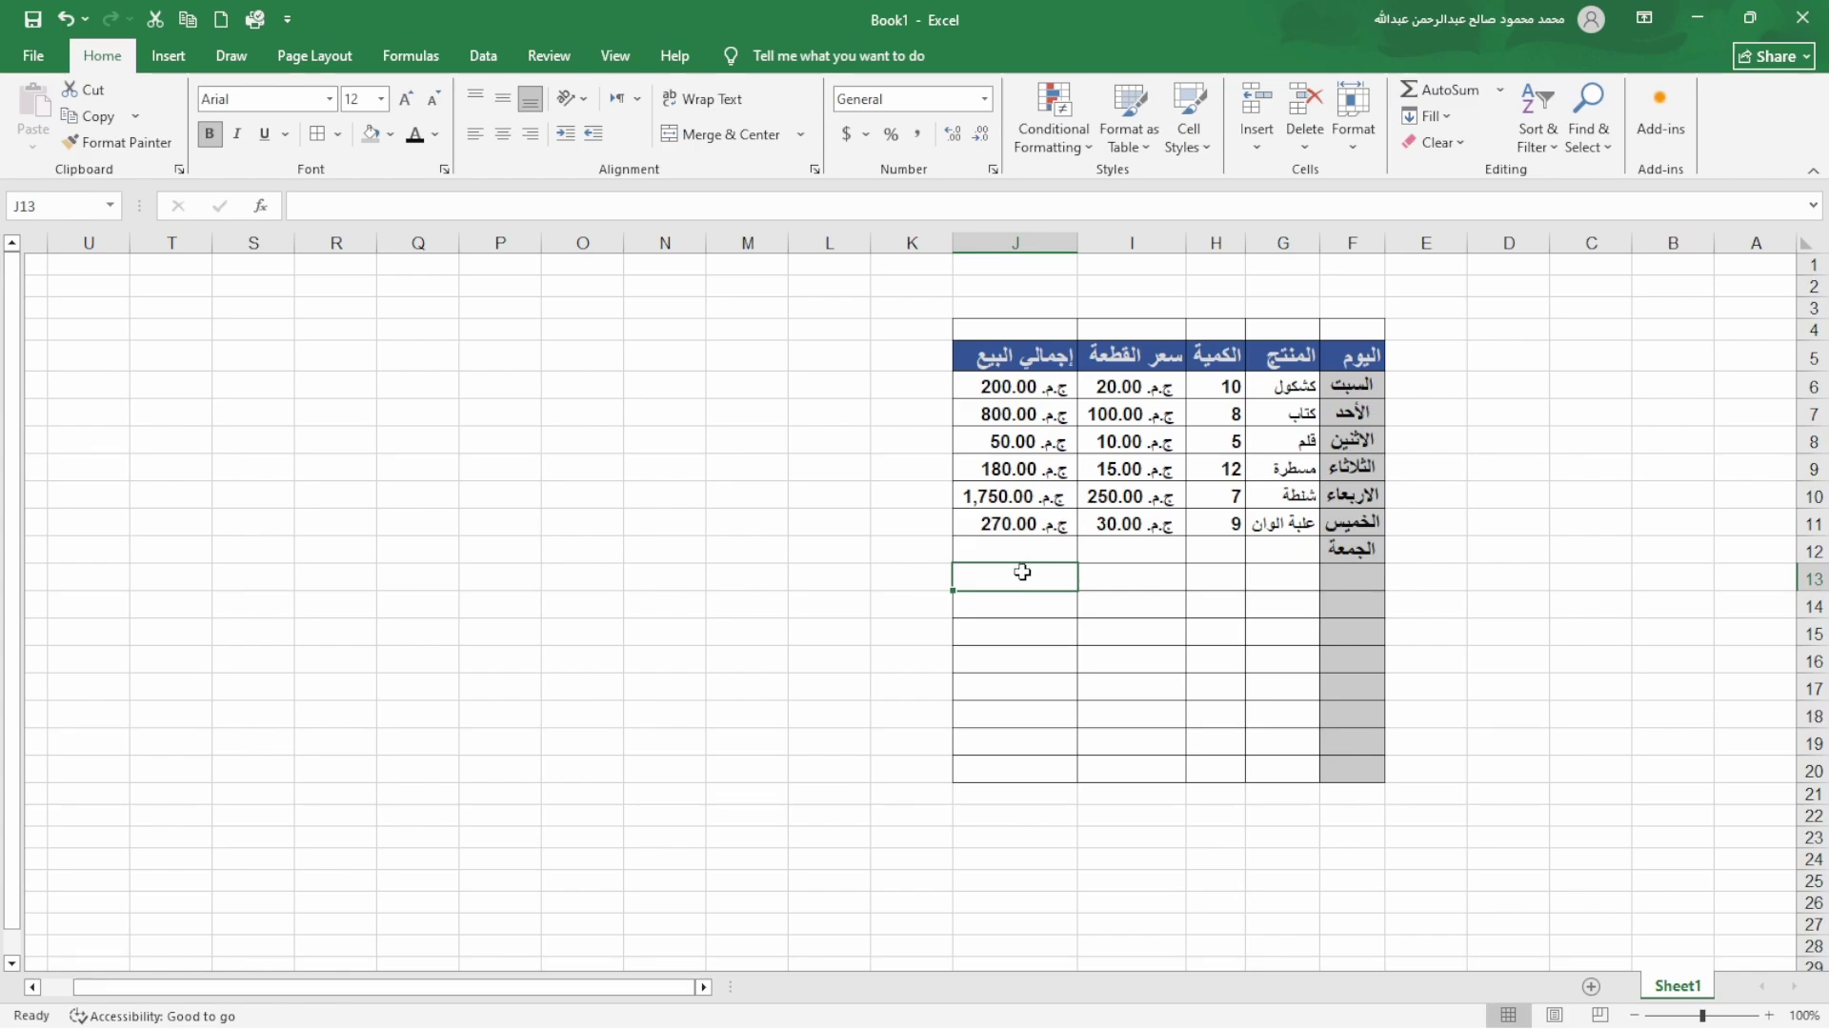
type("=")
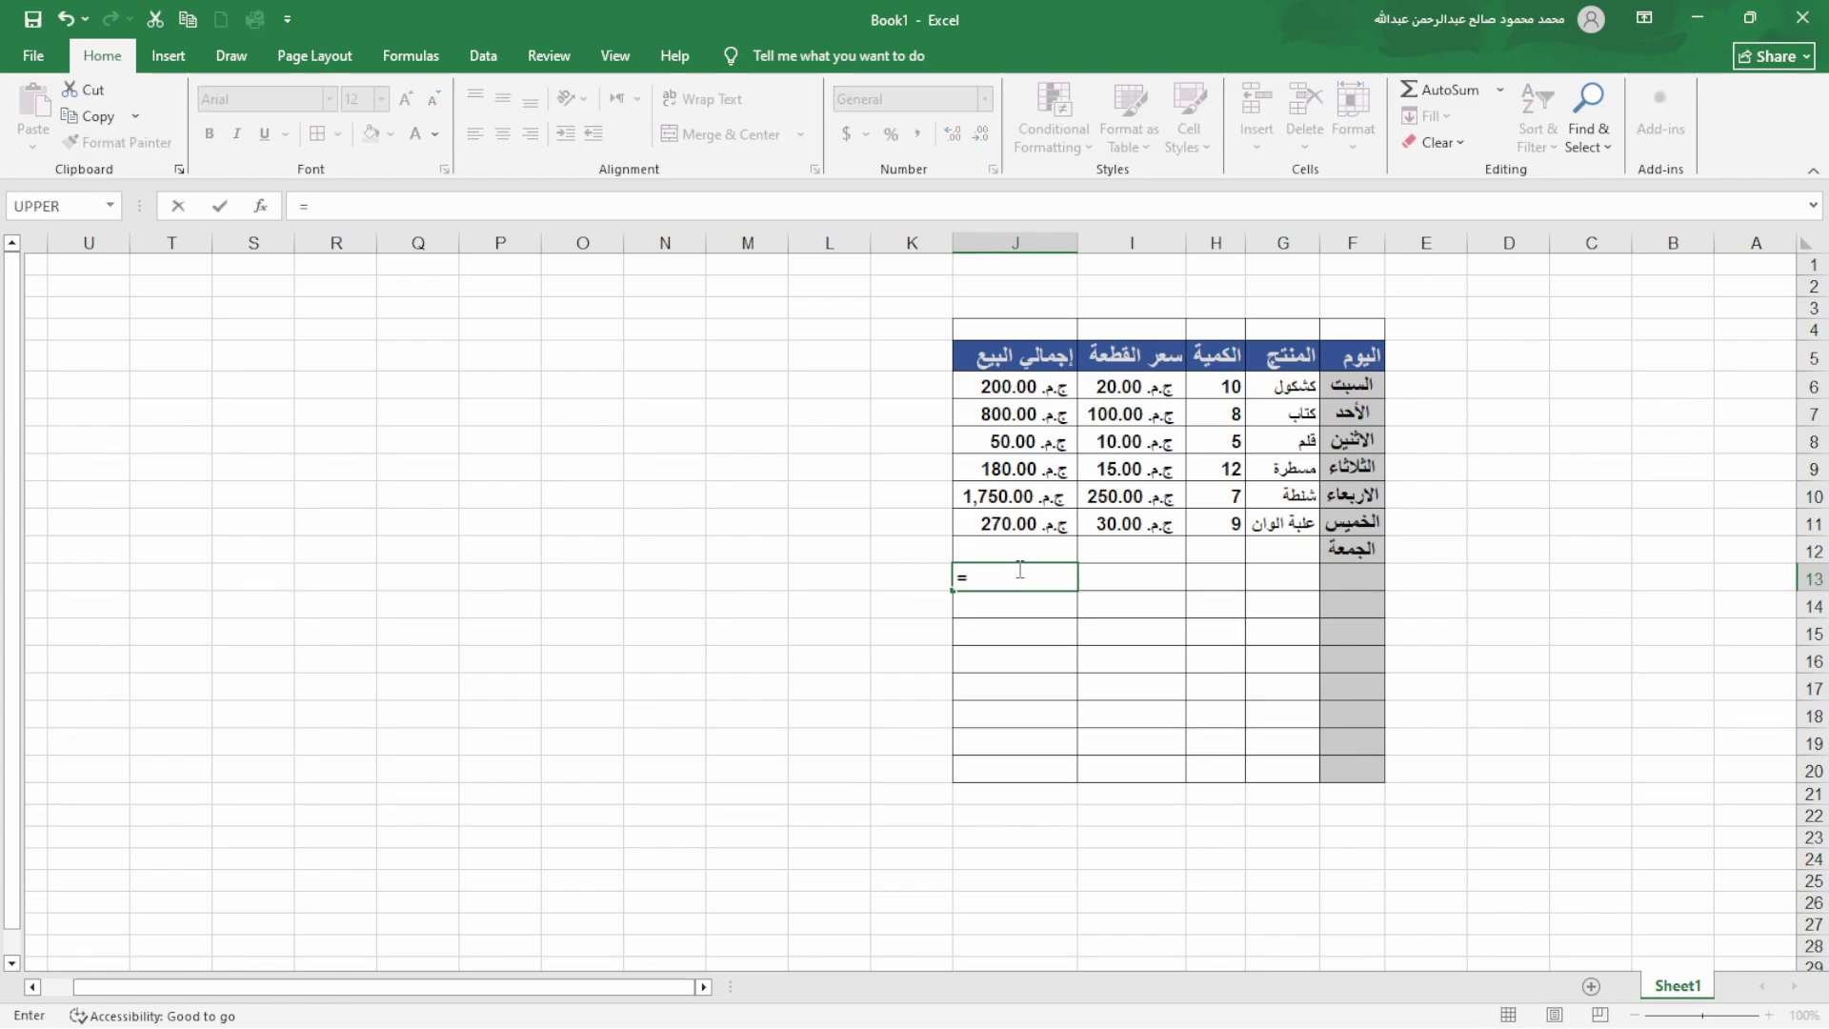
left_click(1023, 386)
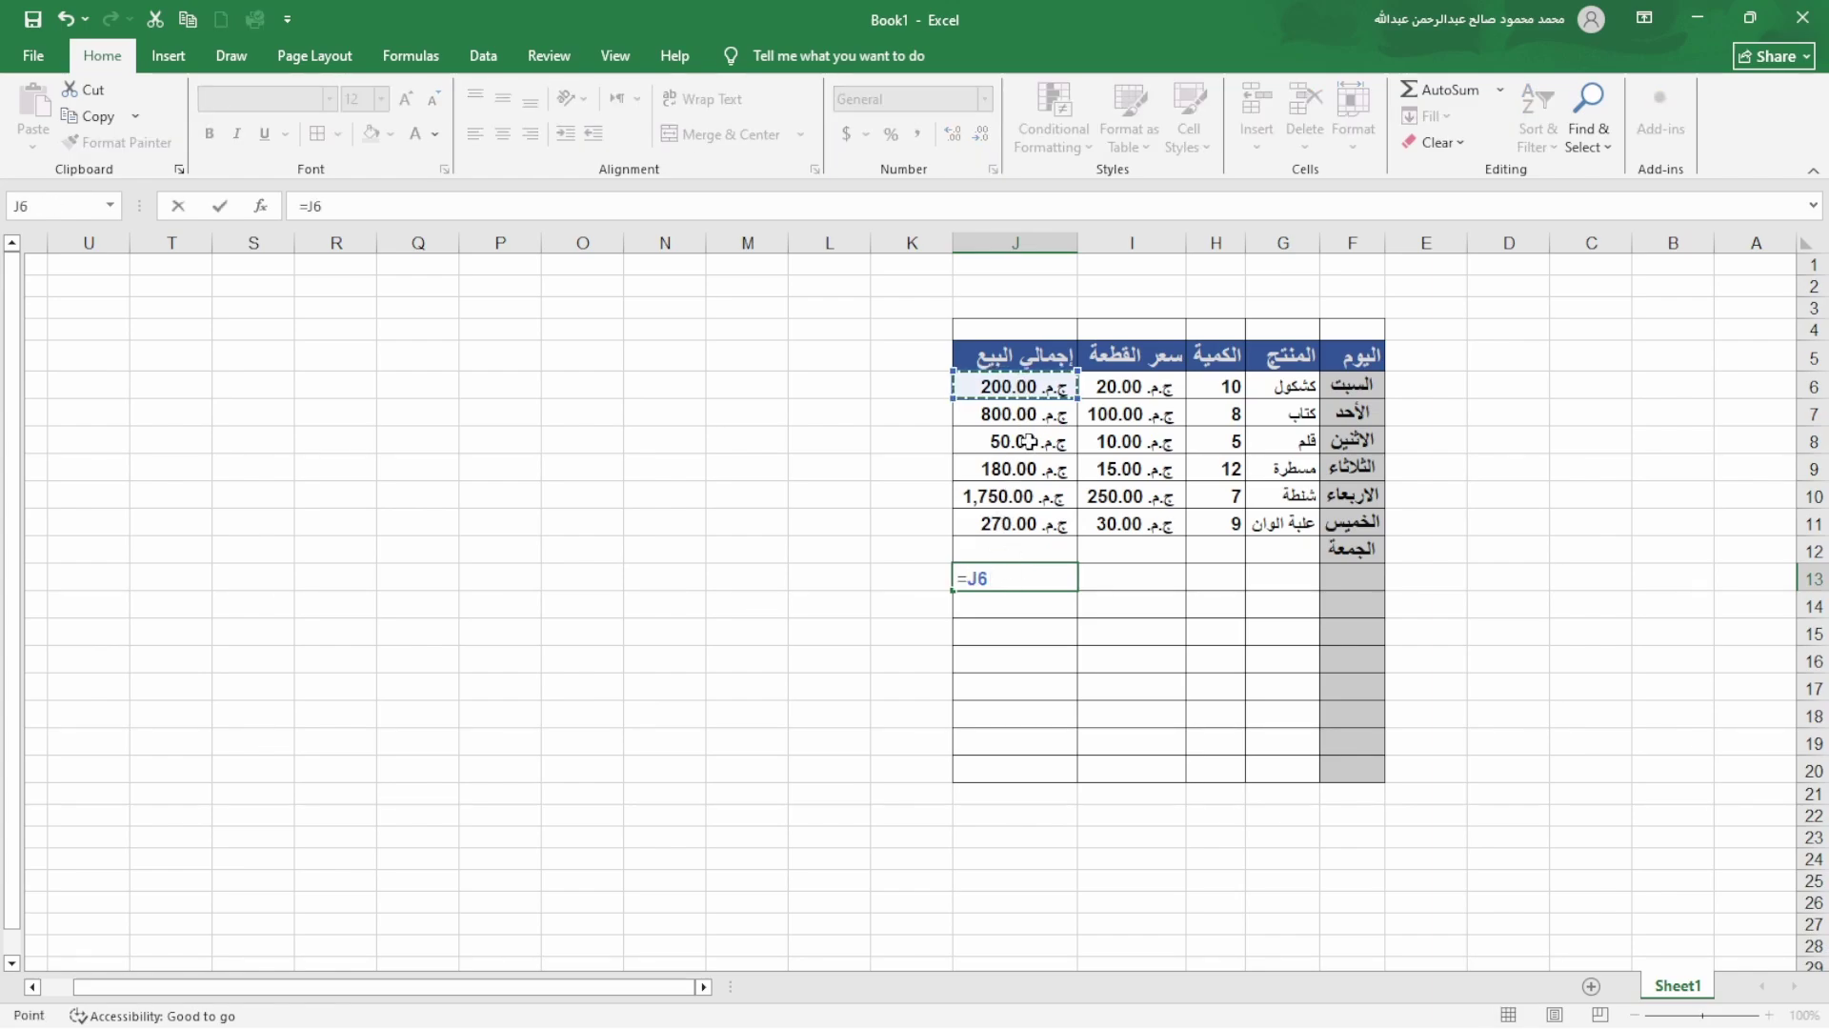
type("+")
left_click(1048, 419)
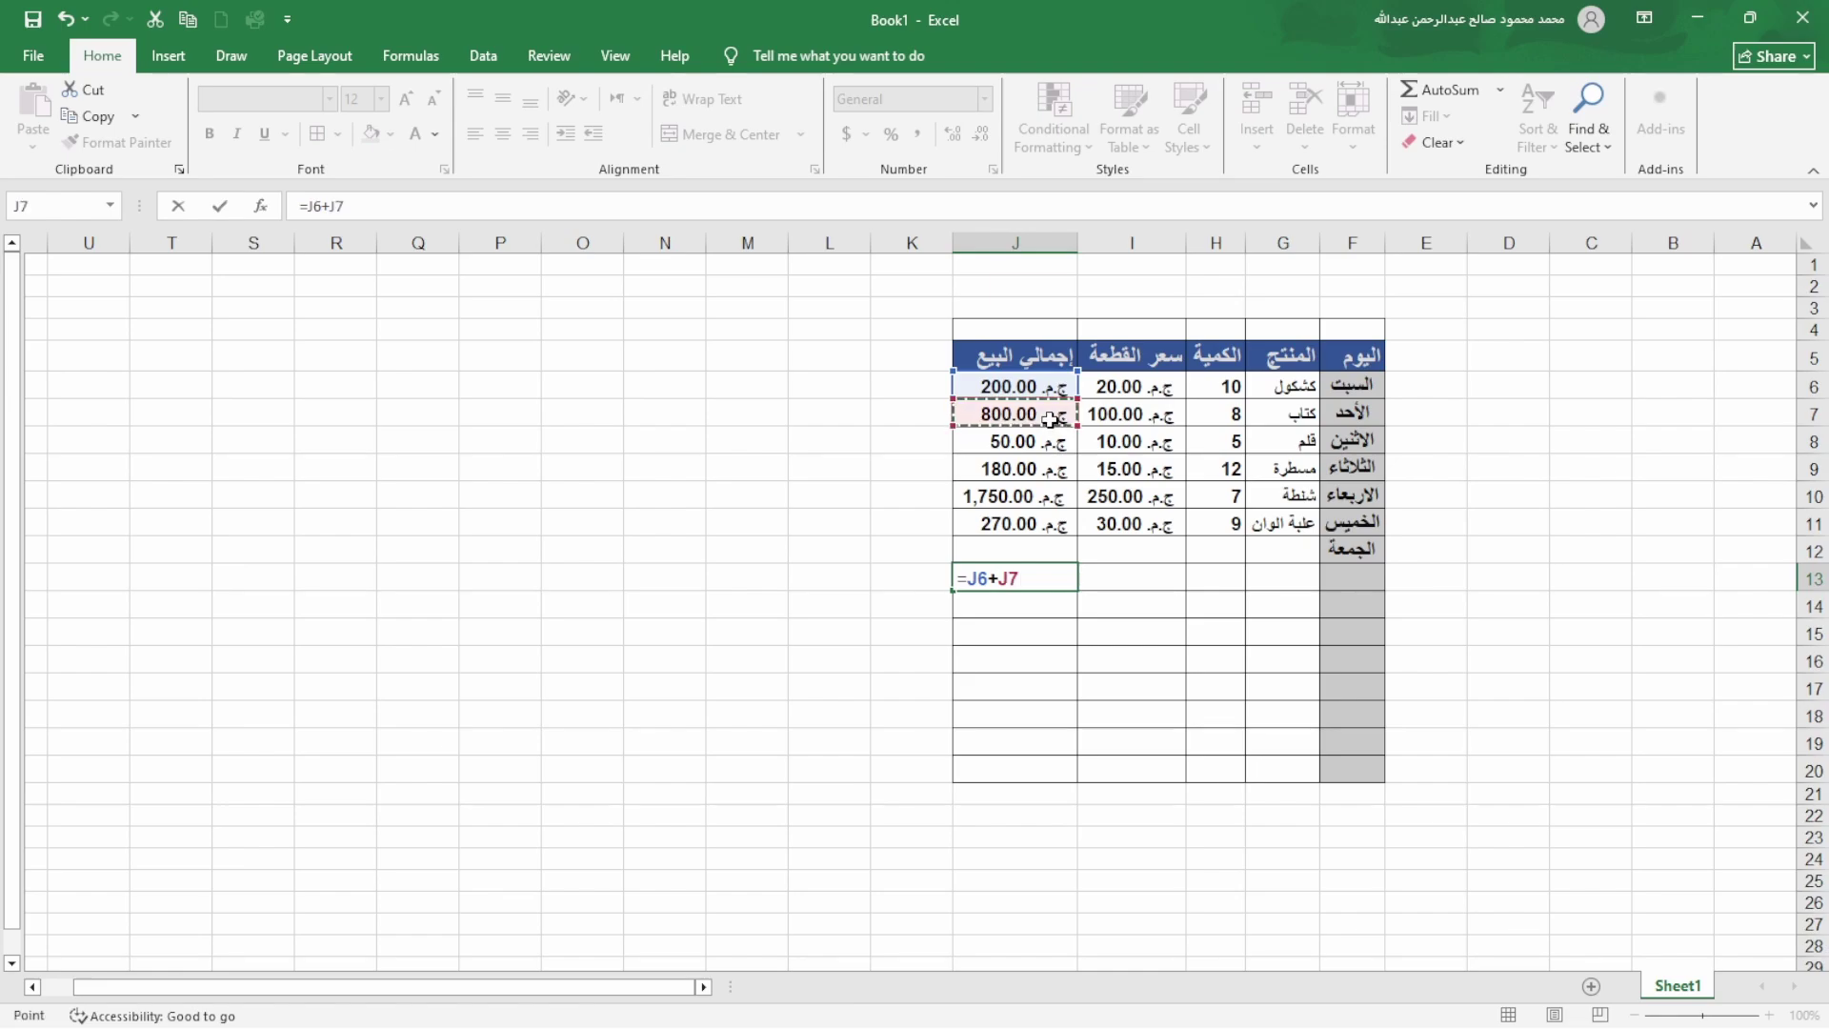
type("+")
left_click(1012, 450)
type("+")
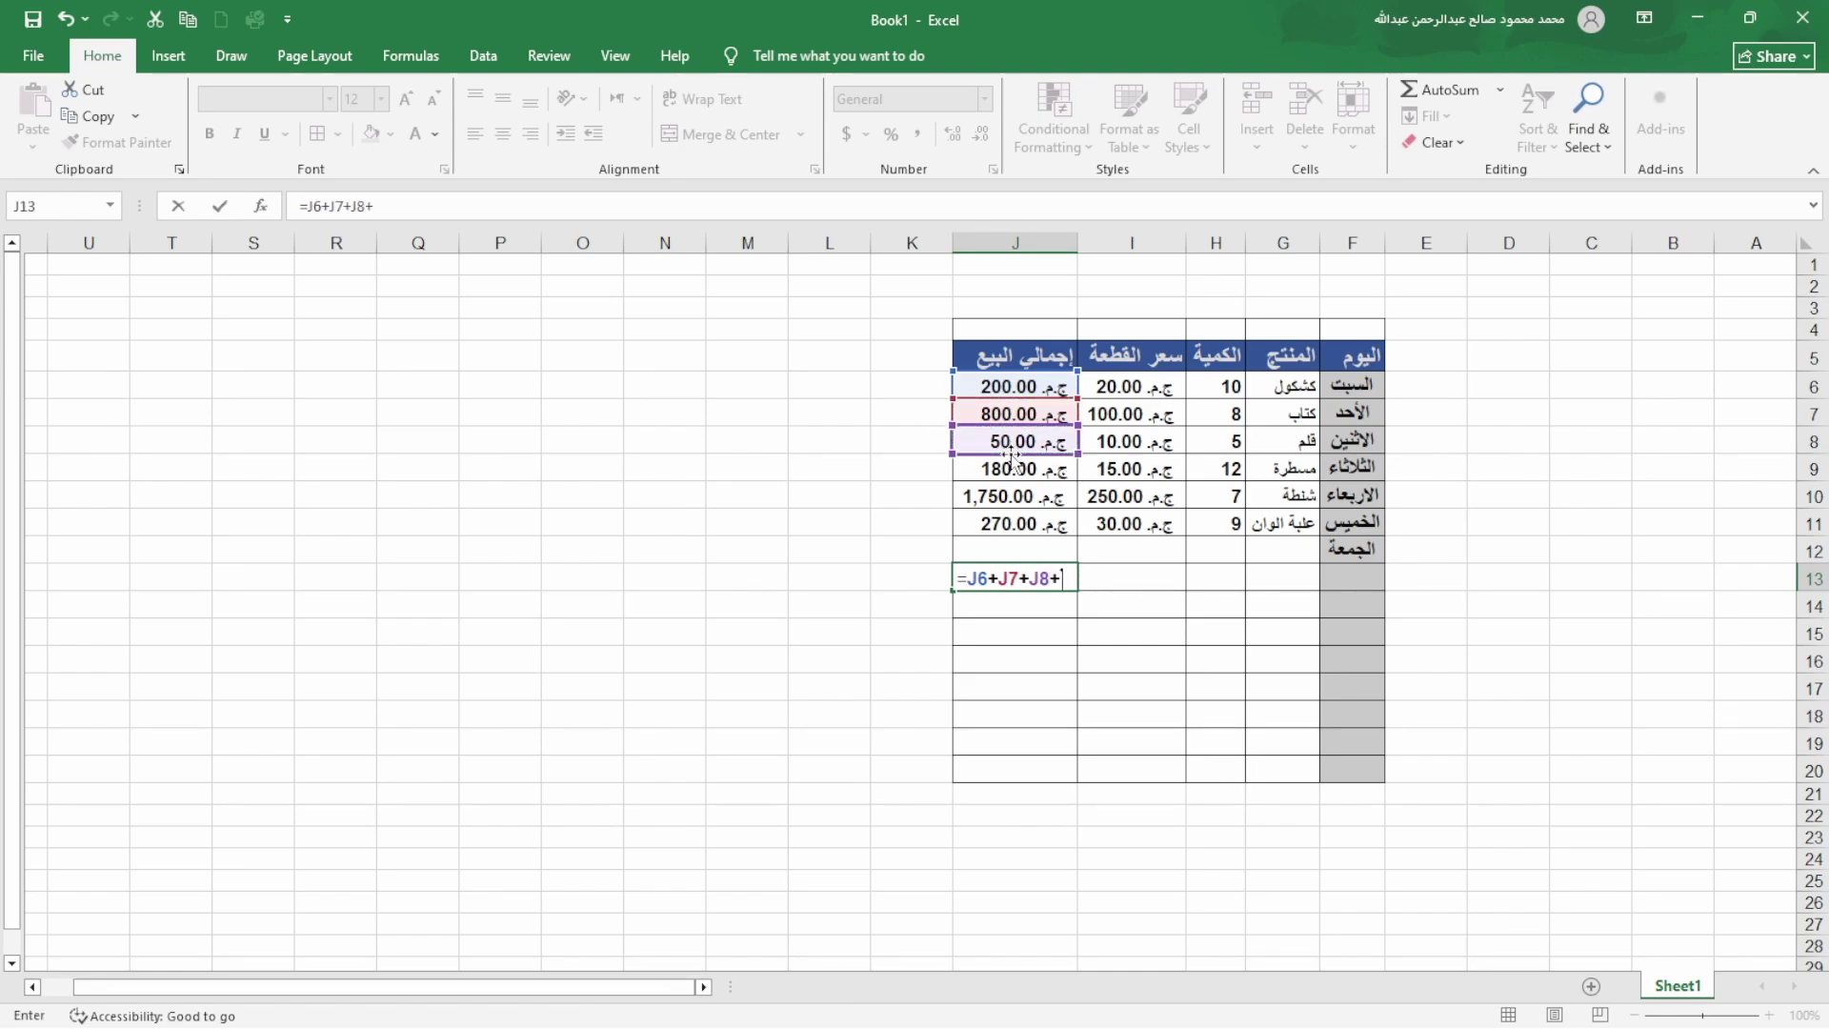
left_click(1039, 474)
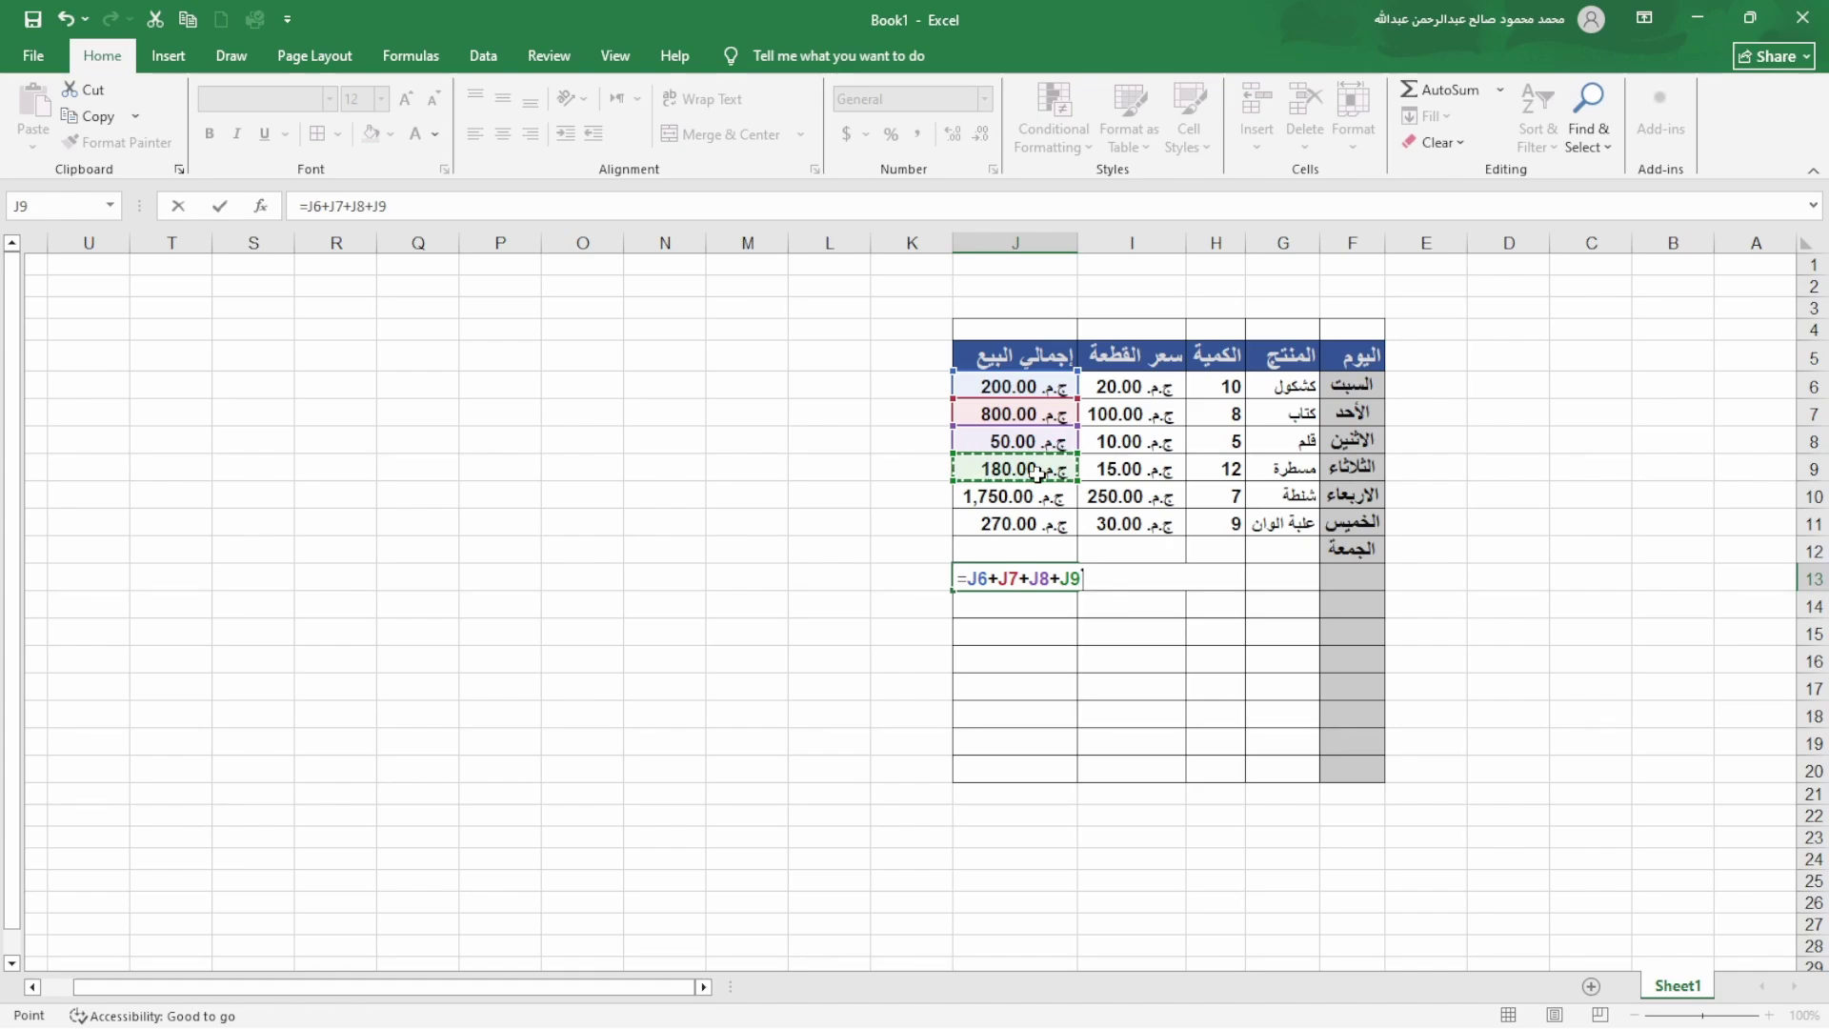
type("+")
left_click(1040, 494)
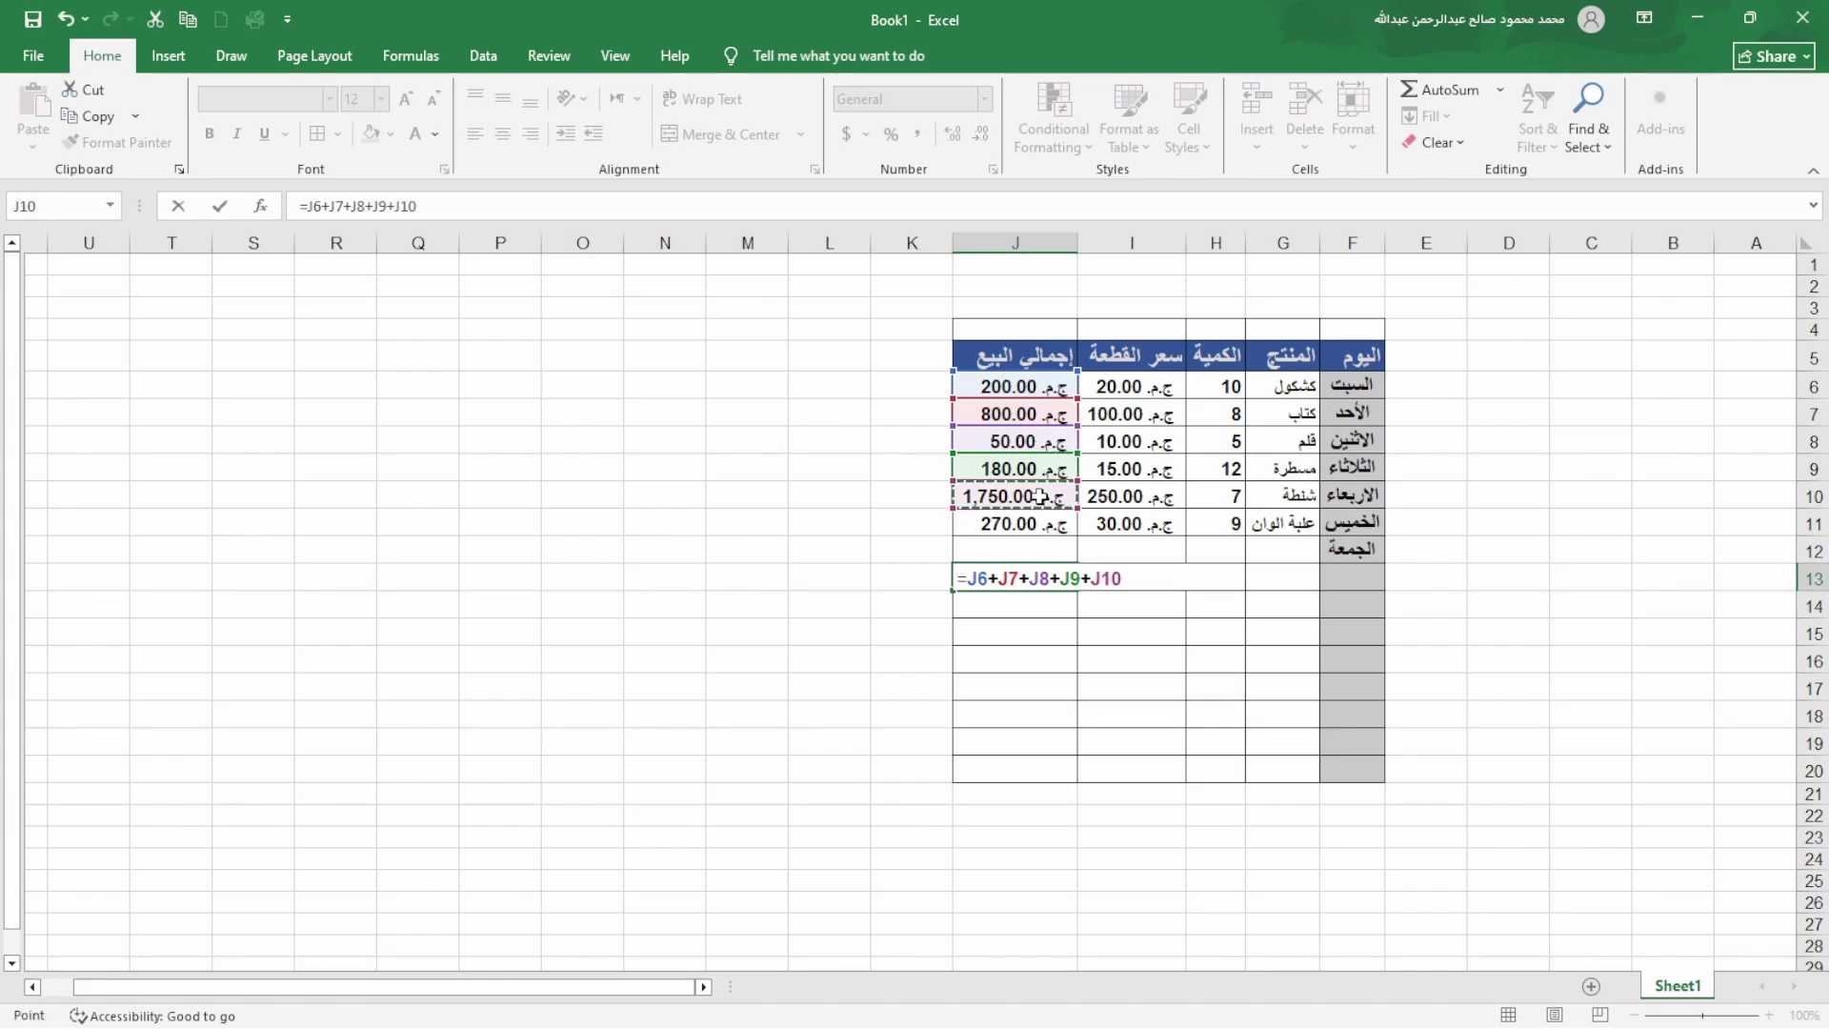
type("+")
left_click(1039, 522)
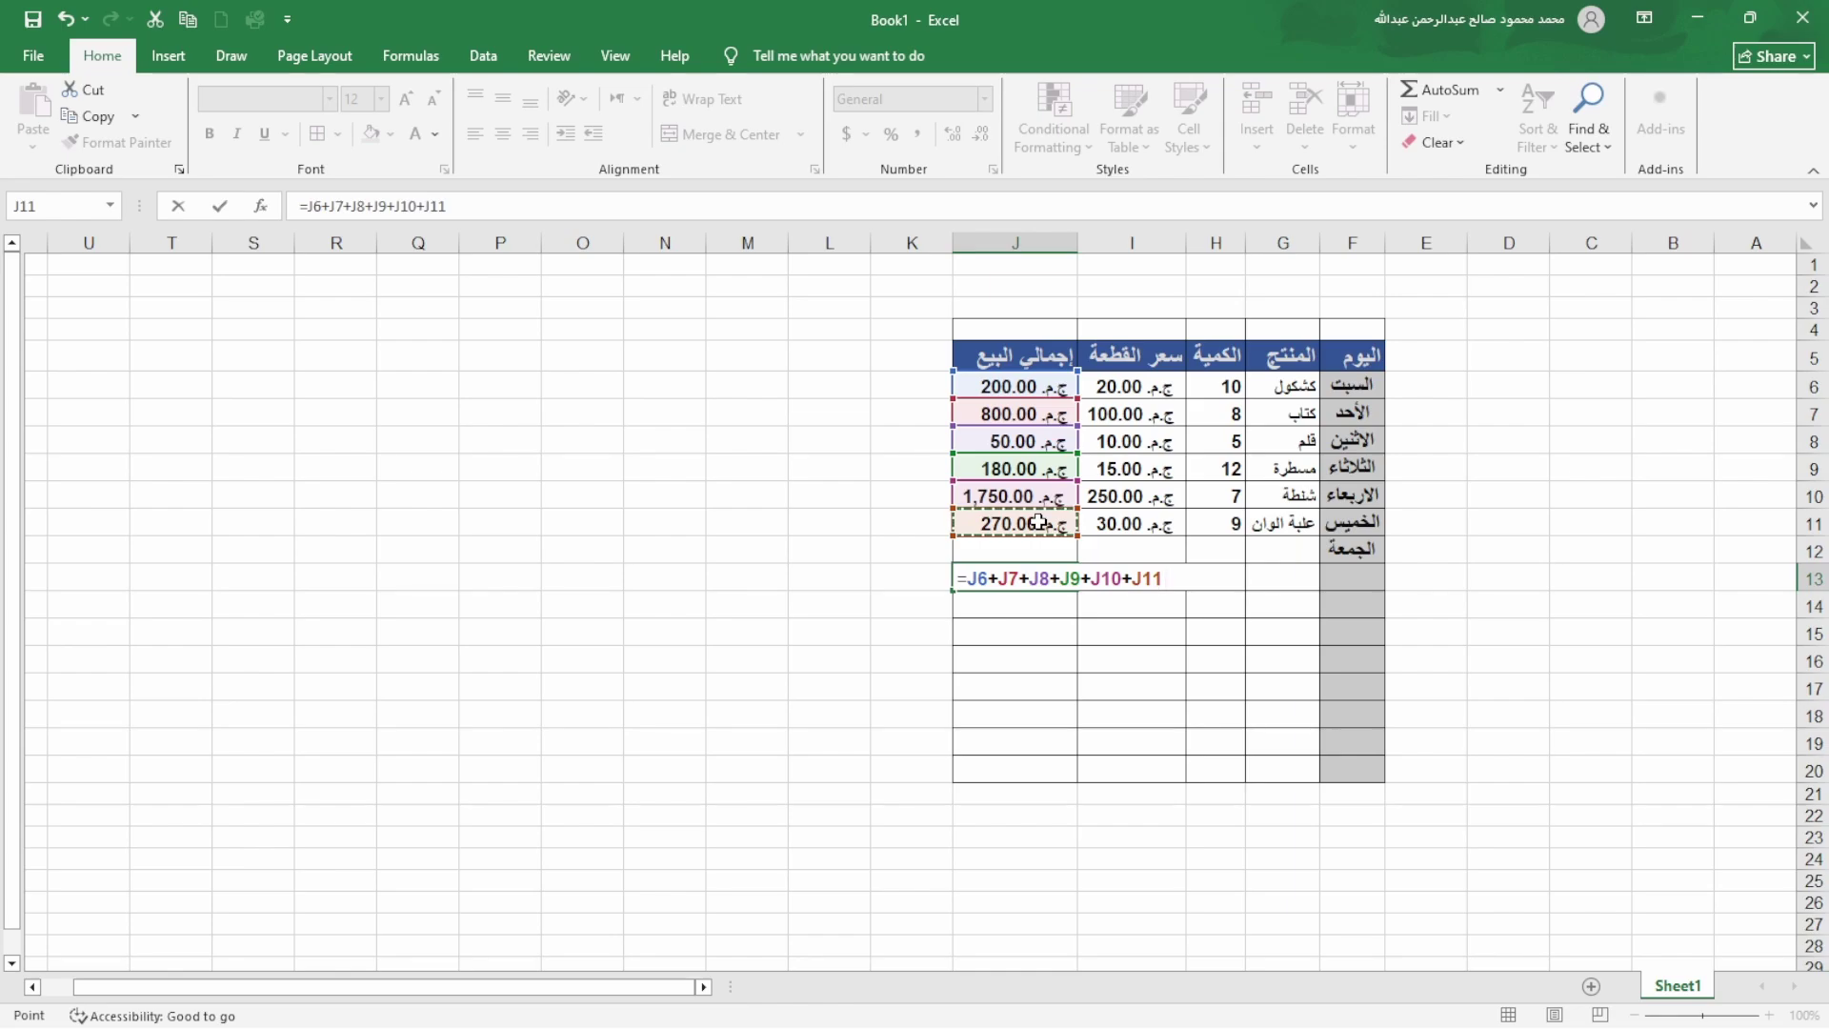
key("Return")
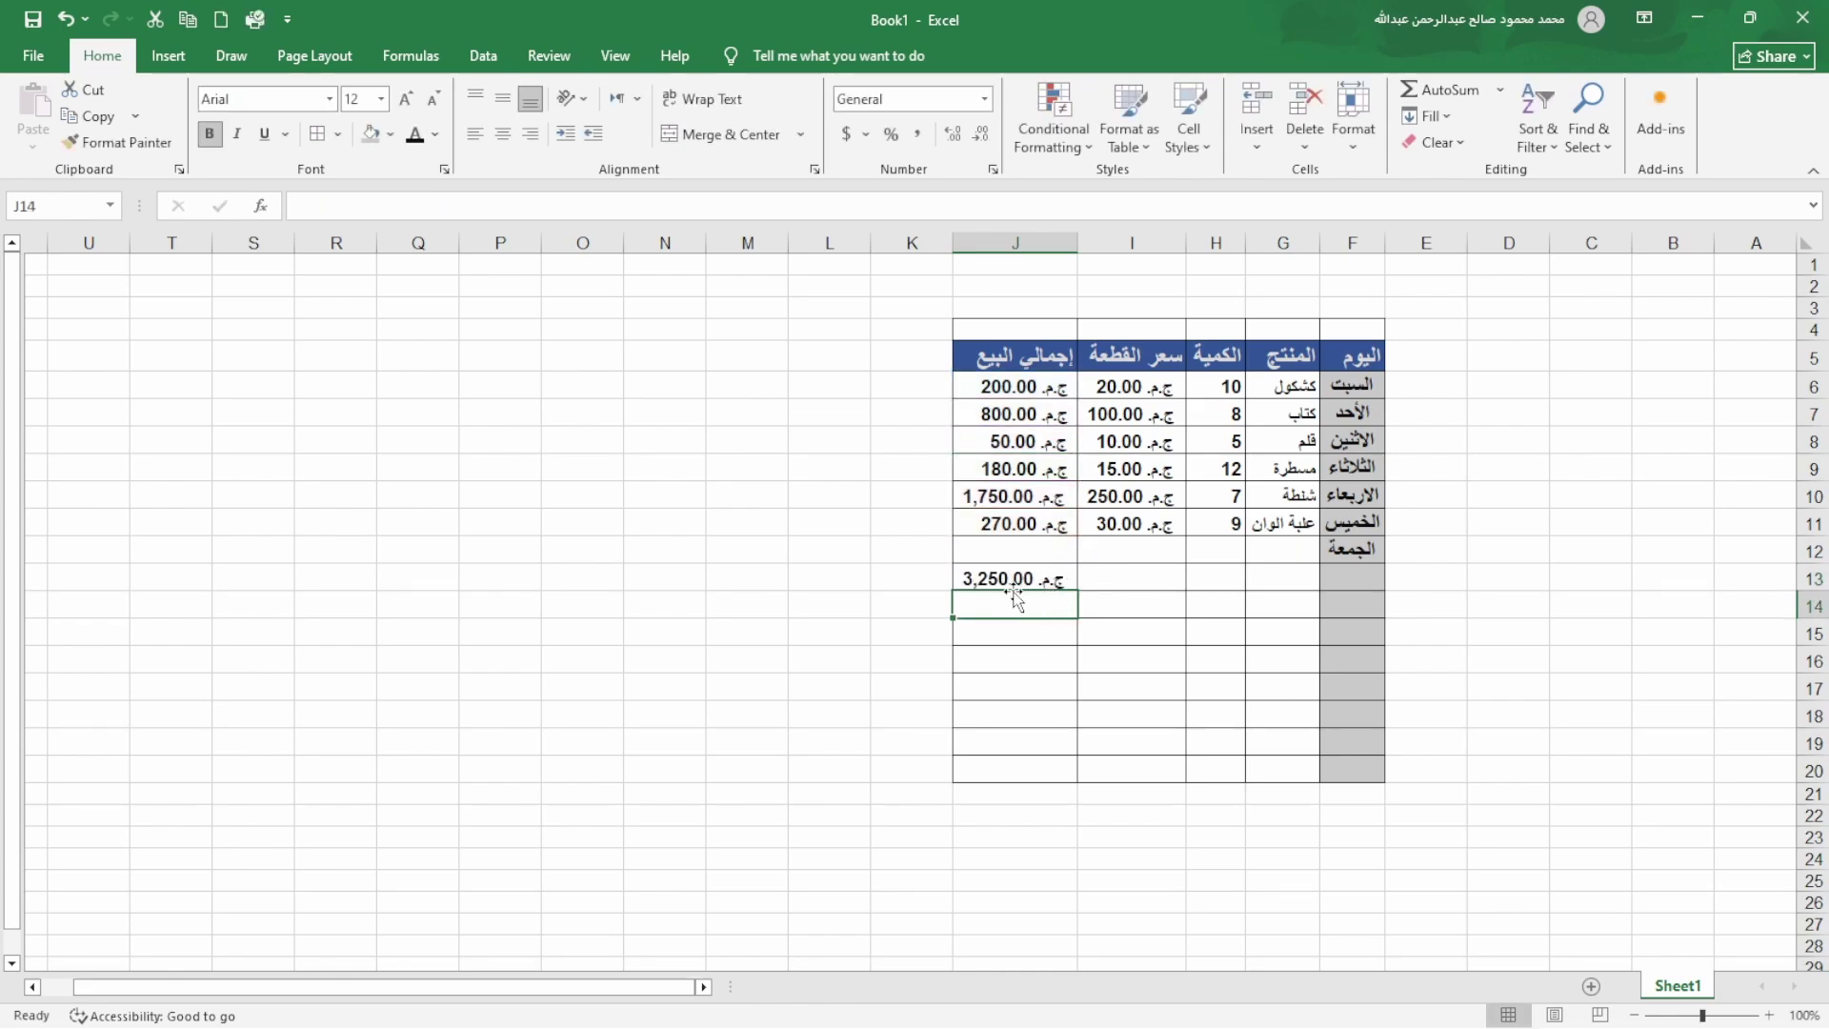
- Clear the addition formula from cell J13
left_click(1048, 580)
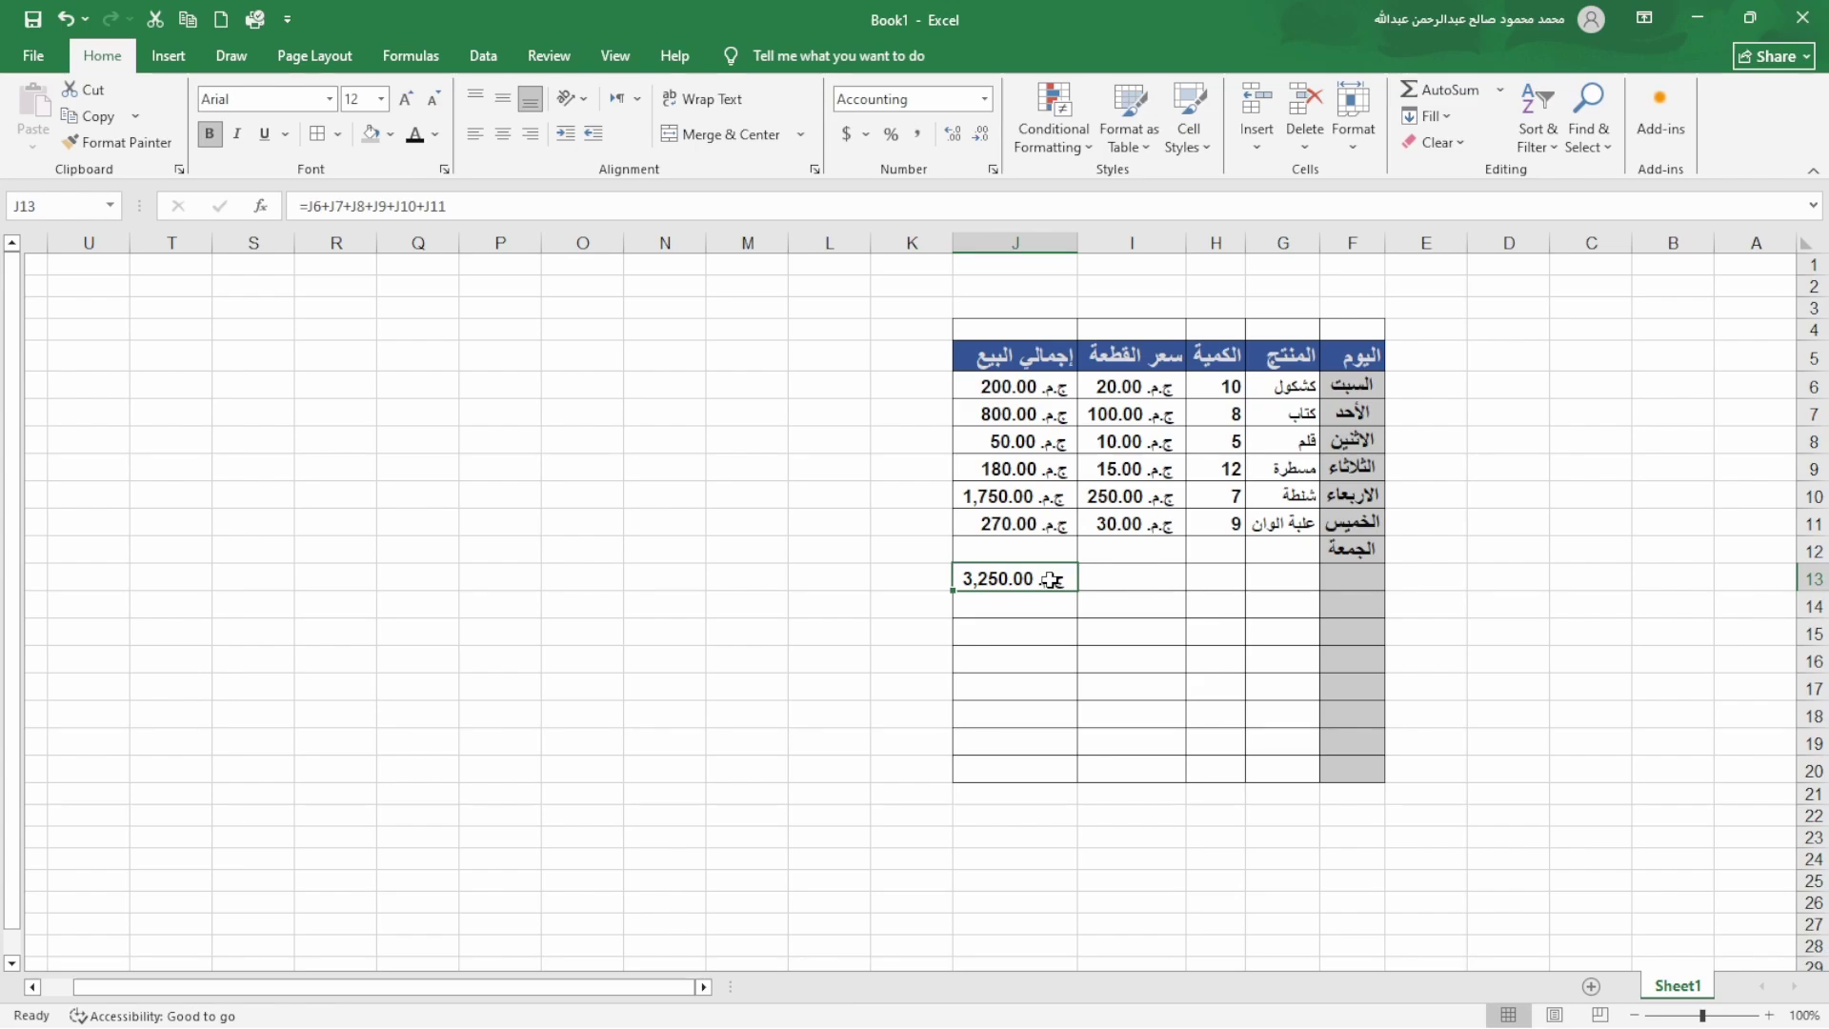
double_click(1050, 580)
key("Escape")
key("BackSpace")
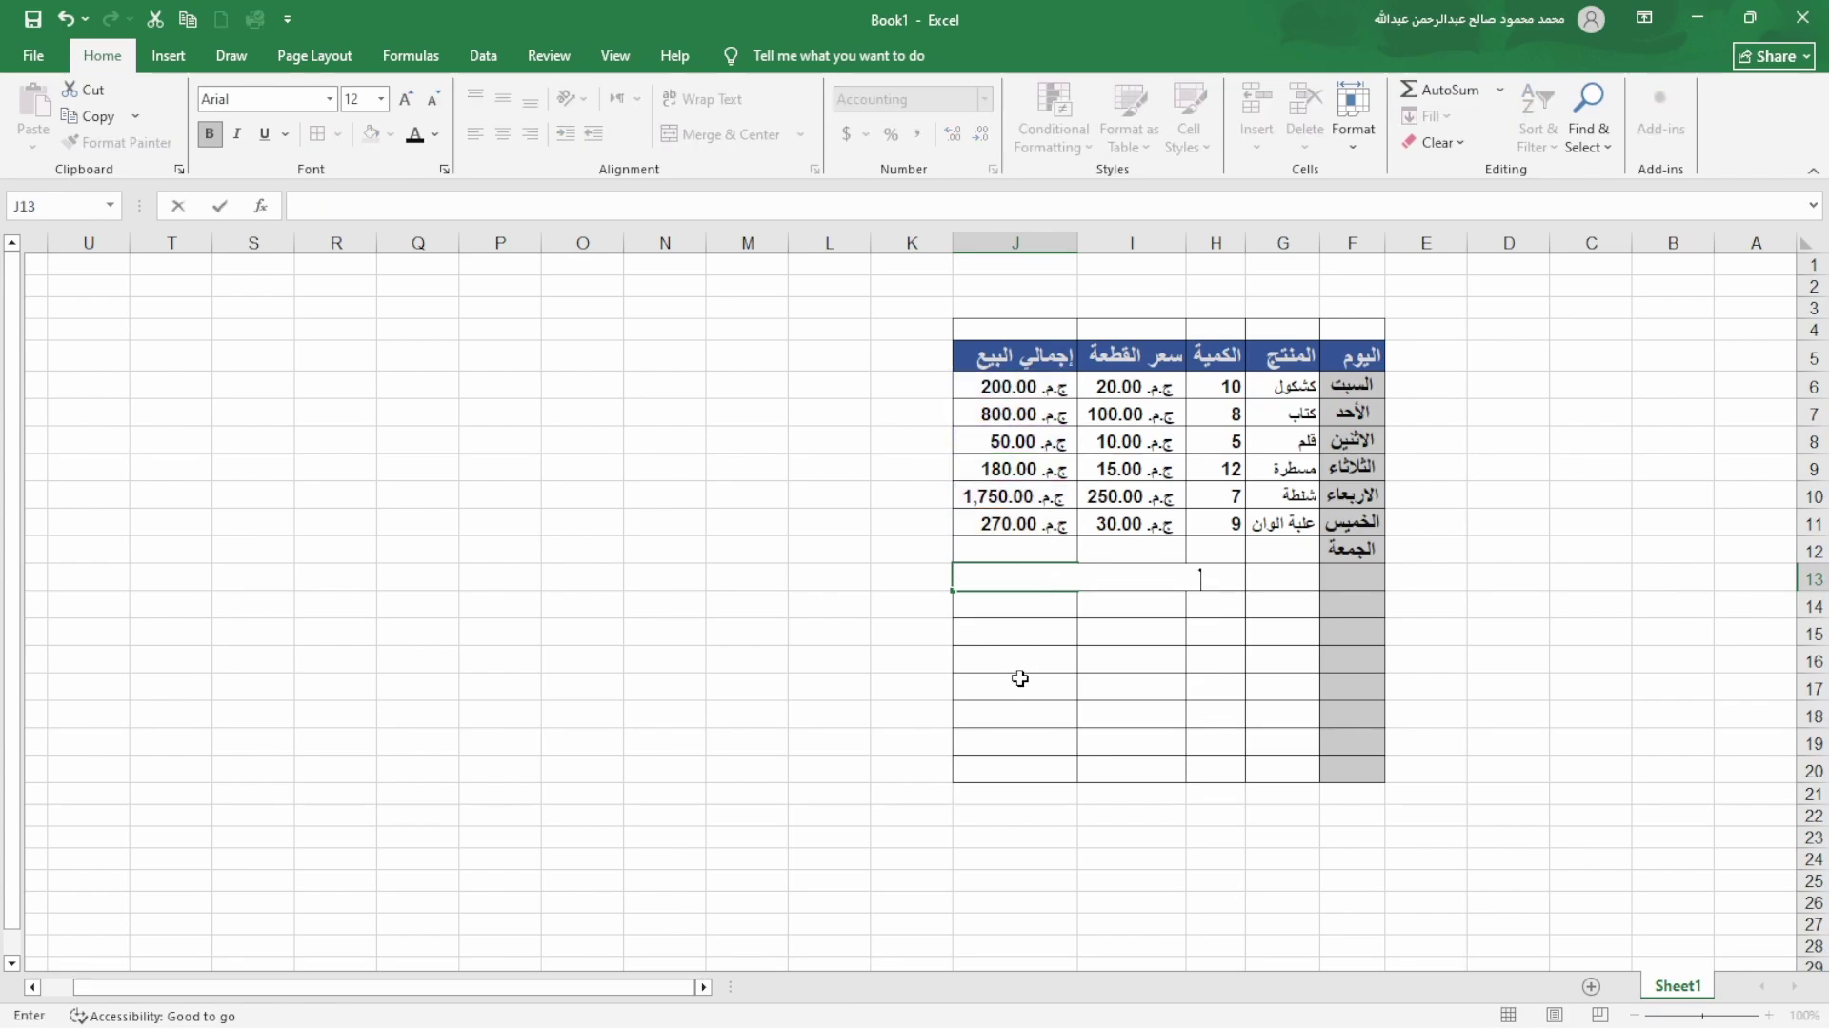
left_click(1015, 684)
left_click(1029, 575)
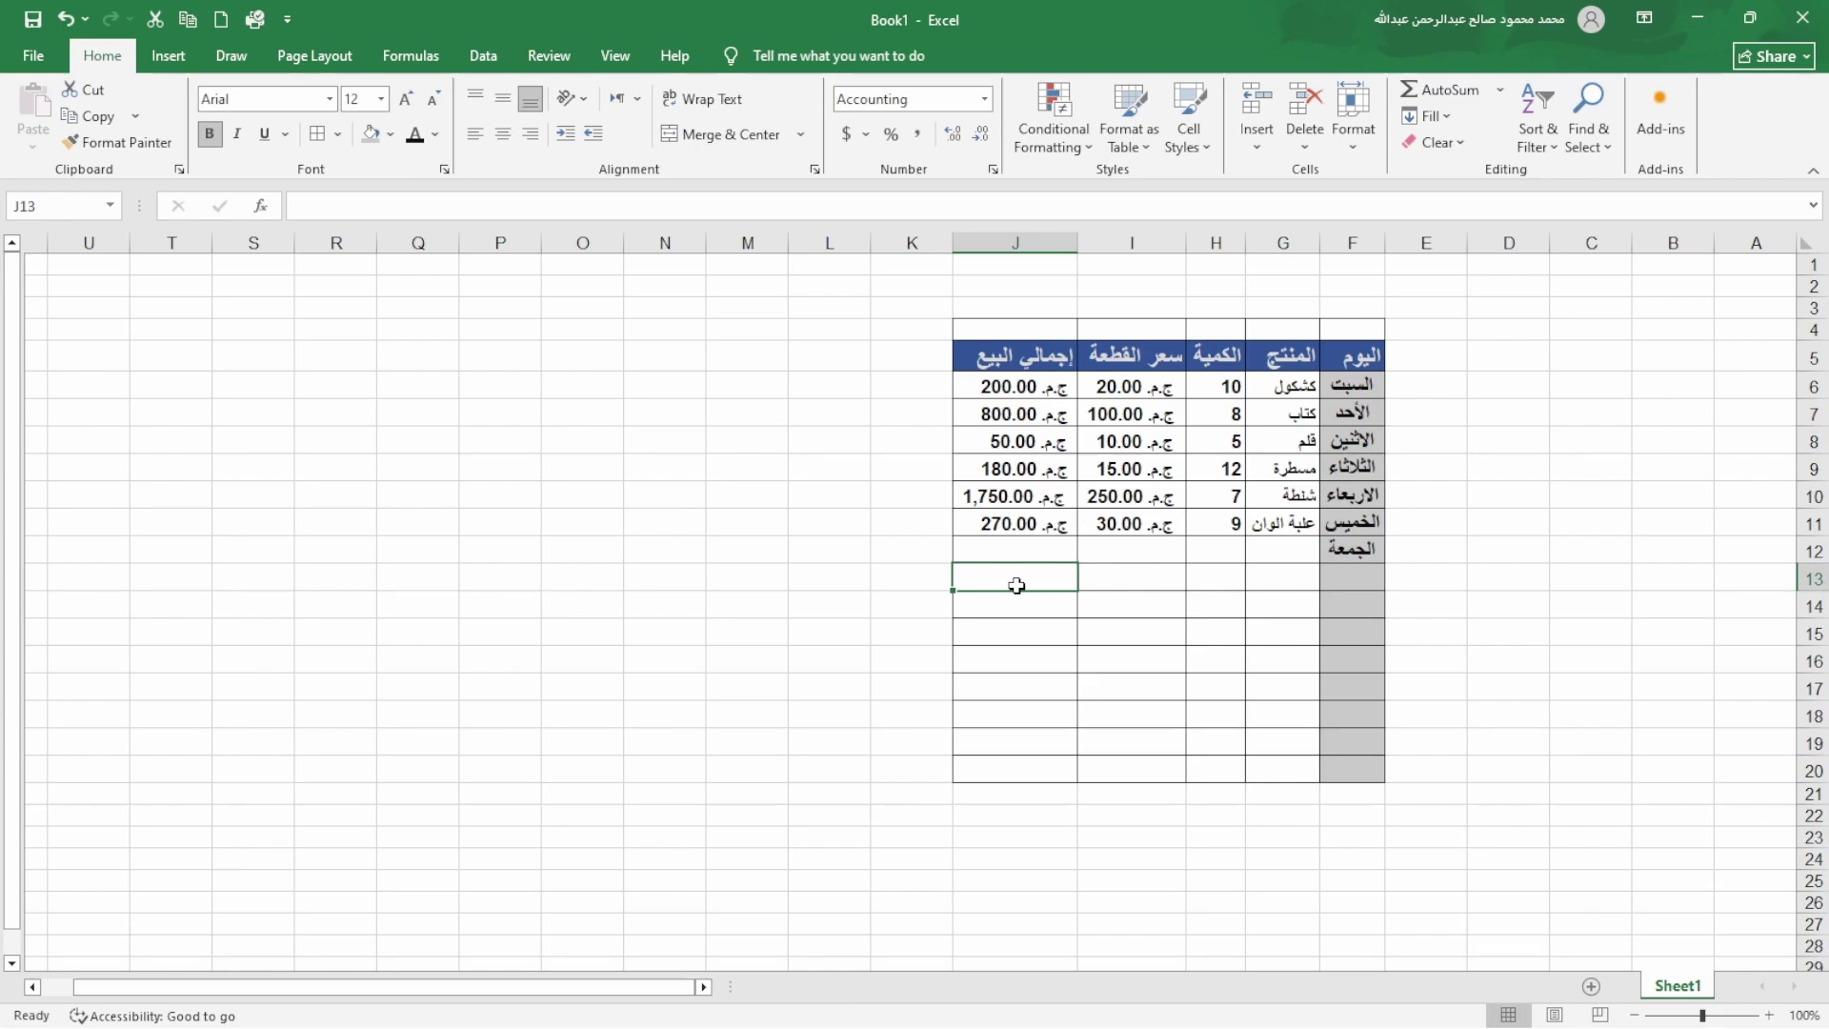
type("=")
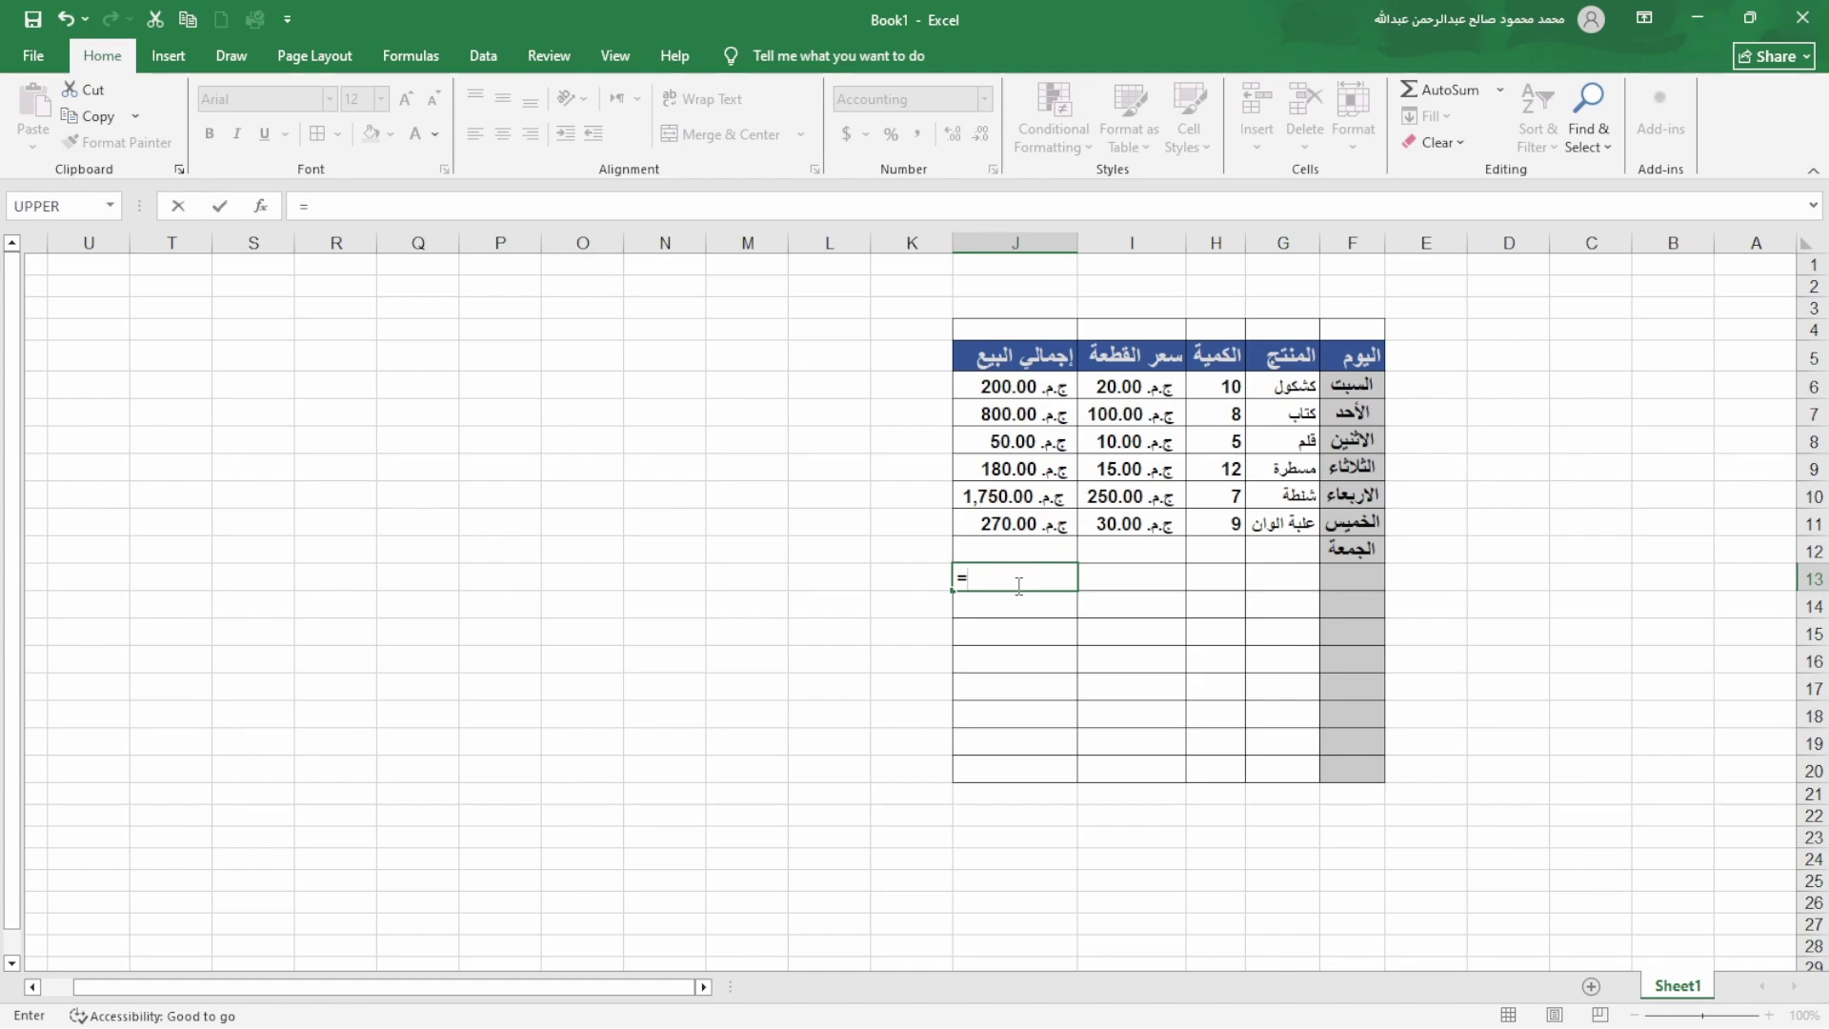
type("s")
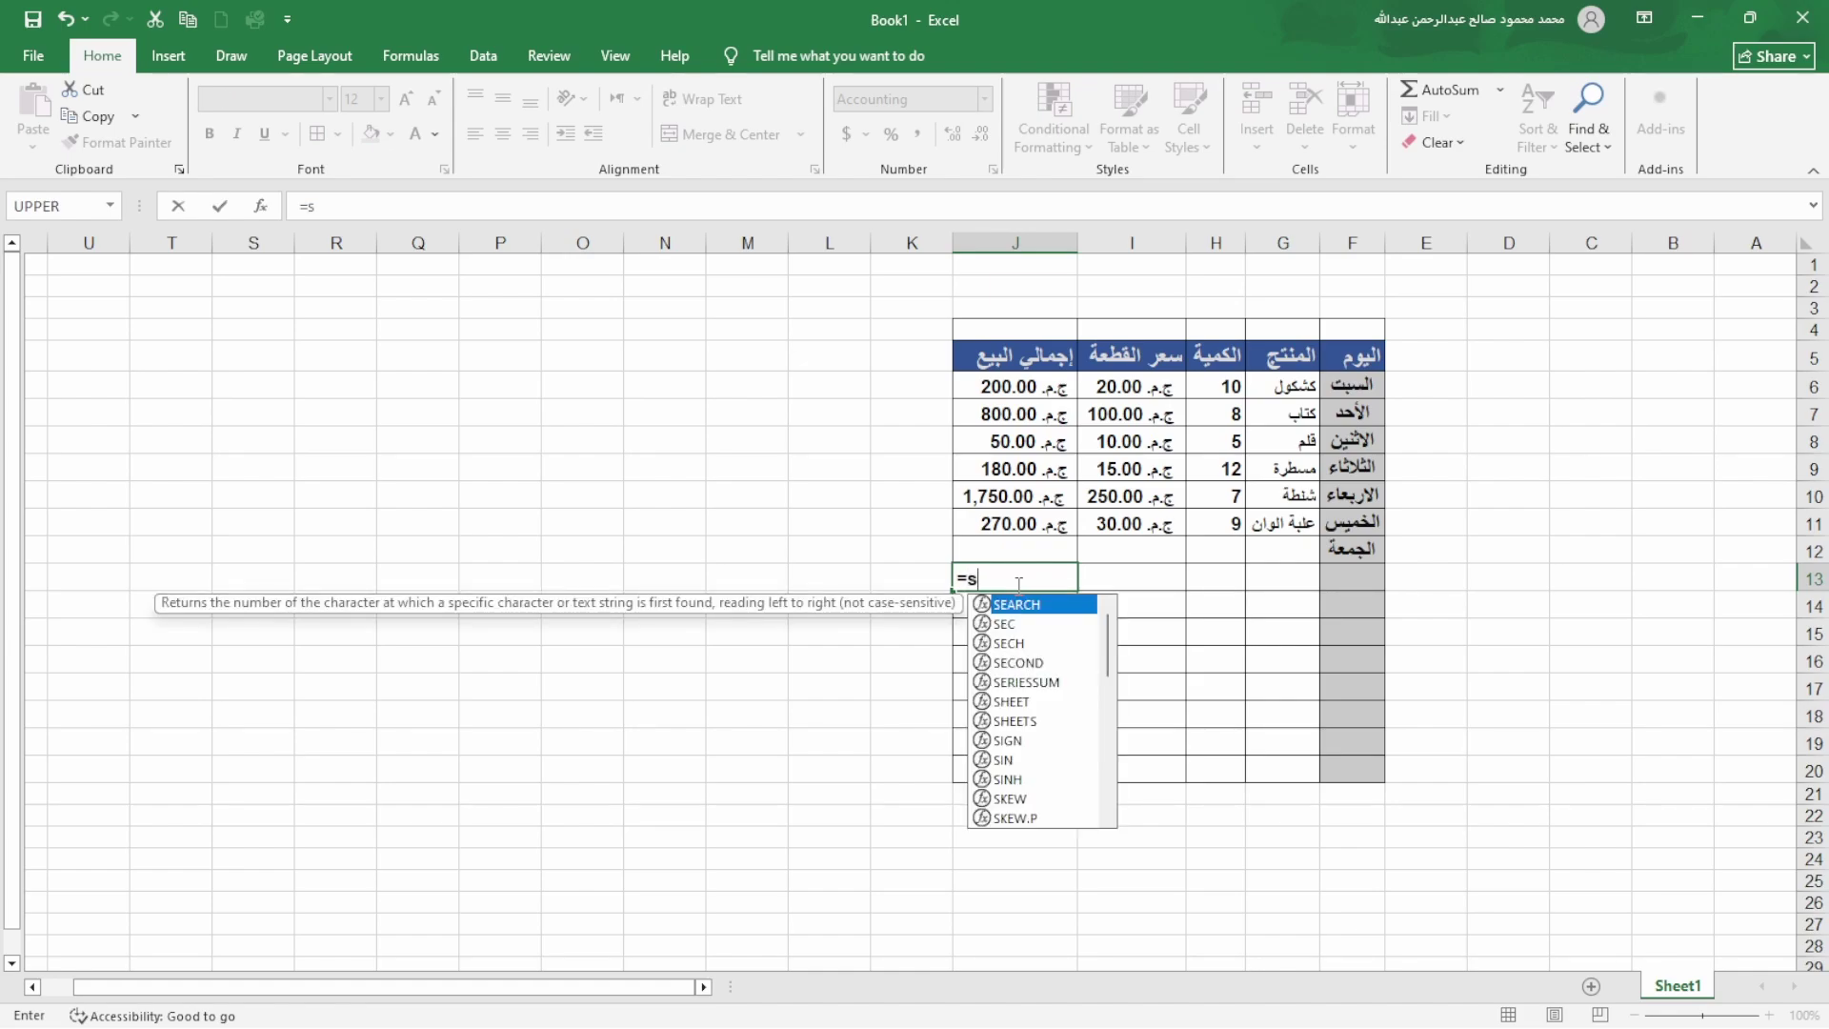
type("um")
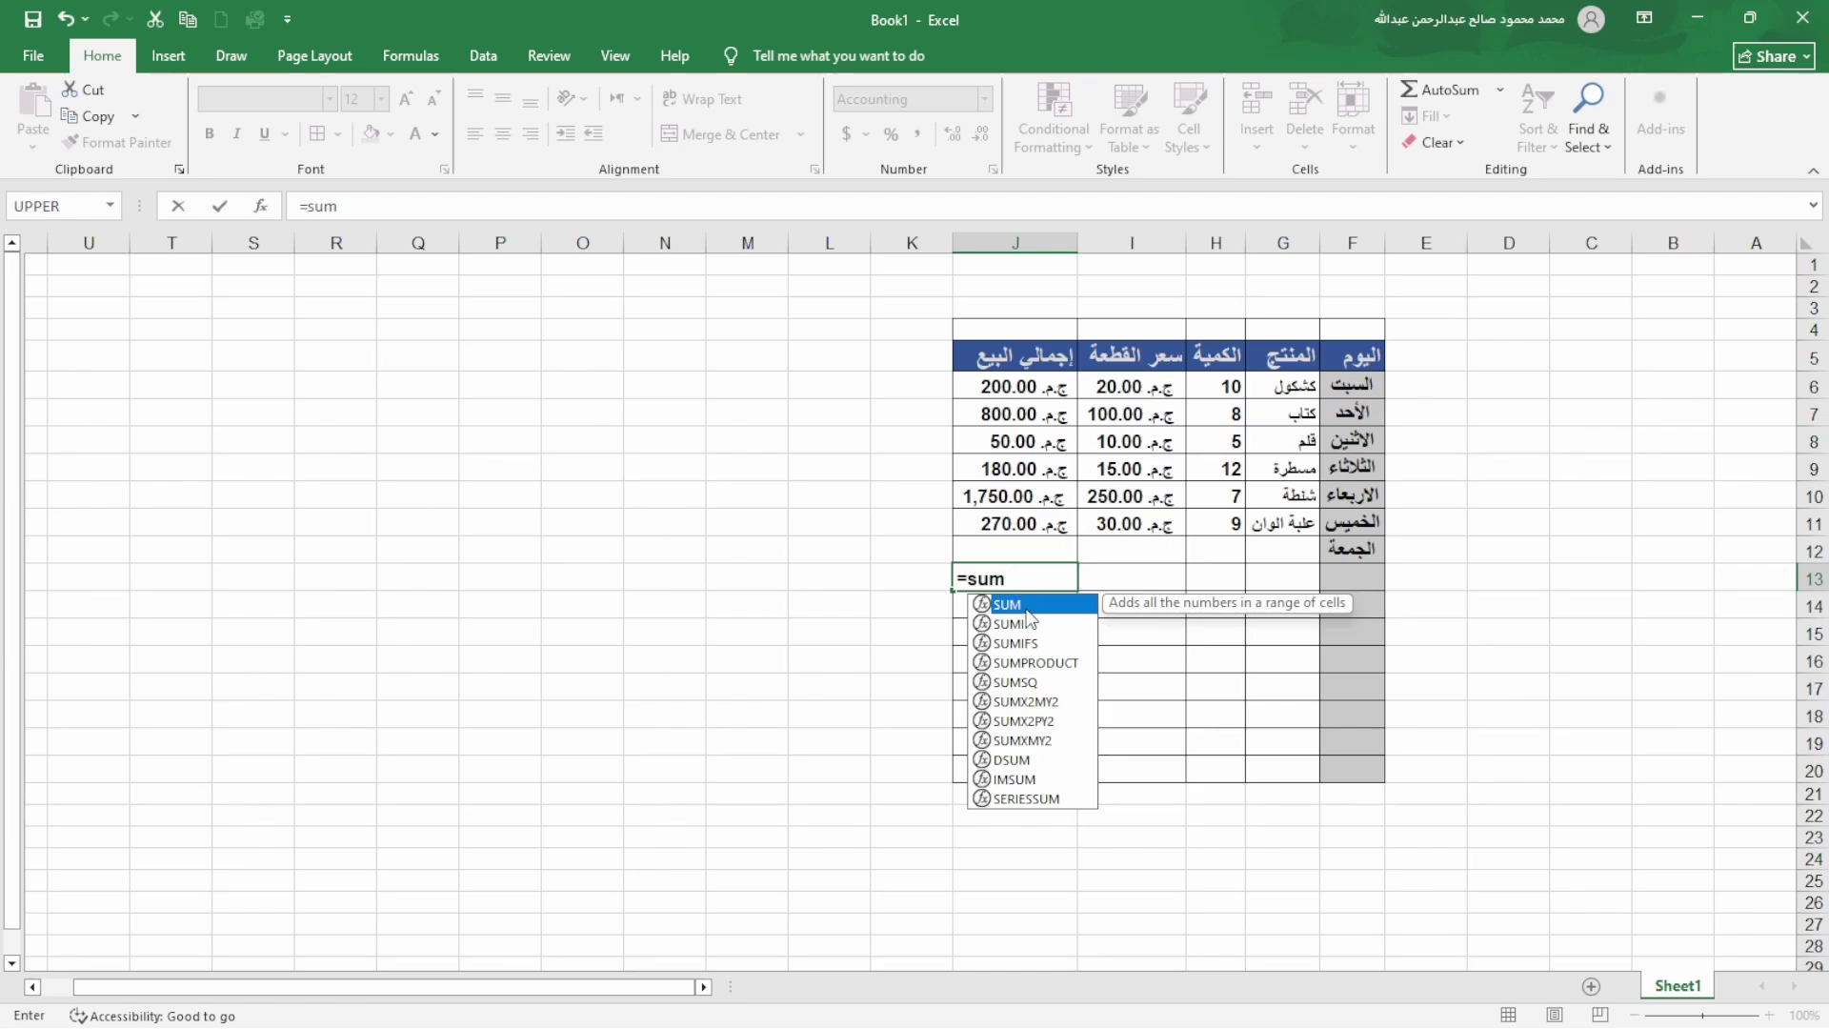
double_click(996, 606)
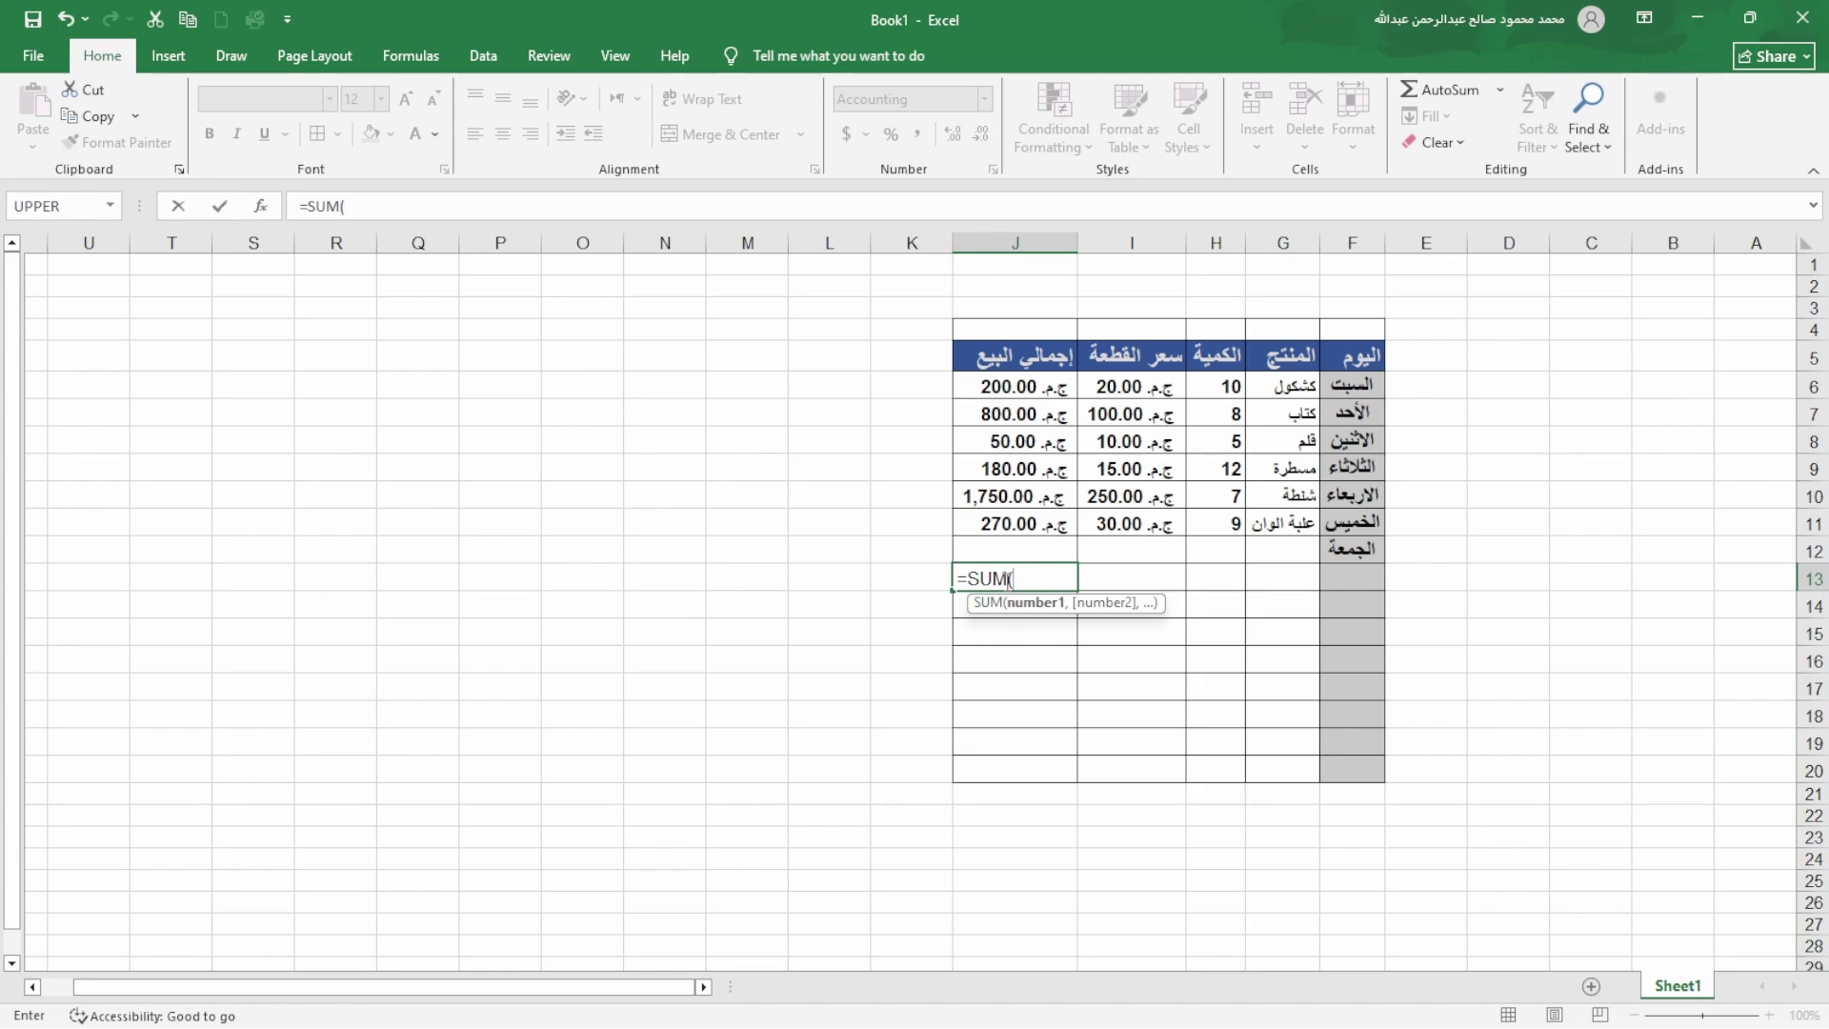
left_click(261, 208)
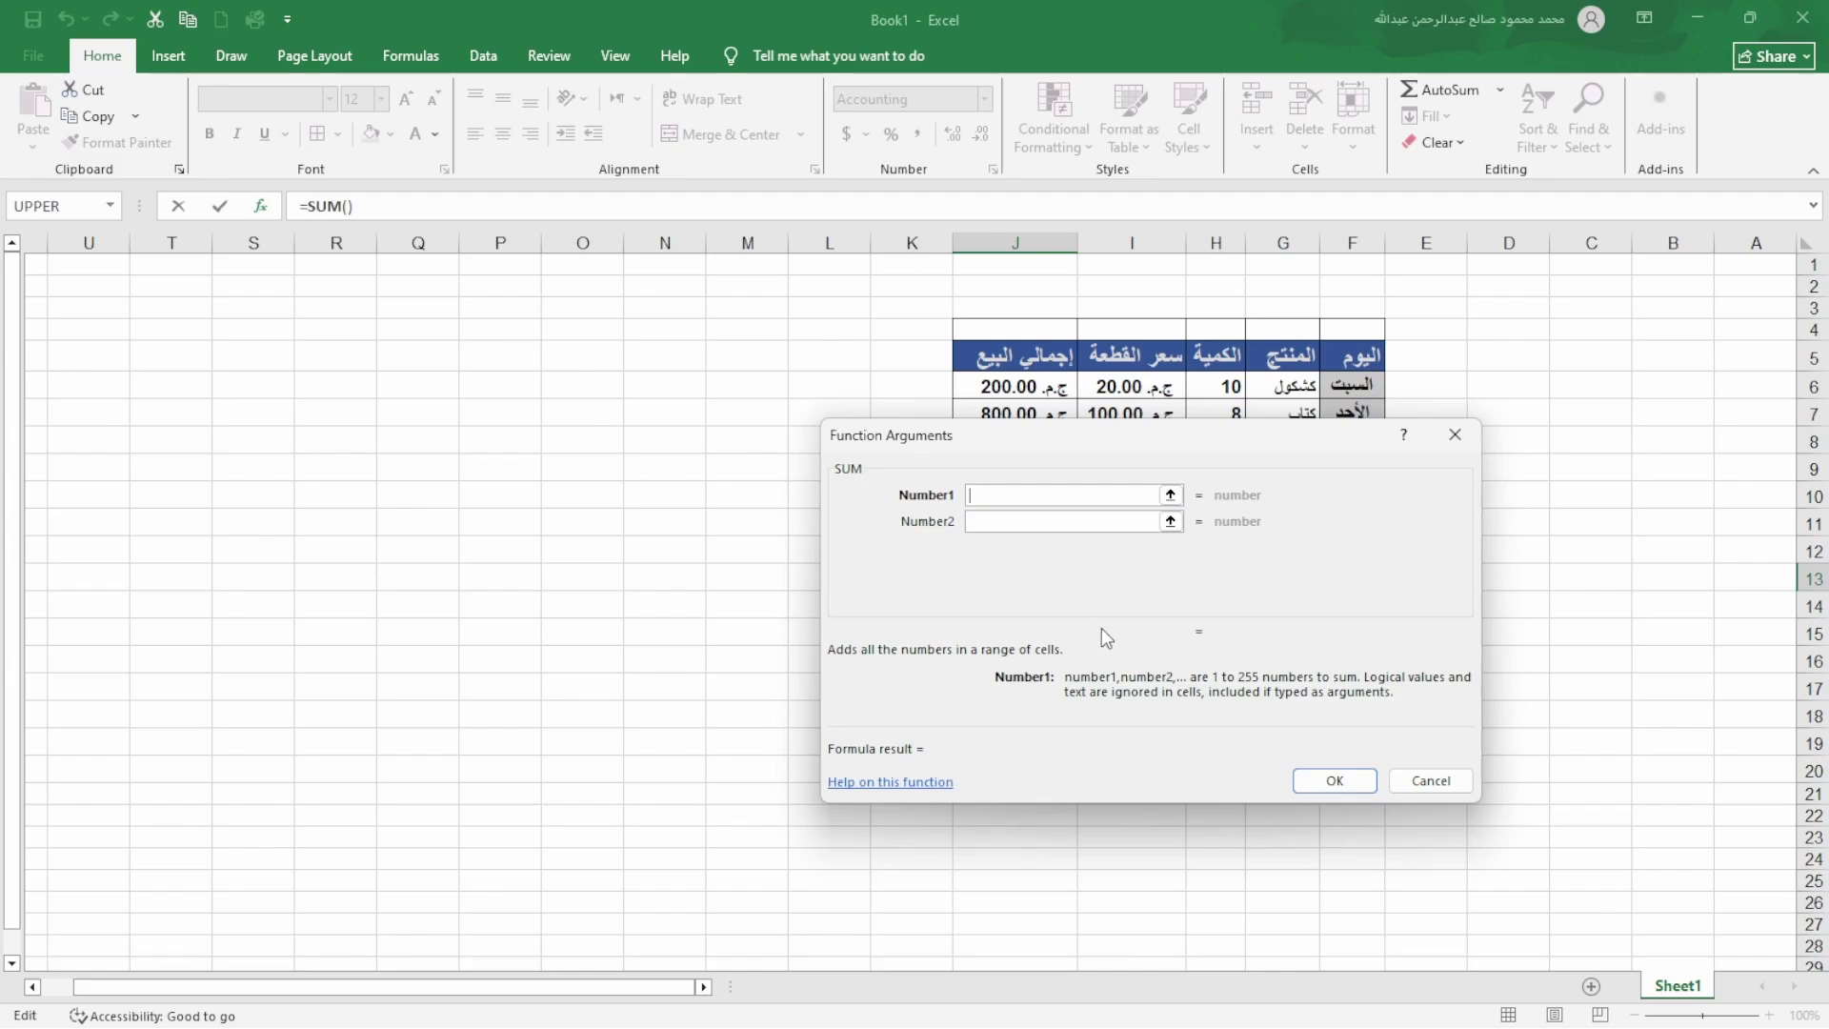
left_click(1455, 435)
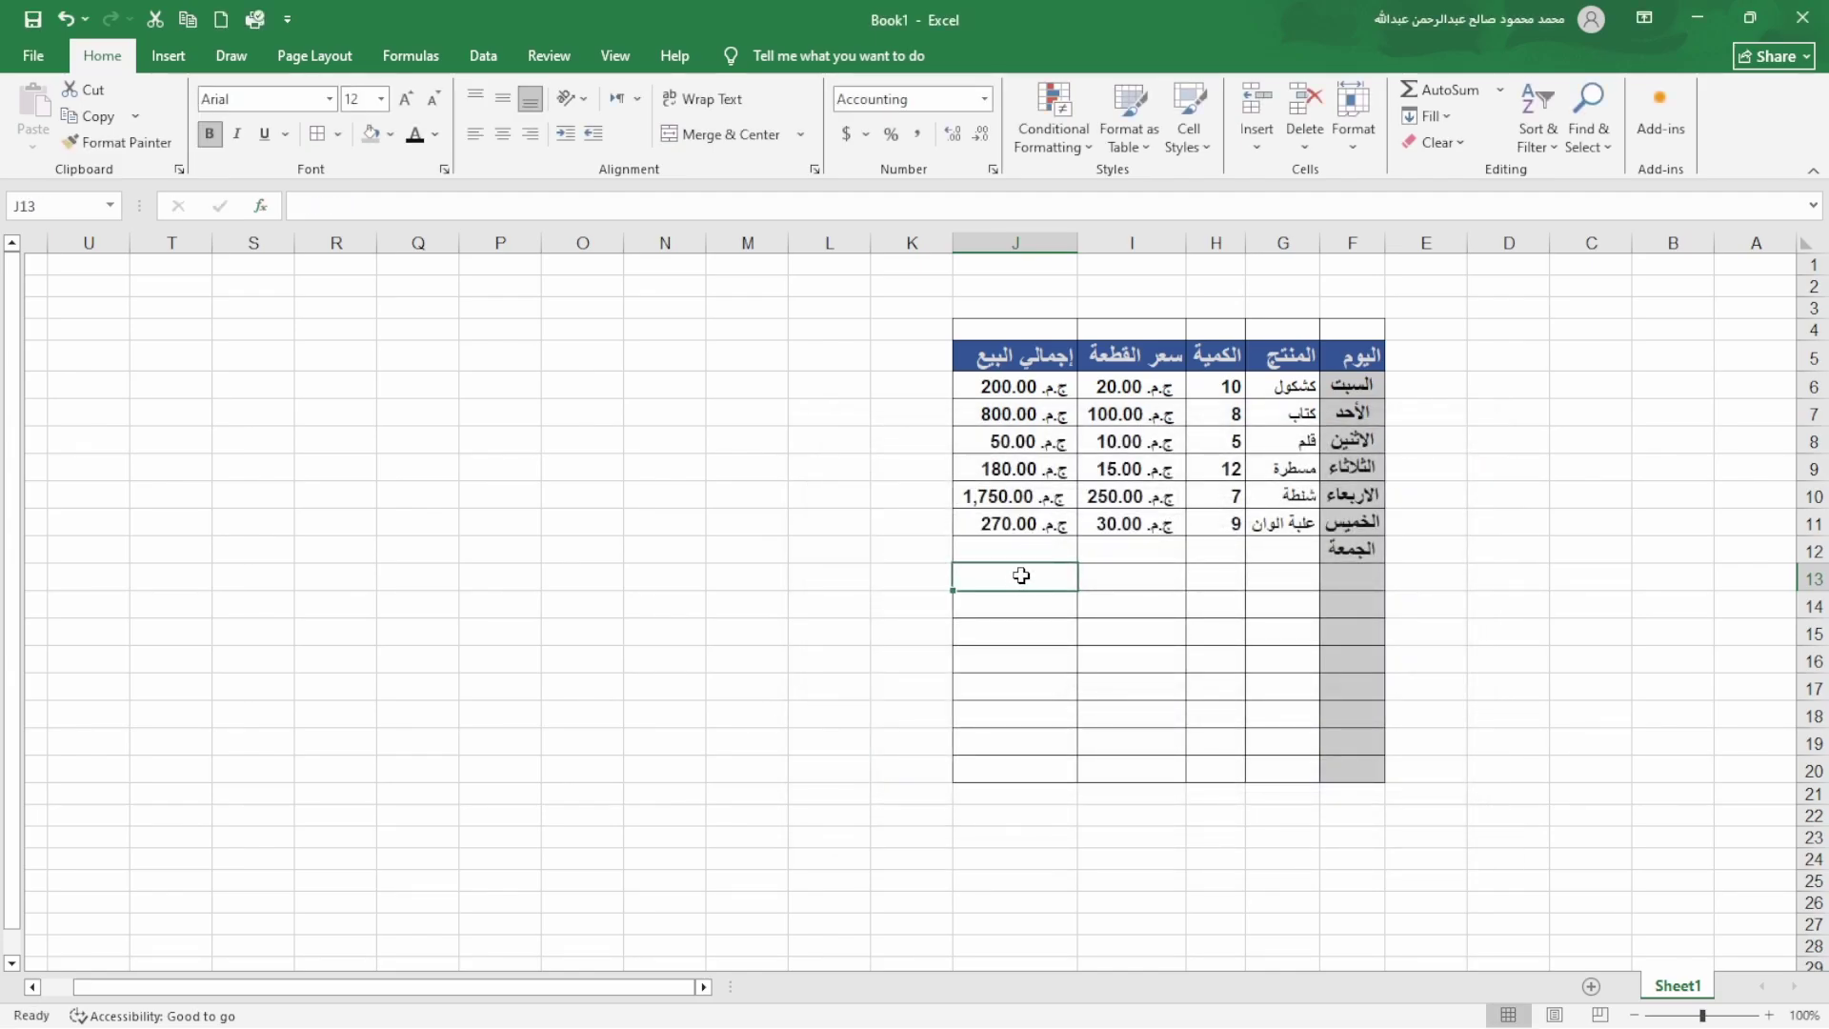
- Sum the total sales in cell J13 with the formula =SUM(J6:J11)
type("=")
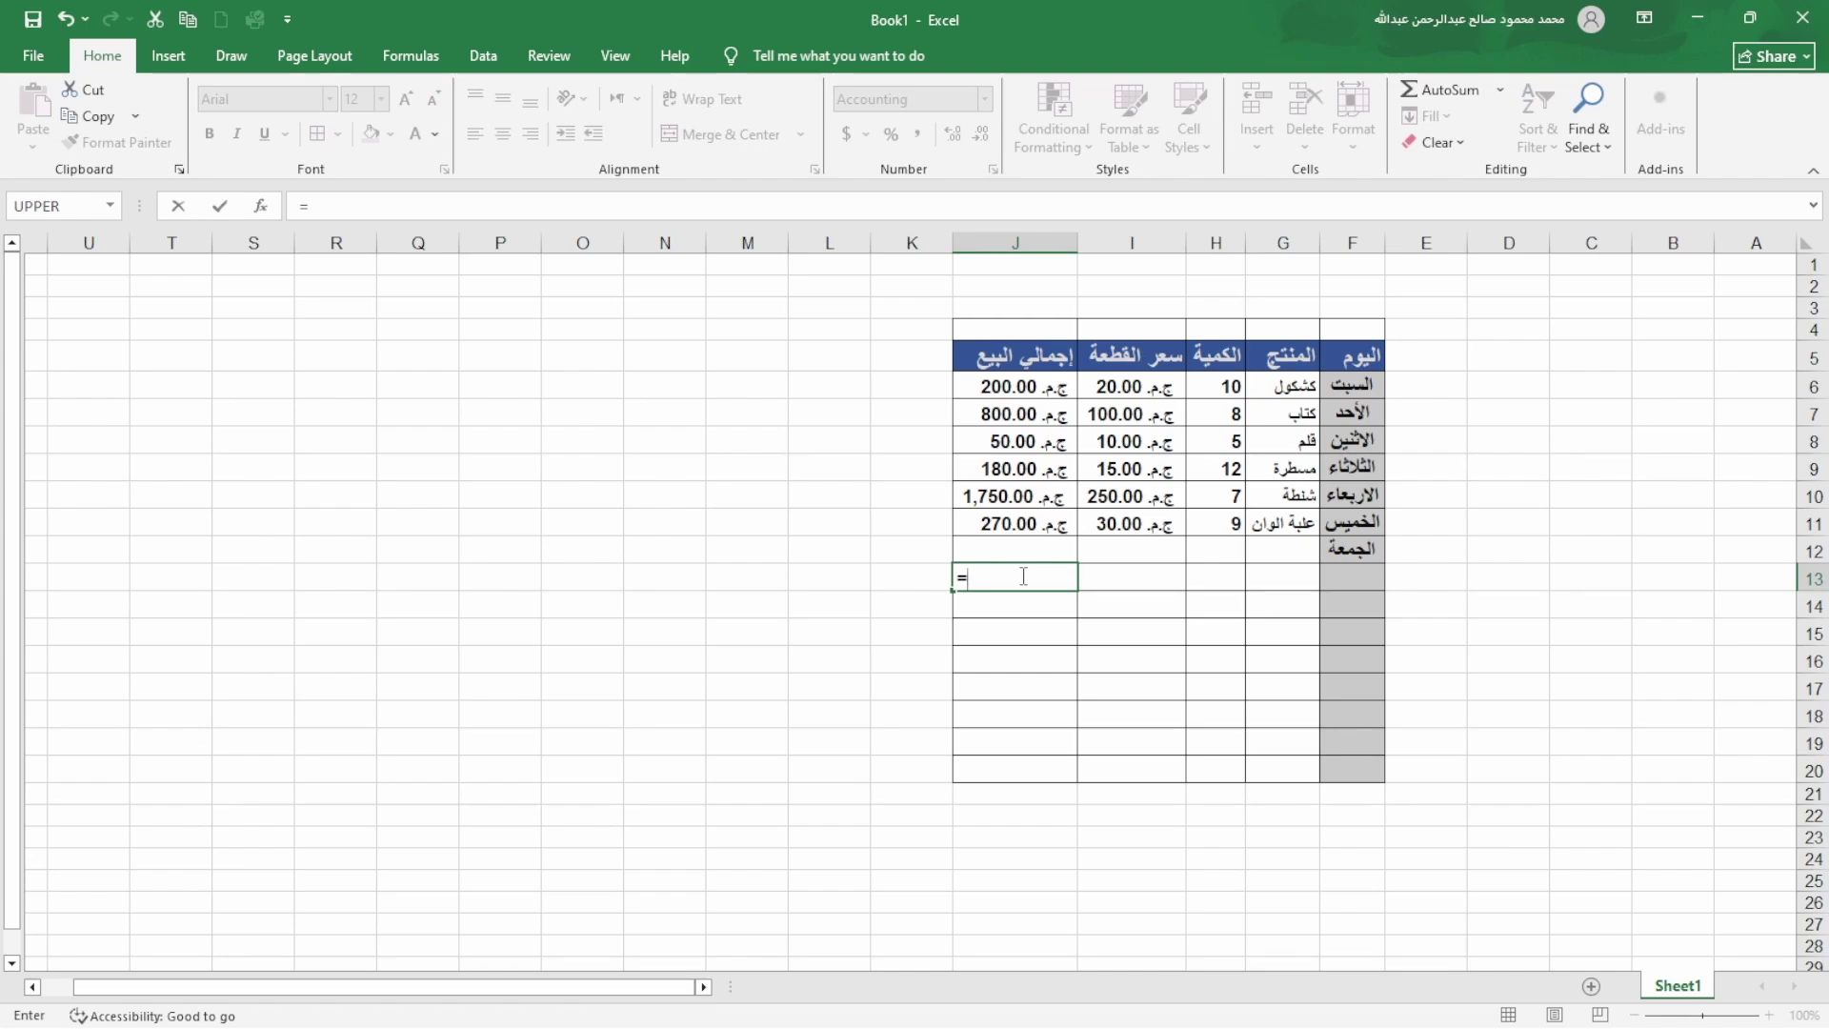
type("sum")
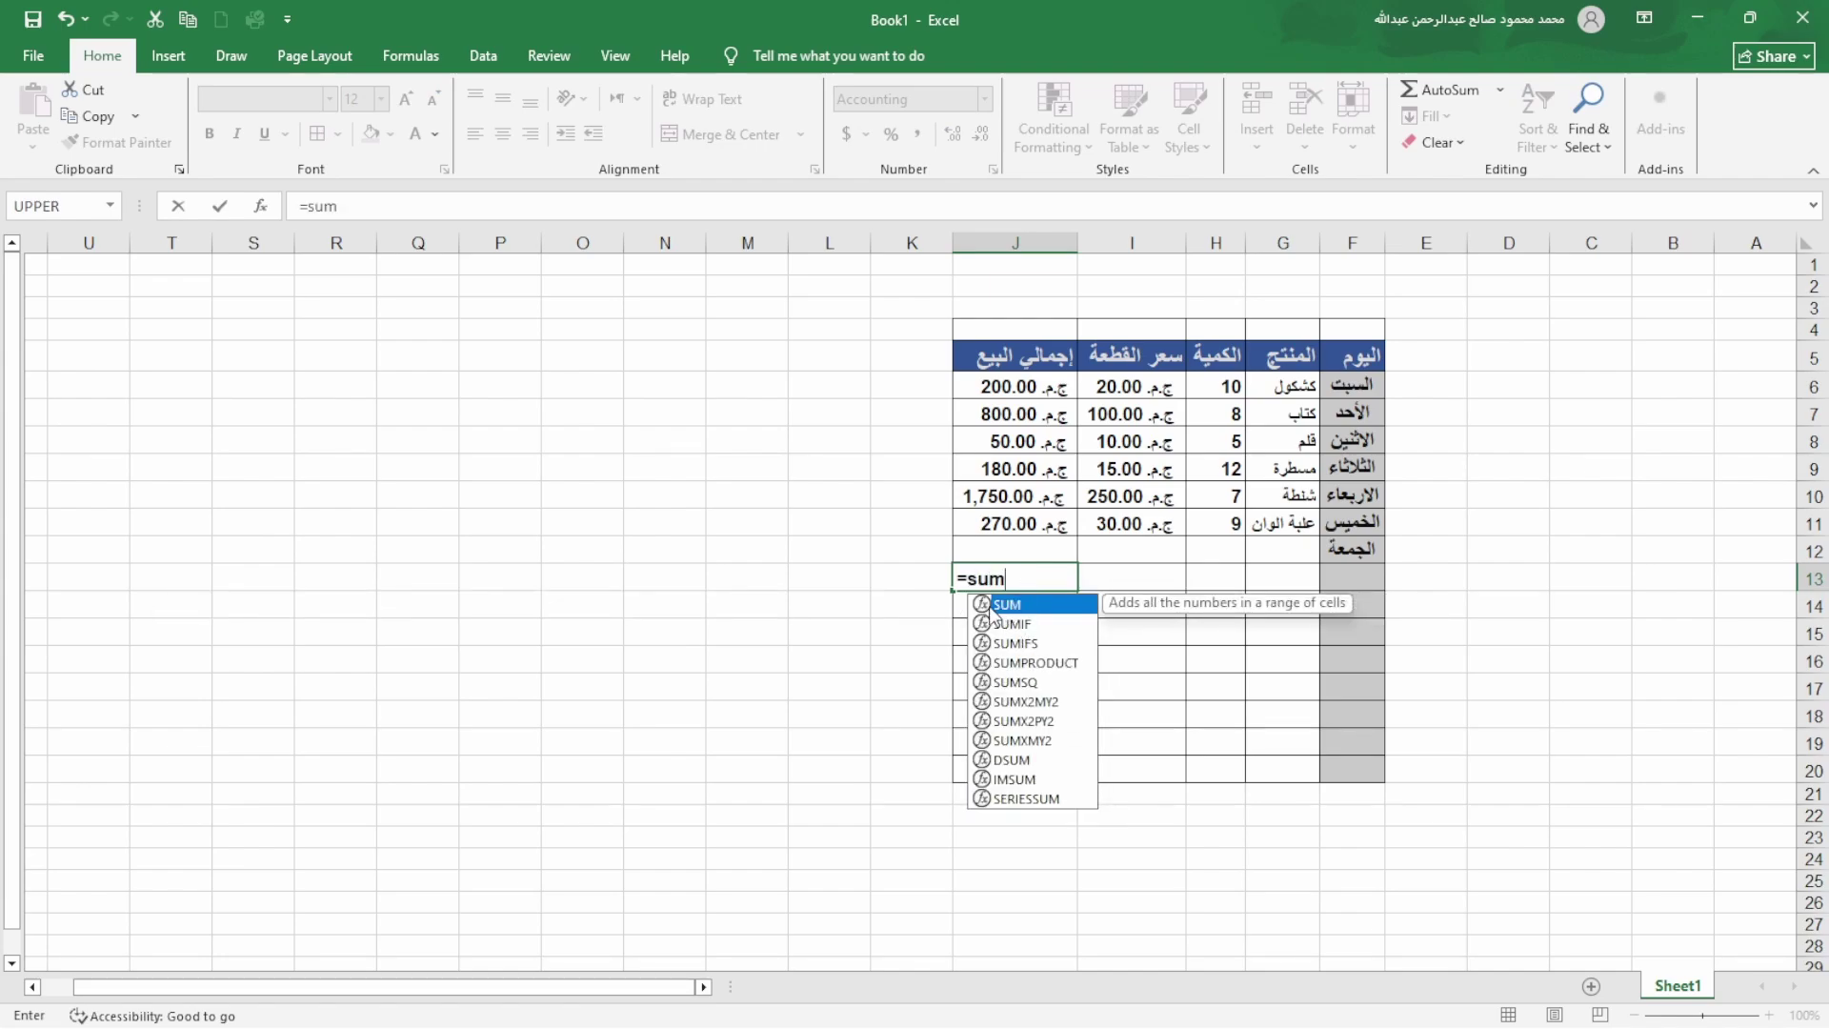
double_click(993, 608)
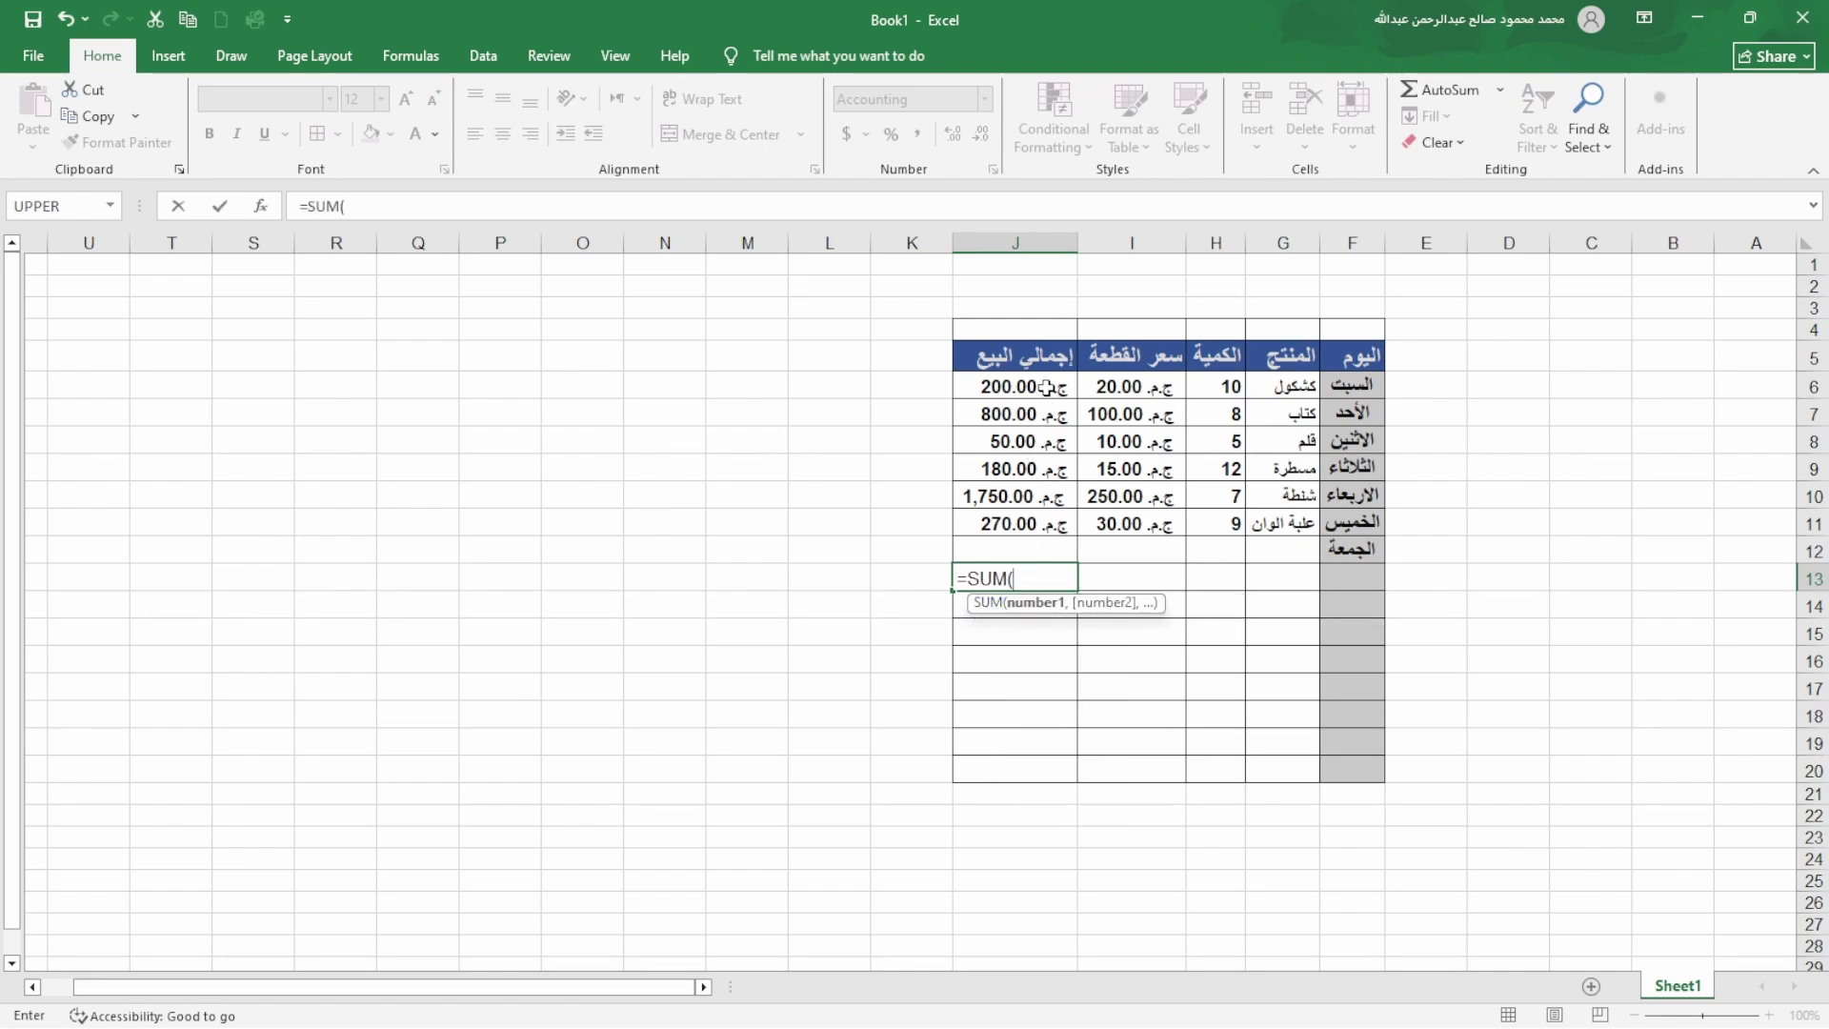
left_click_drag(1015, 386, 1045, 522)
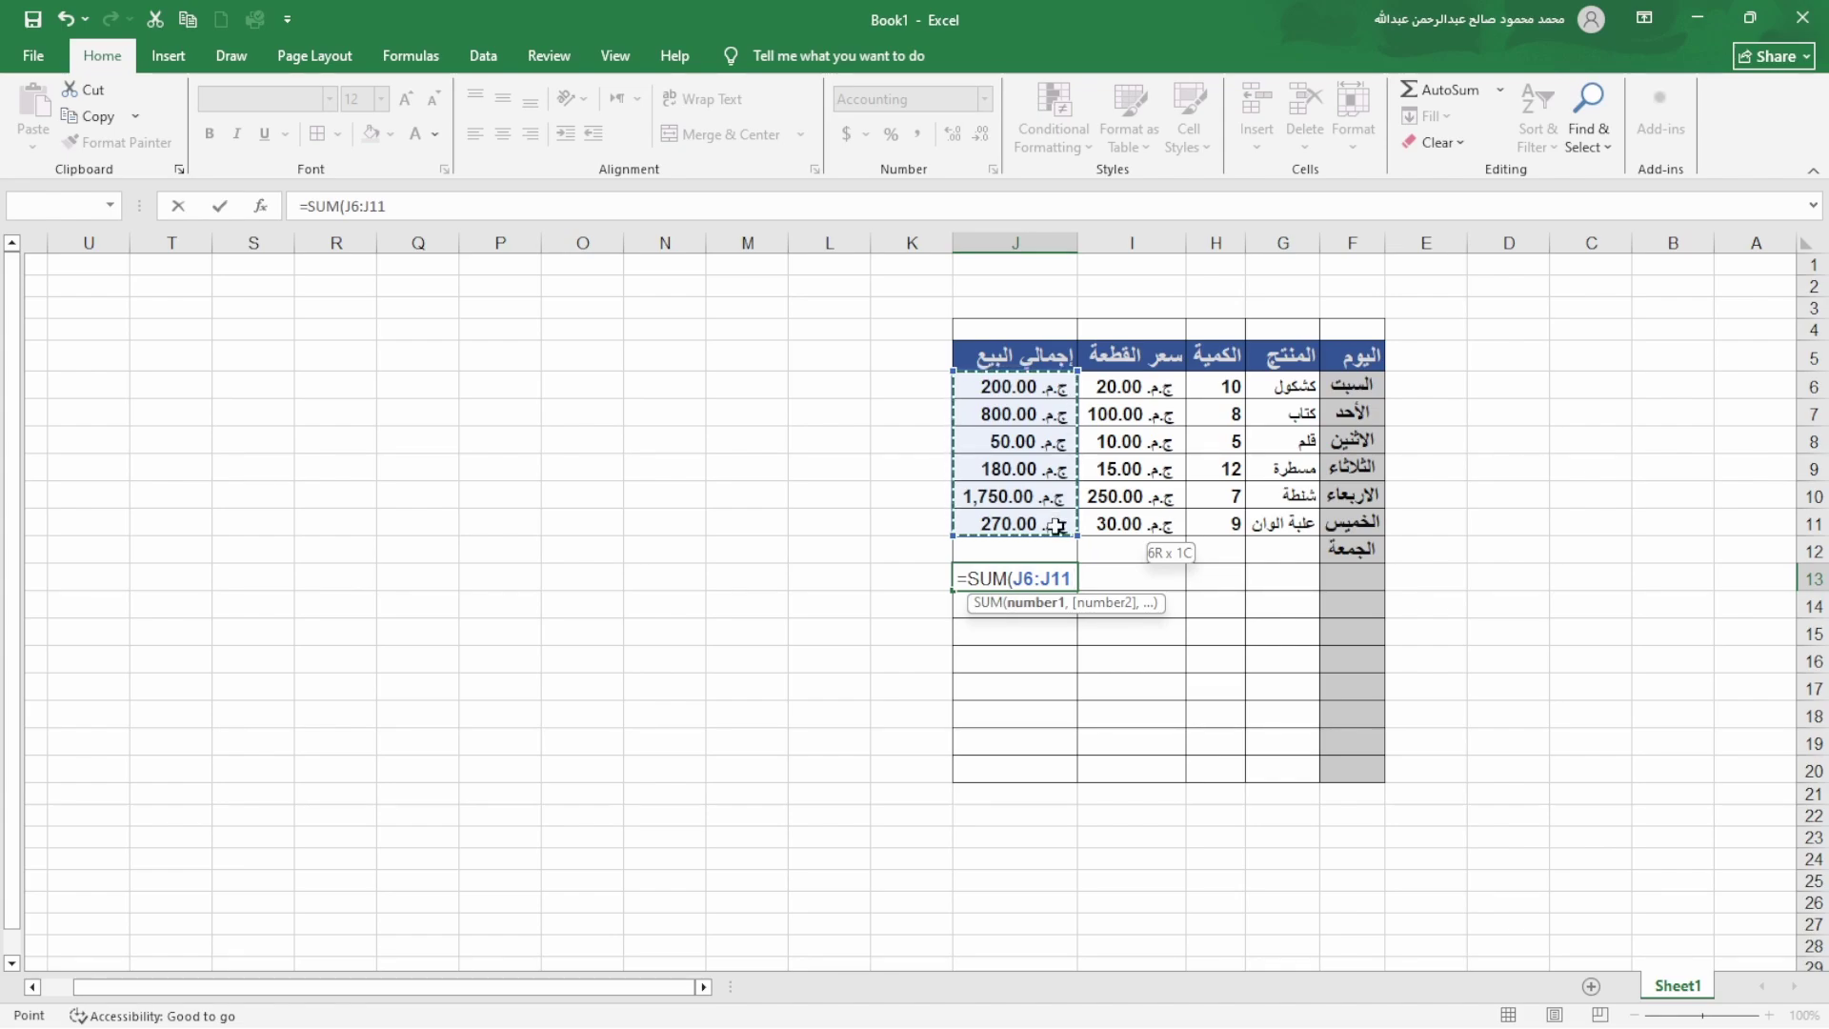
left_click_drag(1056, 527, 1078, 541)
key("Return")
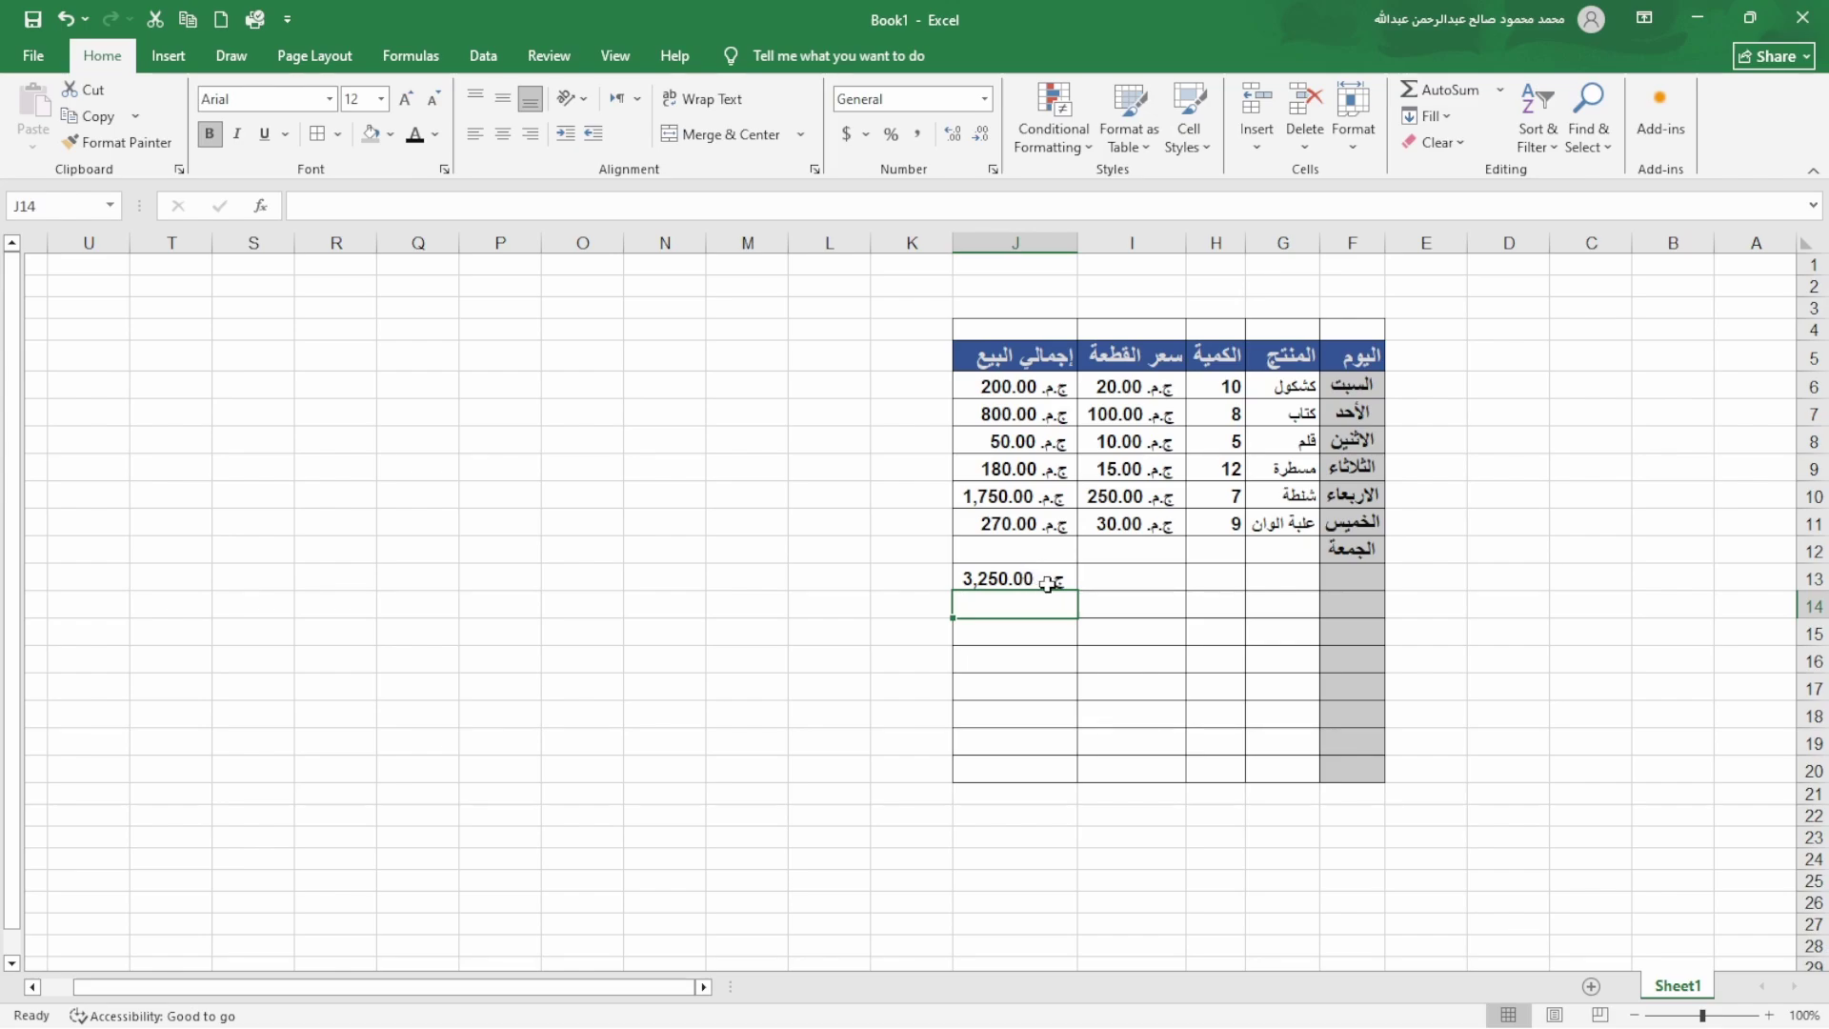
- Merge and center cells F13:I13 and enter the label "اجمالي البيع طوال الاسبوع"
left_click(1331, 584)
left_click_drag(1331, 584, 1142, 579)
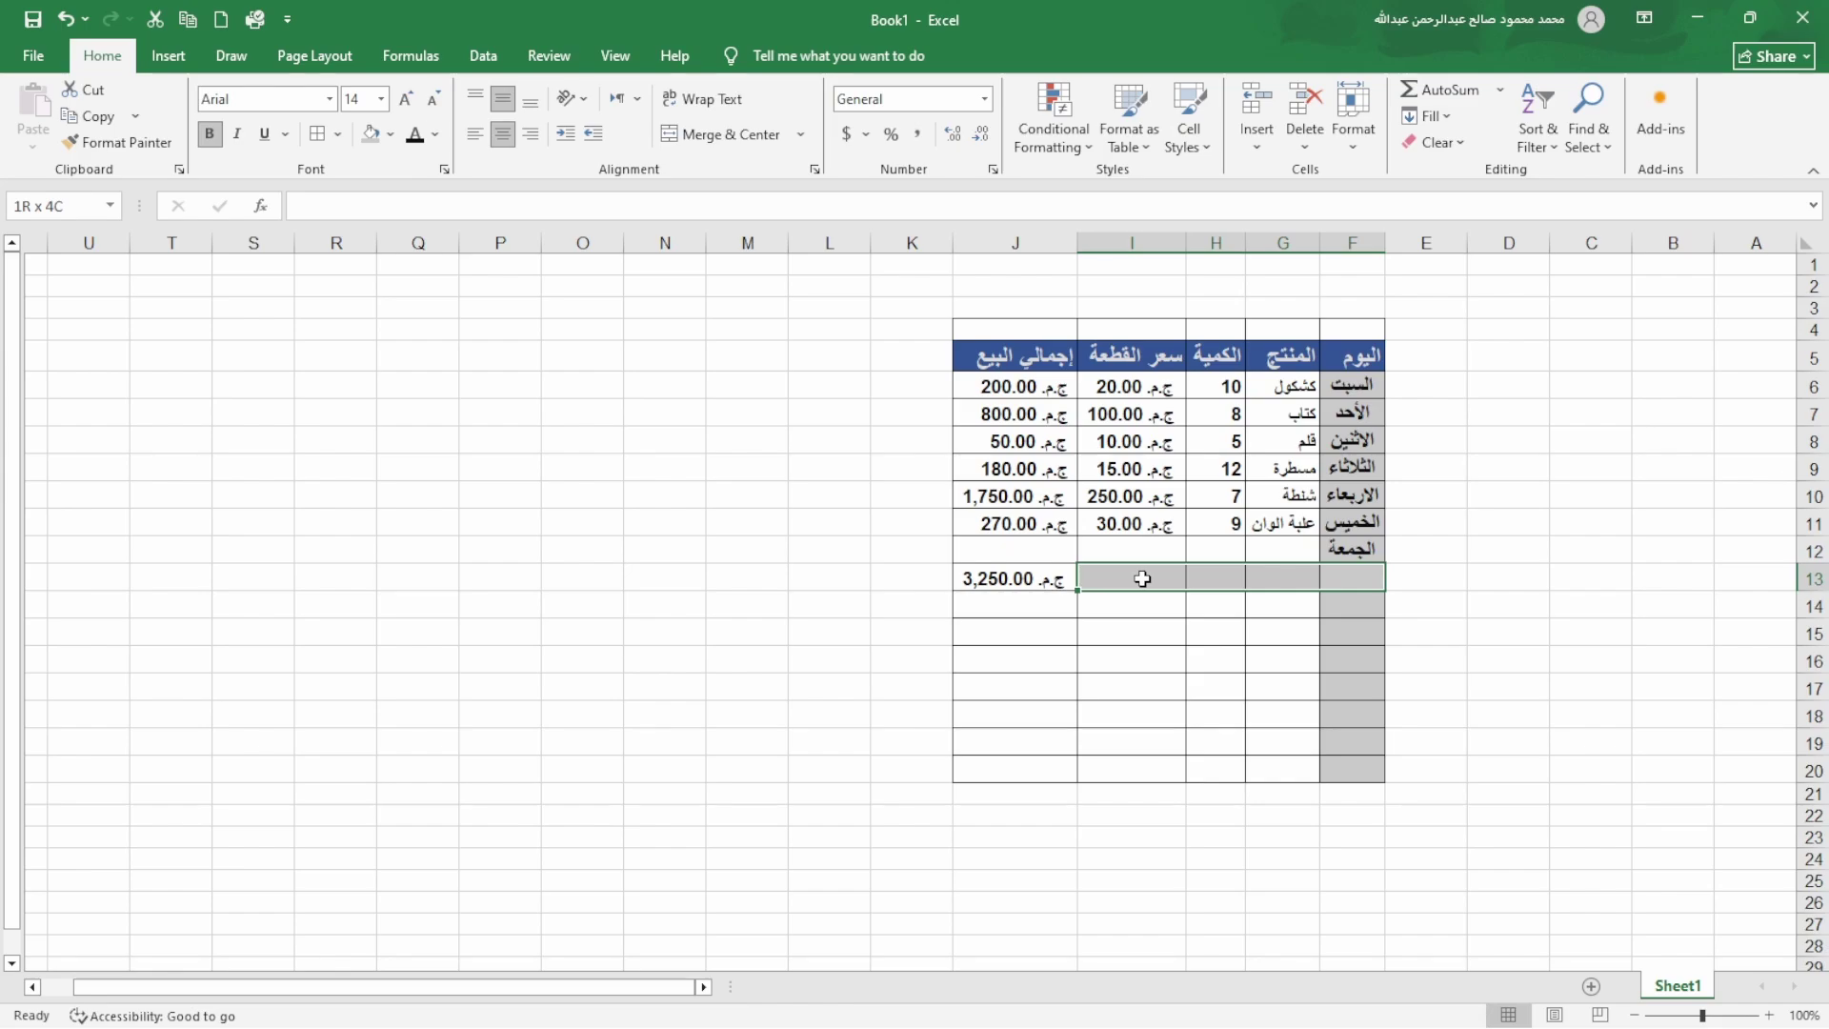
left_click_drag(1142, 578, 1330, 565)
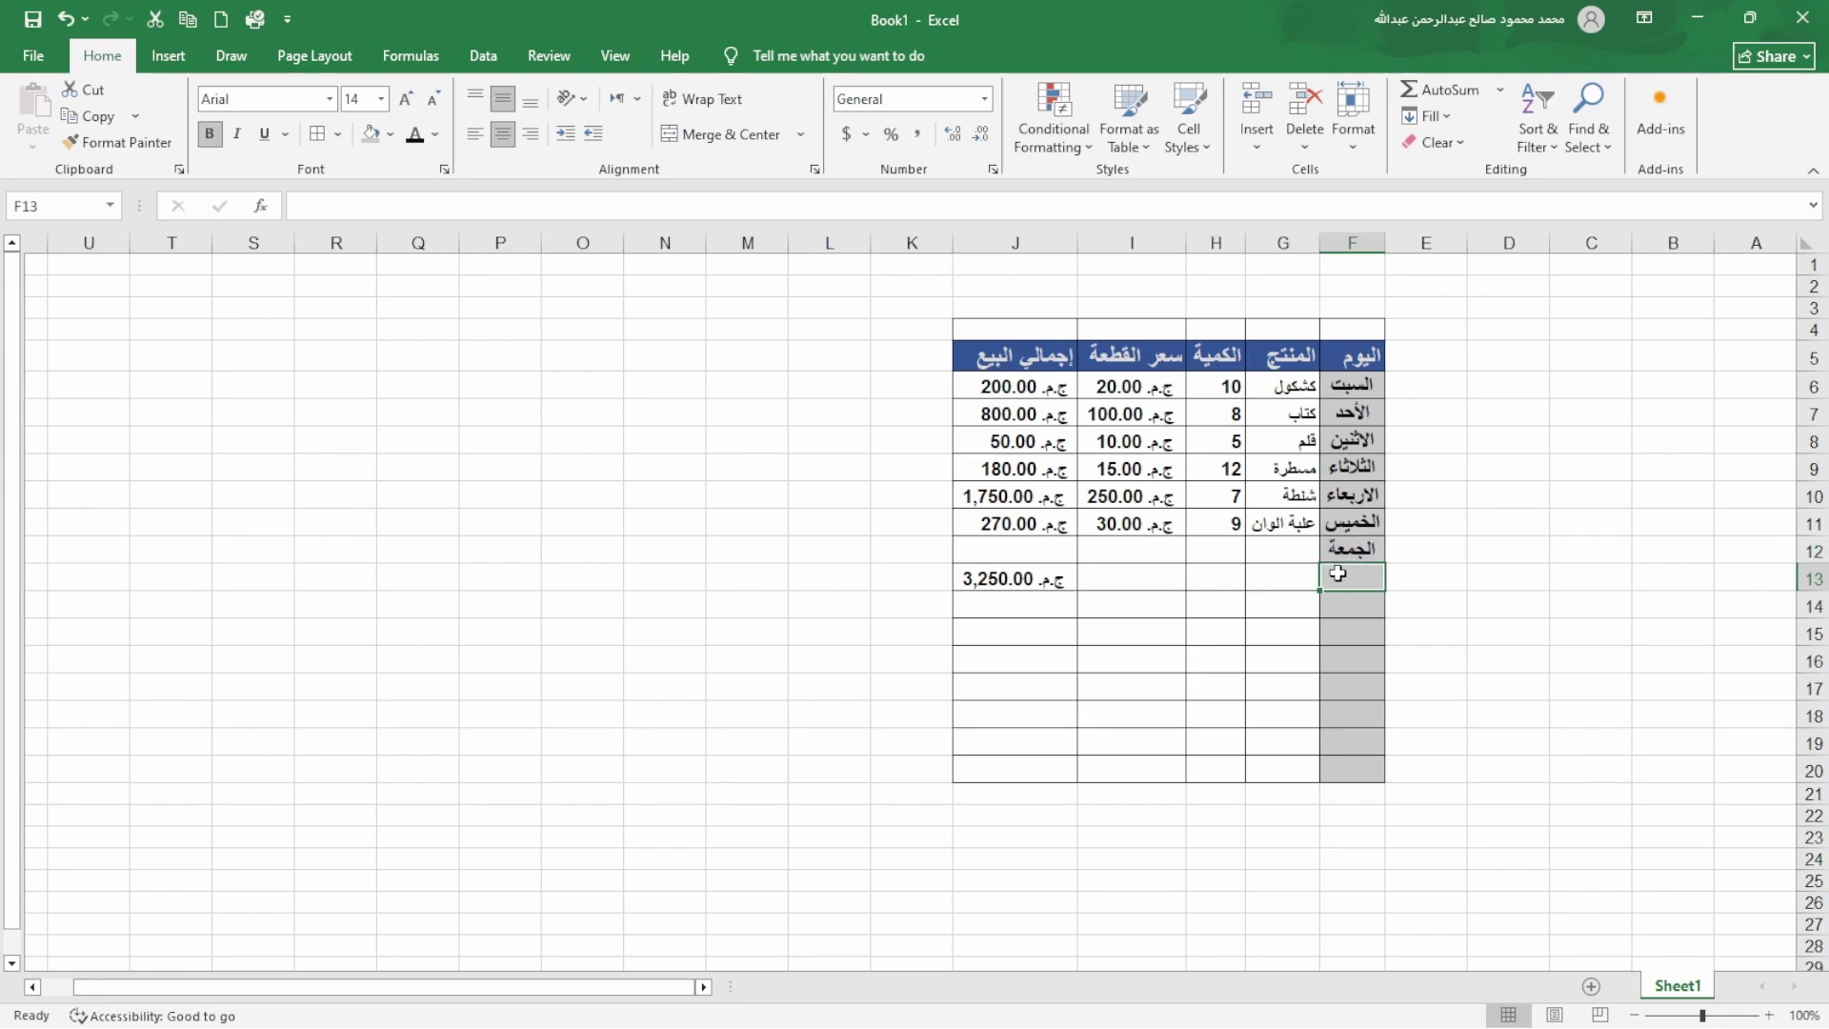
left_click(1233, 581)
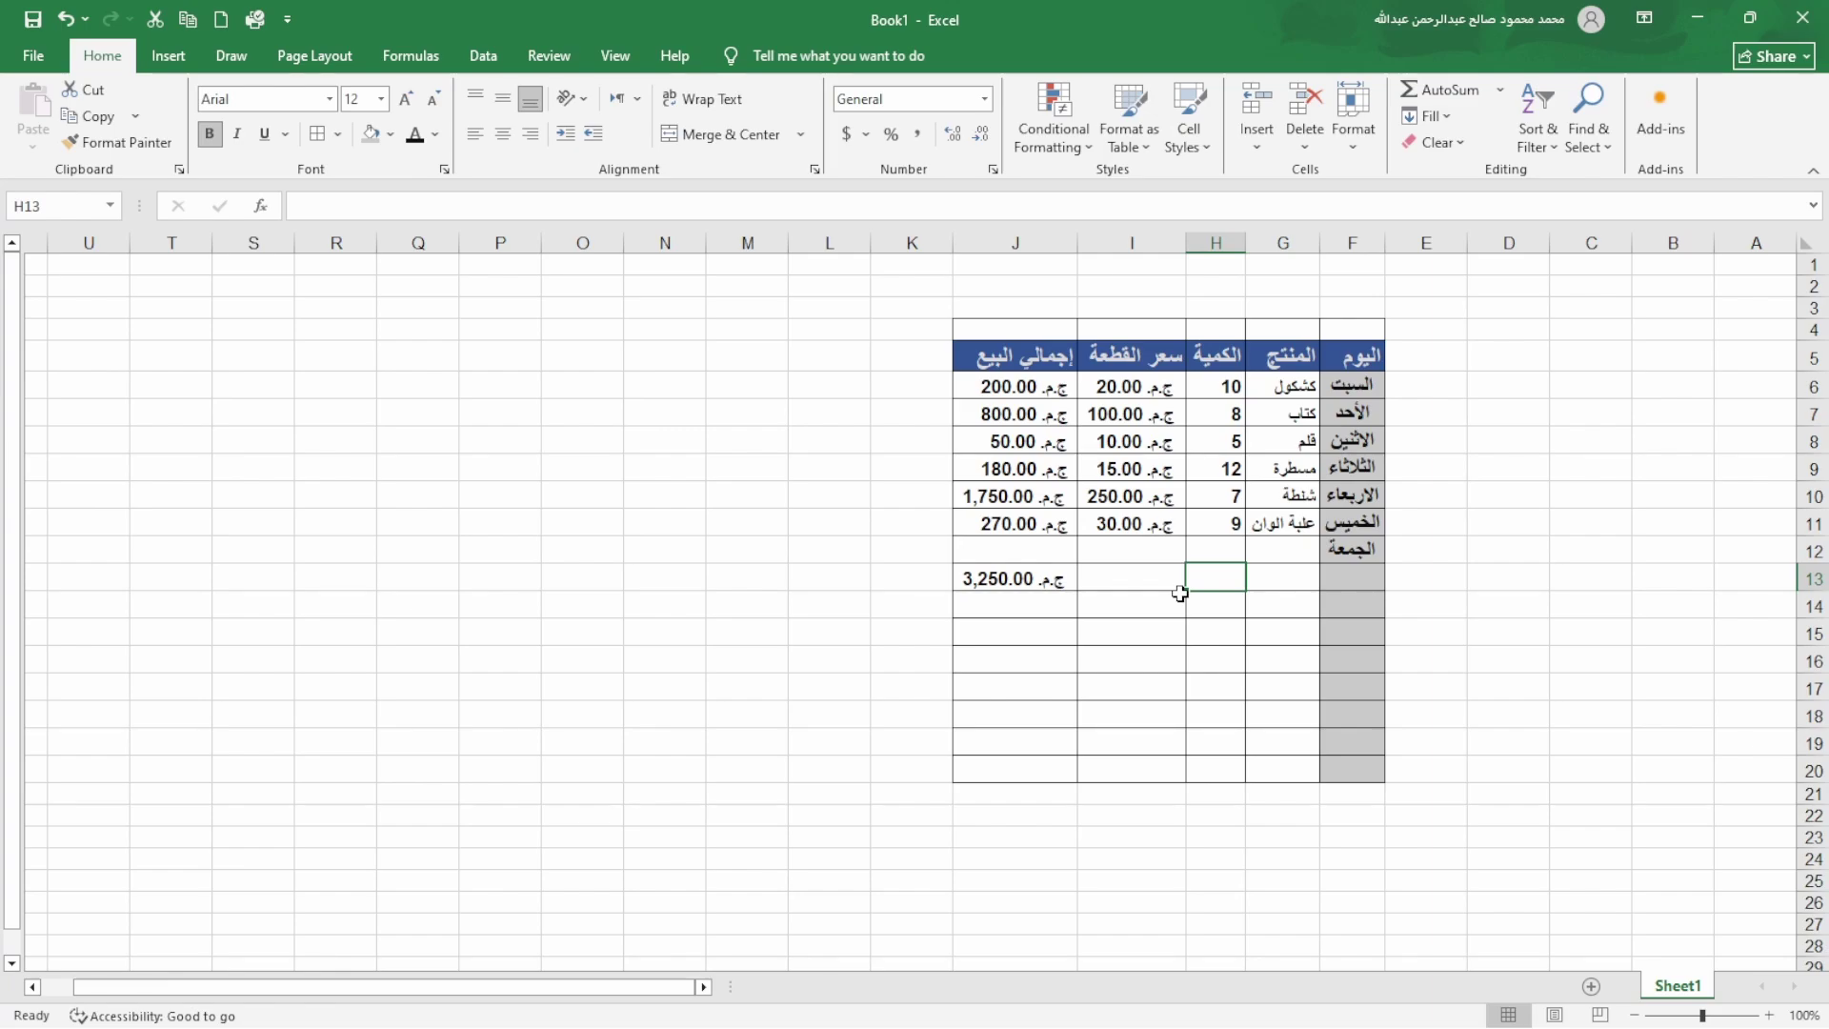
left_click_drag(1368, 581, 1128, 577)
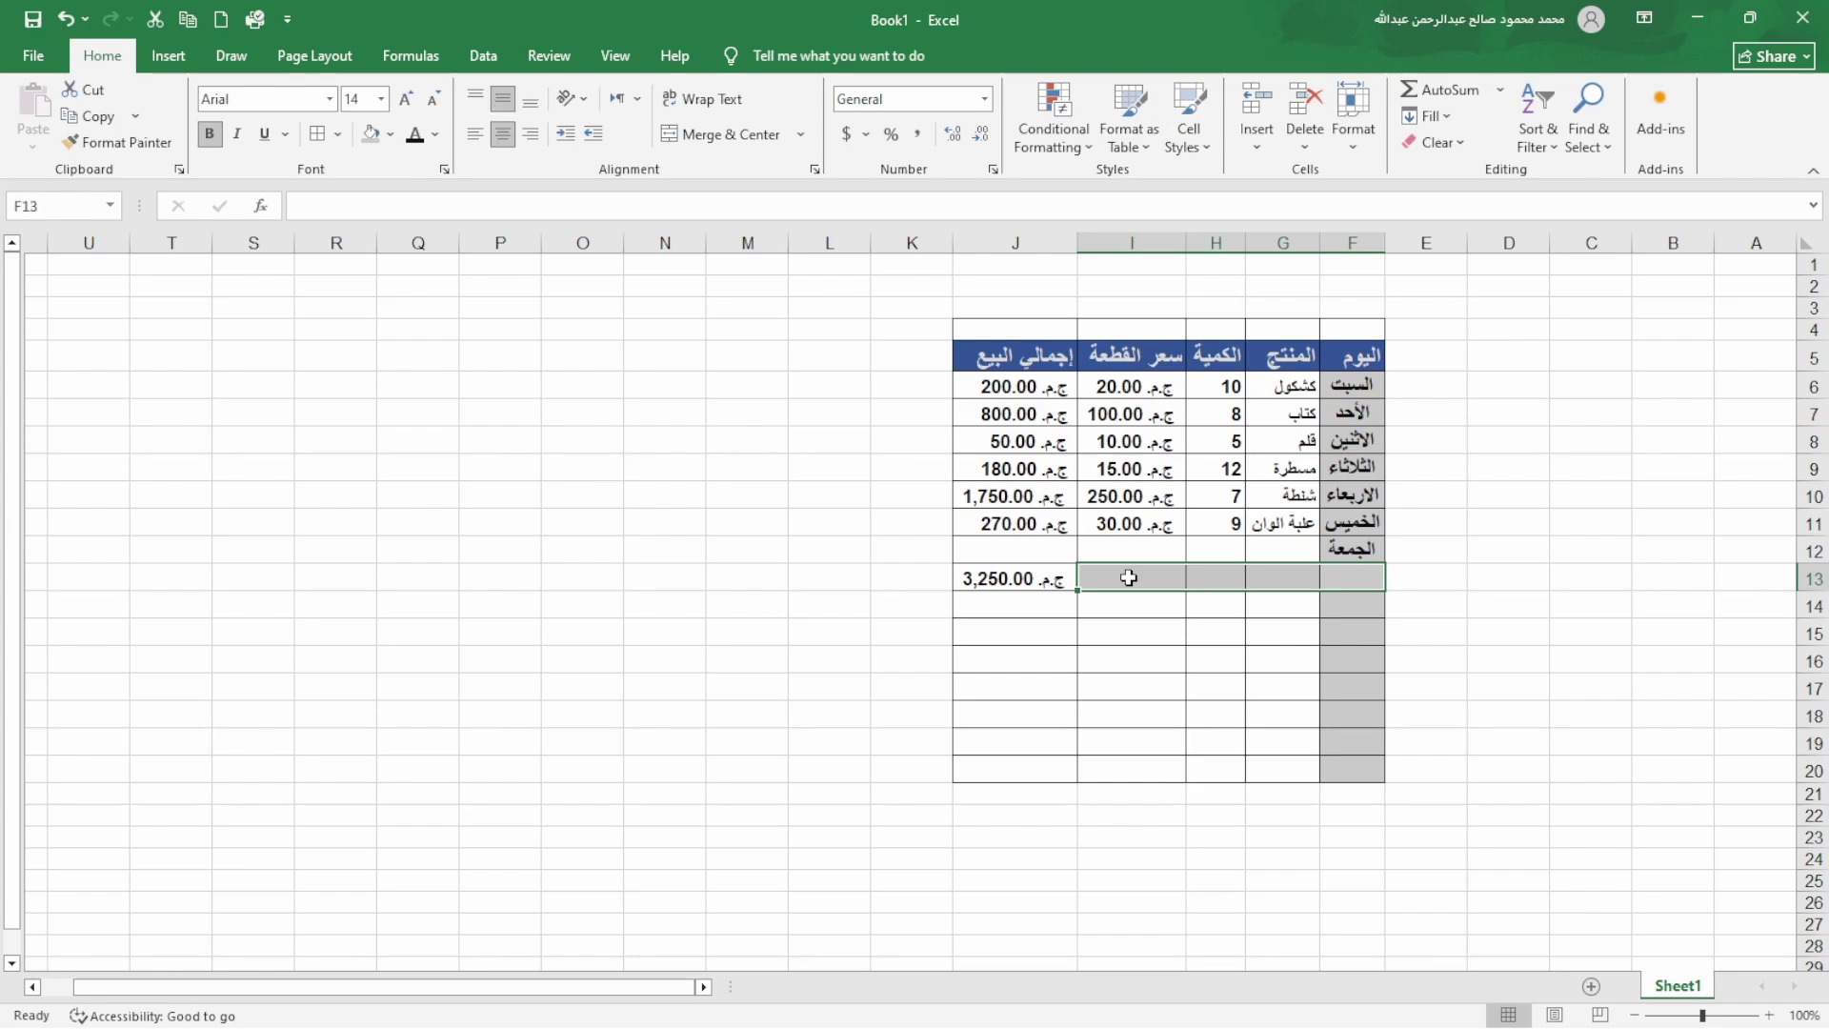
left_click(735, 137)
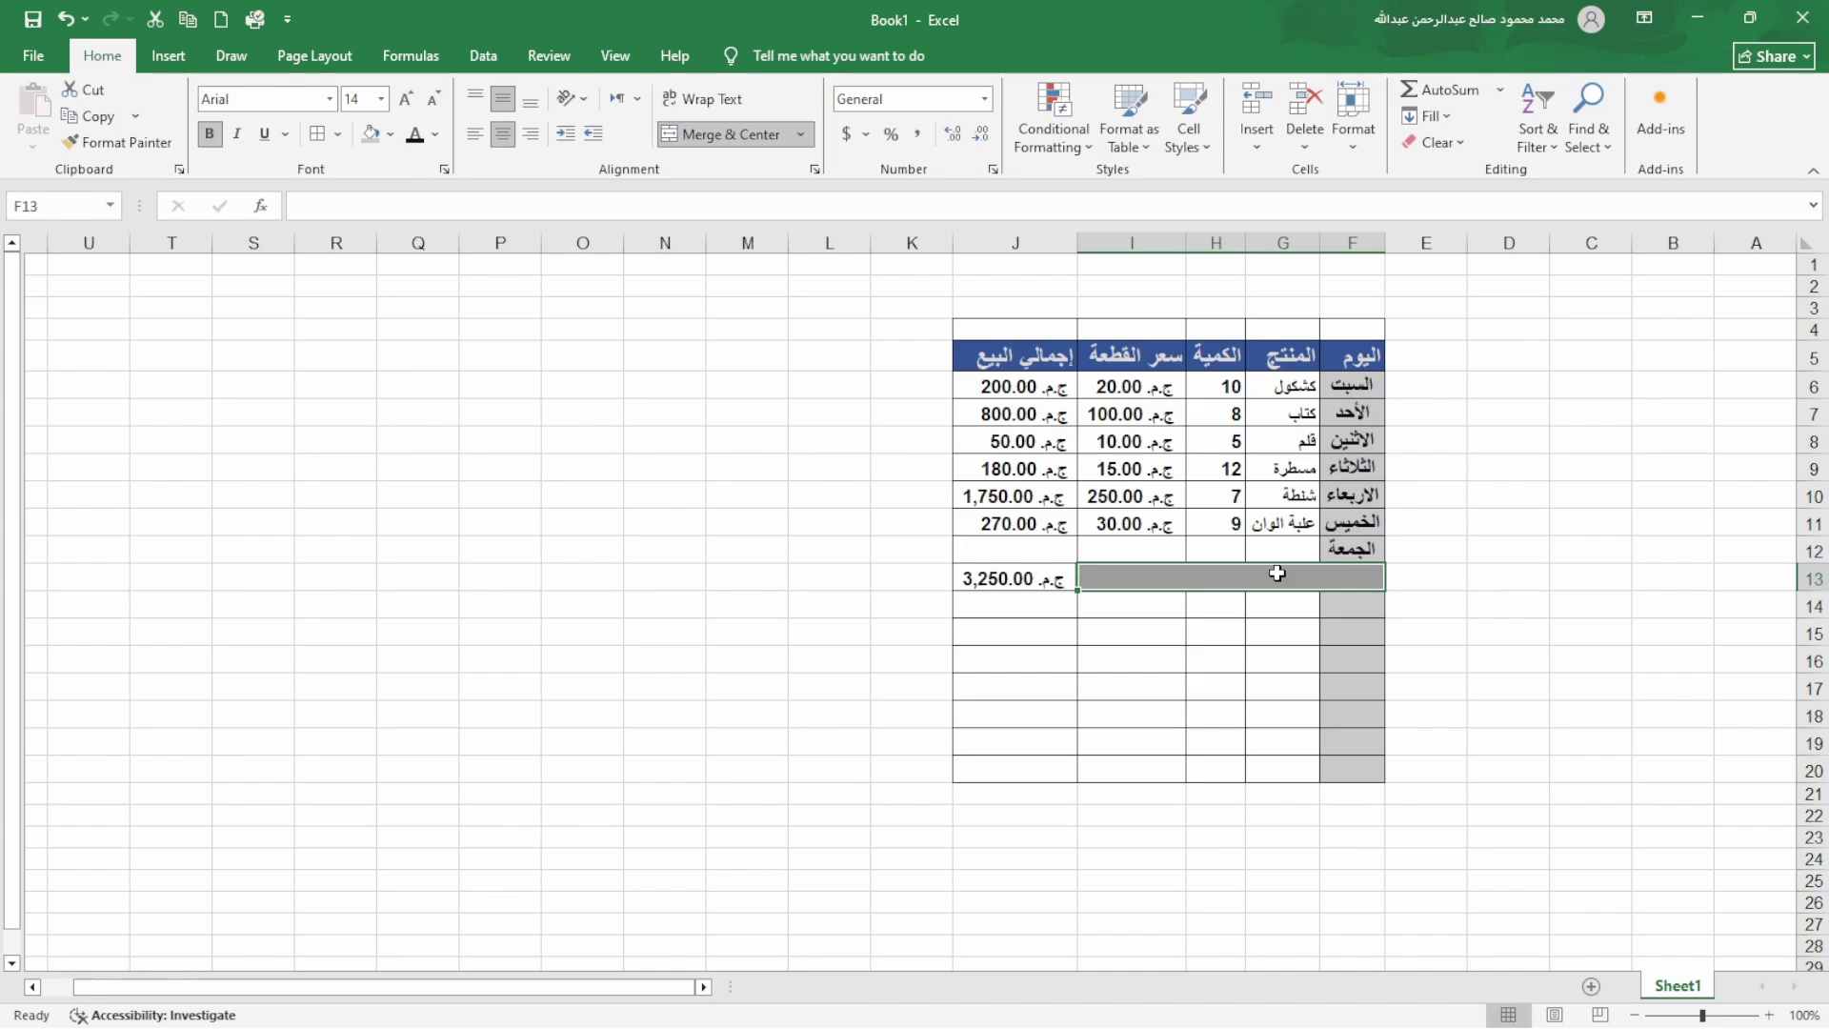
type("h")
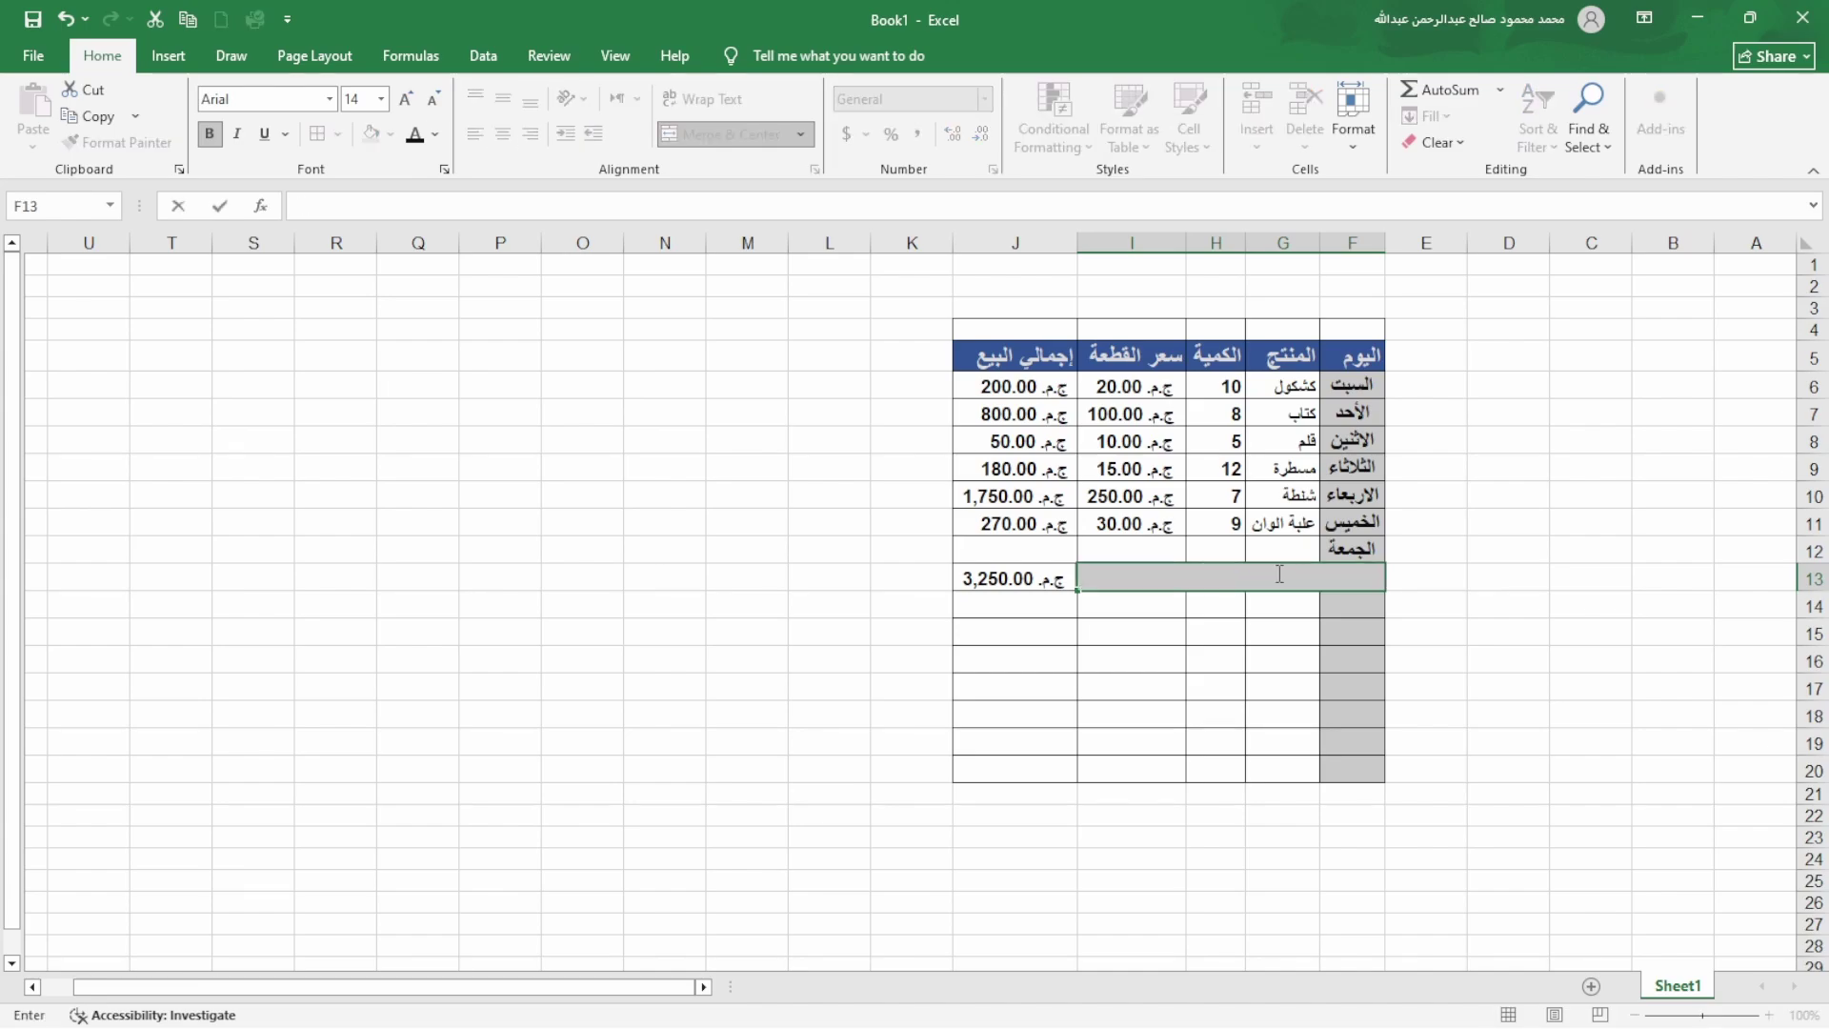
type("جمالي البيع طوال الأسبوع")
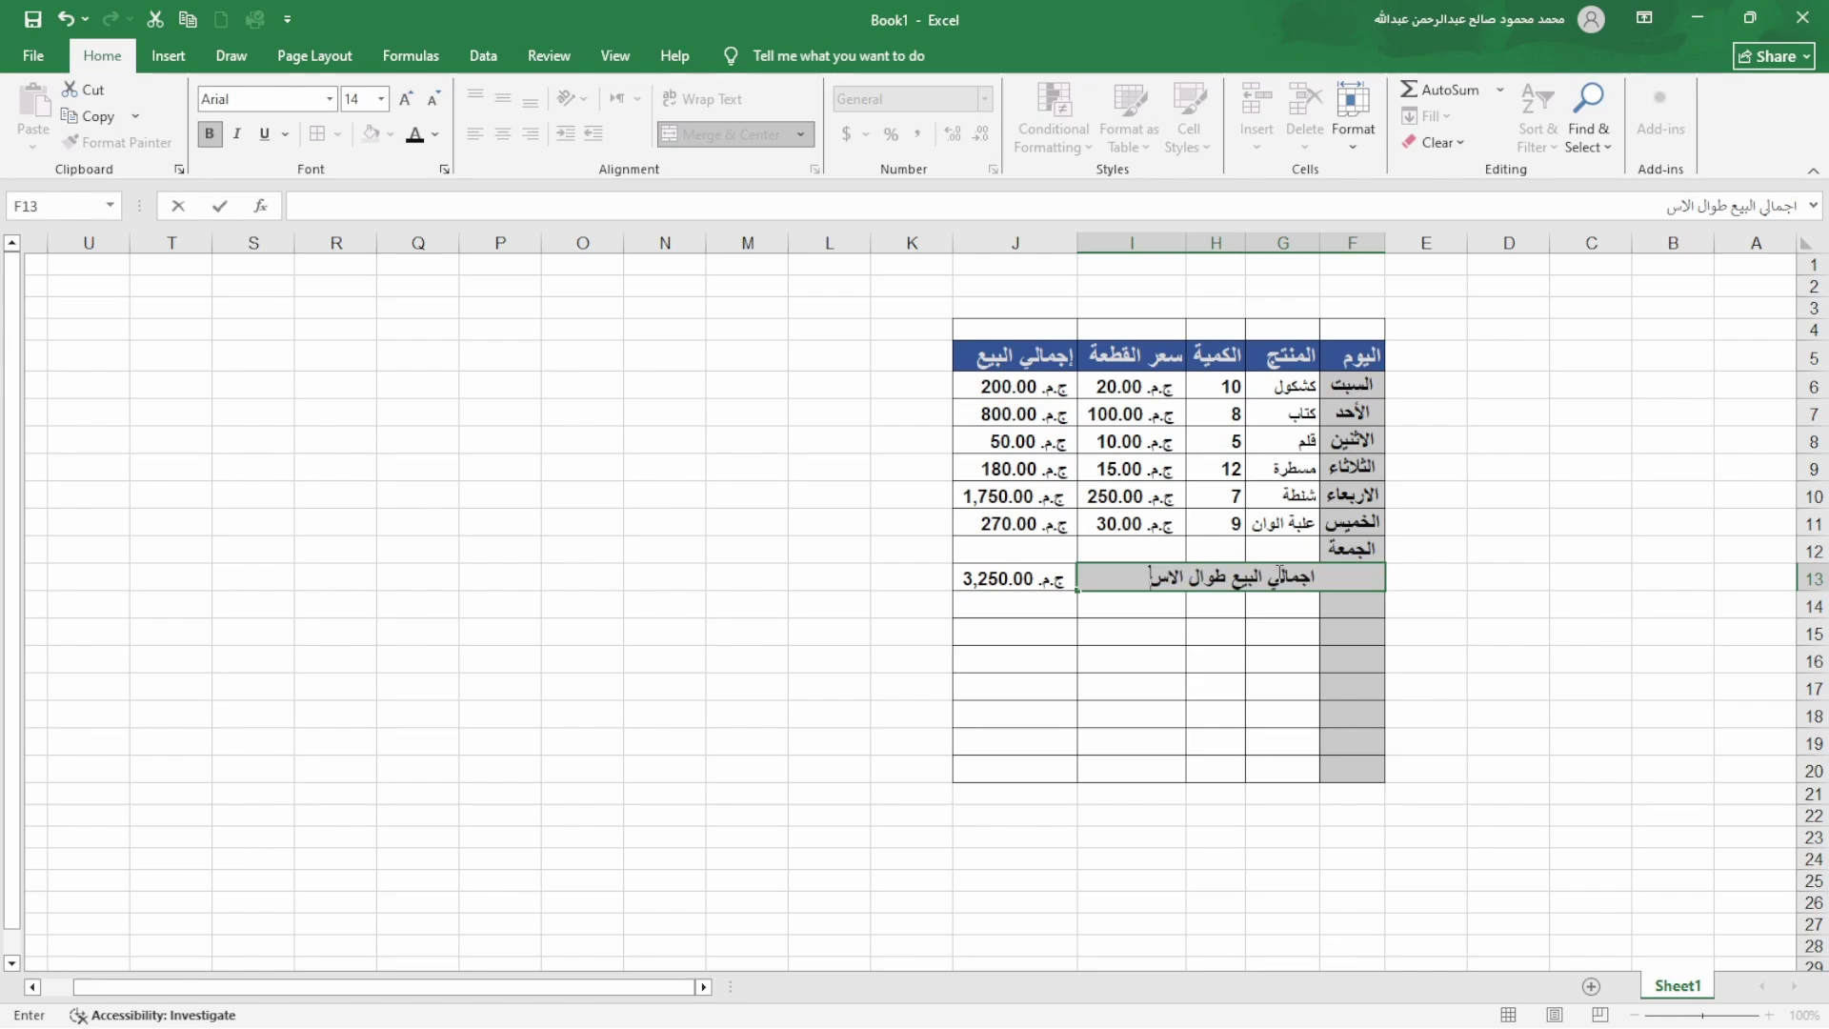
left_click(1230, 627)
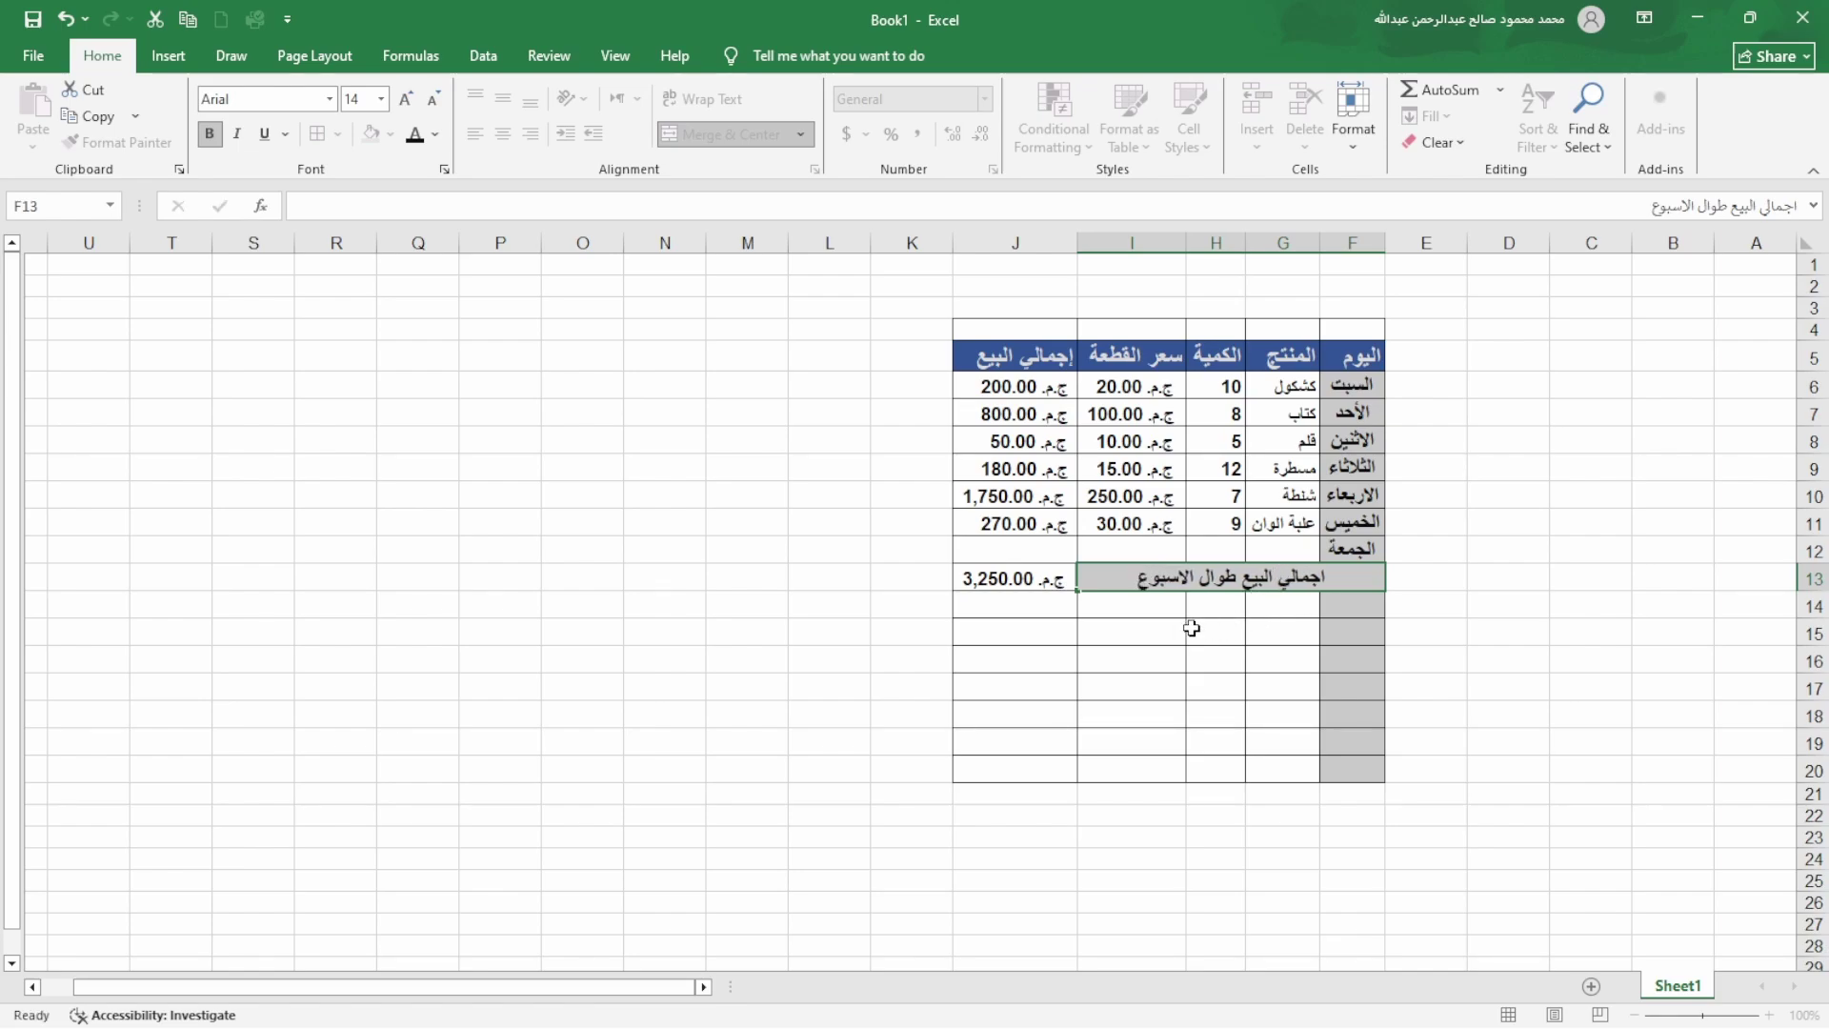
- Merge and center cells F4:J4 above the table headers and enter the title "مبيعات اسبوع المحل"
left_click_drag(1347, 331, 995, 323)
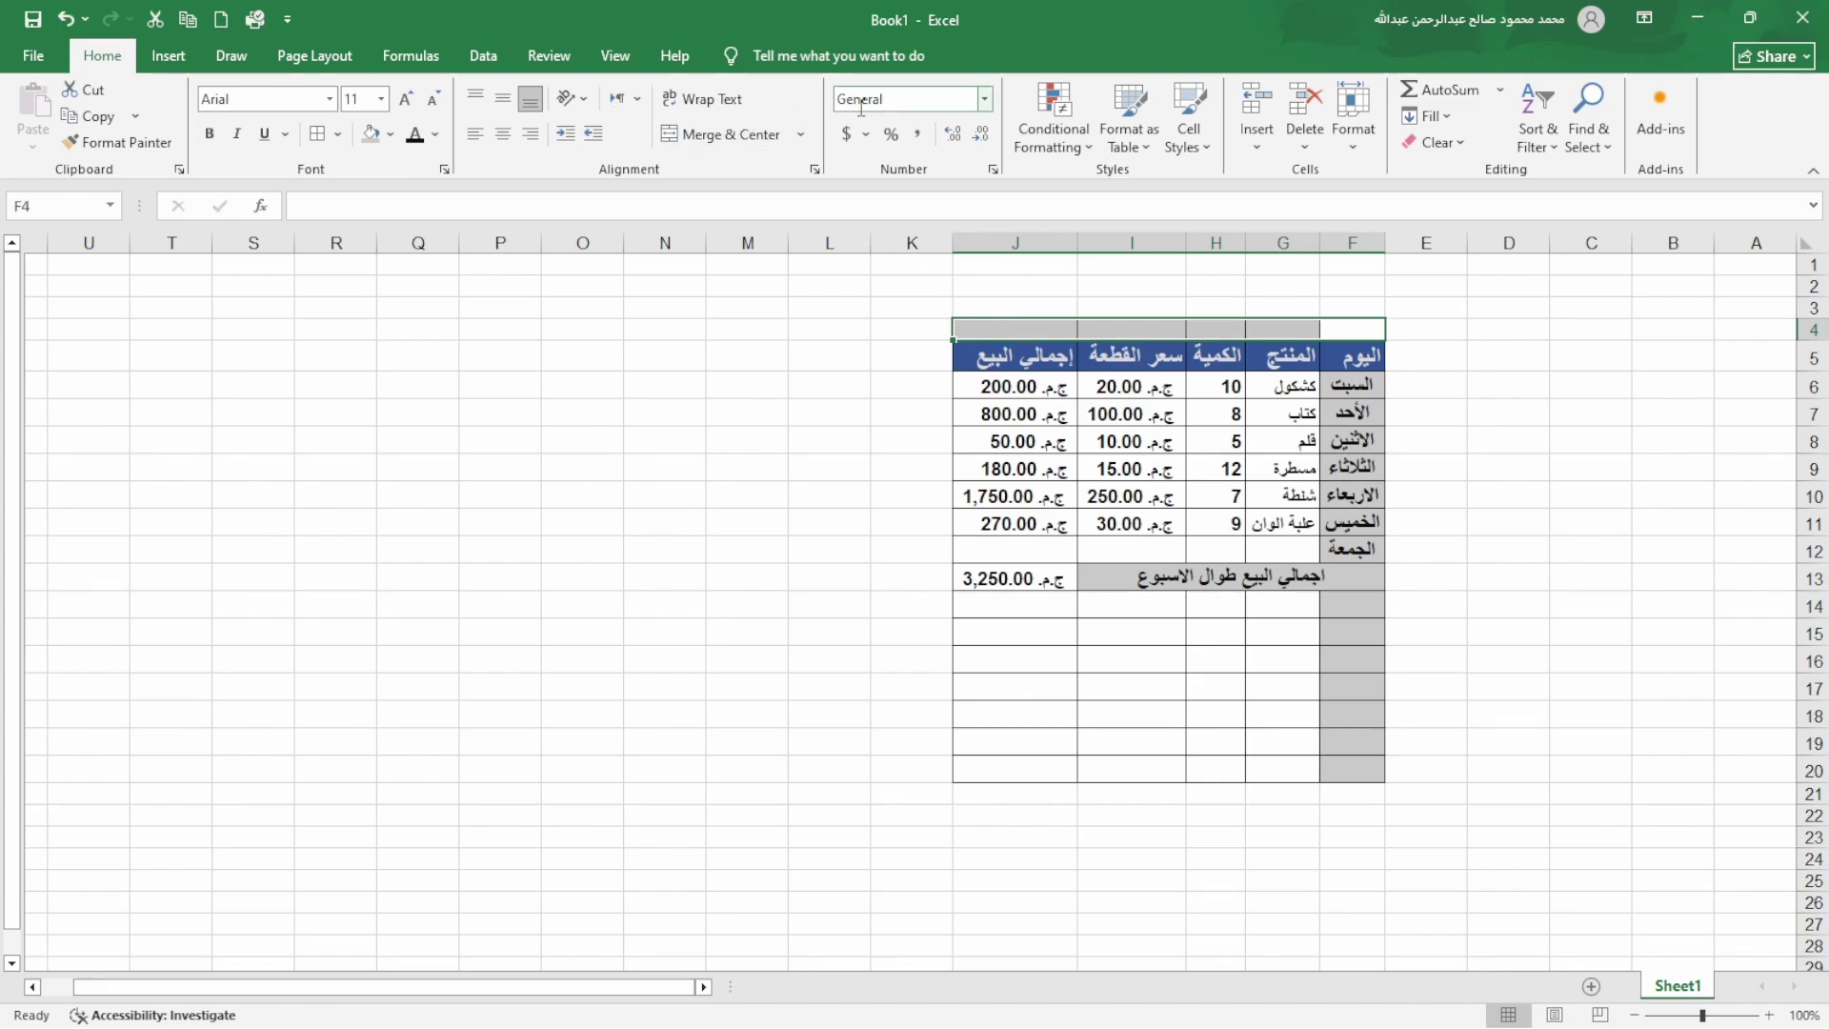
left_click(721, 133)
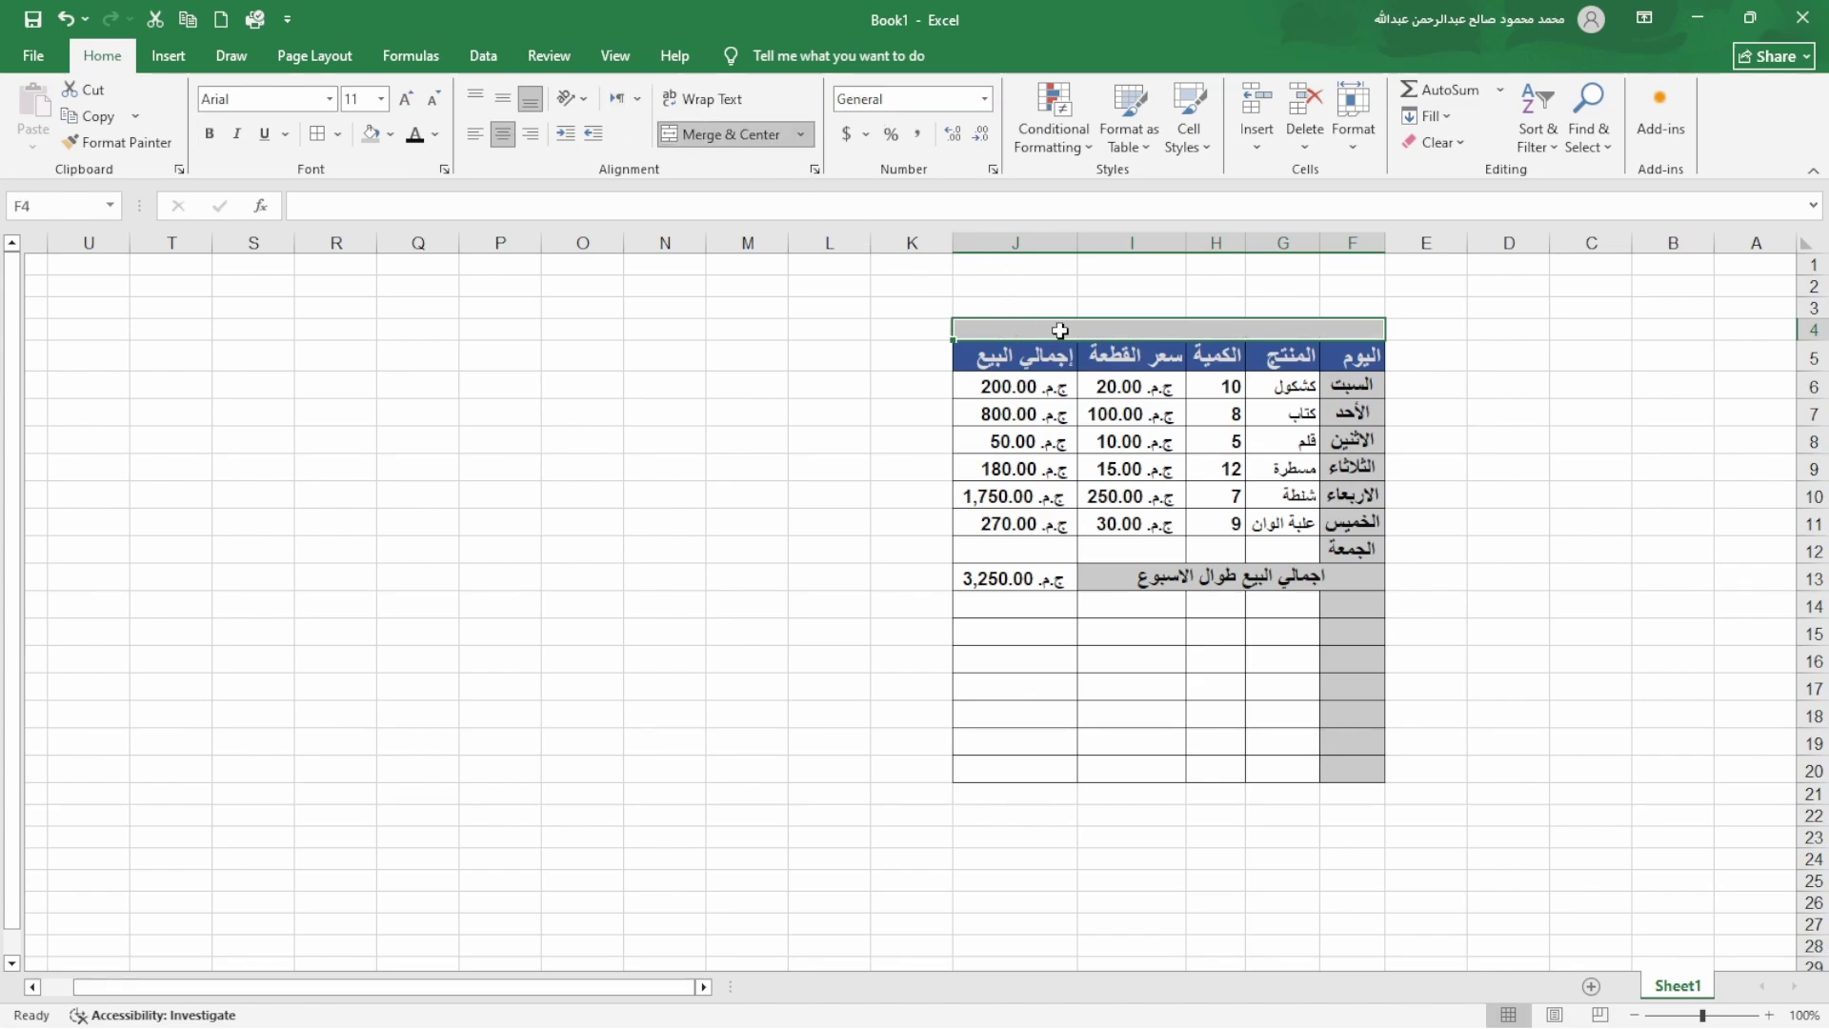
double_click(1220, 326)
type("مبيع")
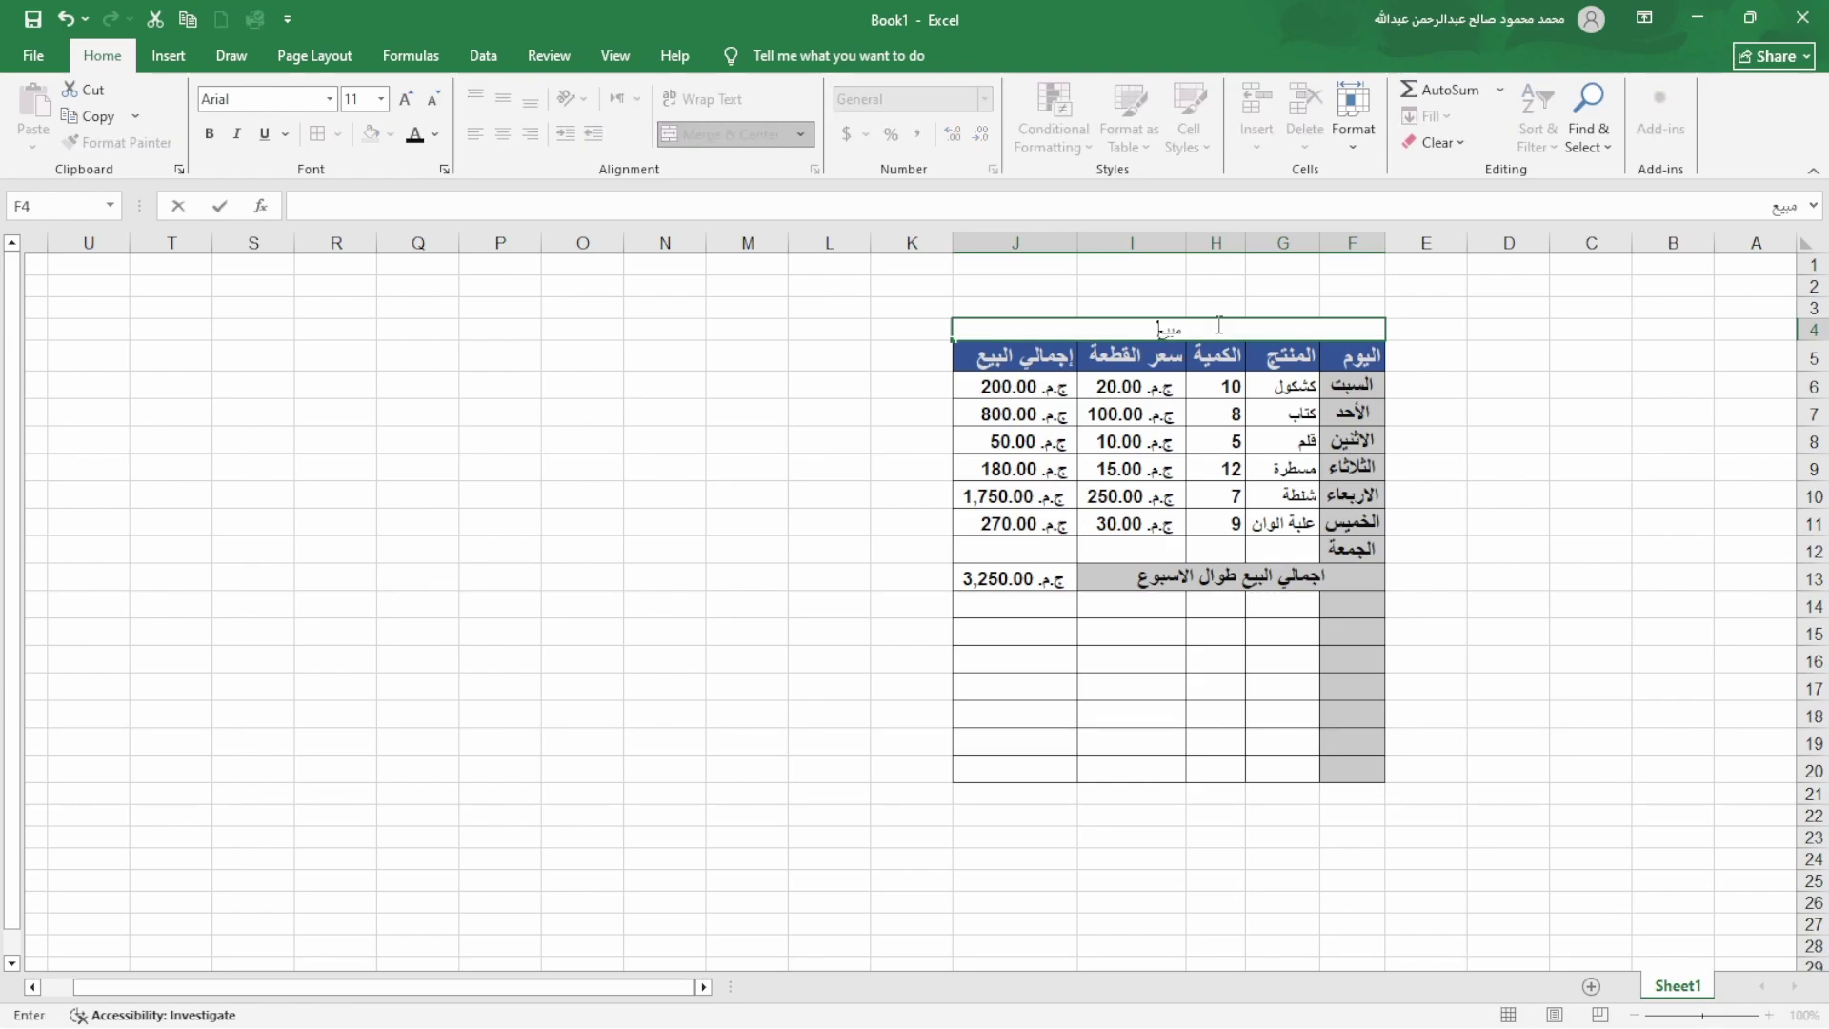
type("ات اسبوع المحل")
- Set the title text in F4 to font size 18 and make it bold
left_click_drag(1257, 333, 1084, 331)
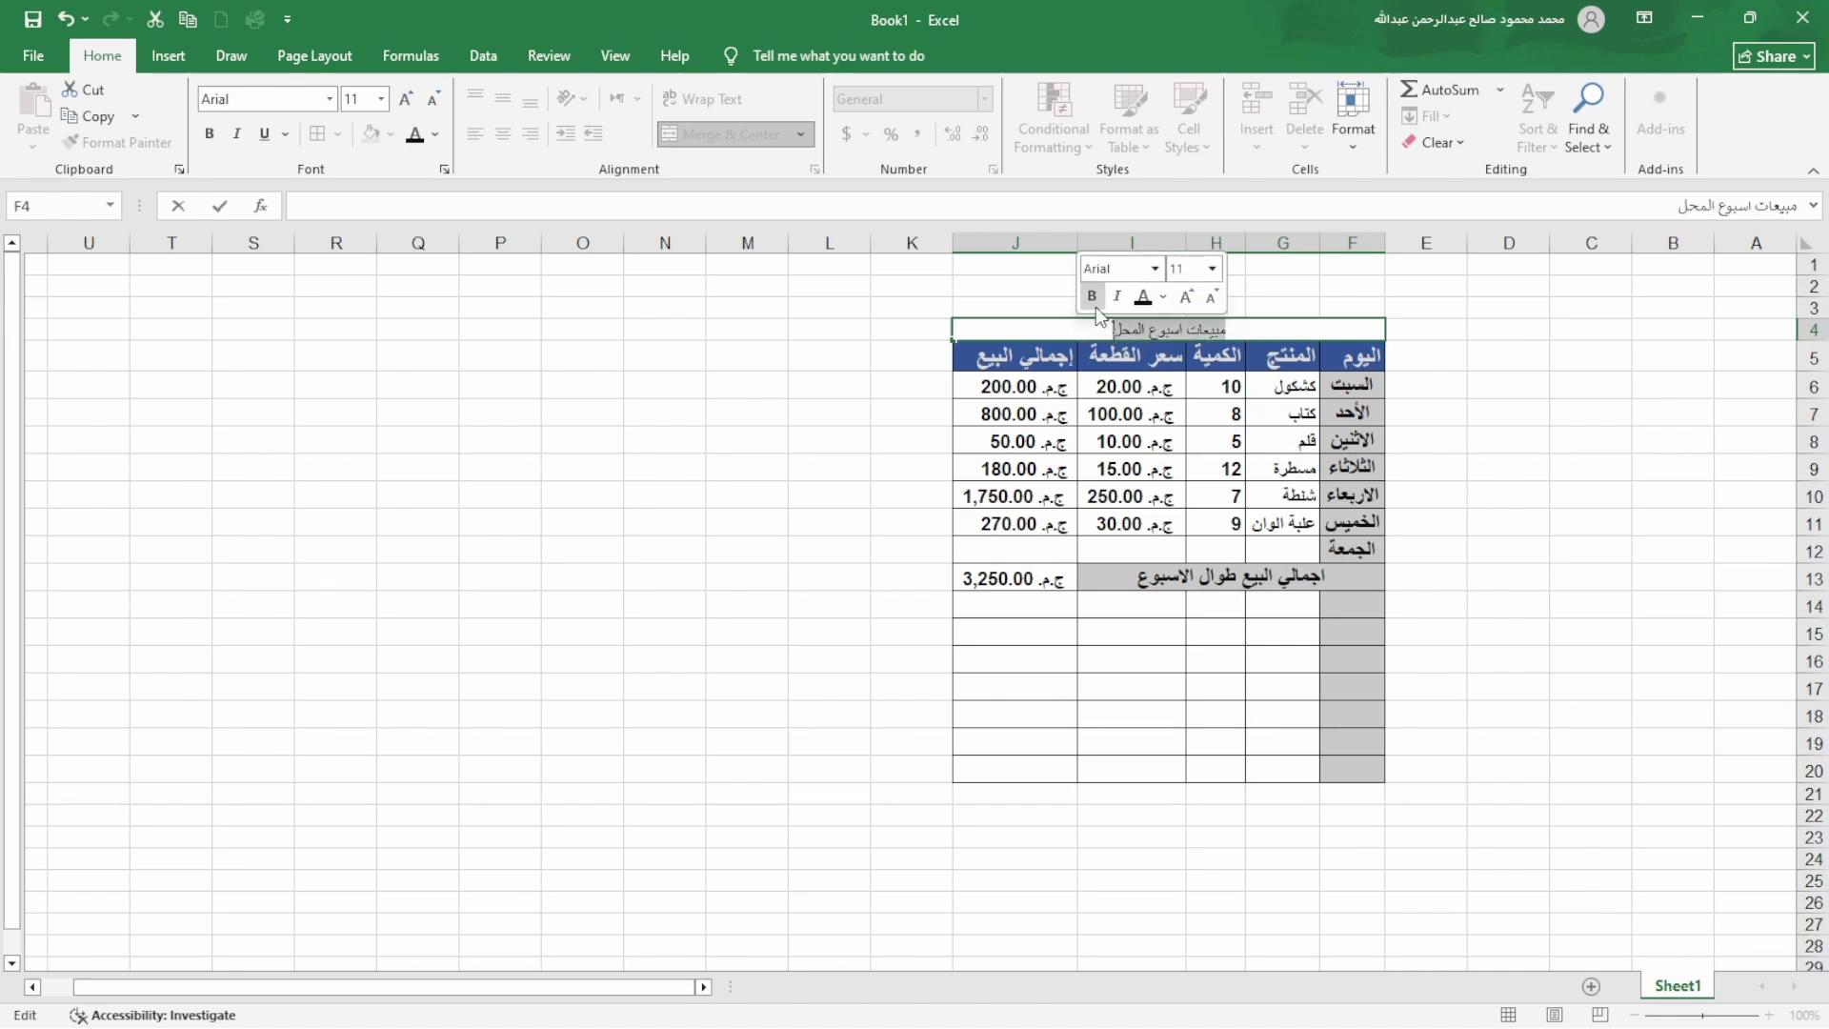
left_click(1212, 269)
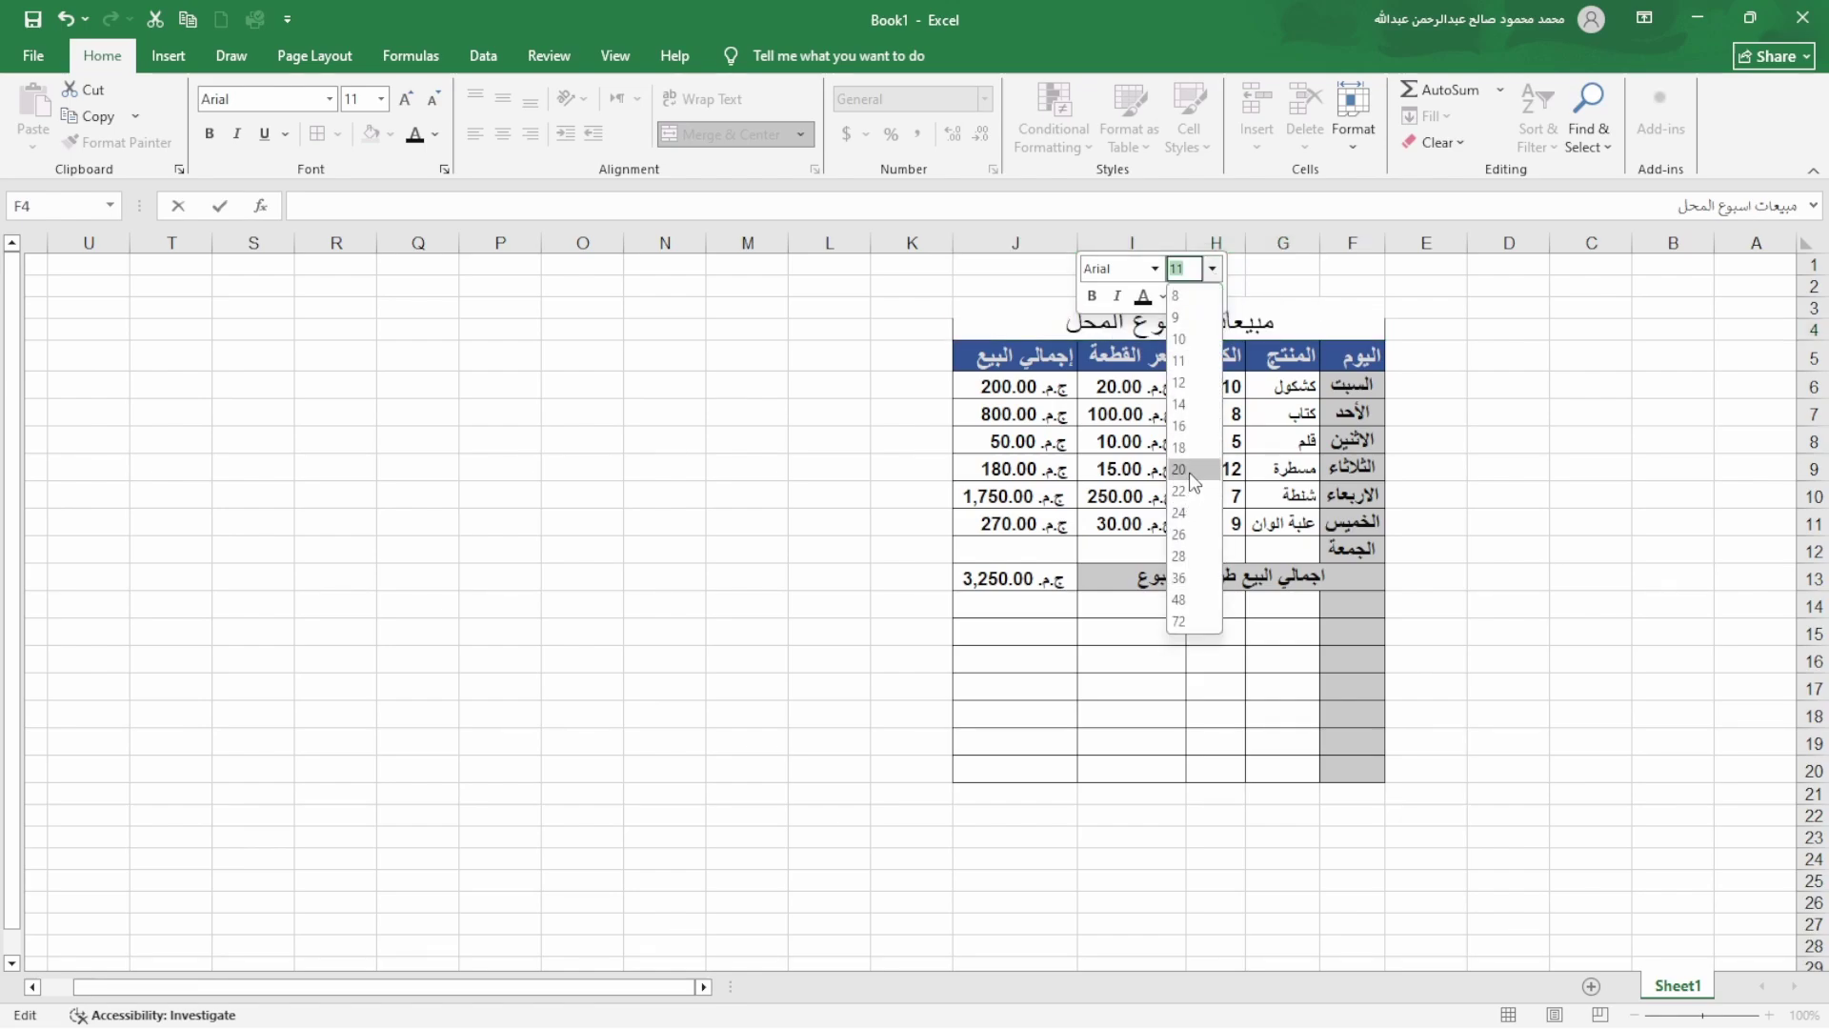
left_click(1193, 446)
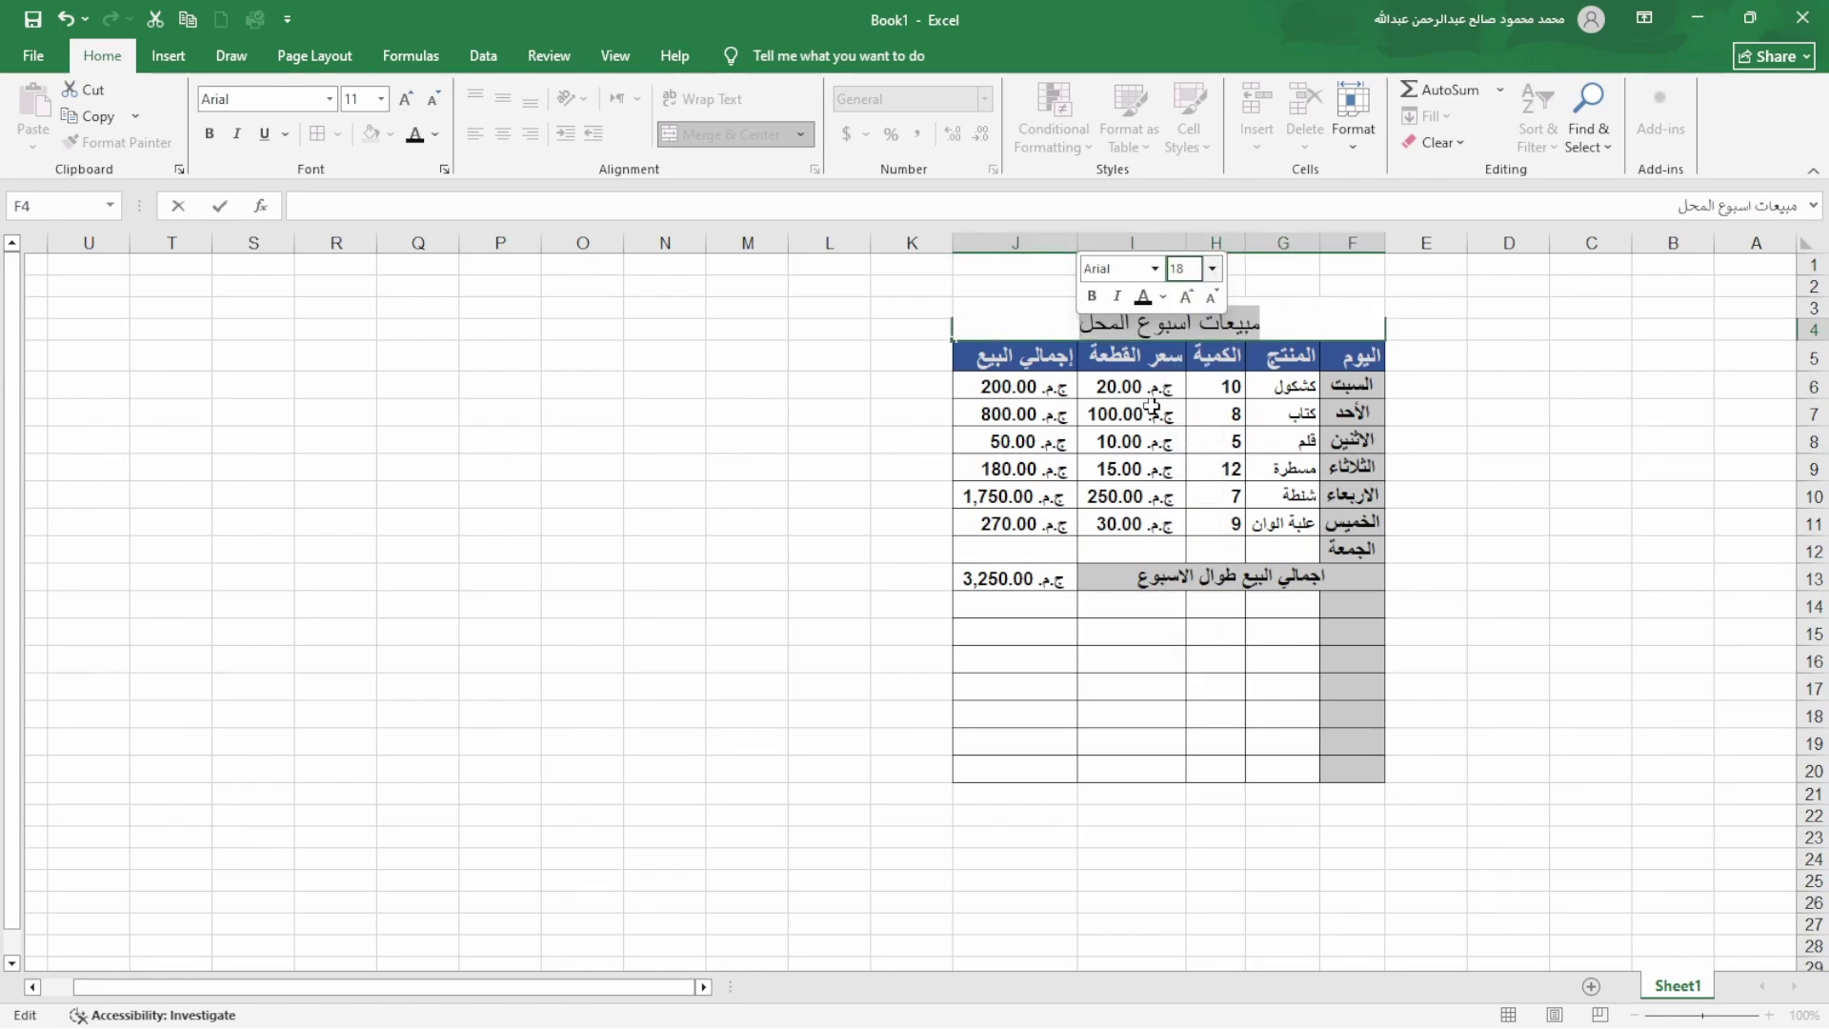
left_click(1092, 296)
left_click(949, 354)
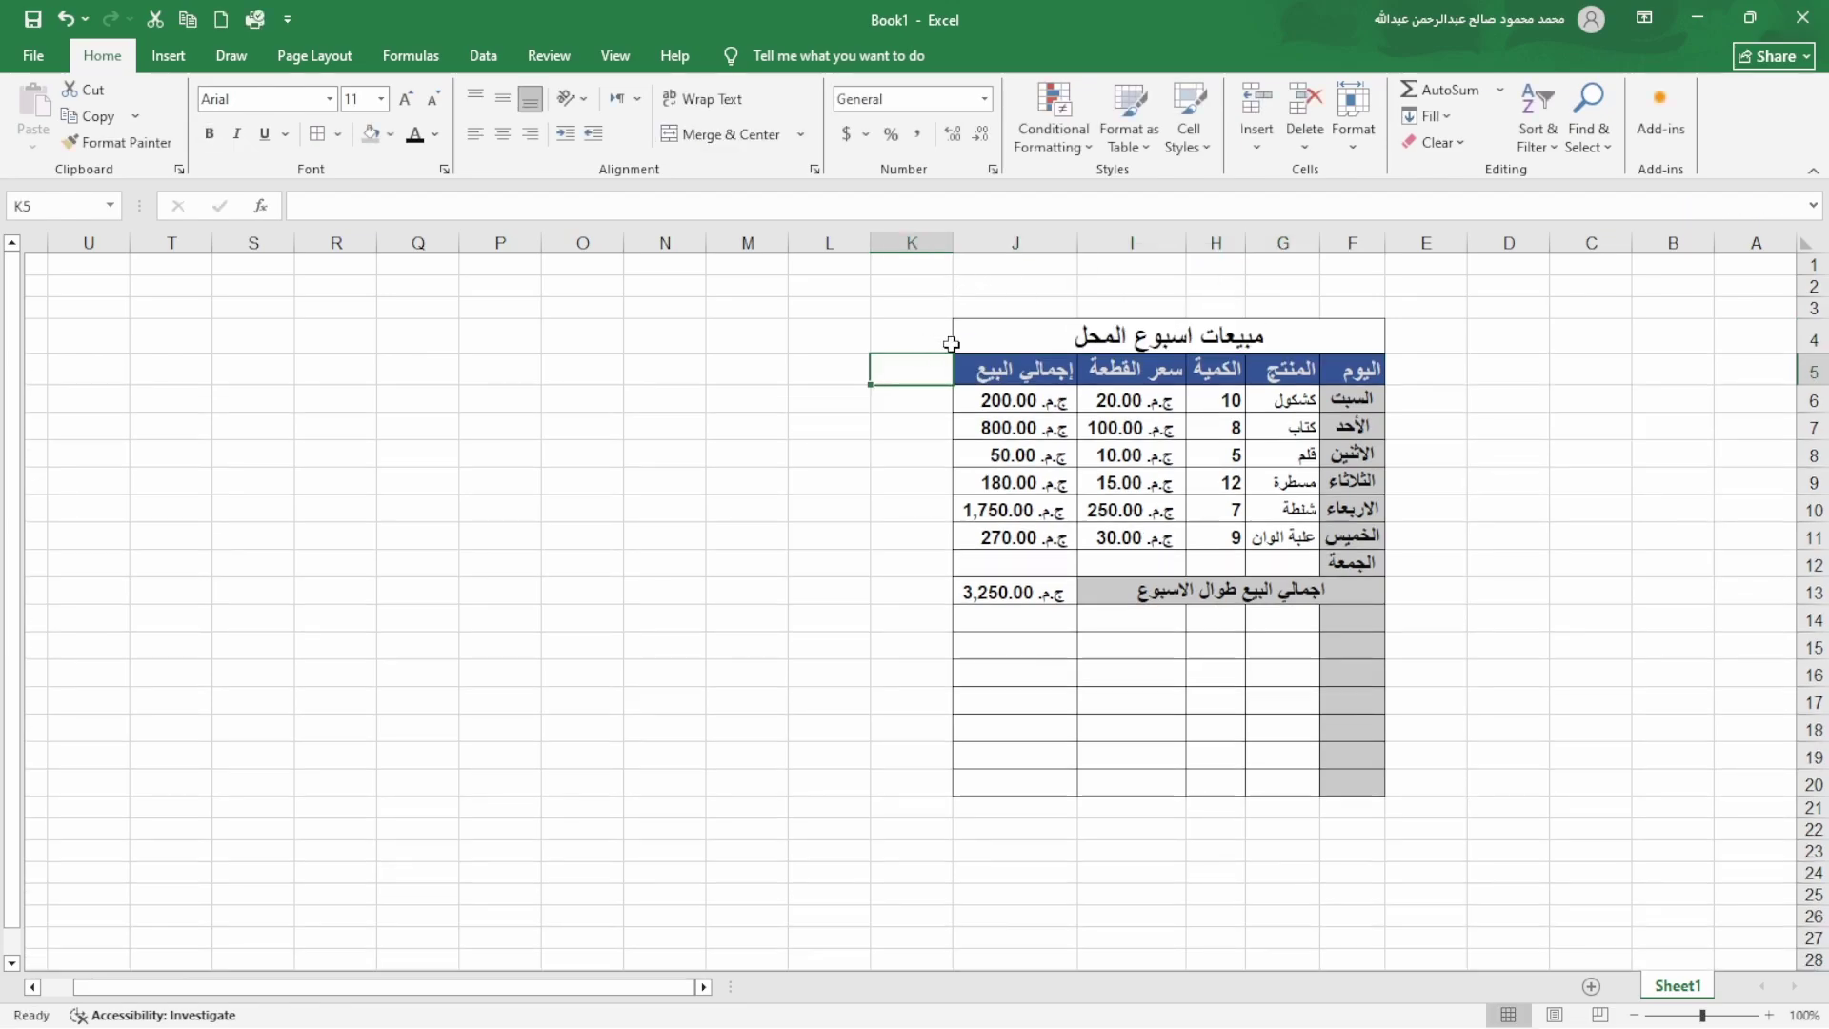
- Give the title cell F4 a blue fill and a light gold font color
left_click(1301, 329)
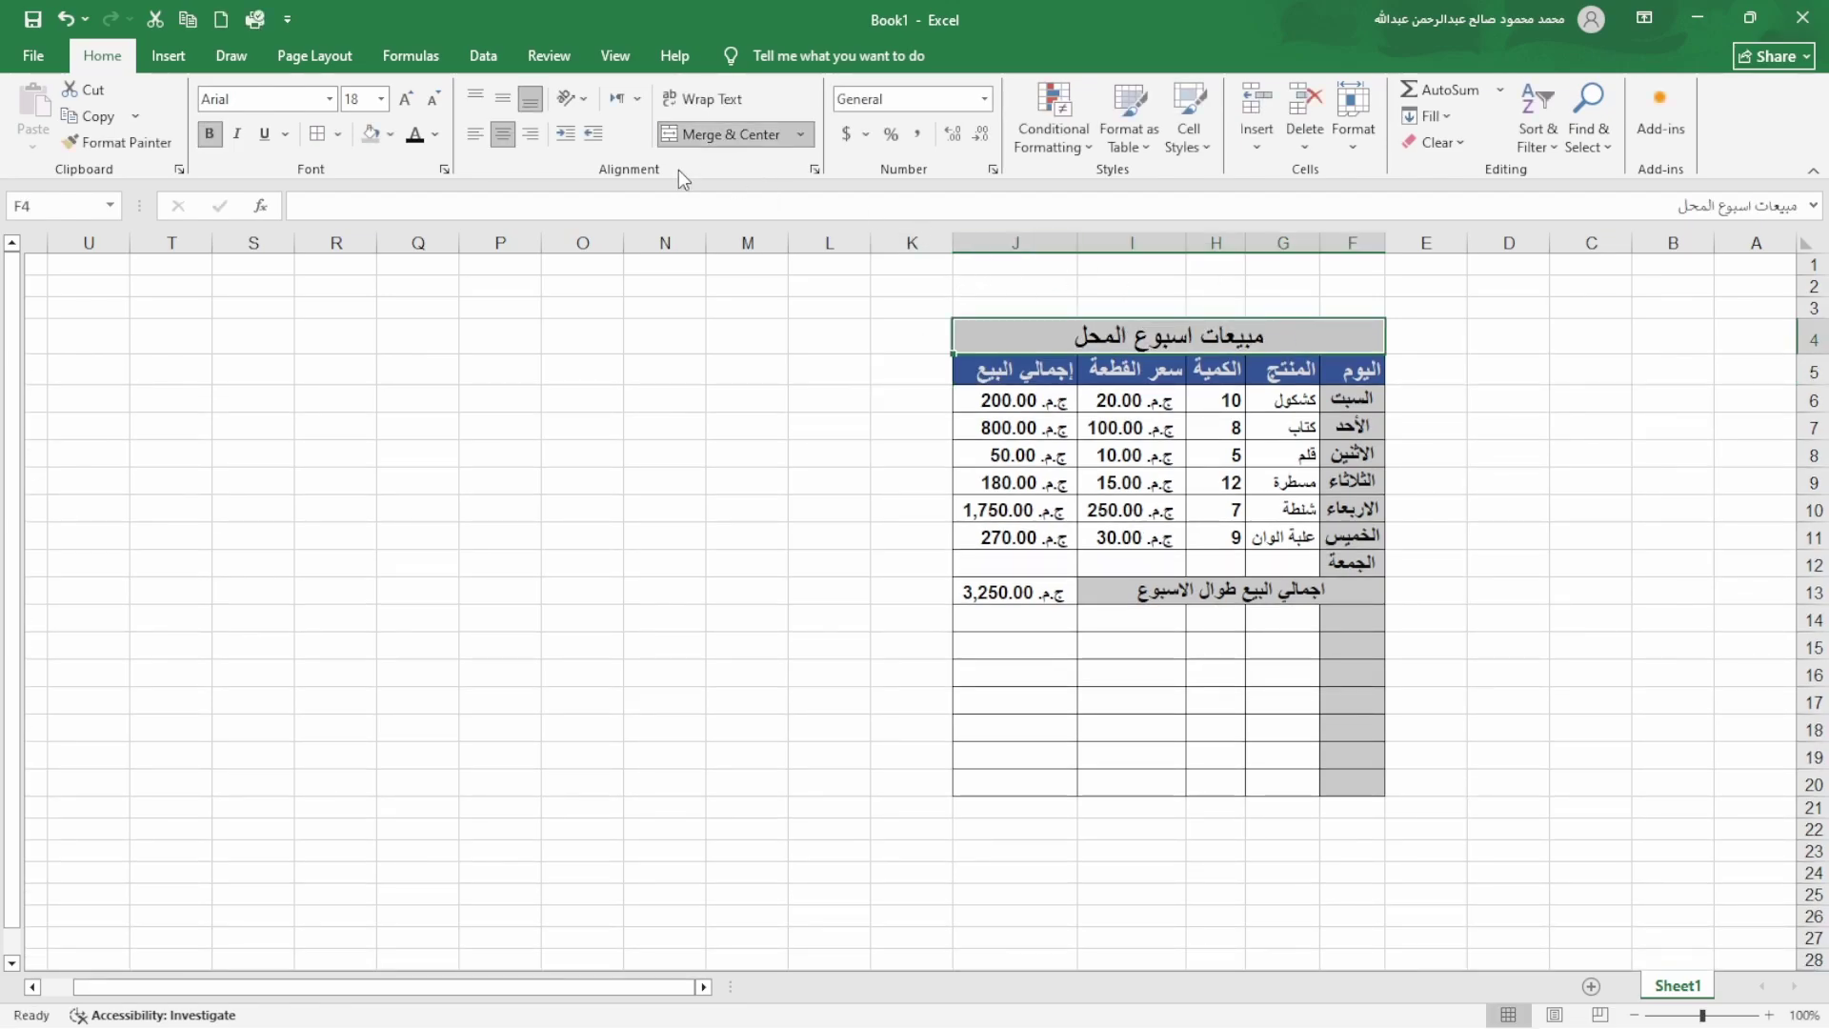
left_click(391, 134)
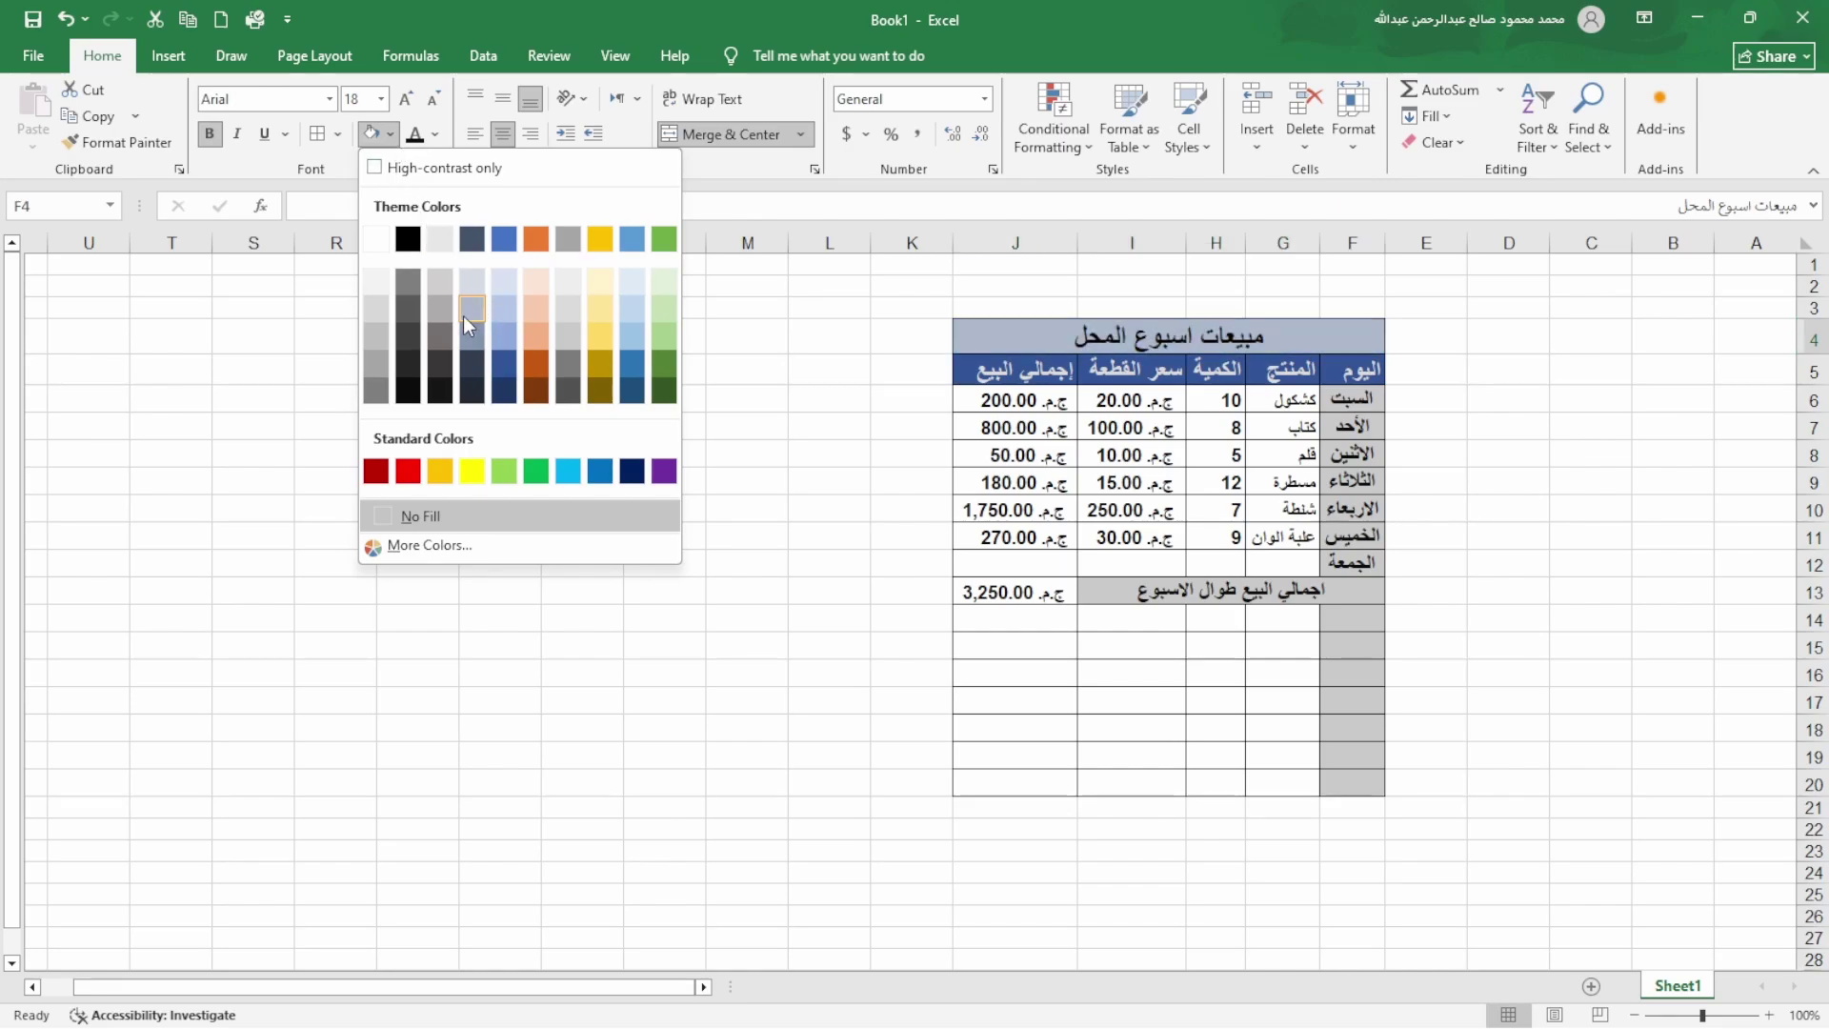
left_click(504, 240)
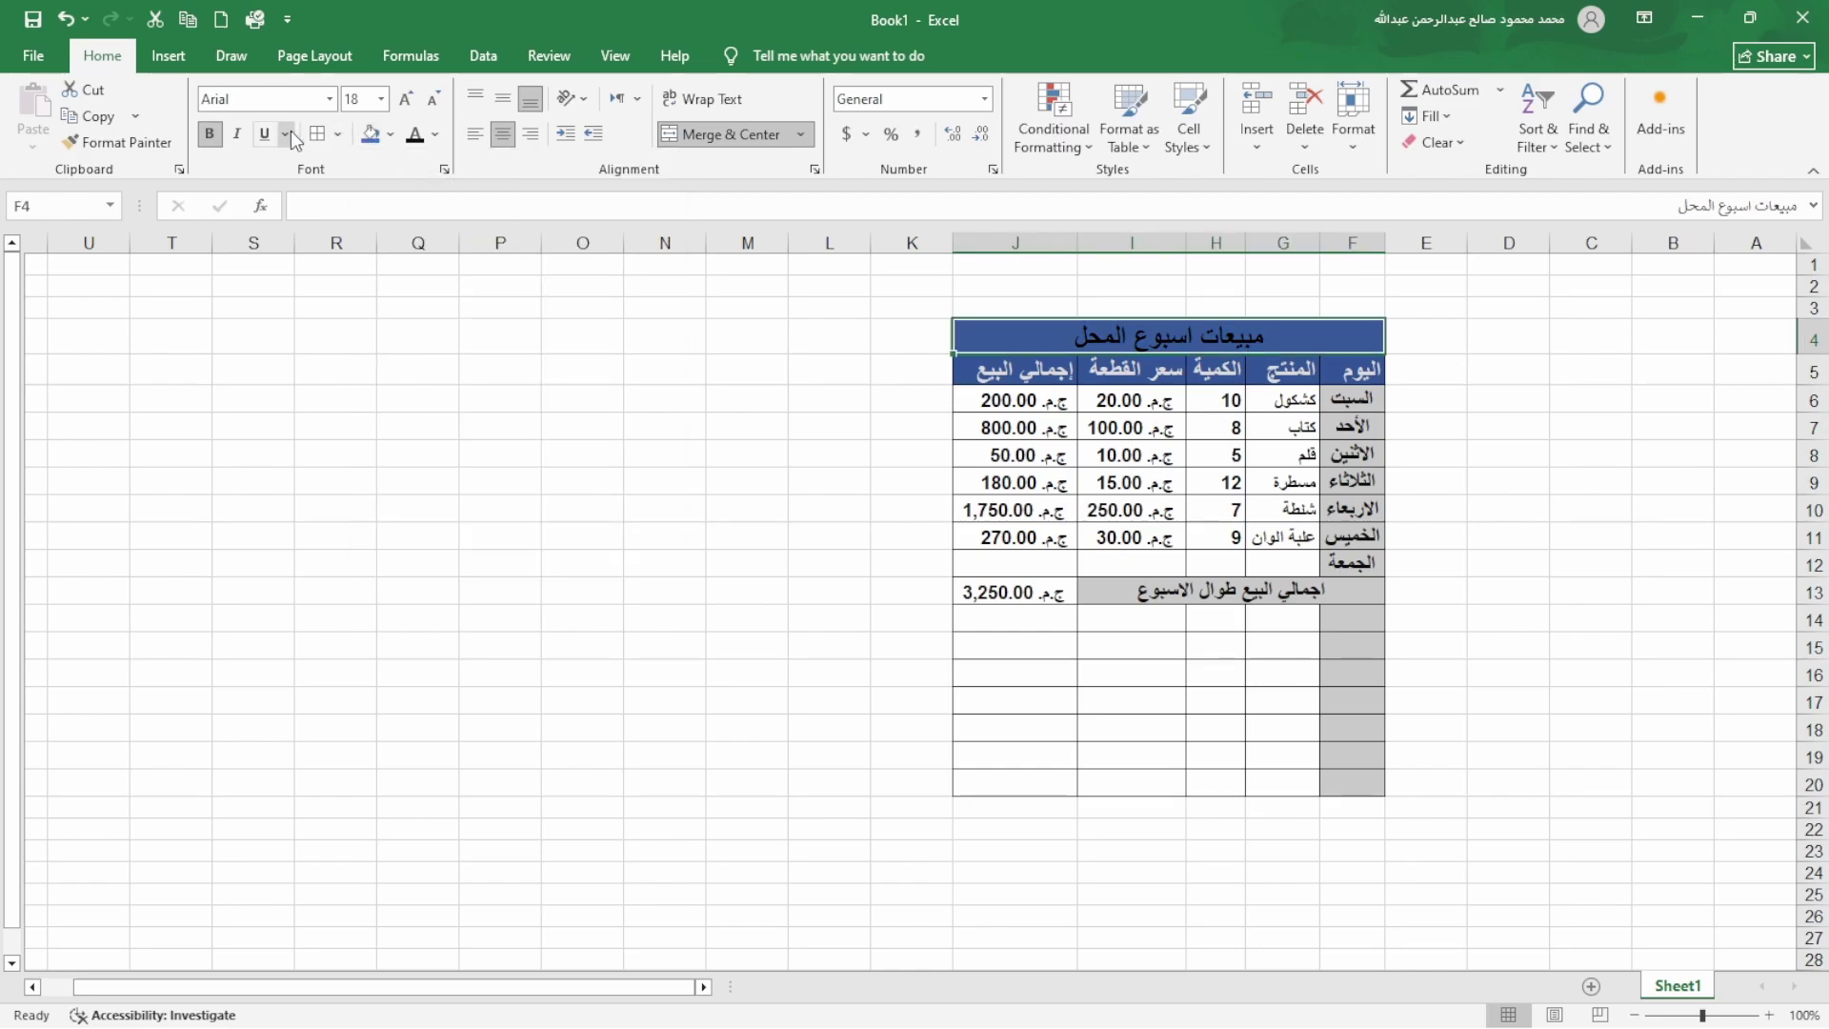
left_click(436, 134)
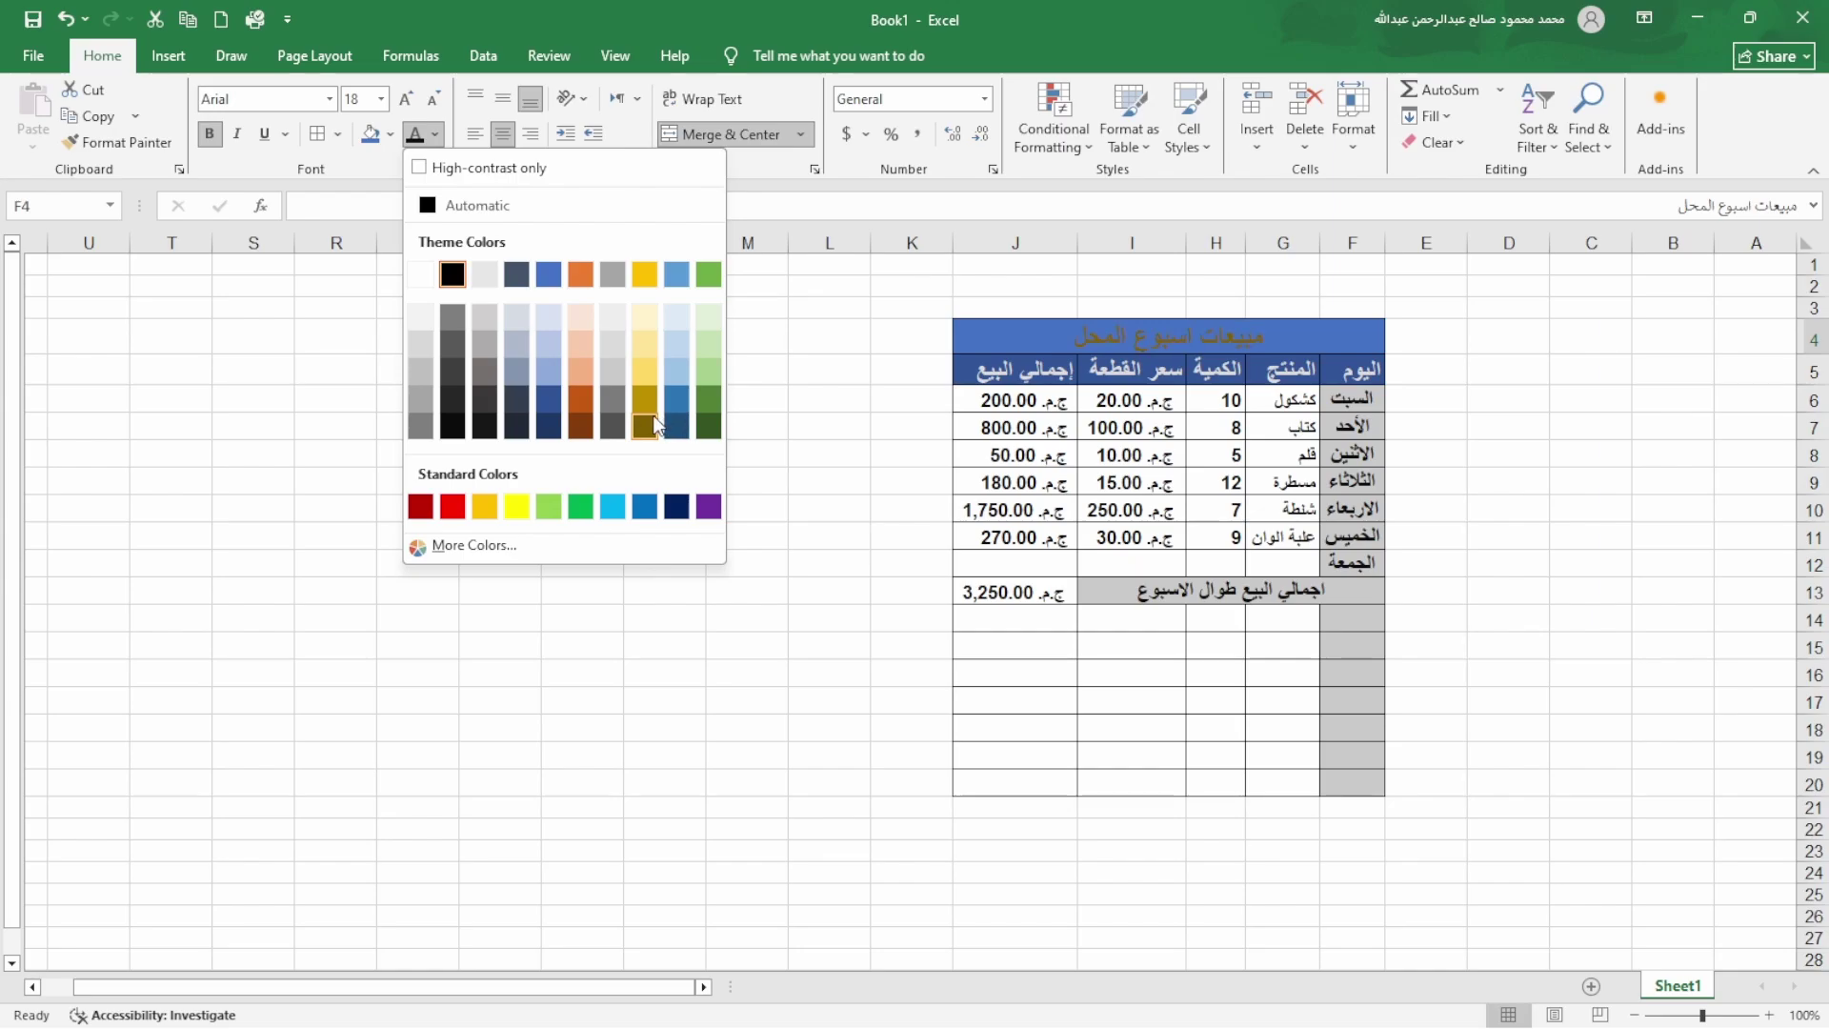
left_click(650, 340)
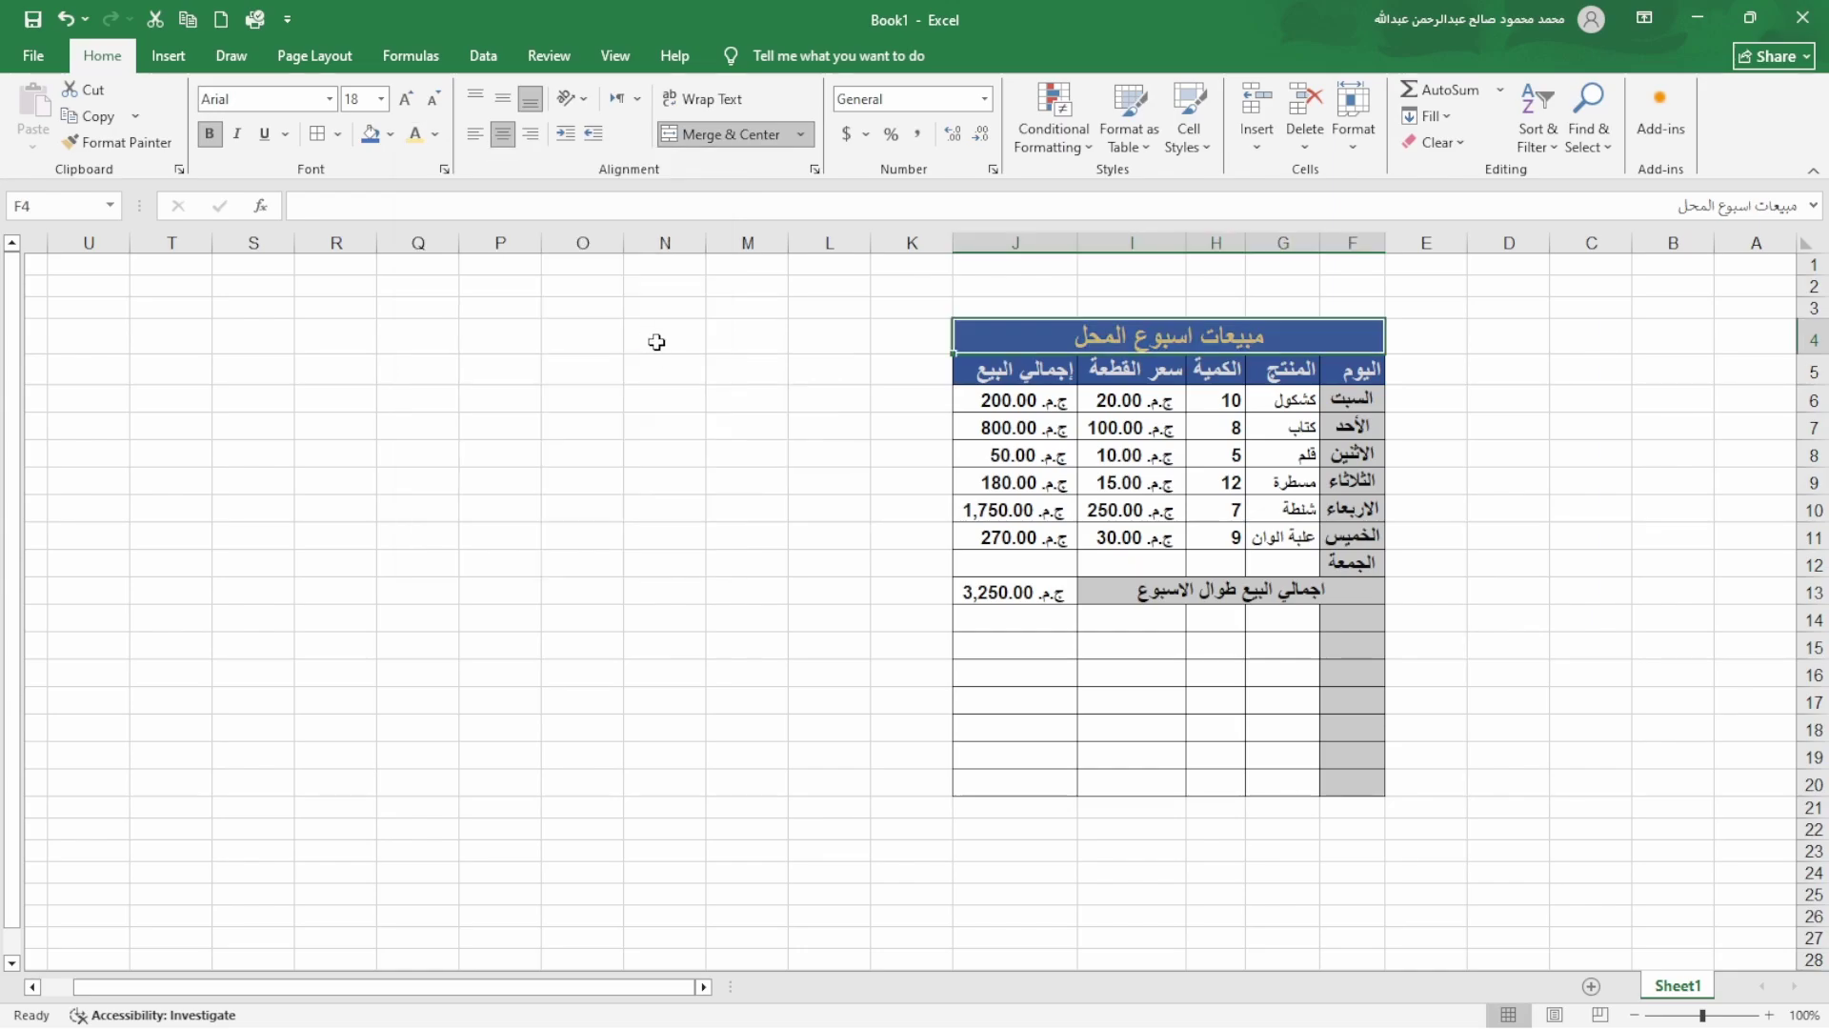
left_click(795, 377)
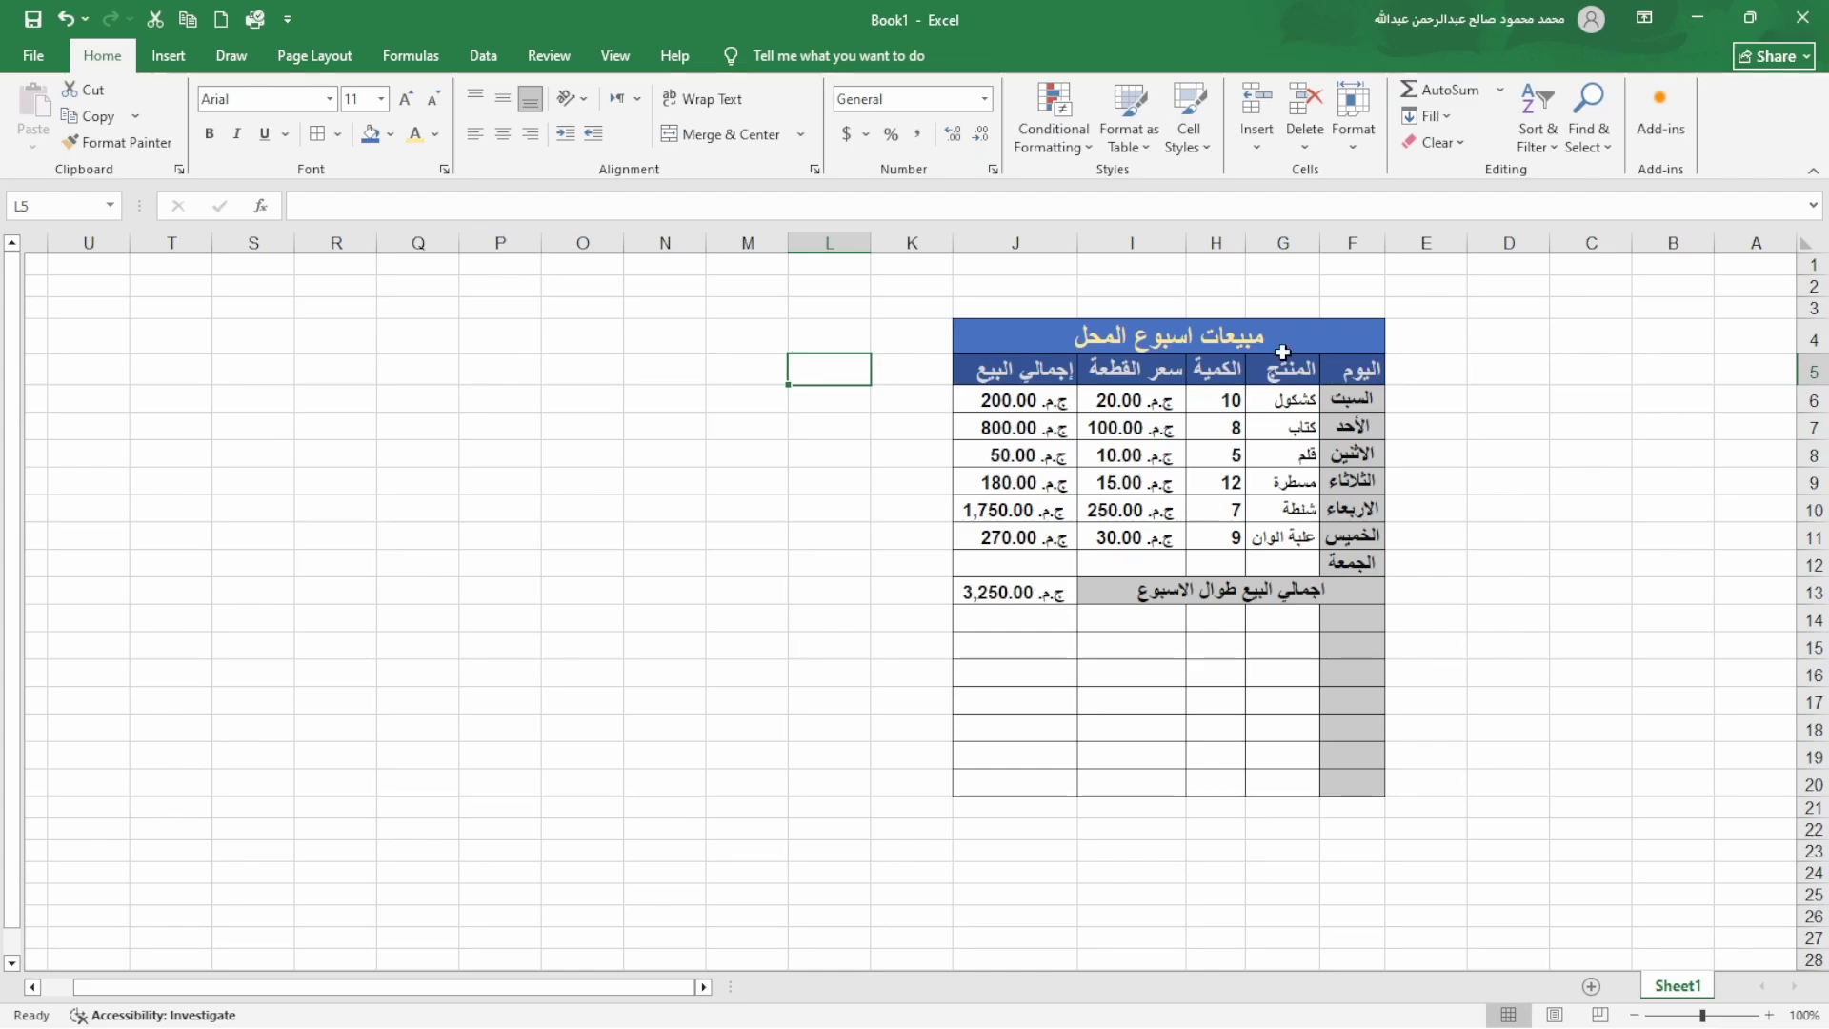
- Align the title in F4 vertically to the middle of its cell
left_click(1276, 345)
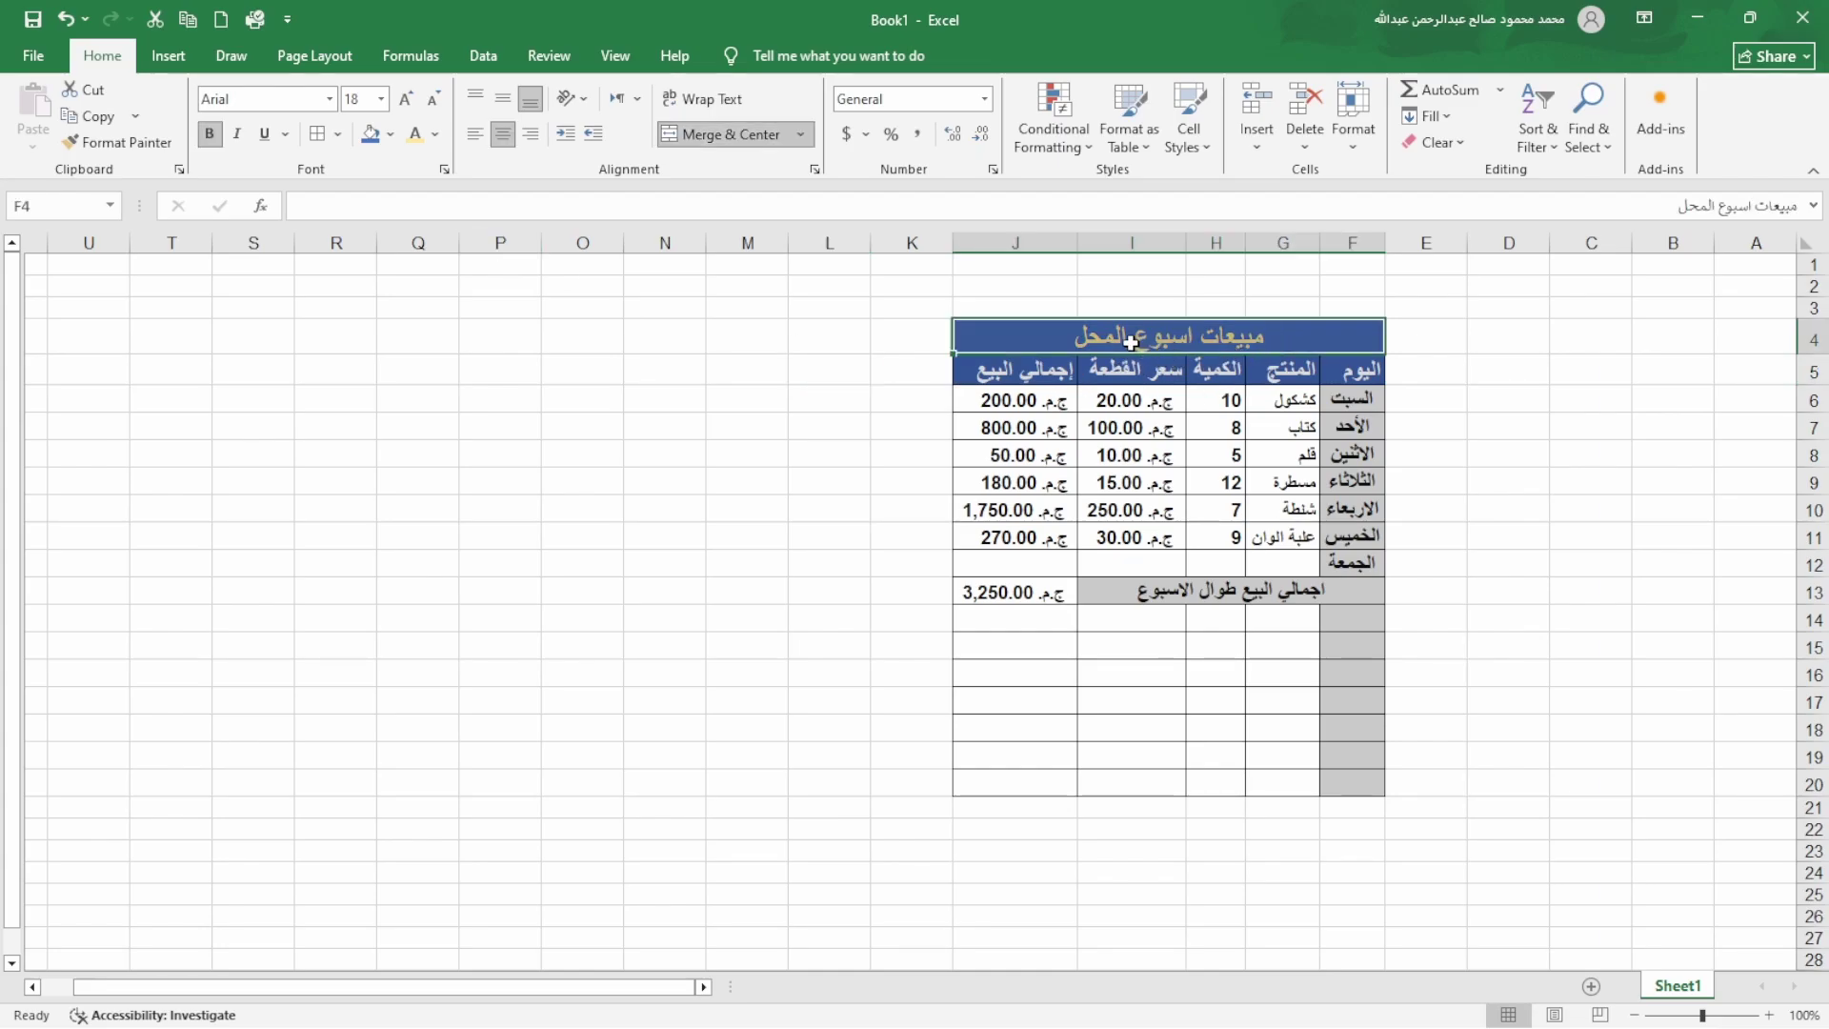
left_click(503, 100)
double_click(496, 325)
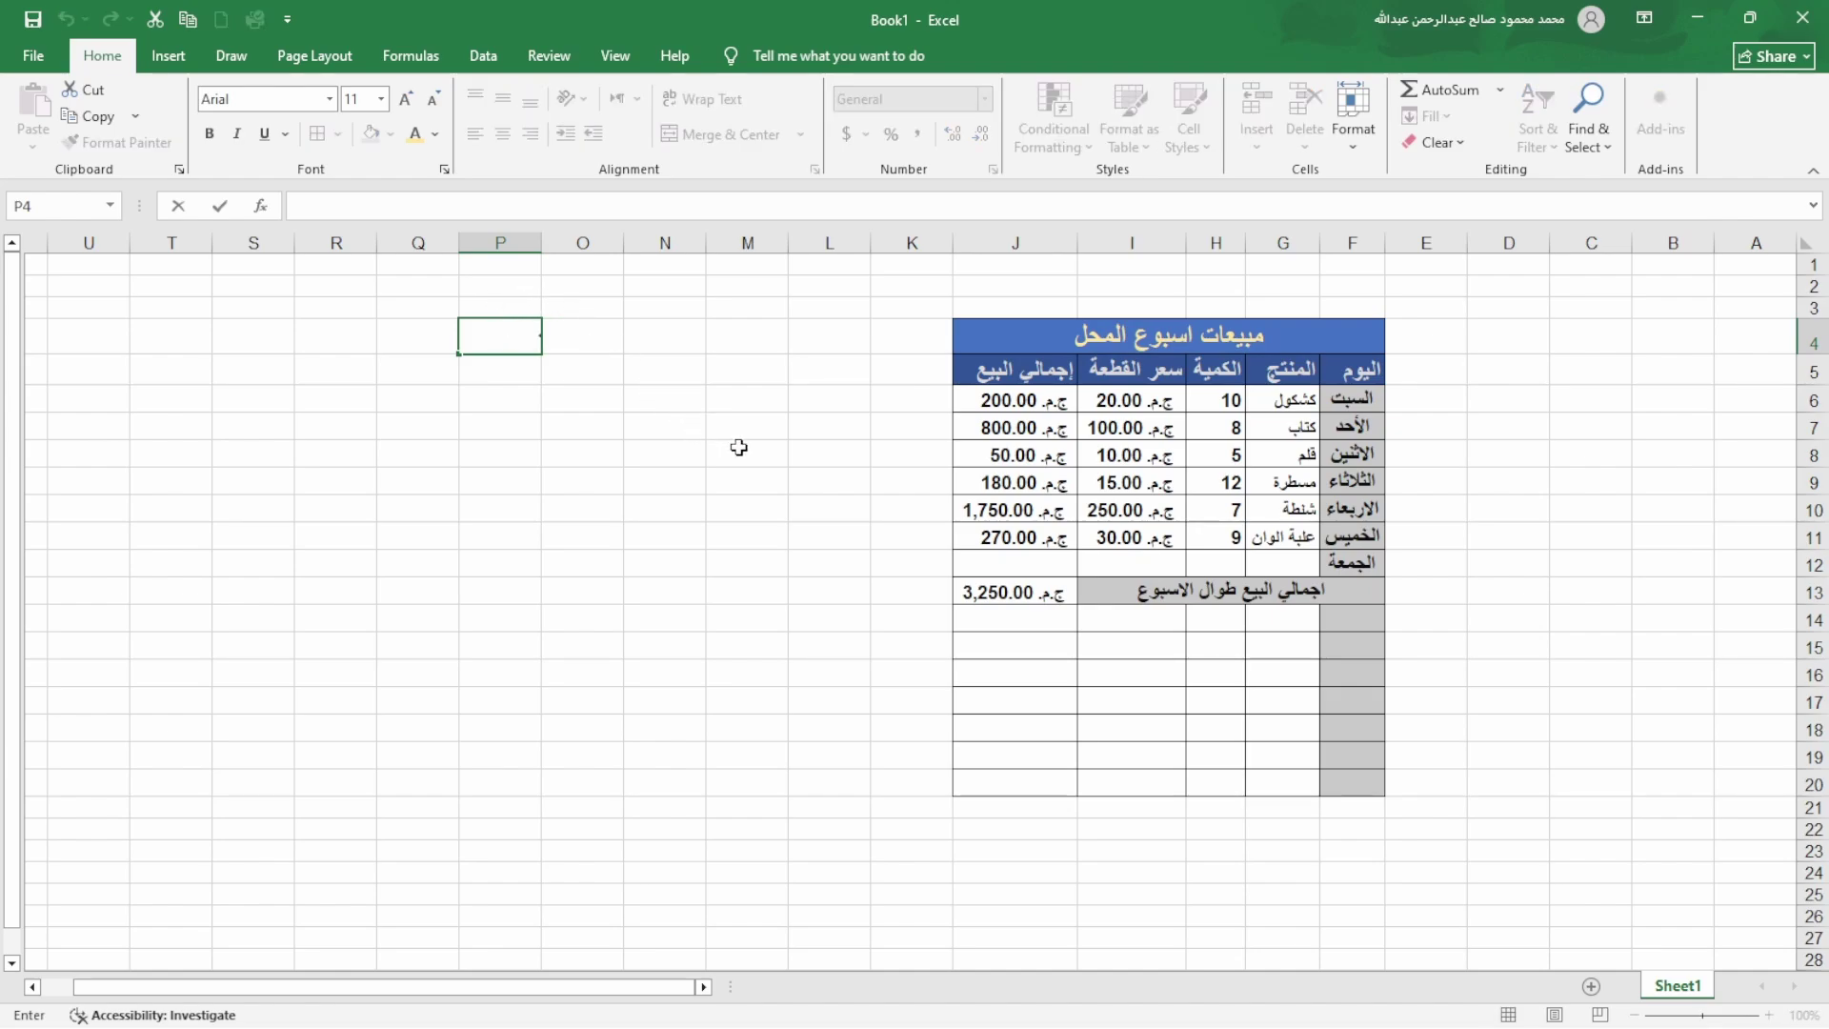
left_click(827, 553)
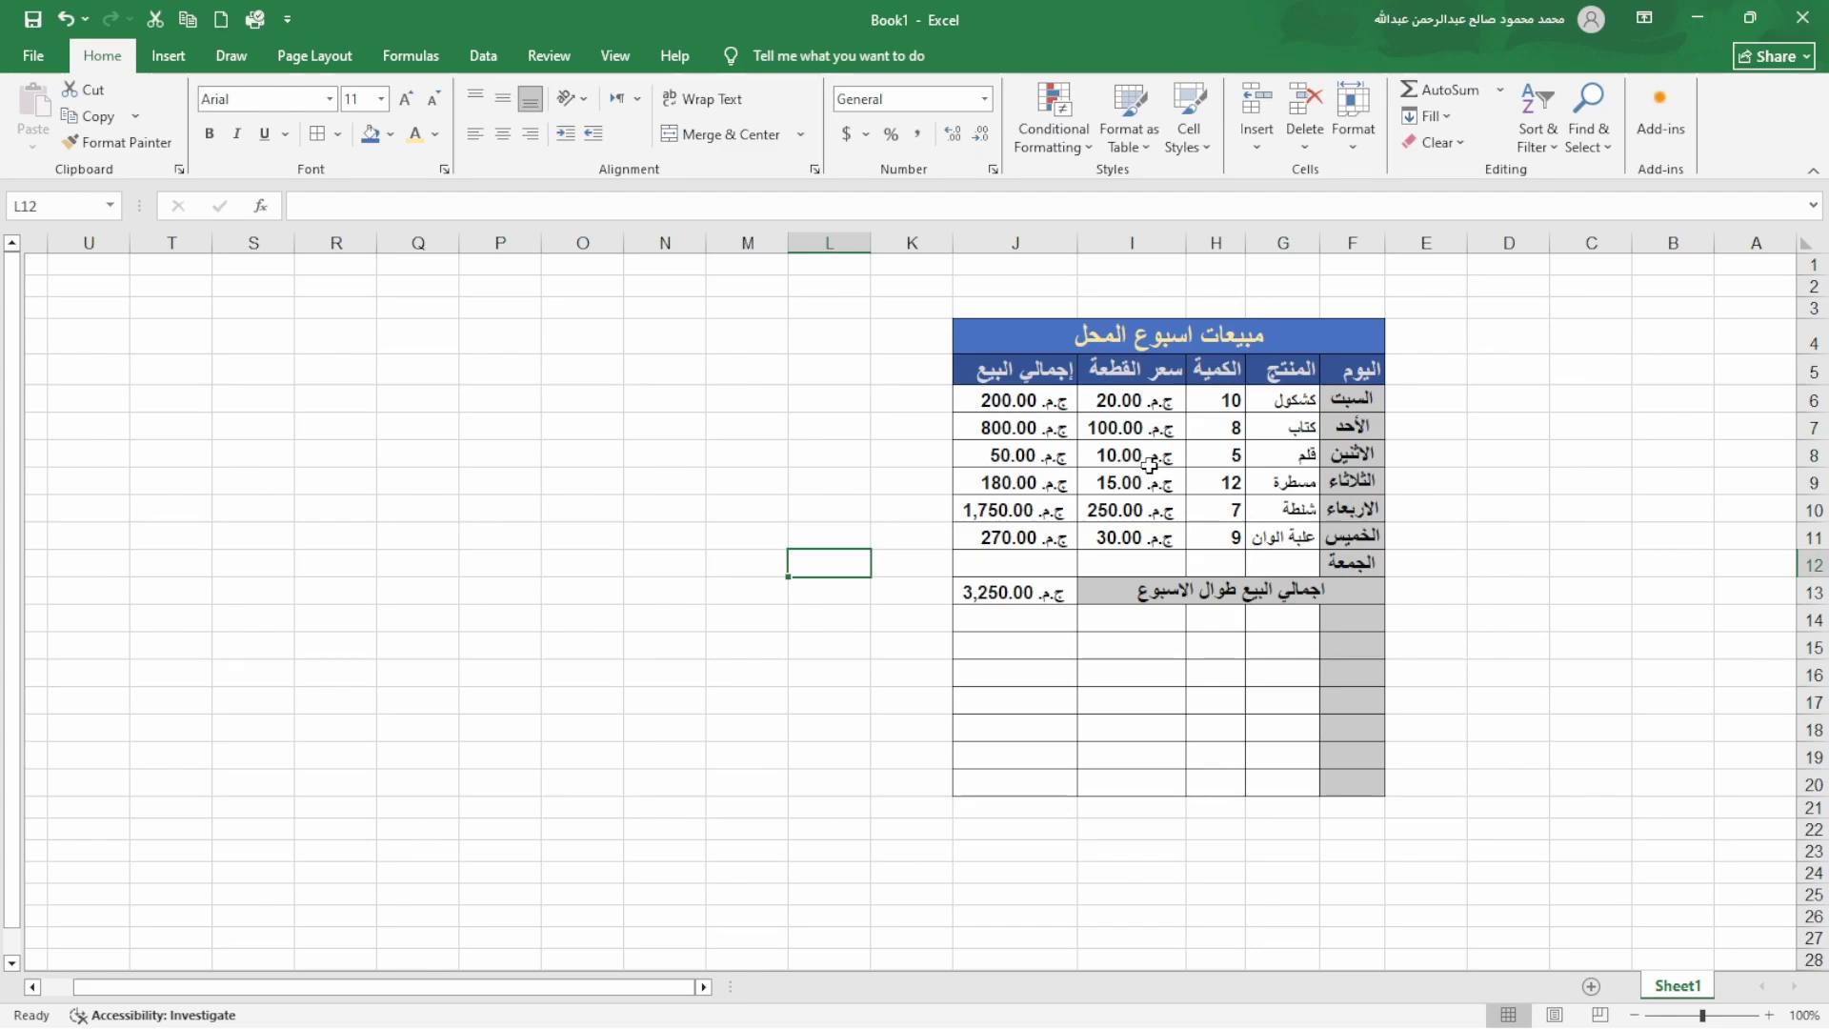
- Merge and center cells F14:I14 and enter the label "متوسط البيع"
left_click_drag(1339, 615, 1124, 617)
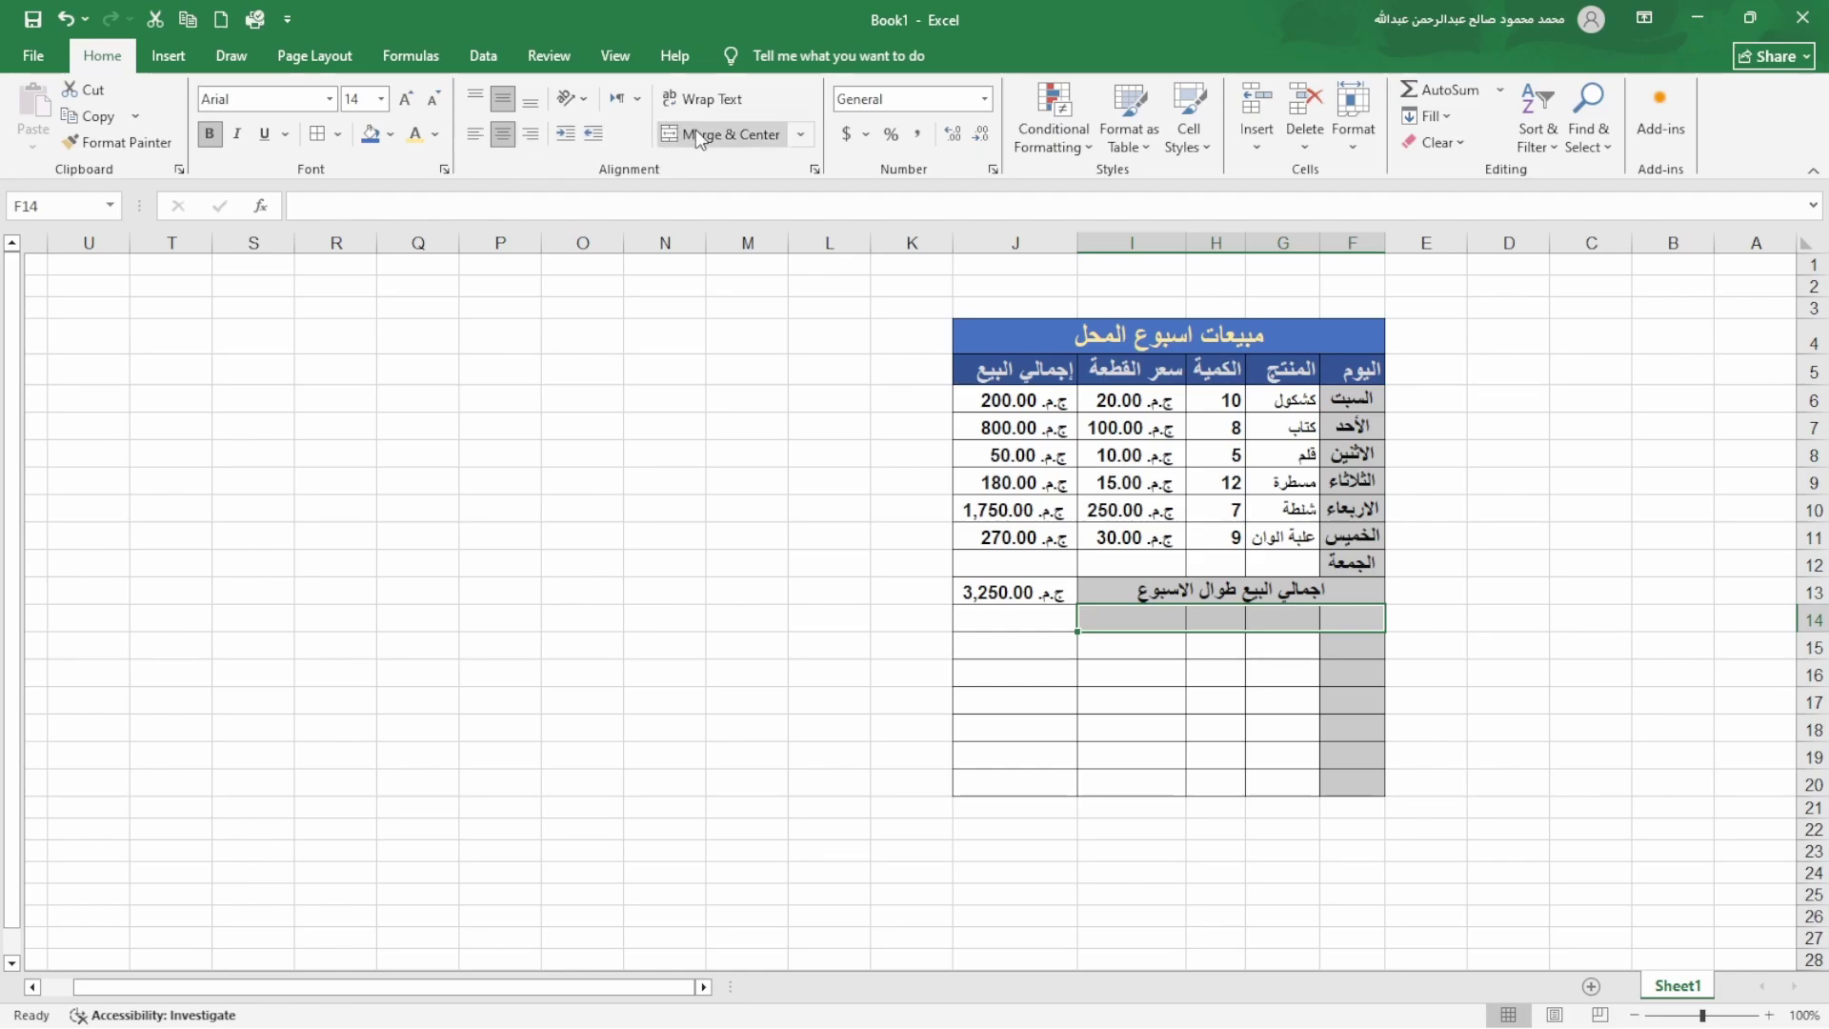
left_click(721, 135)
type("ا")
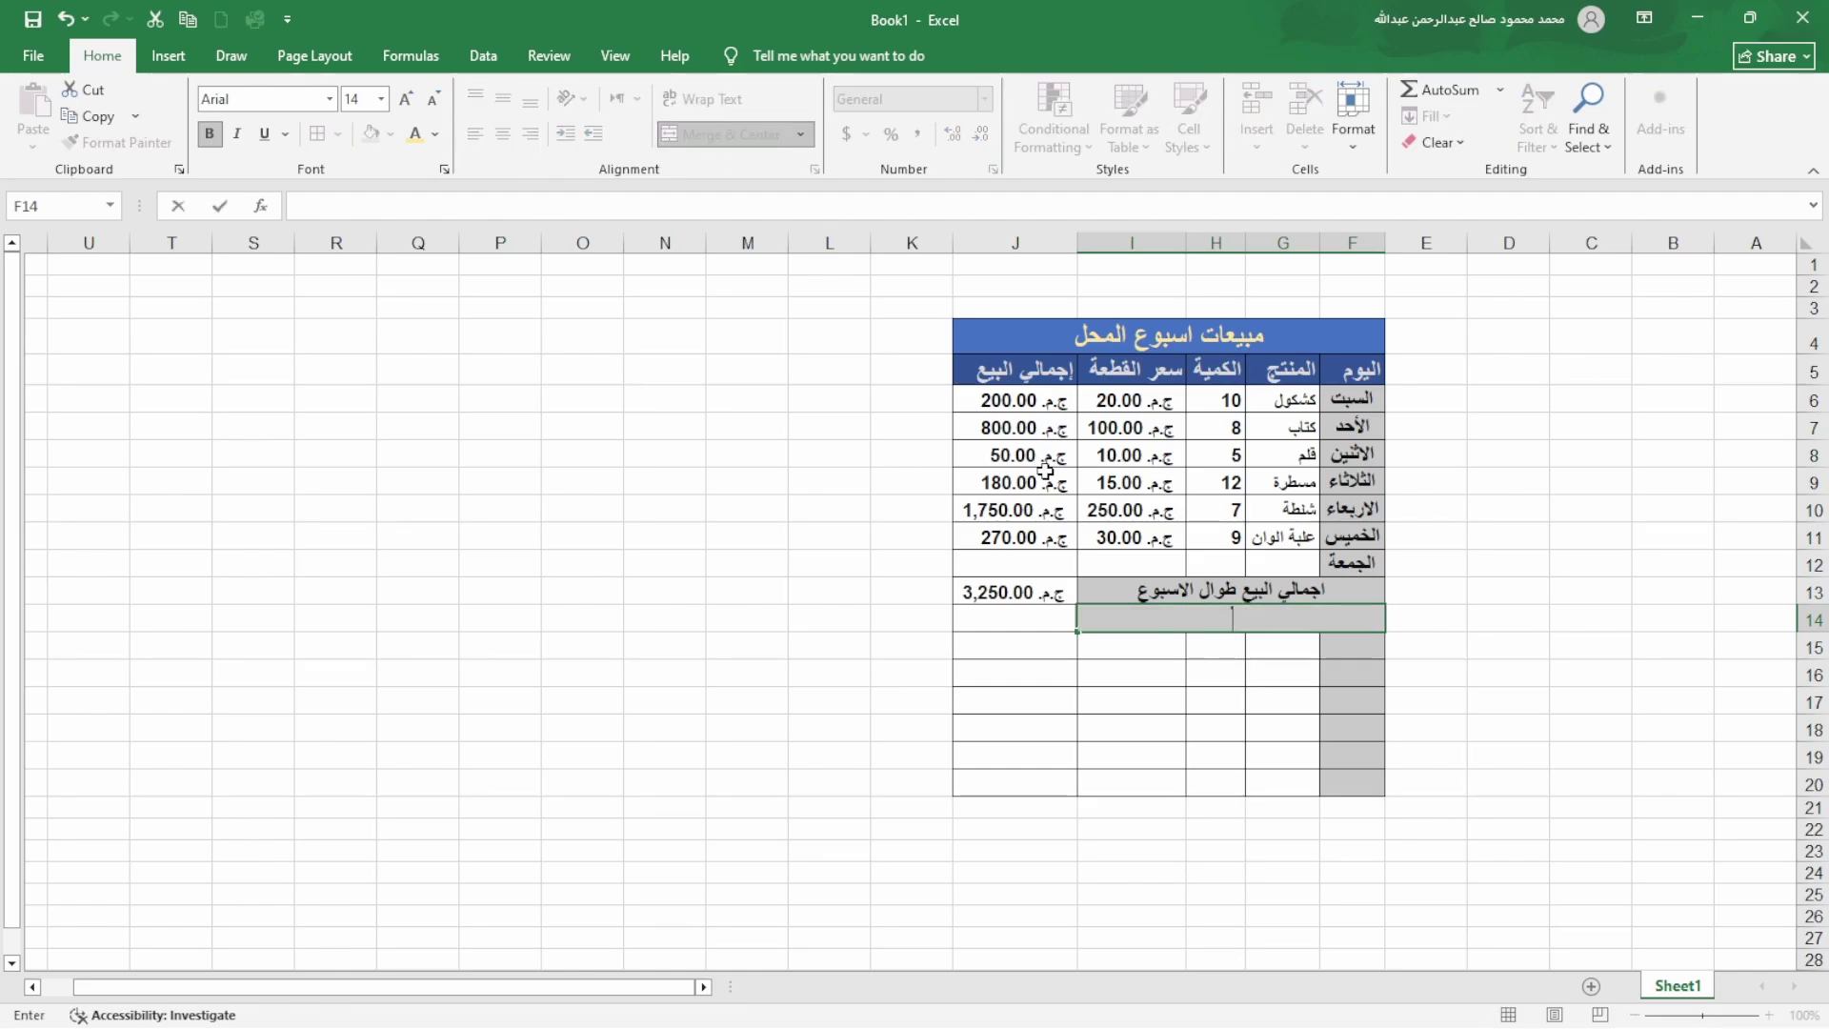
type("متوسط البيع")
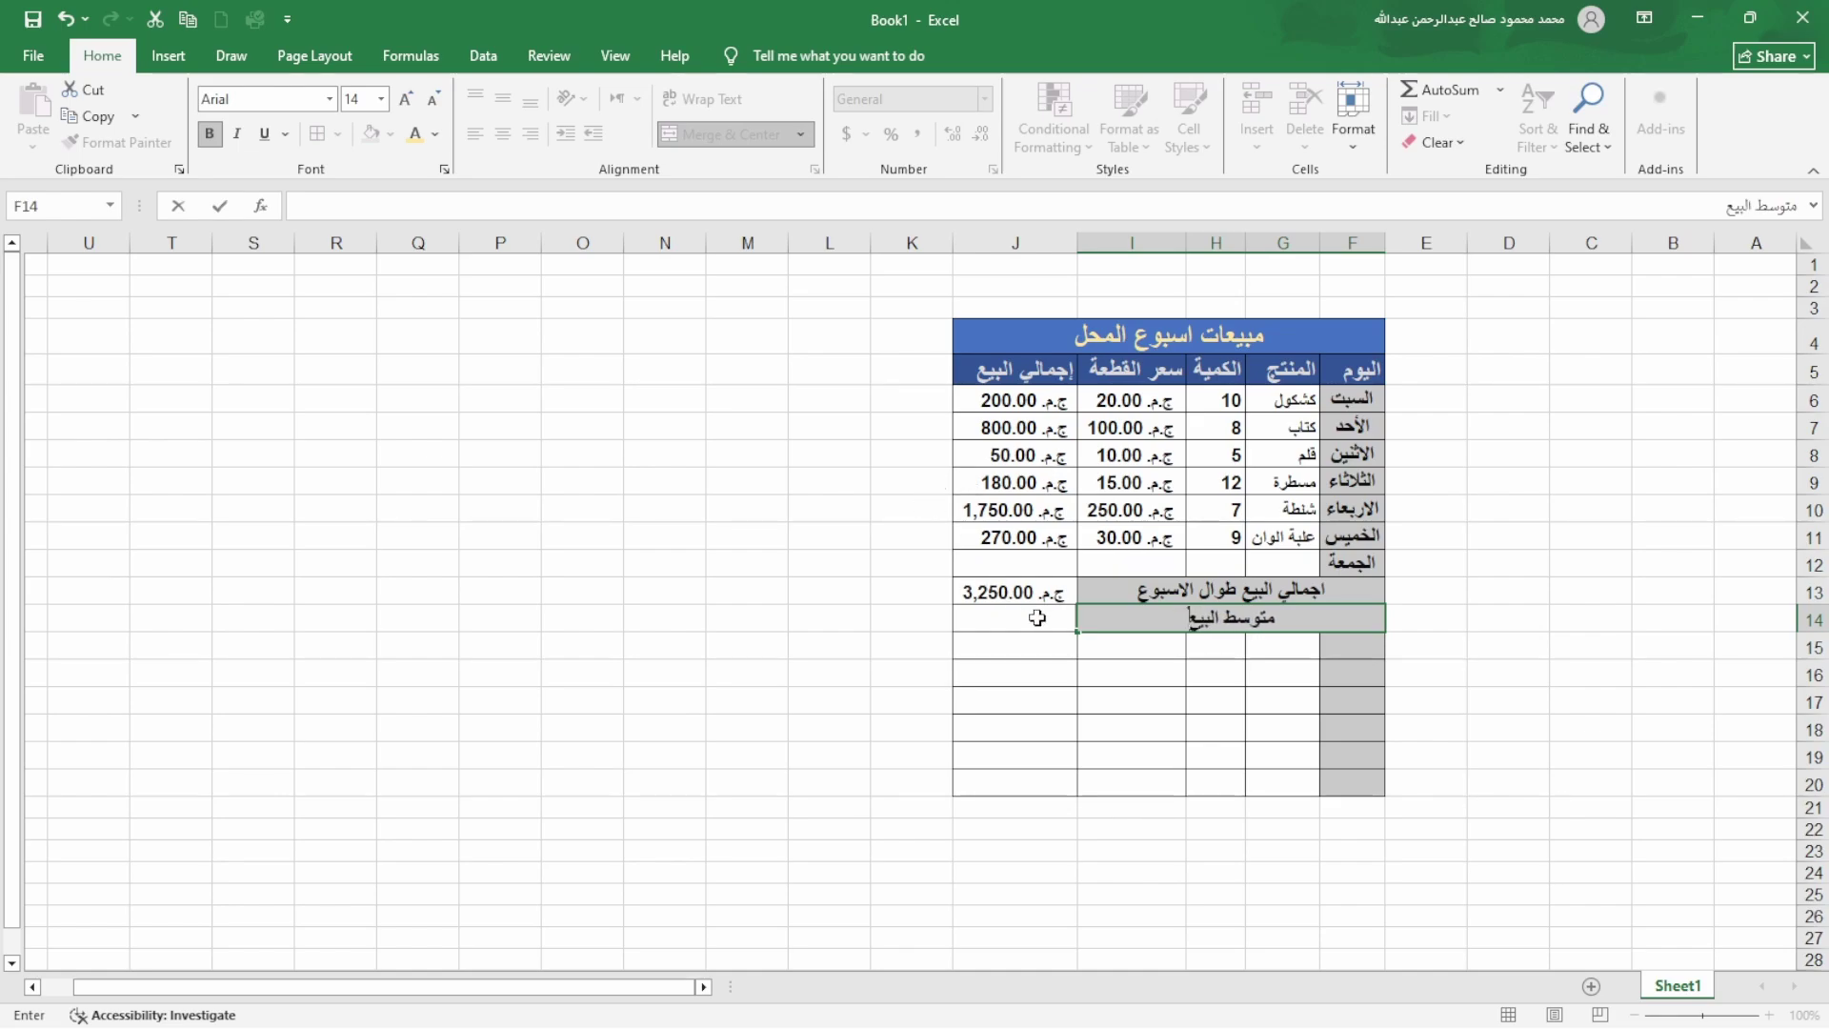
- Calculate the average sale in J14 by dividing the weekly total in J13 by 6
left_click(1036, 617)
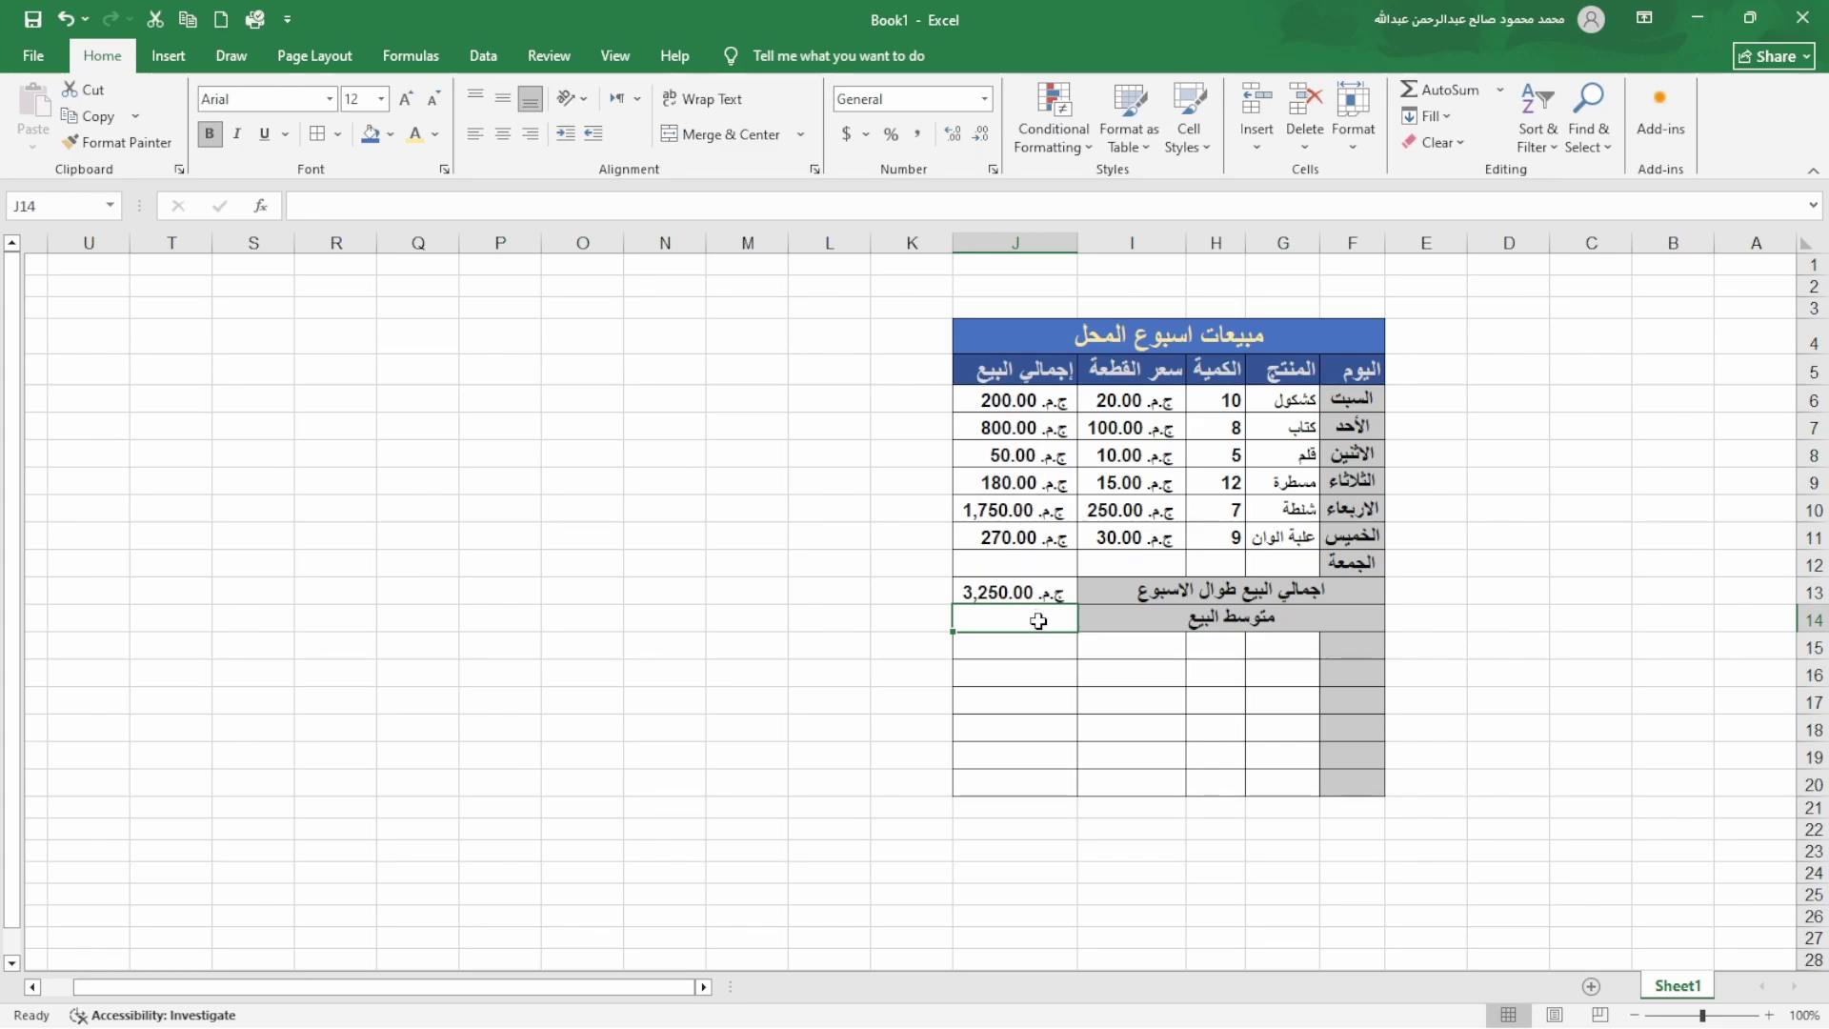
type("=")
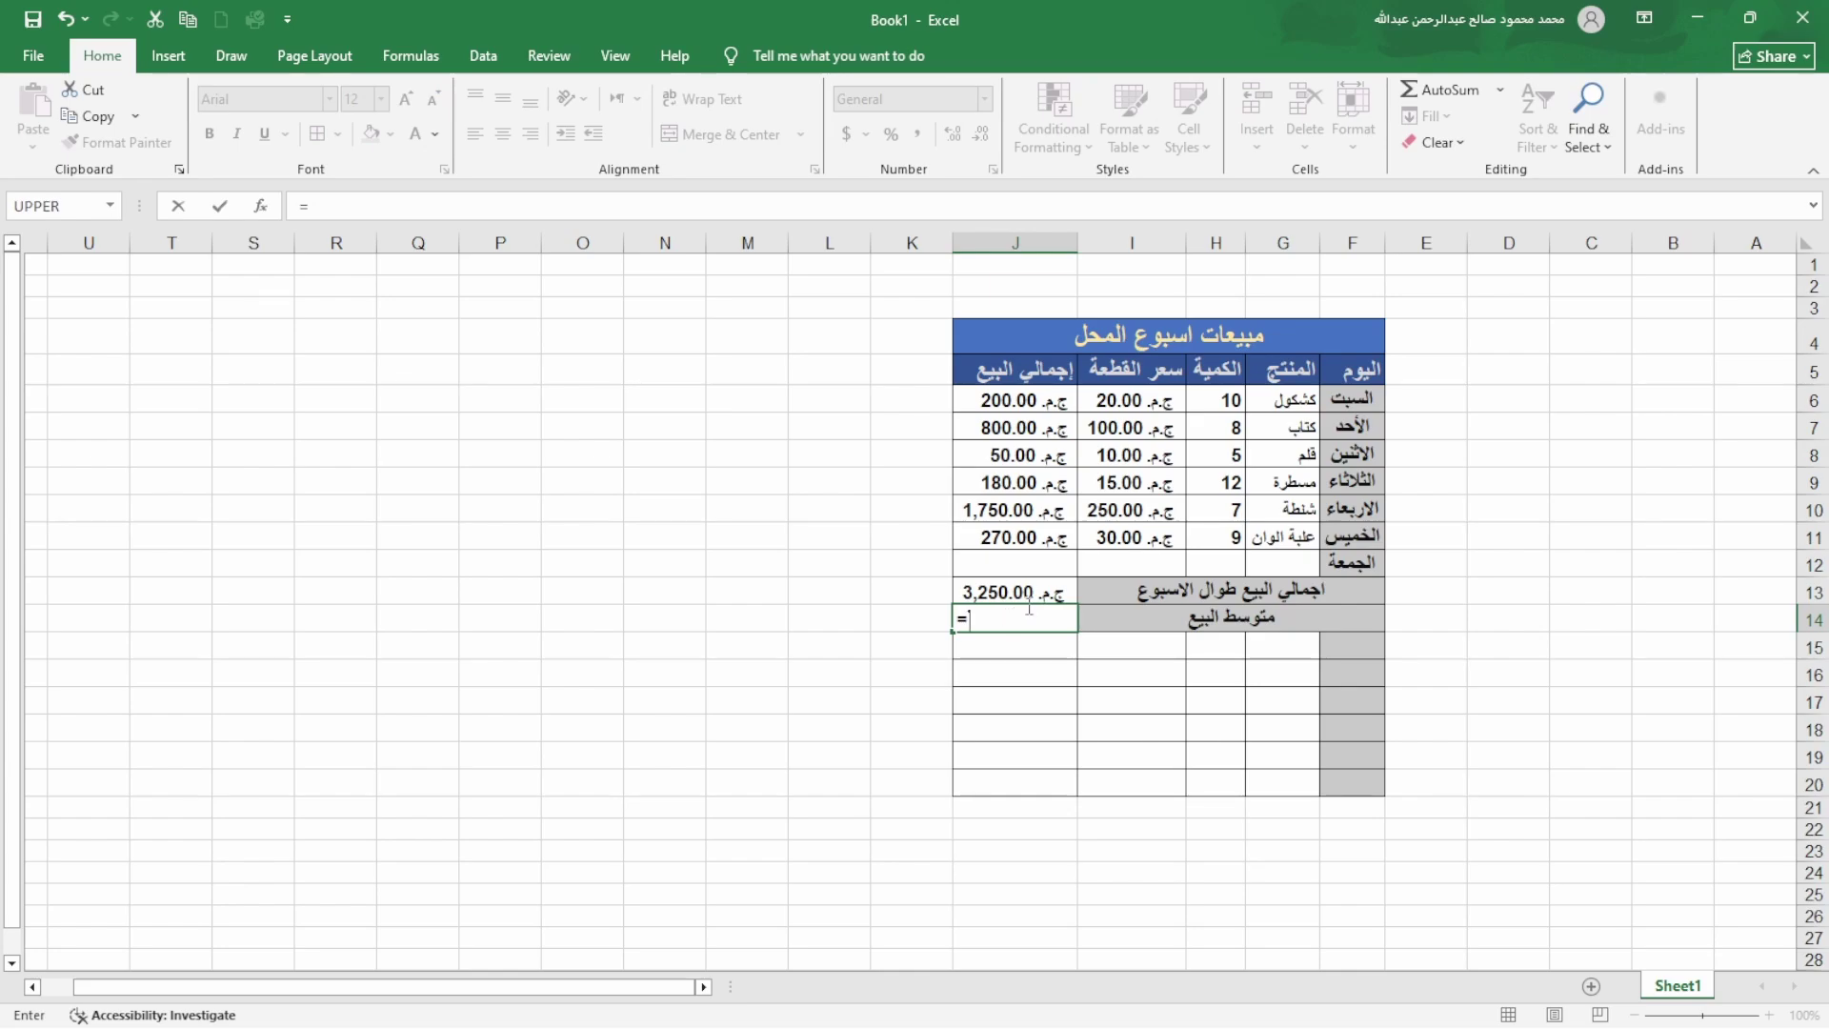
left_click(1027, 592)
type("/")
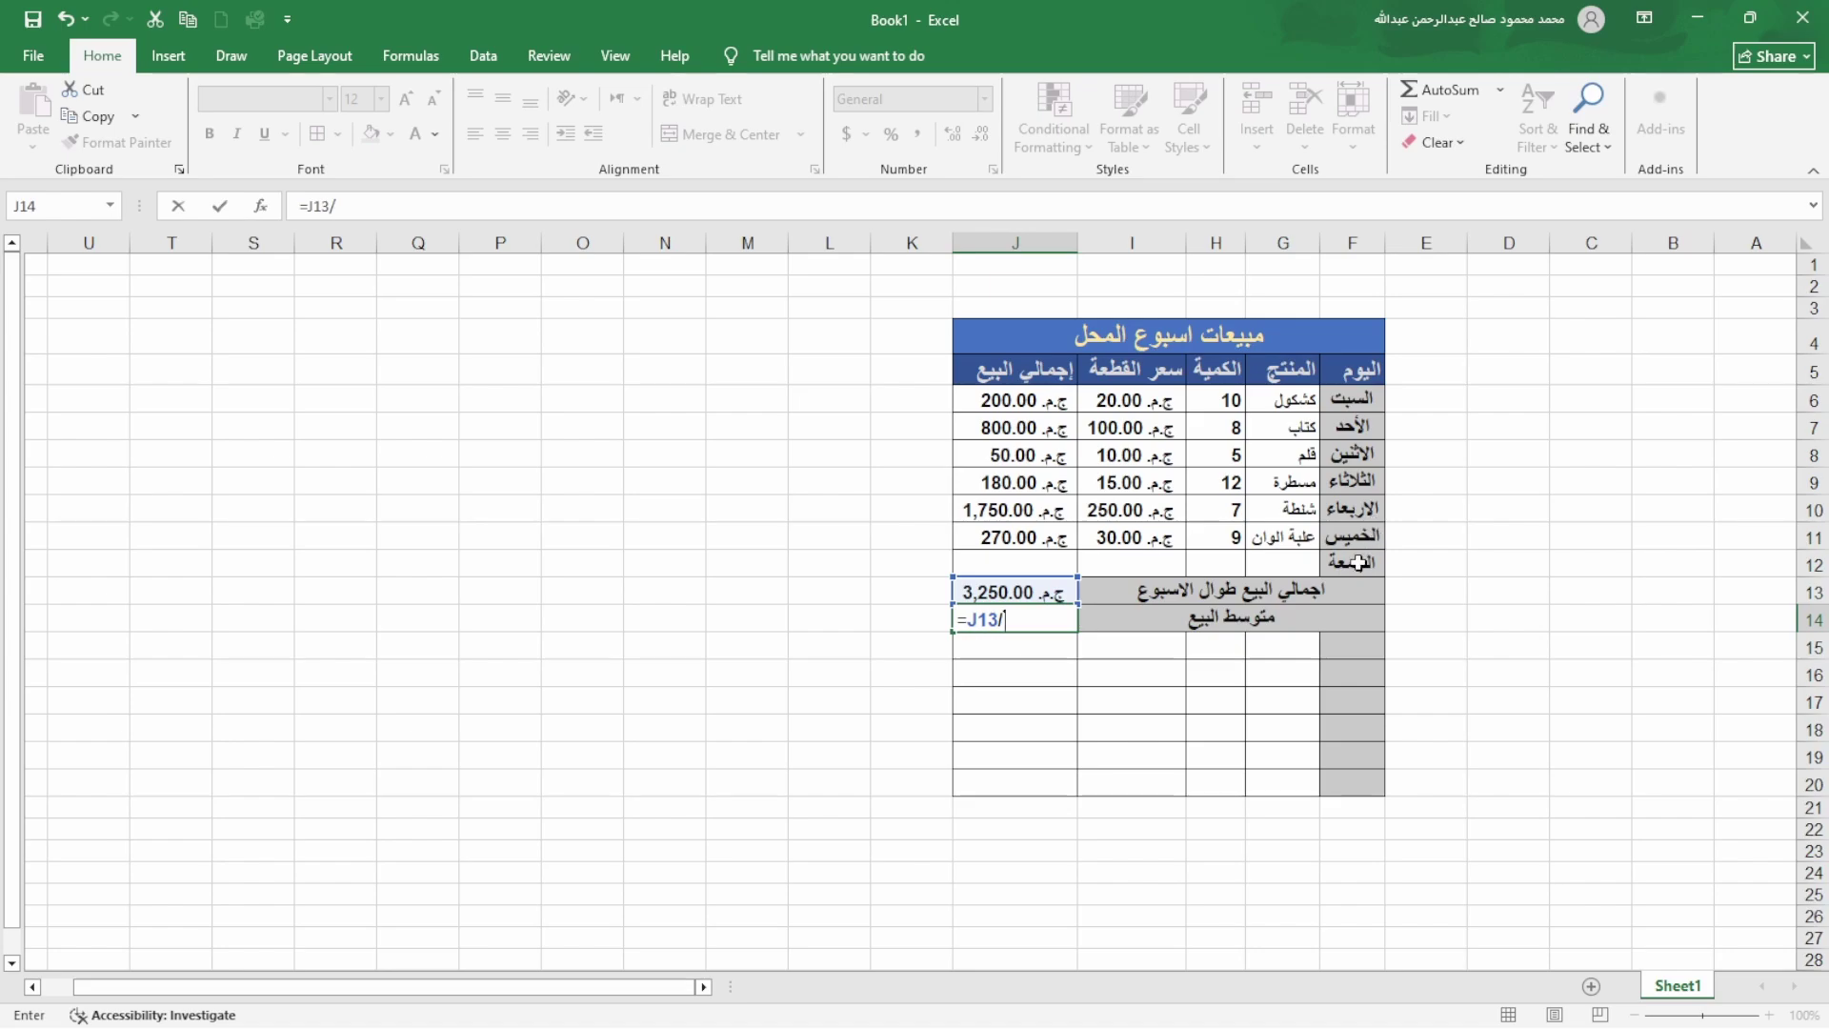
type("6")
key("Return")
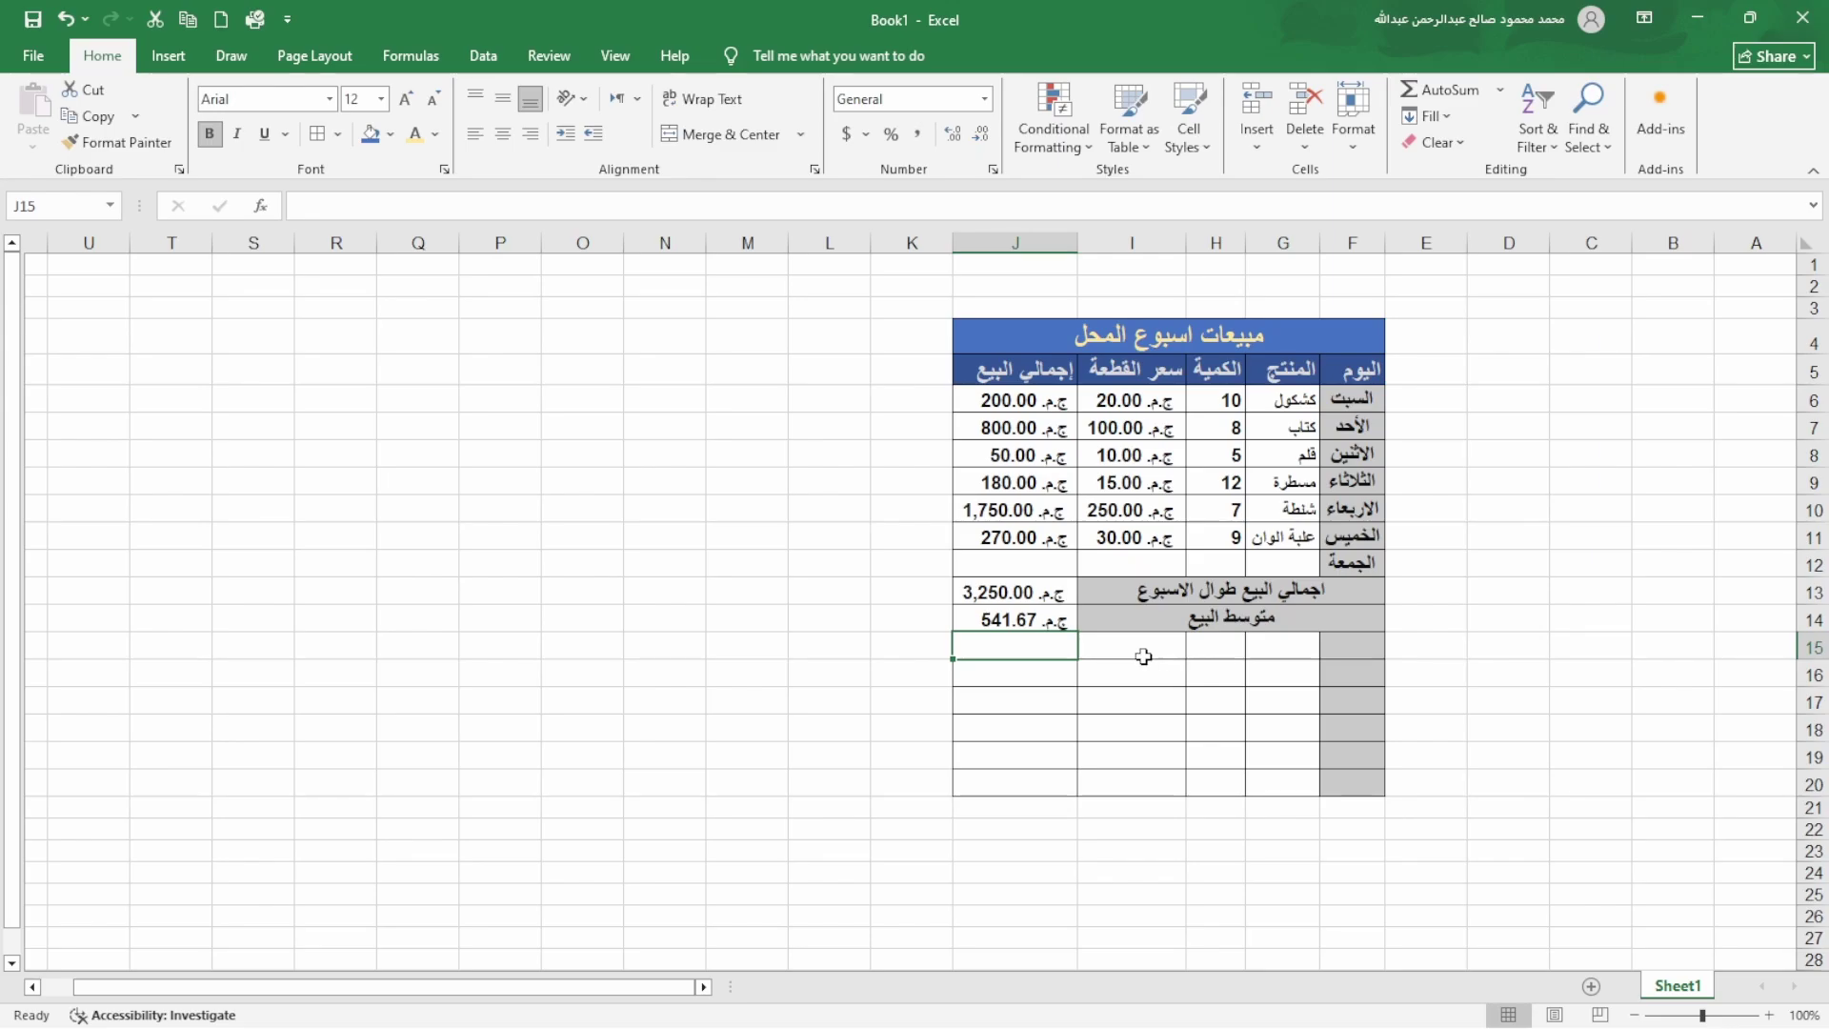
- Replace the formula in J14 with an AVERAGE of the product totals in J6:J11
left_click(1048, 616)
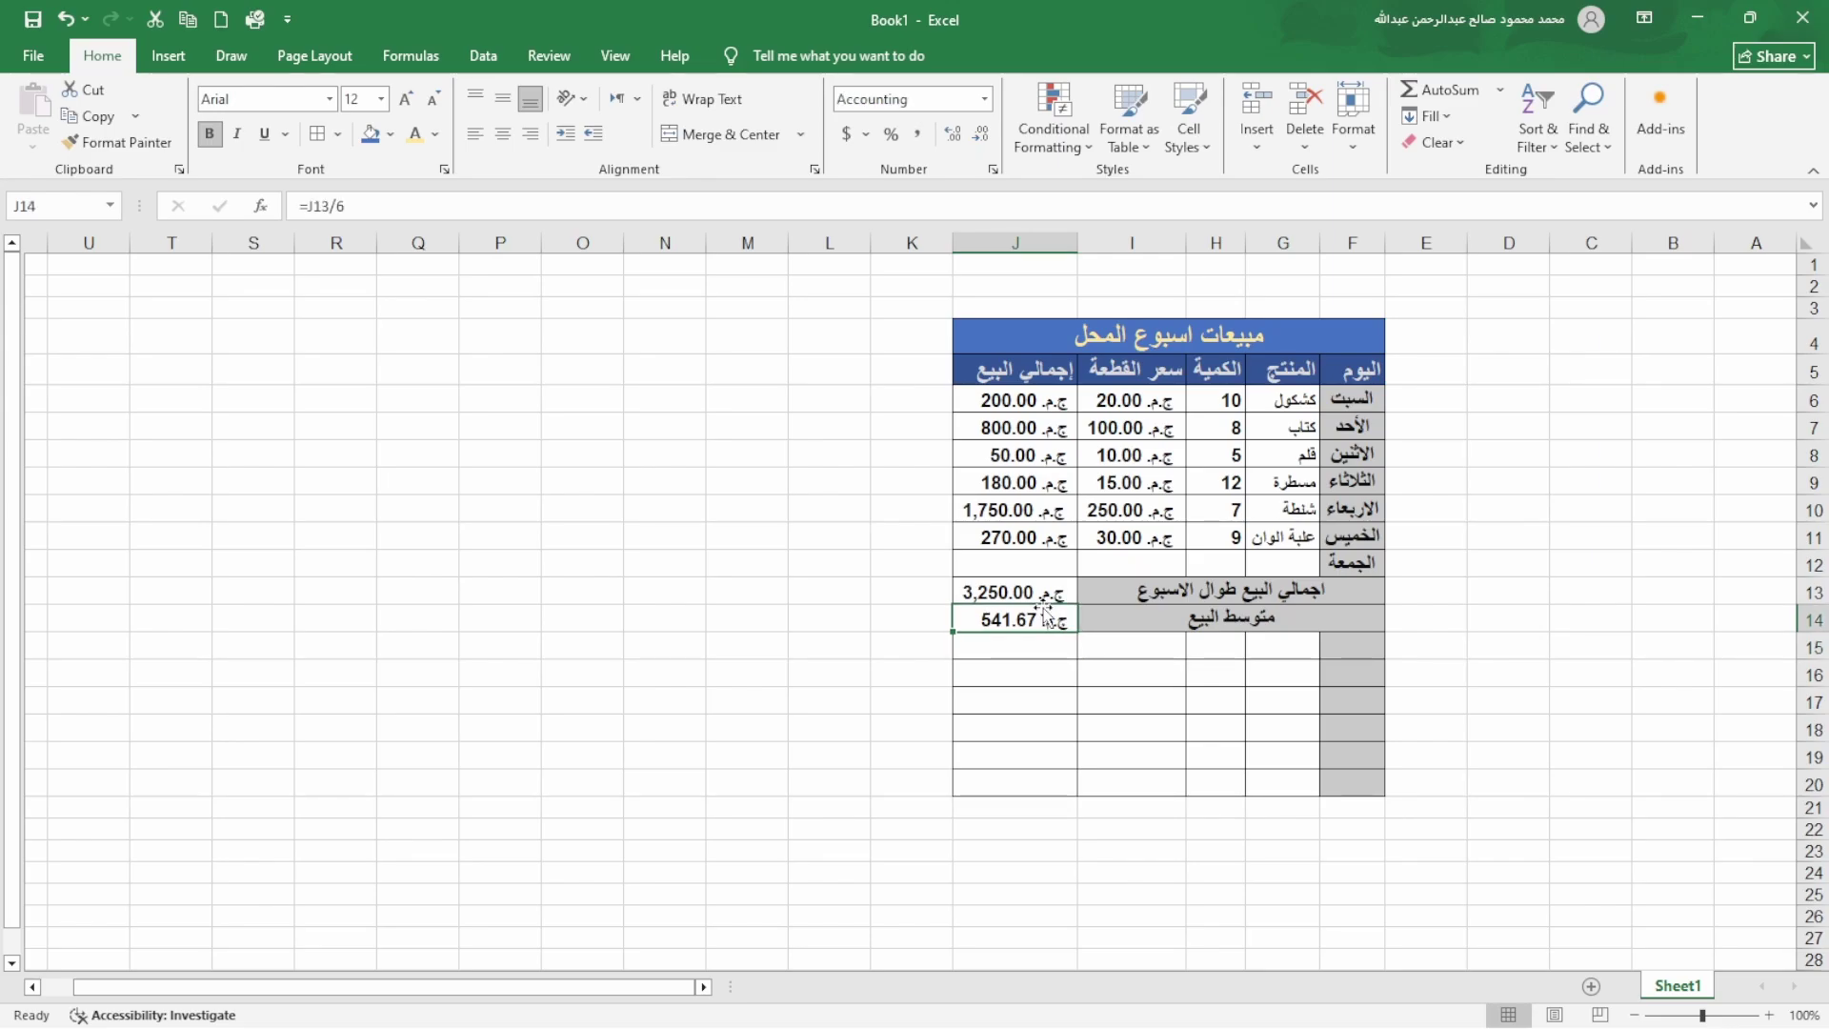
key("BackSpace")
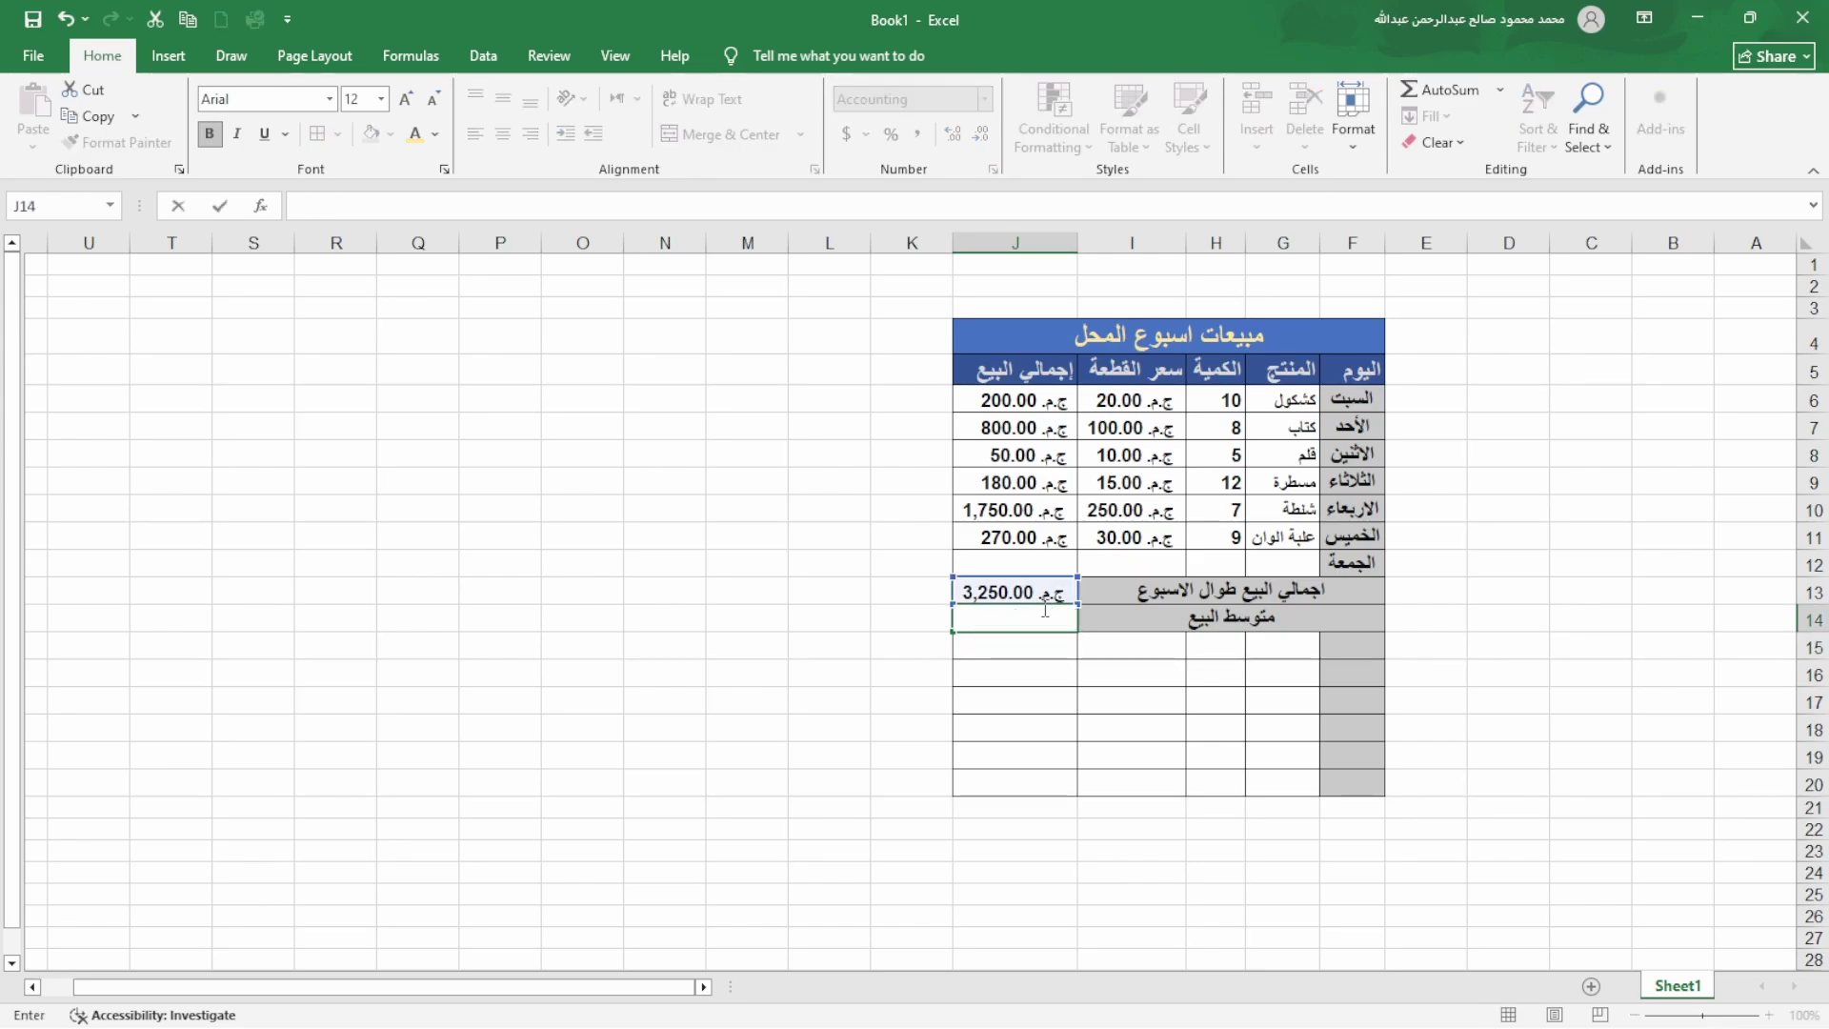
type("=")
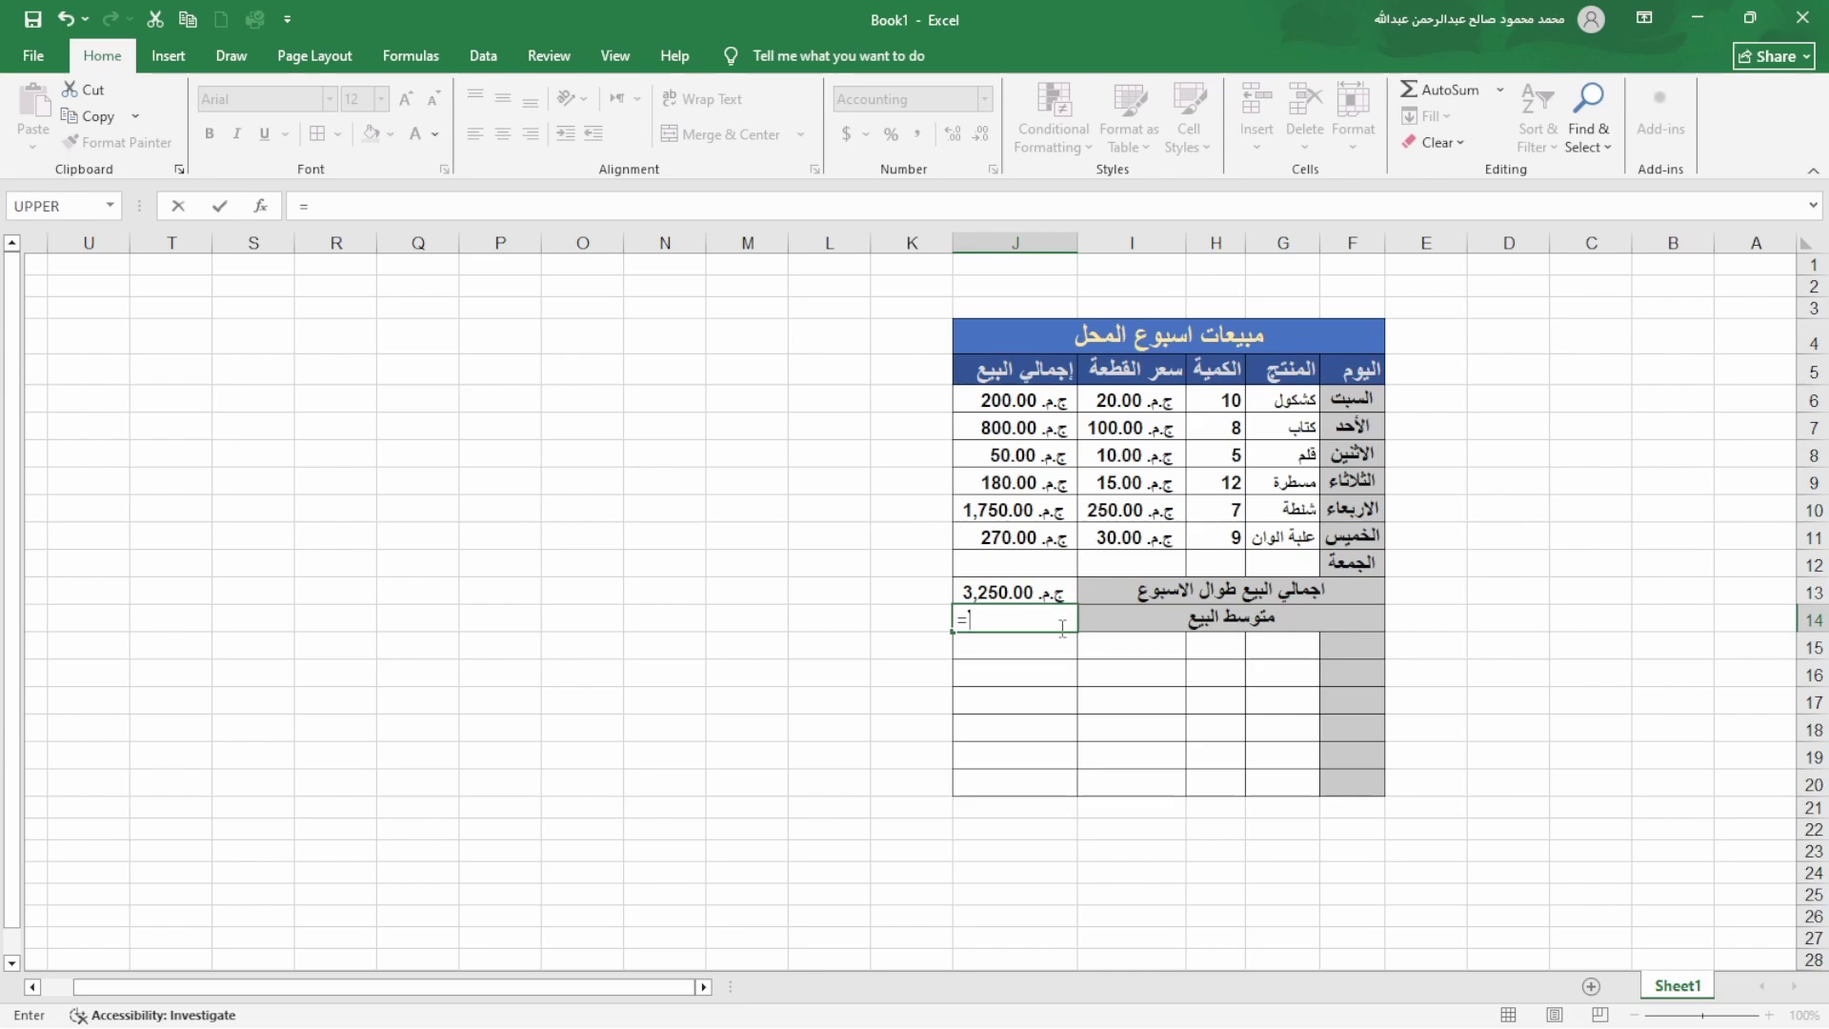
type("شرثق")
key("BackSpace")
key("BackSpace")
key("BackSpace")
key("BackSpace")
type("ar")
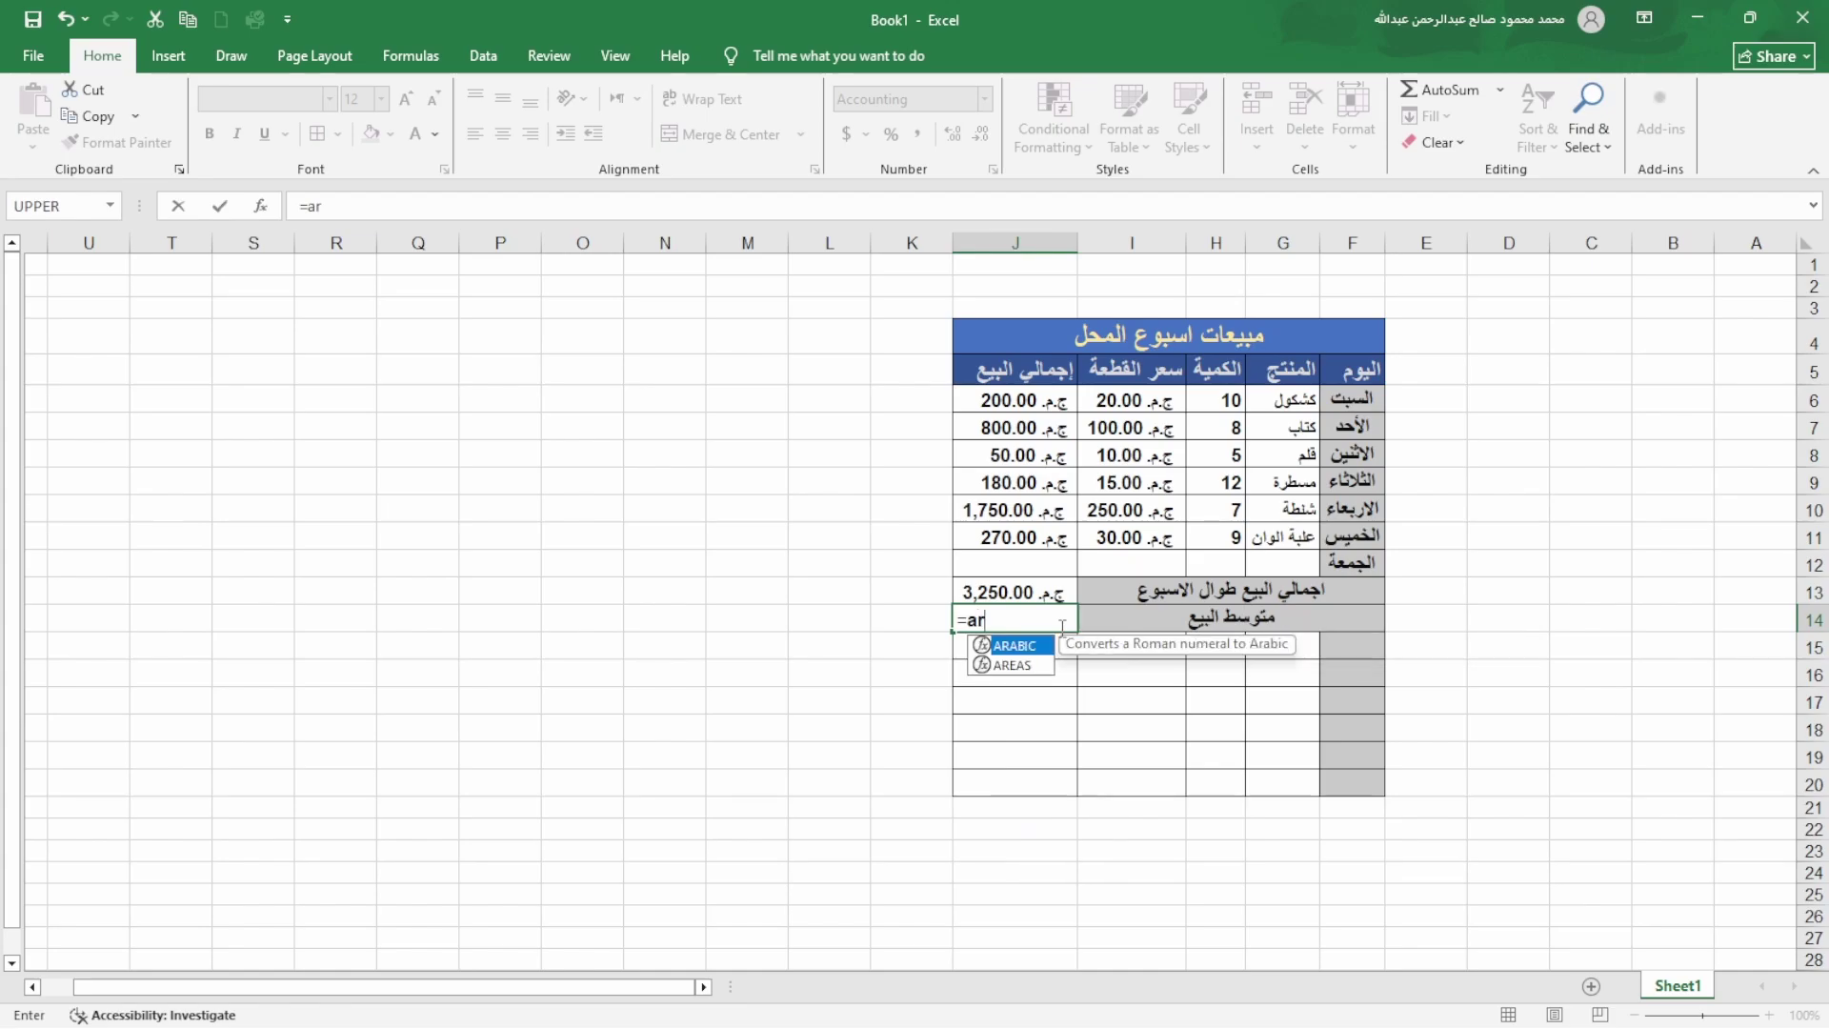
key("BackSpace")
type("ver")
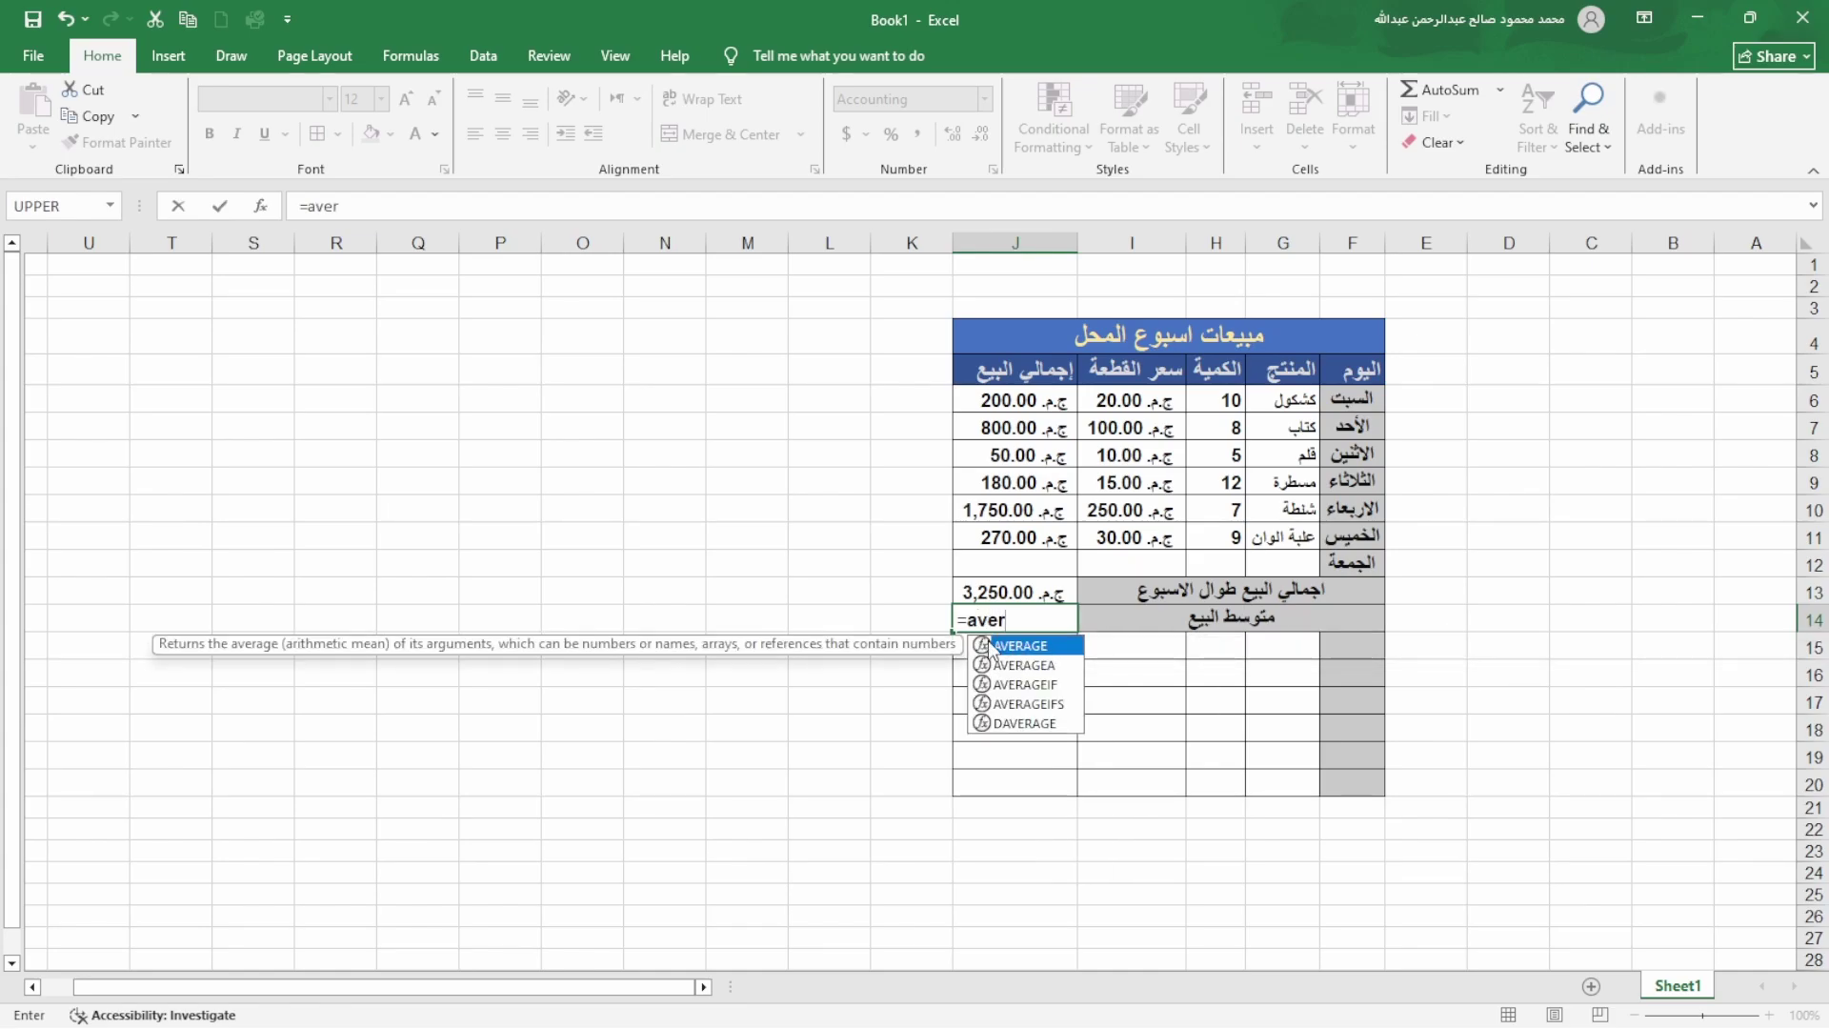
double_click(988, 648)
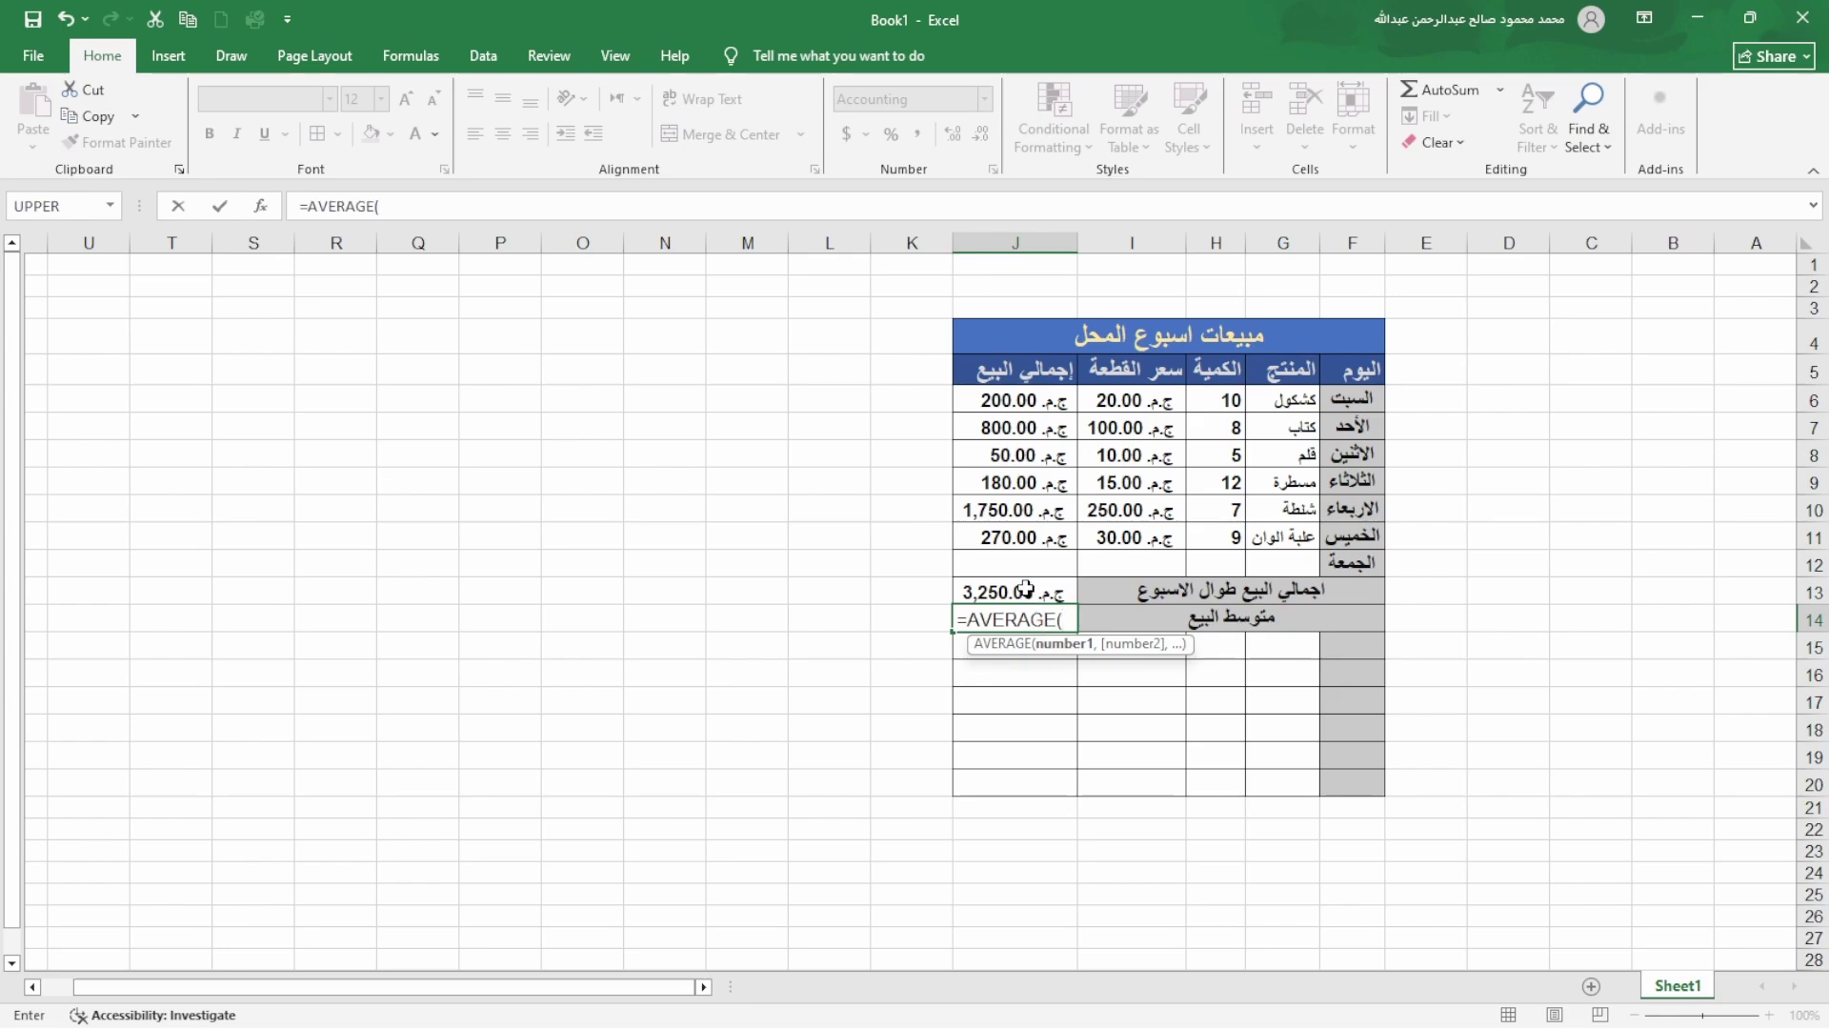
left_click_drag(1029, 399, 1045, 544)
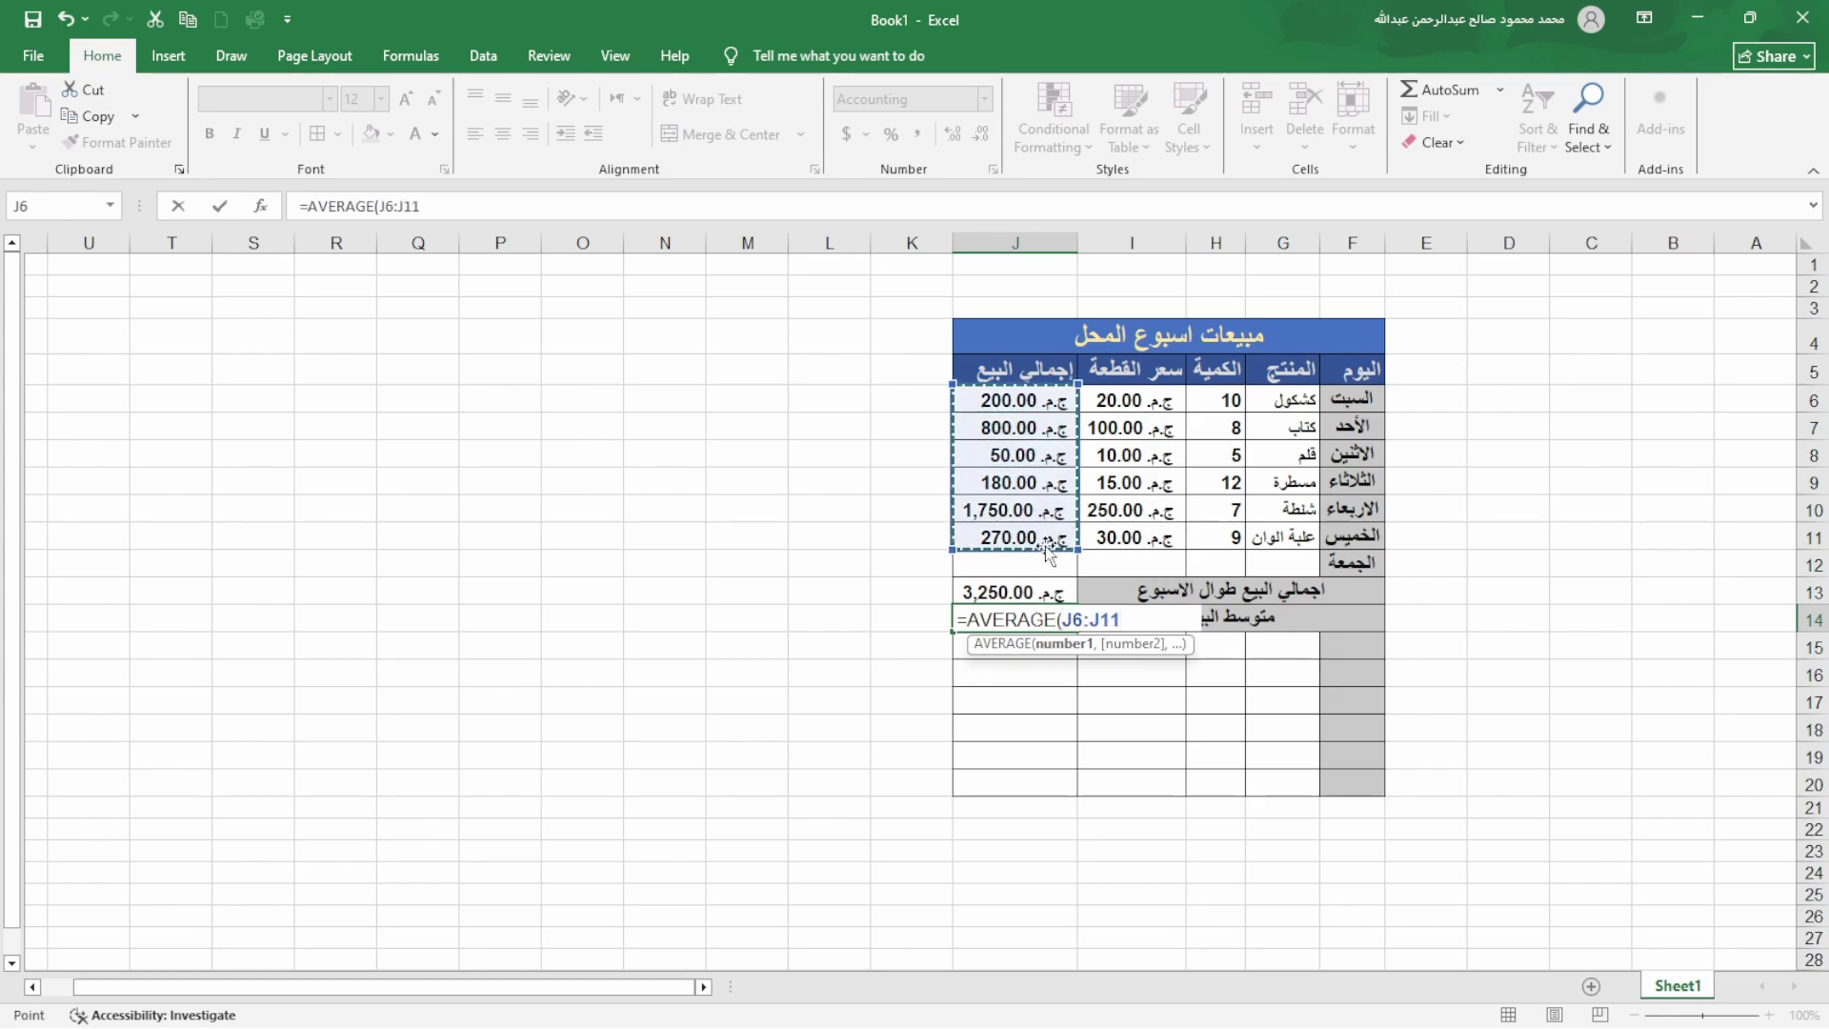
key("Return")
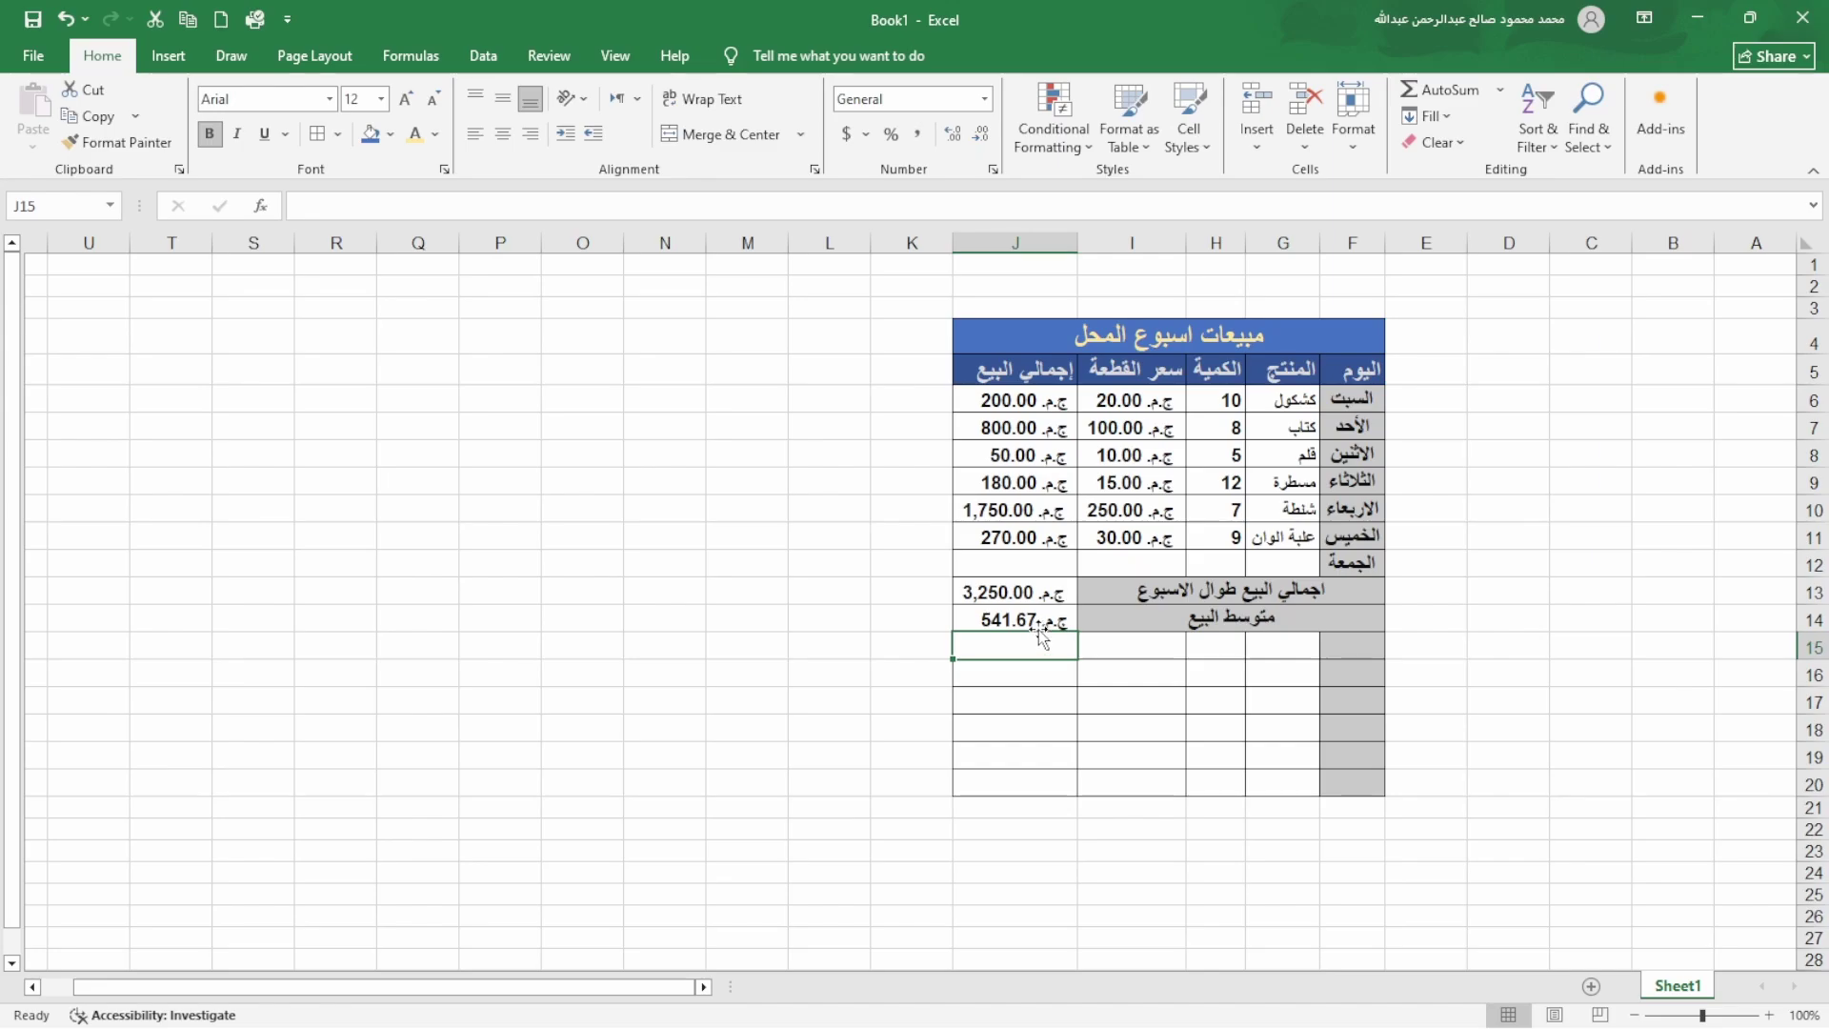
left_click(1348, 645)
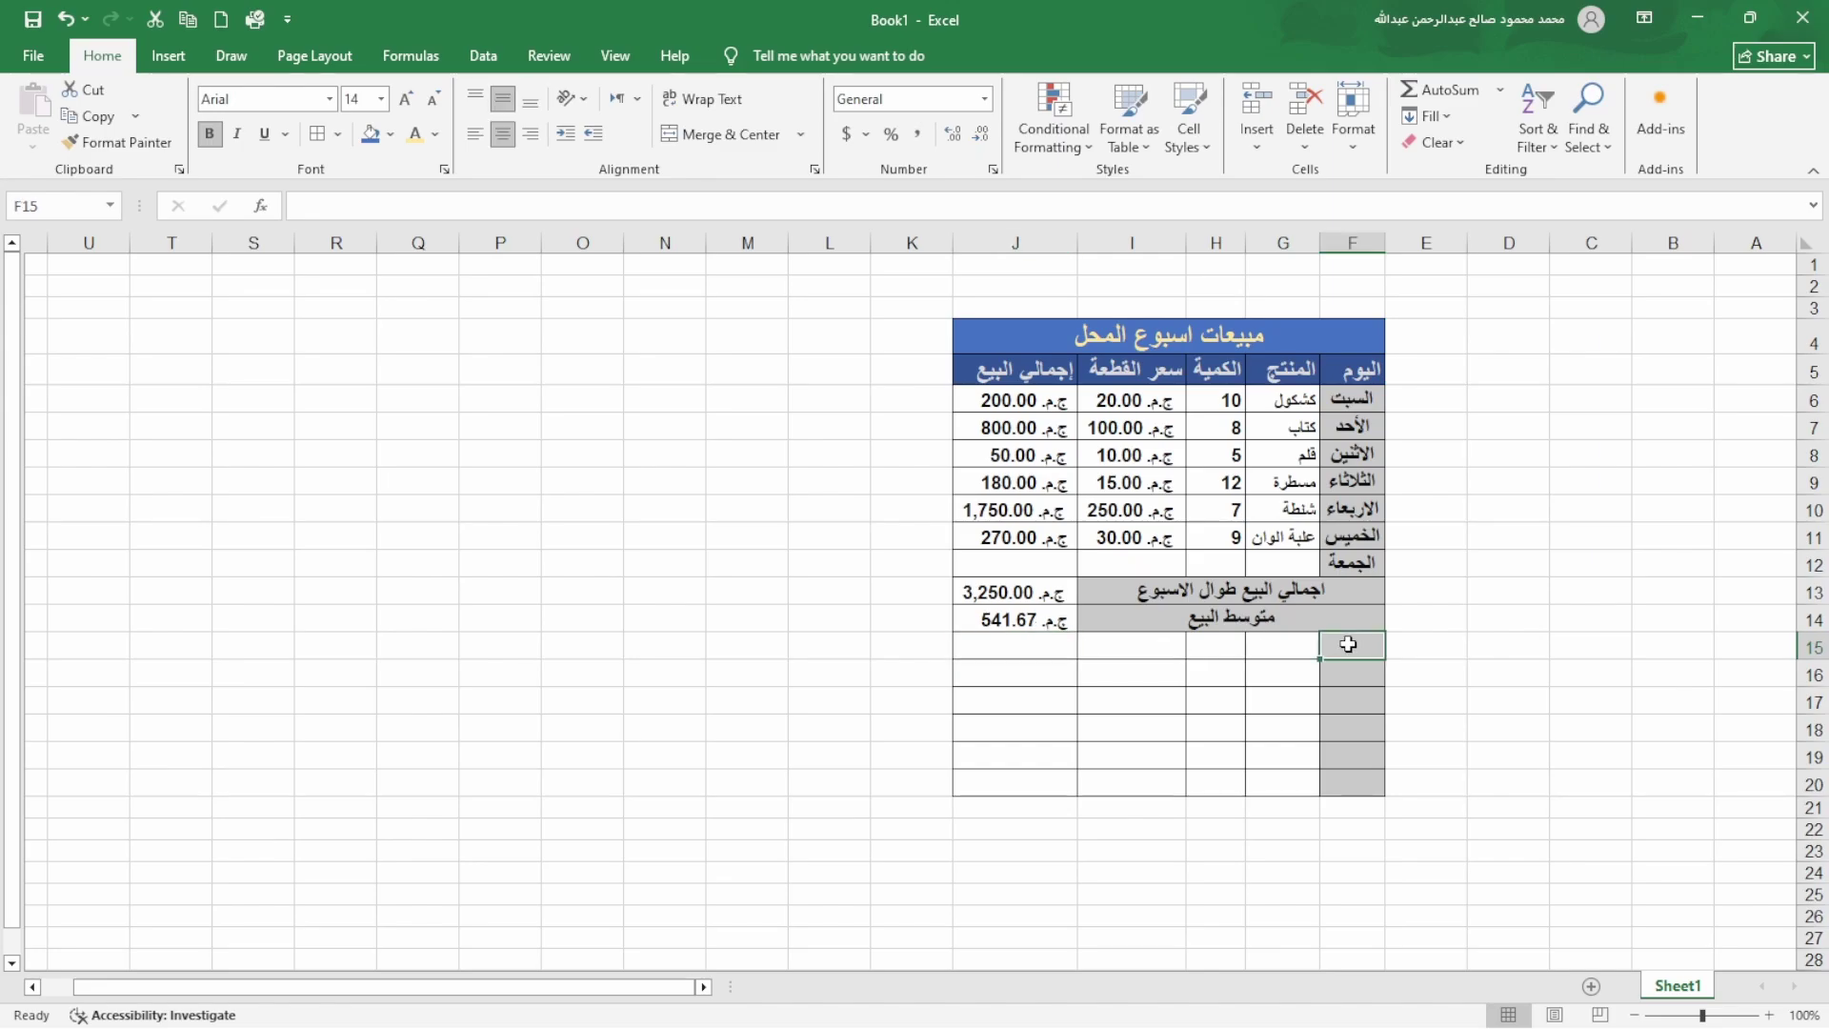
left_click_drag(1349, 645, 1095, 637)
left_click(1094, 639)
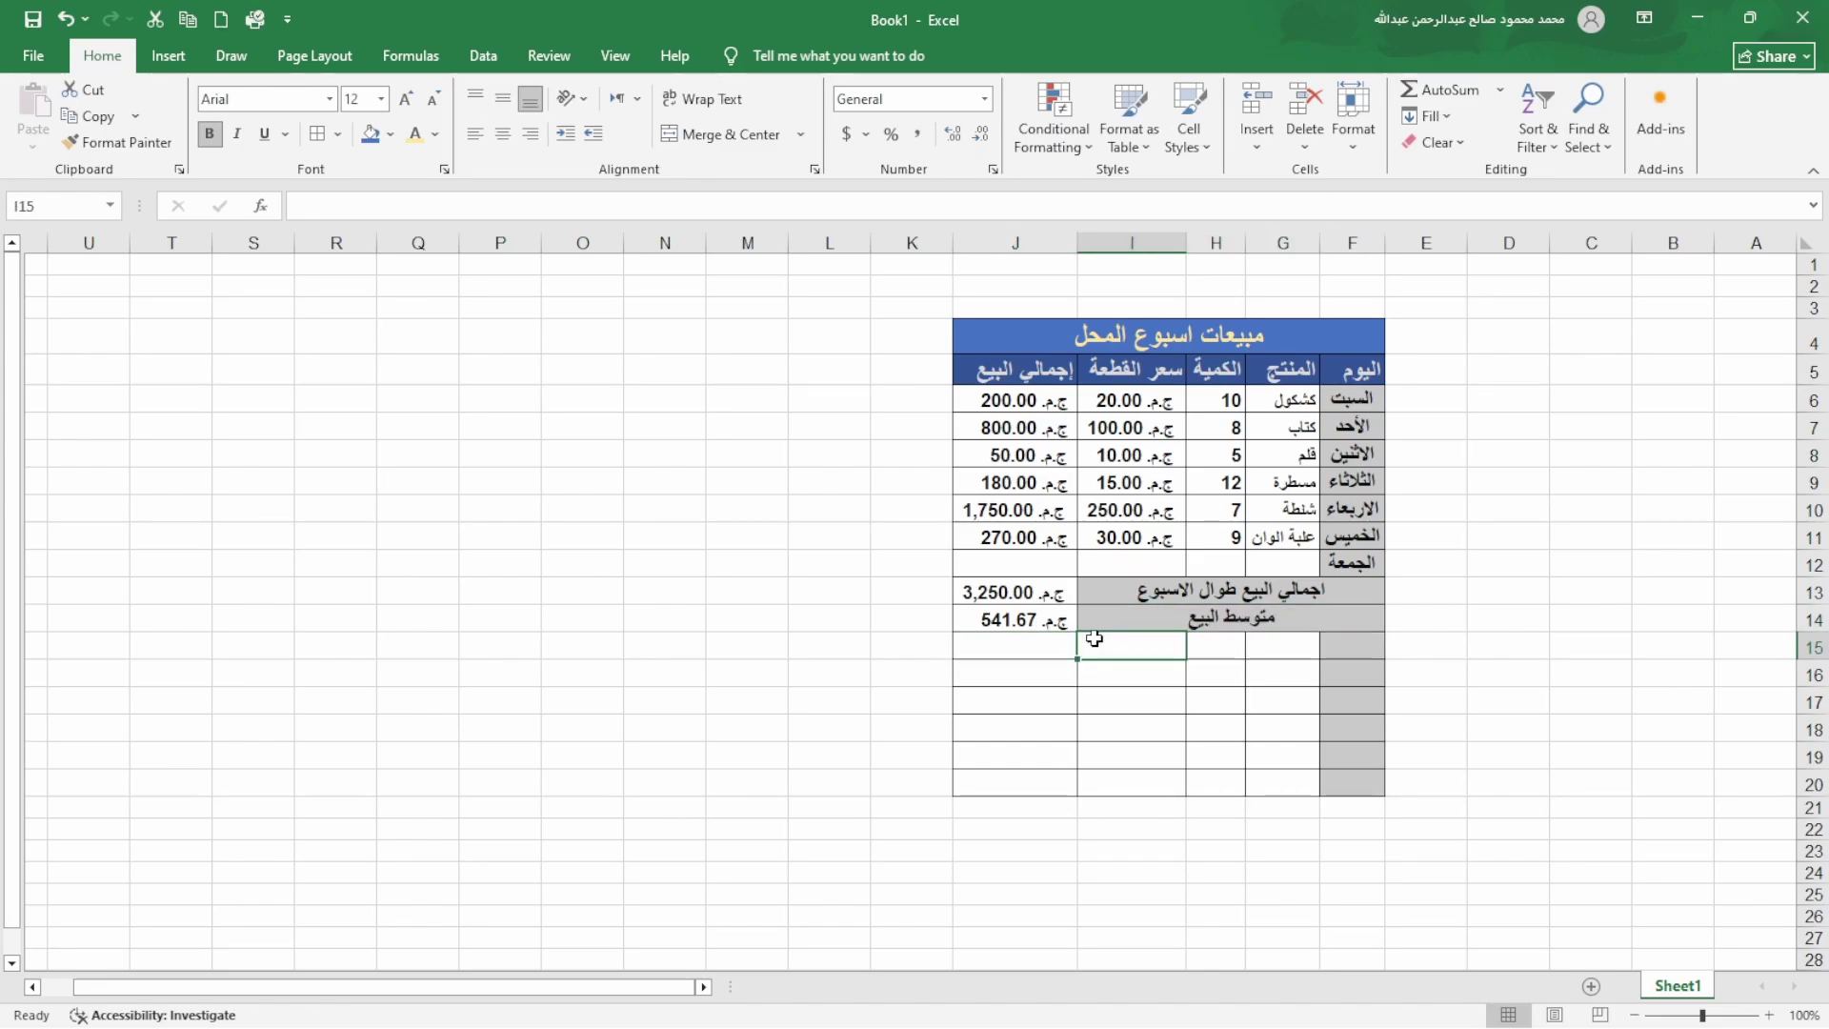
left_click(1349, 639)
left_click(1353, 618)
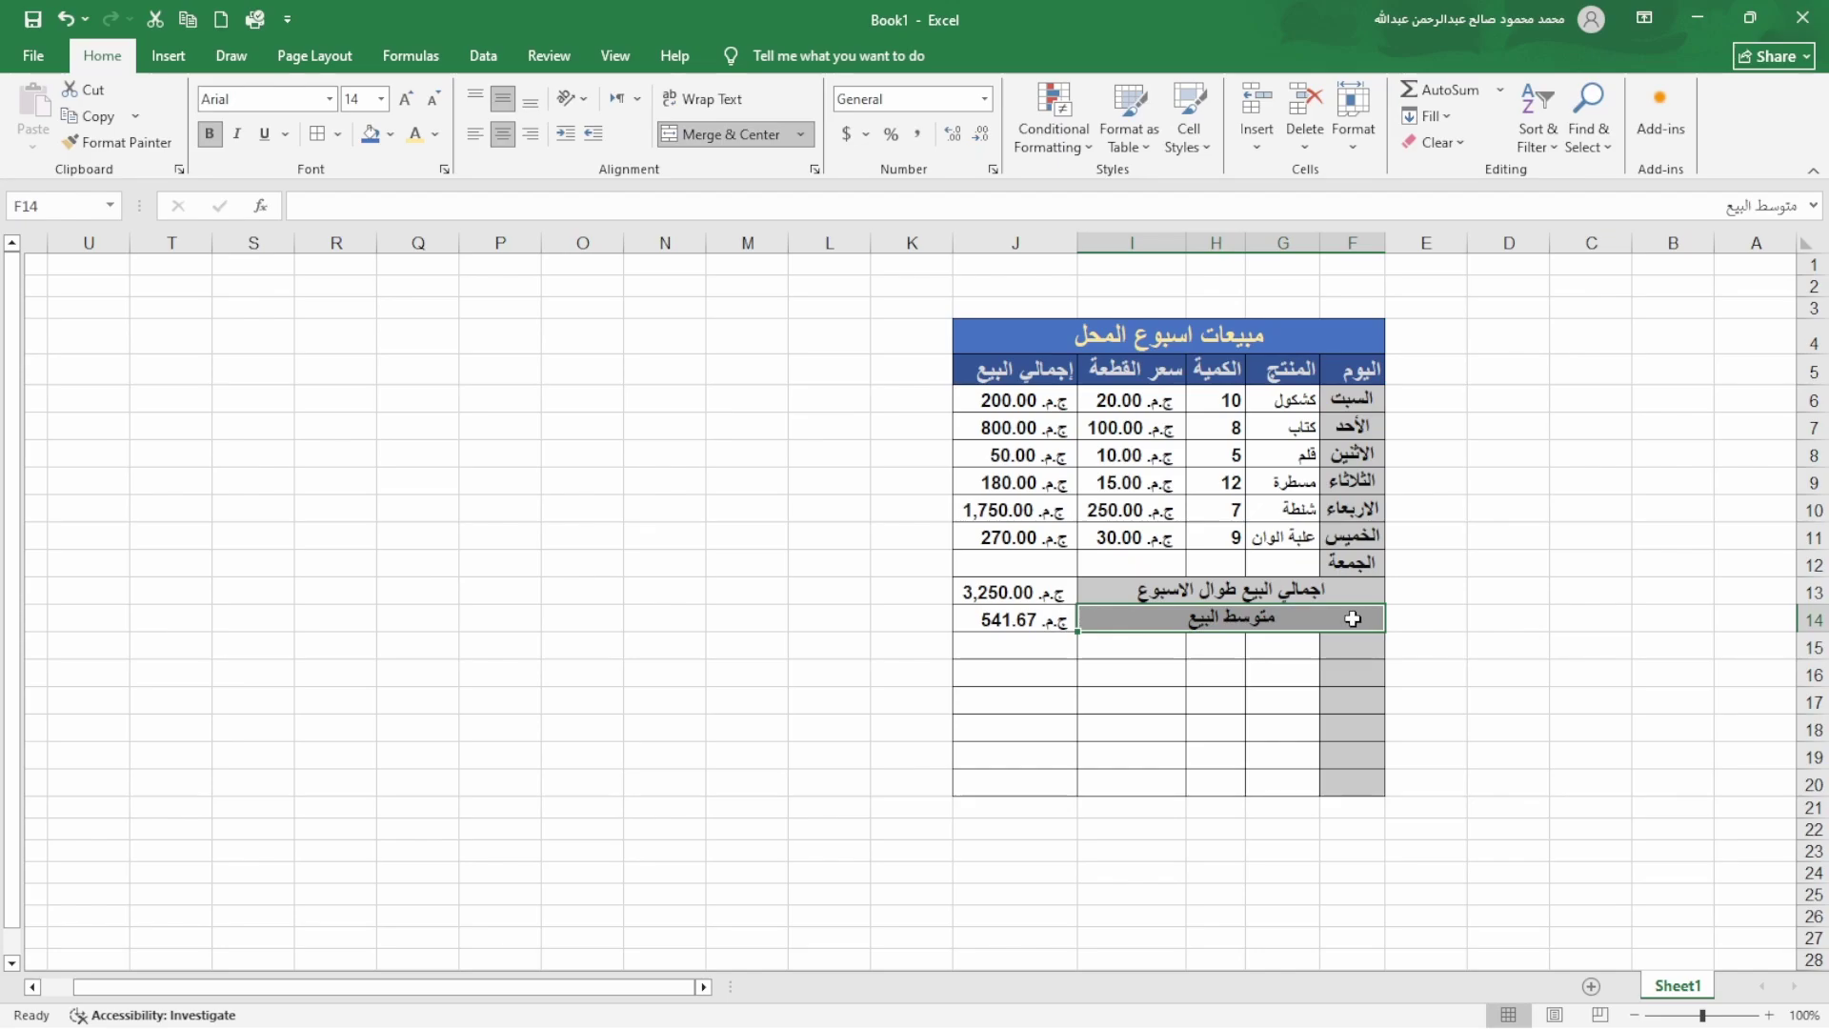
left_click(1341, 647)
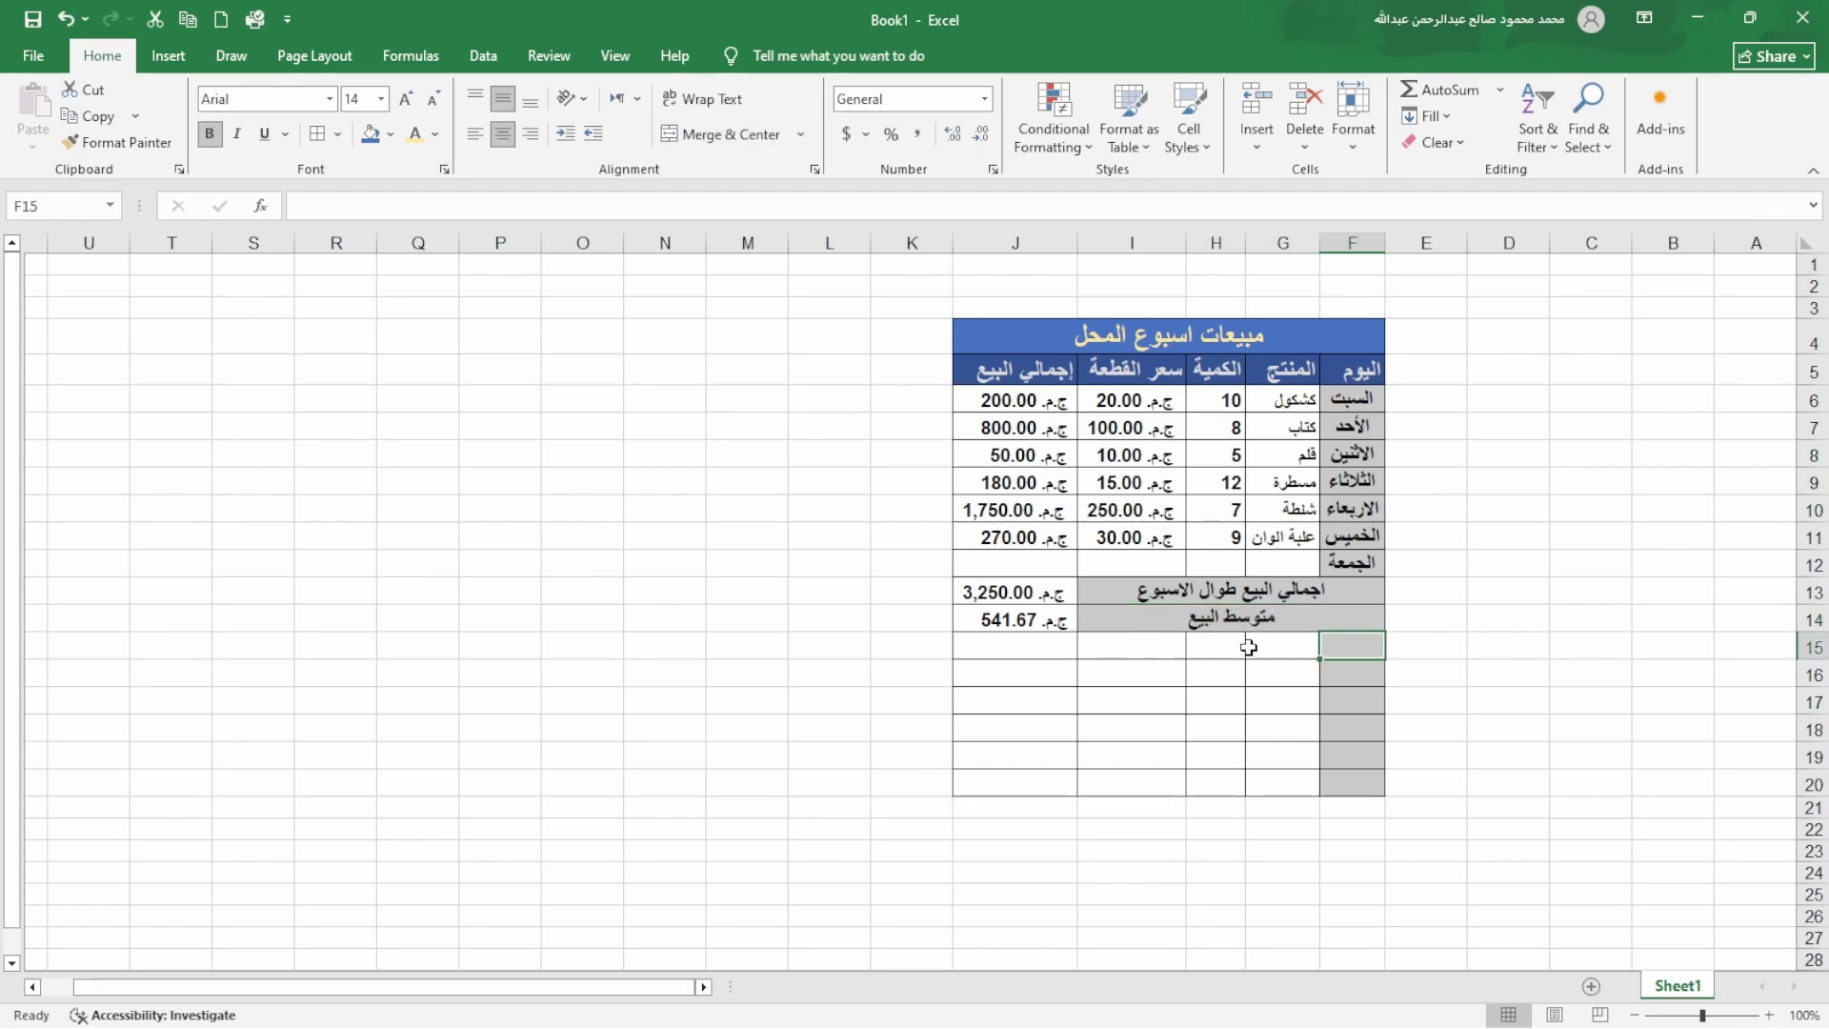
- Copy the merged label formatting of F14 to F15:I15 and enter the label "الاكثر مبيعا" there
left_click(1321, 618)
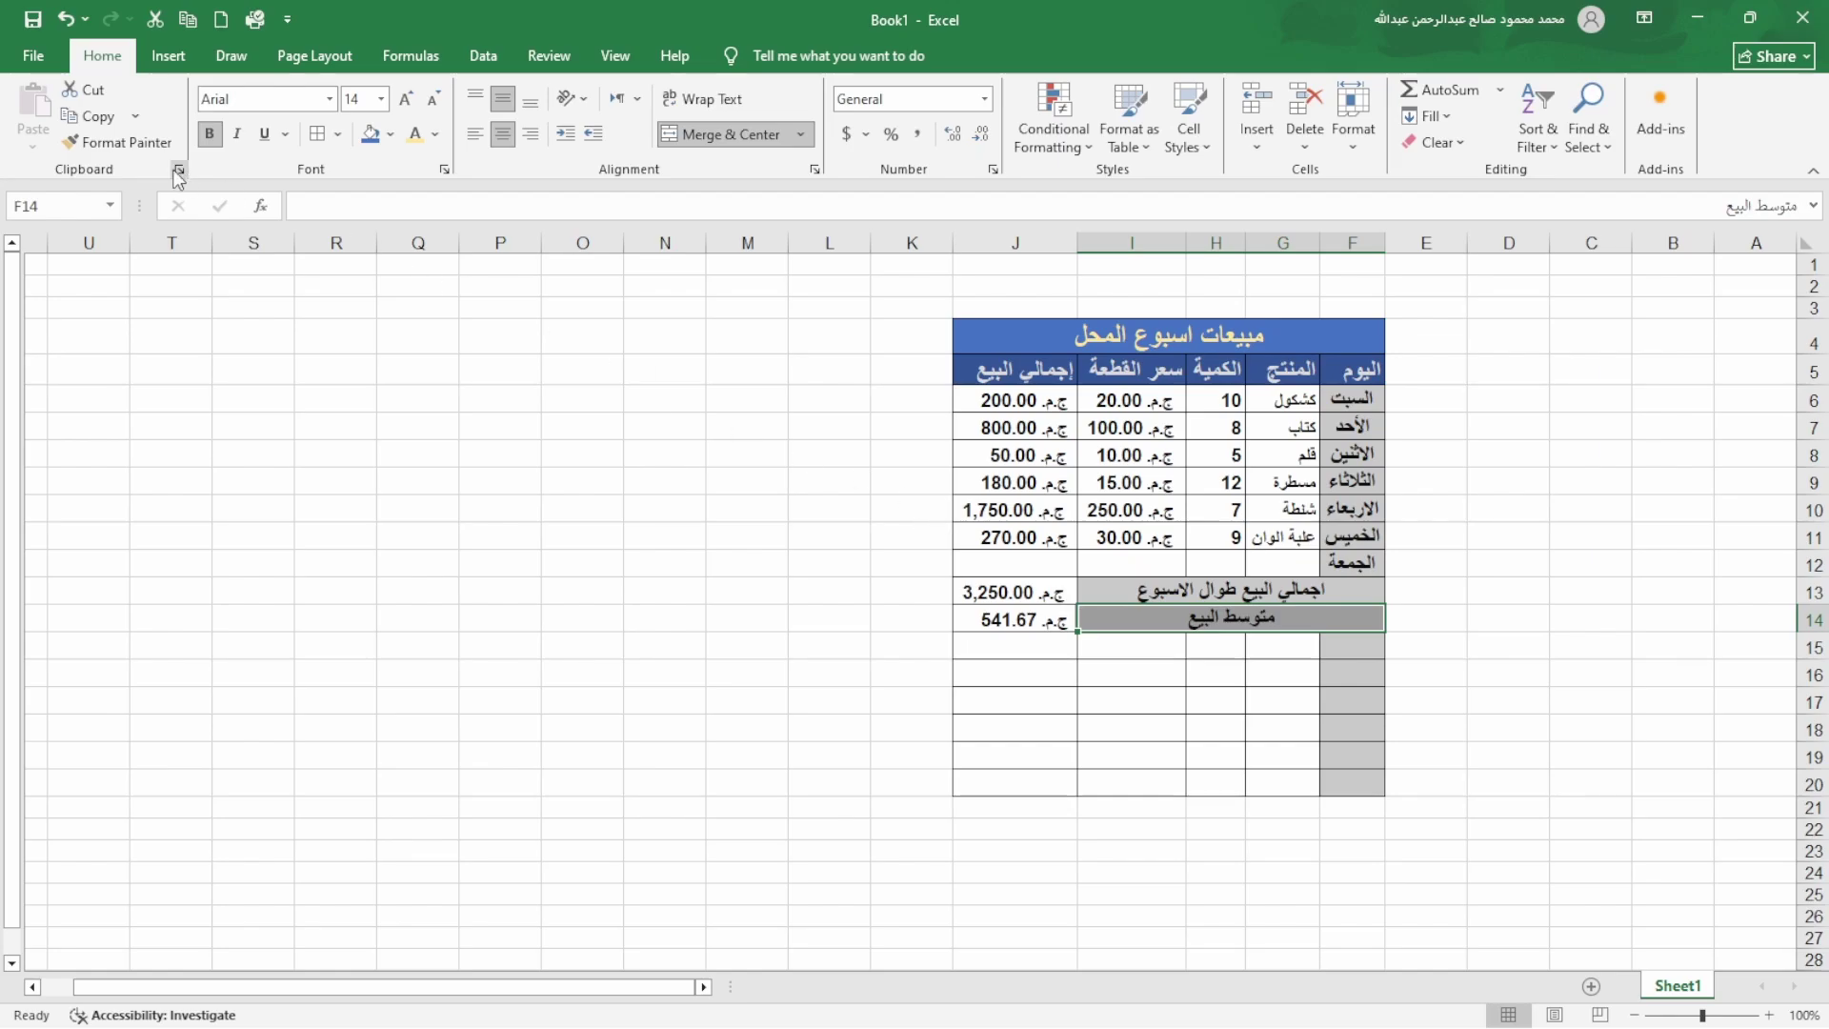
left_click(115, 139)
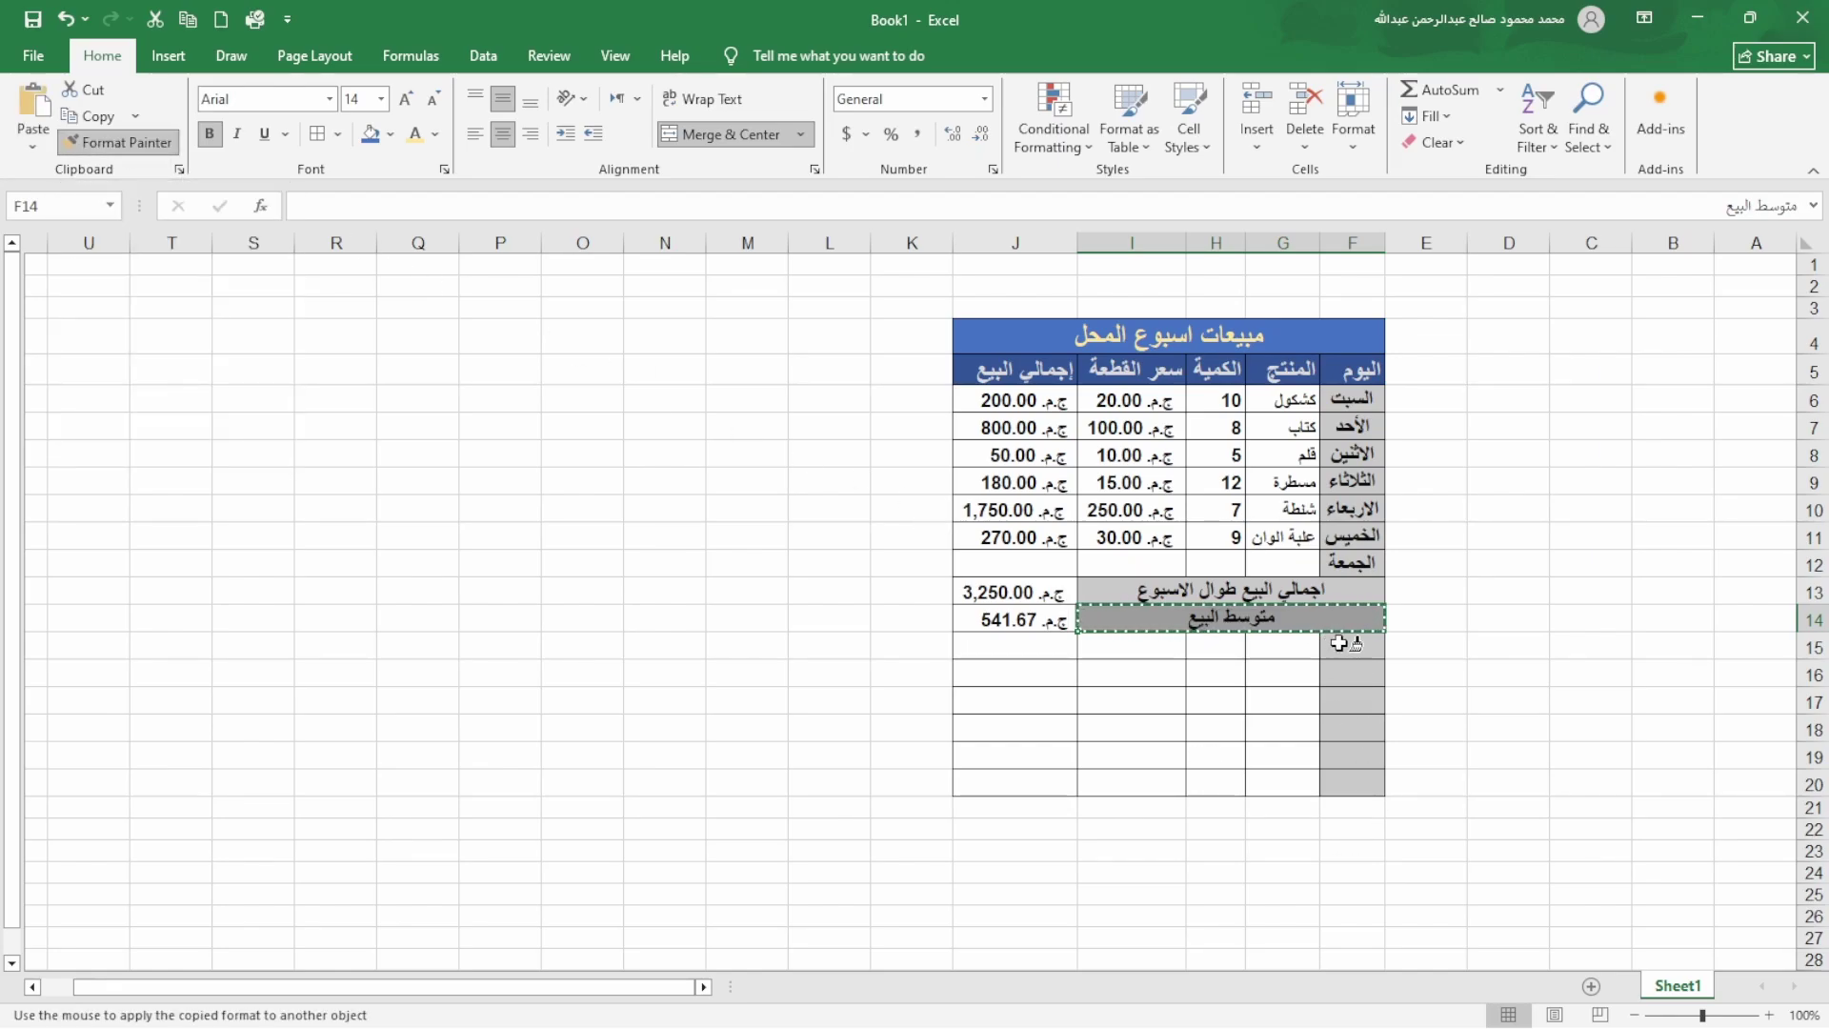
left_click_drag(1340, 645, 1105, 646)
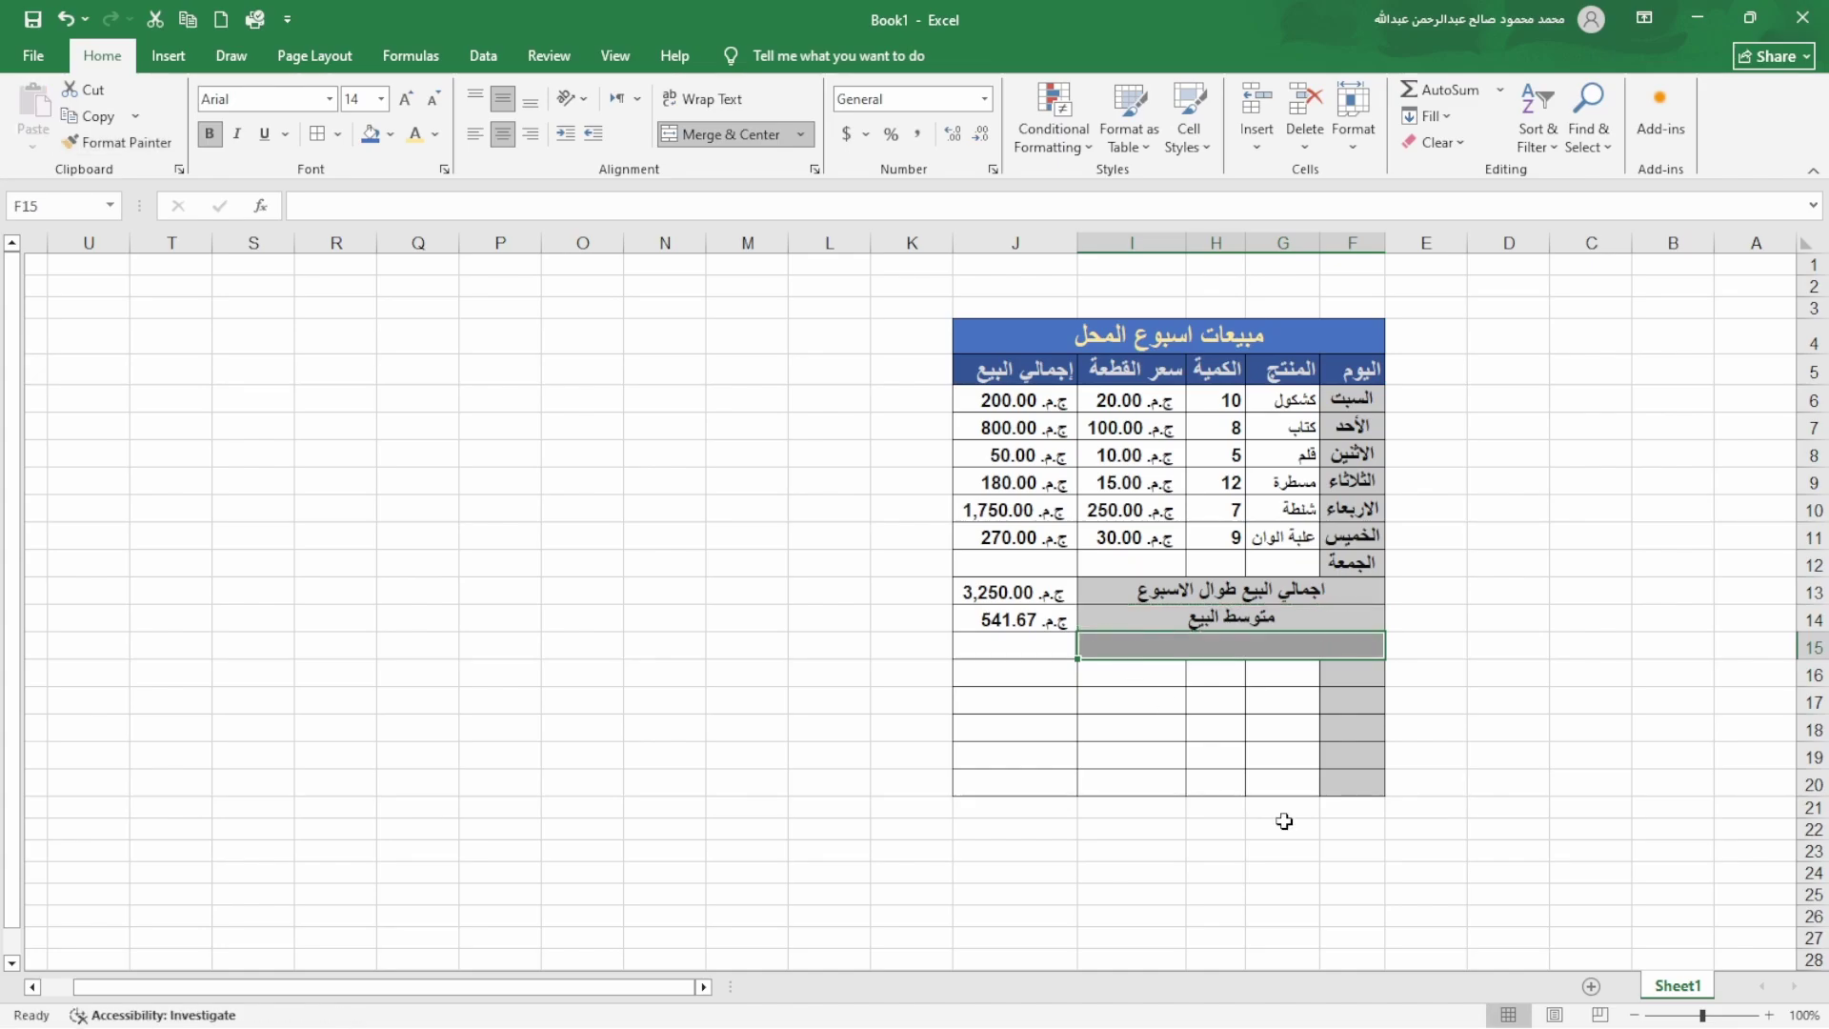
double_click(1295, 643)
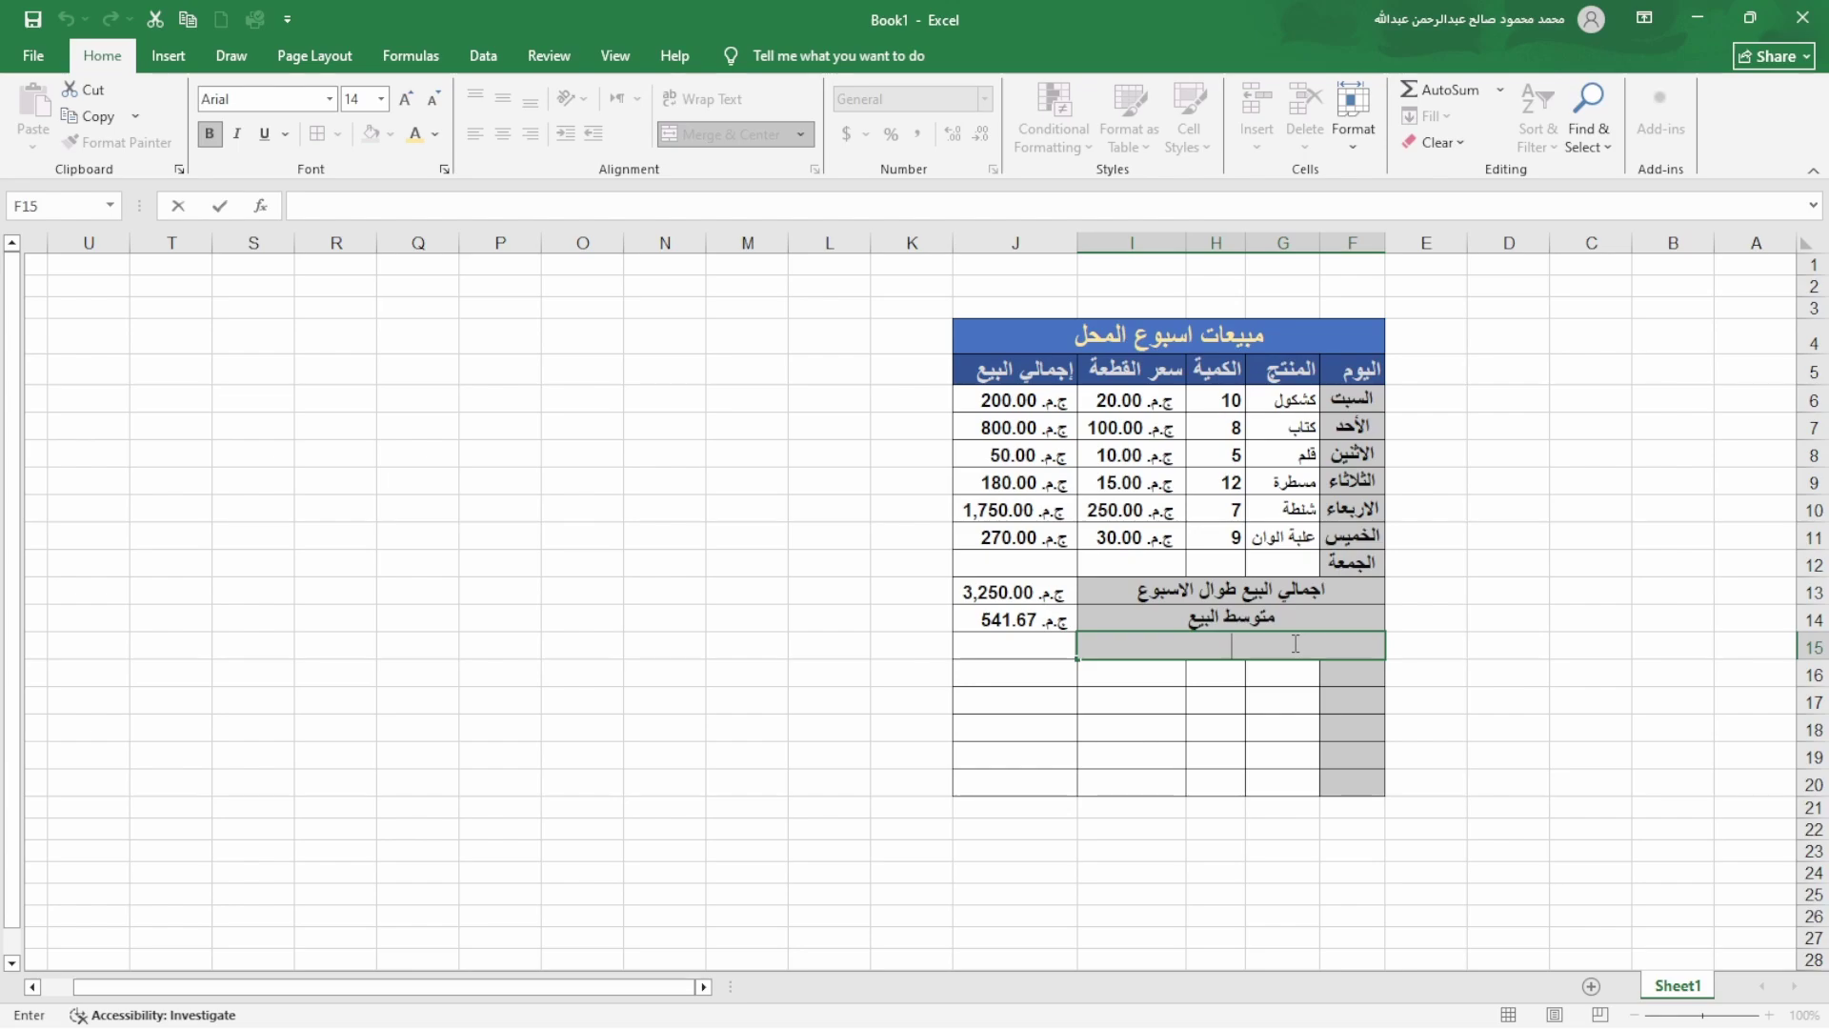
type("الاكثر مبيعا")
left_click(1334, 677)
- Copy the merged label formatting of F15 to F16:I16 and enter the label "الاقل مبيعا" there
left_click(1324, 646)
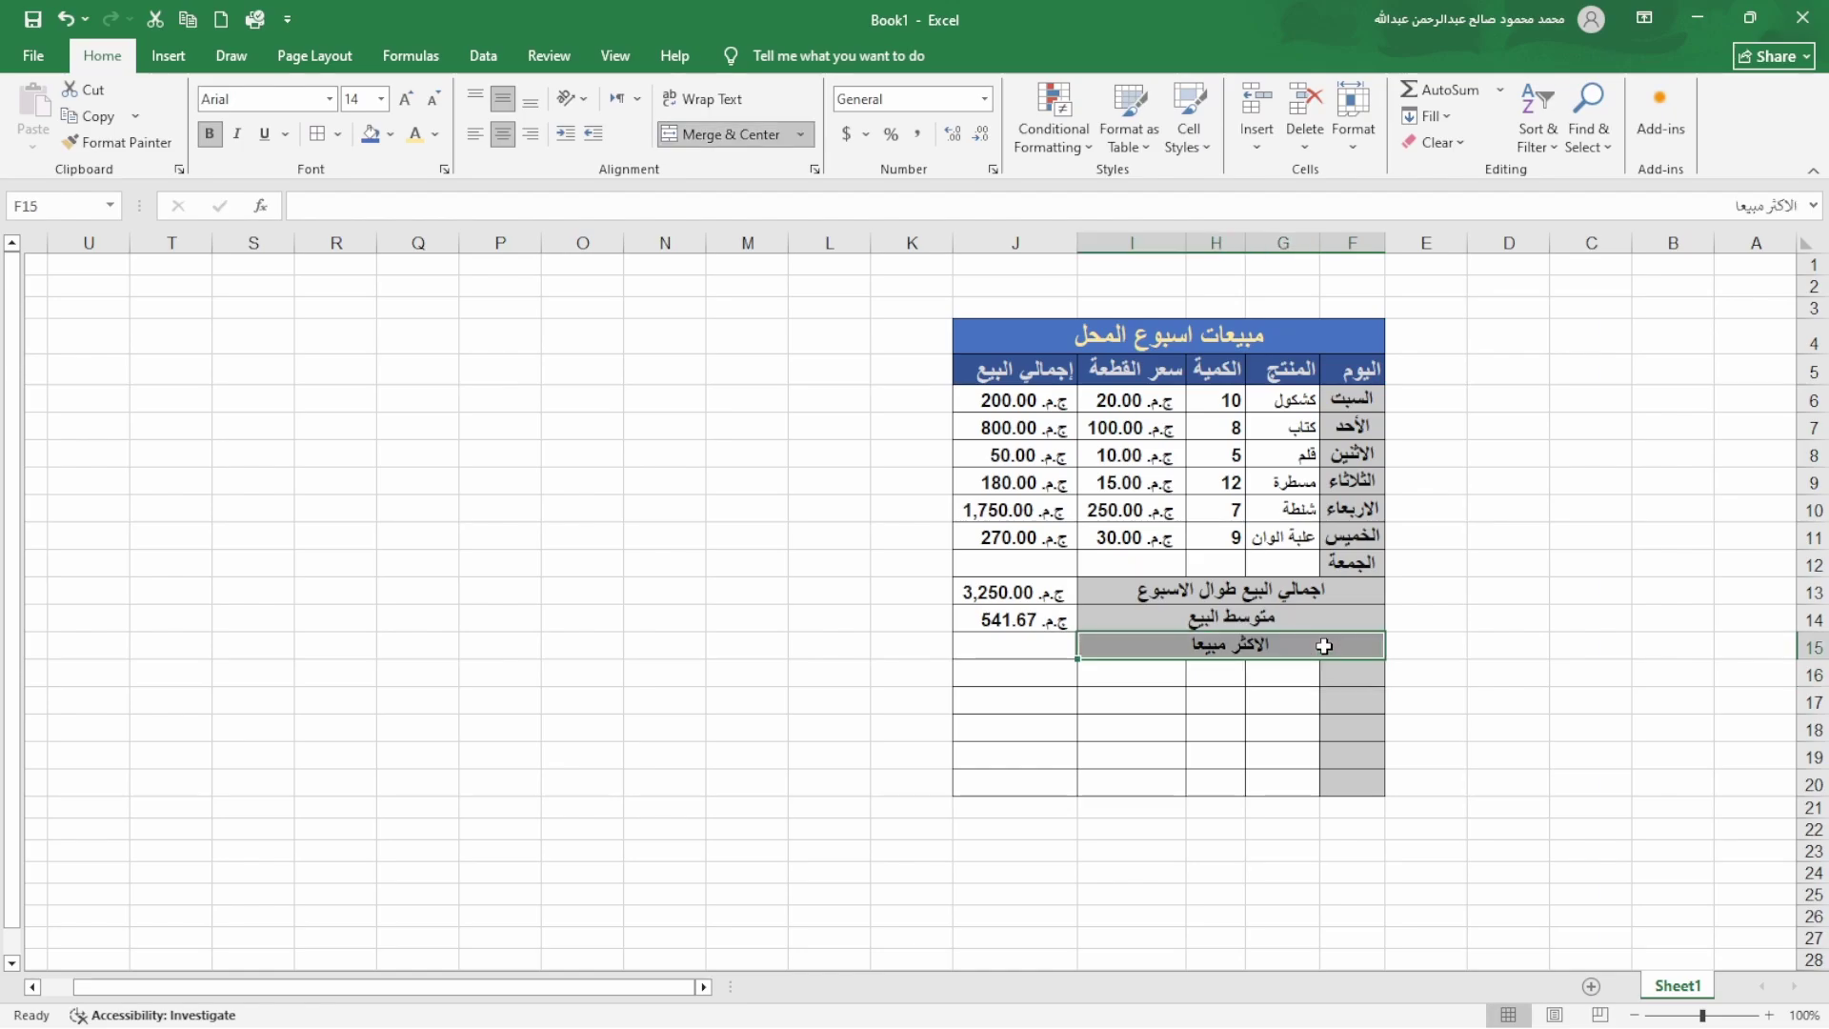
left_click(175, 142)
mouse_move(1320, 667)
left_mouse_down()
mouse_move(1143, 671)
mouse_move(1276, 674)
left_mouse_up()
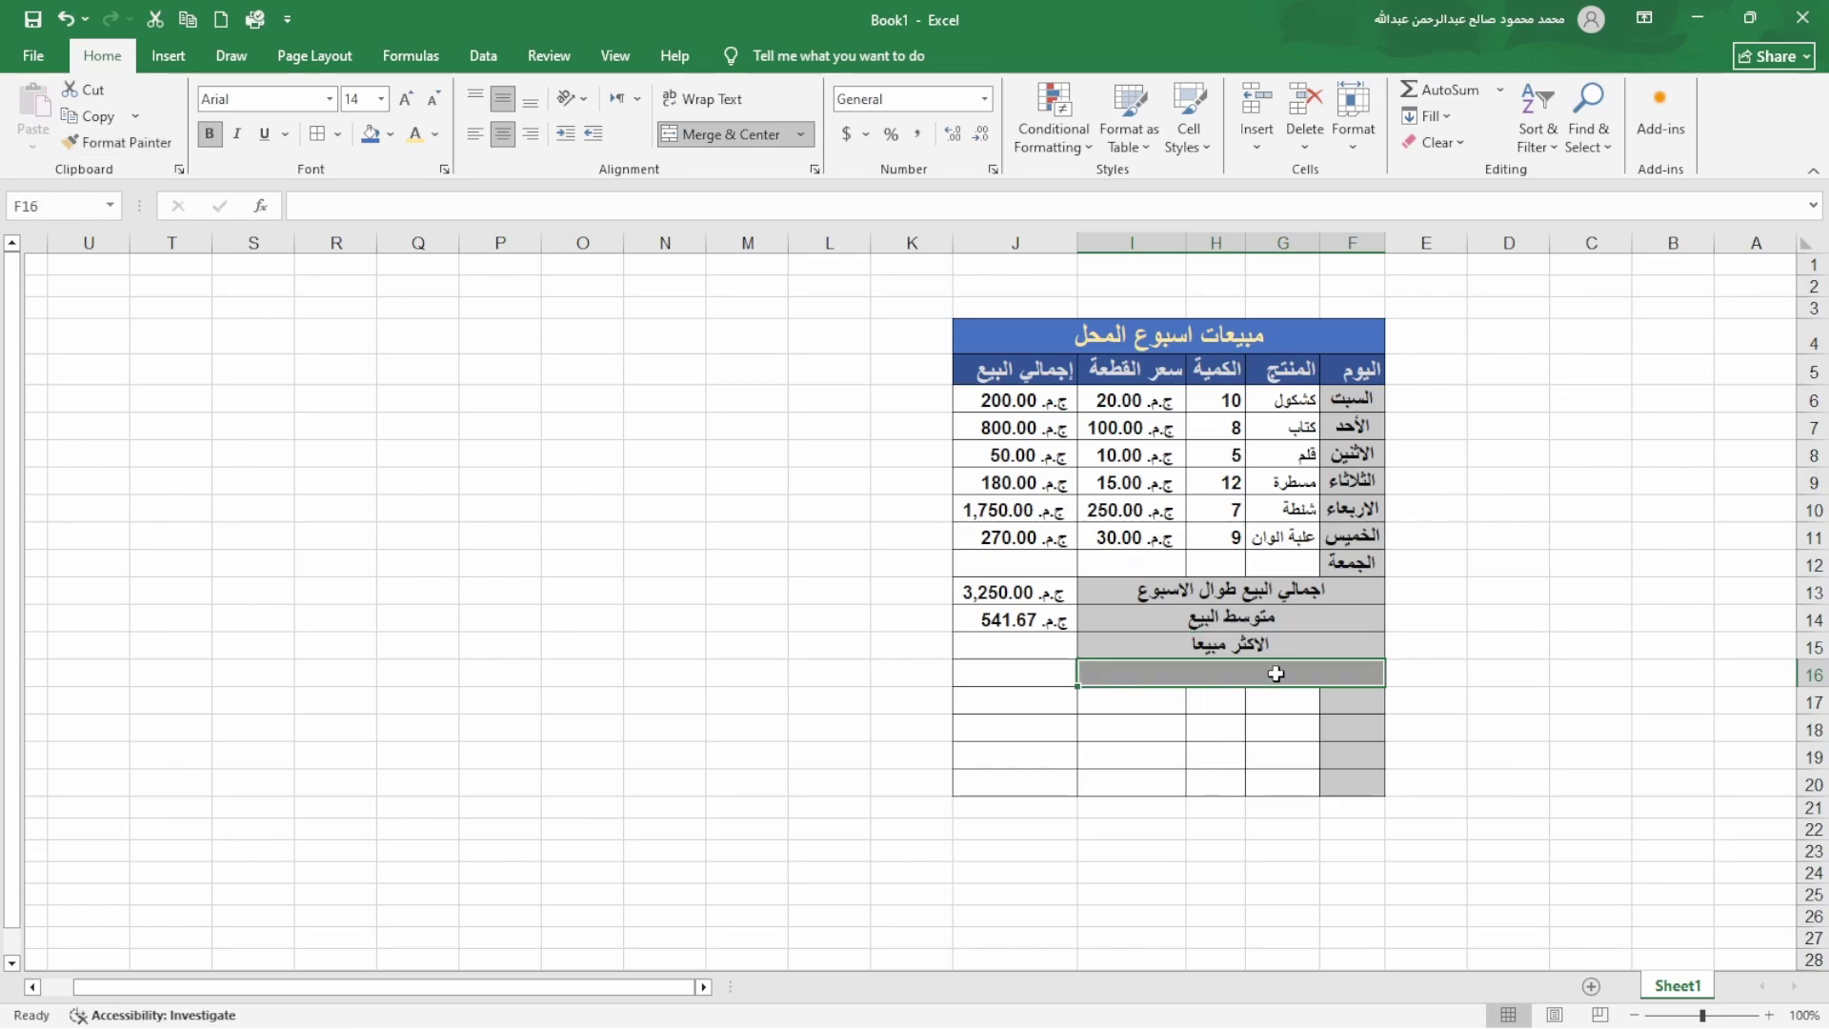
type("ال")
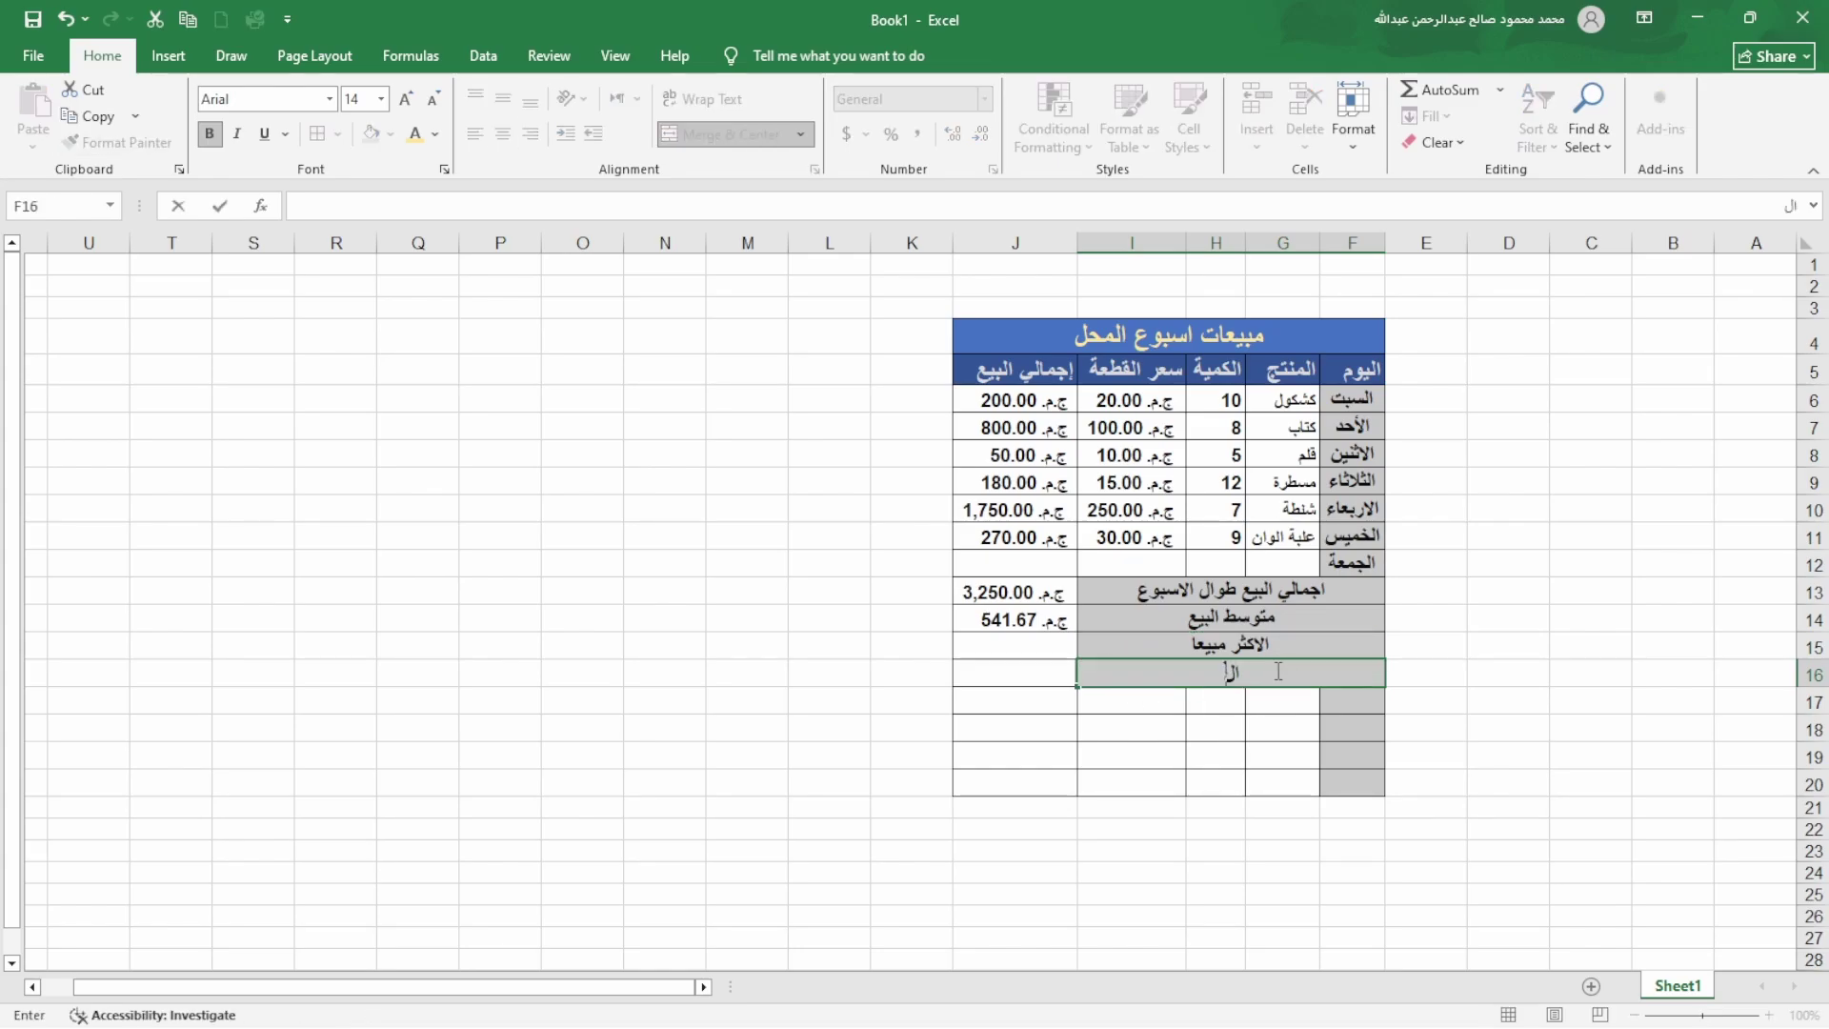
type("اقل مبيعا")
- Enter a MAX formula over J6:J11 in J15 to calculate the highest sale
left_click(991, 648)
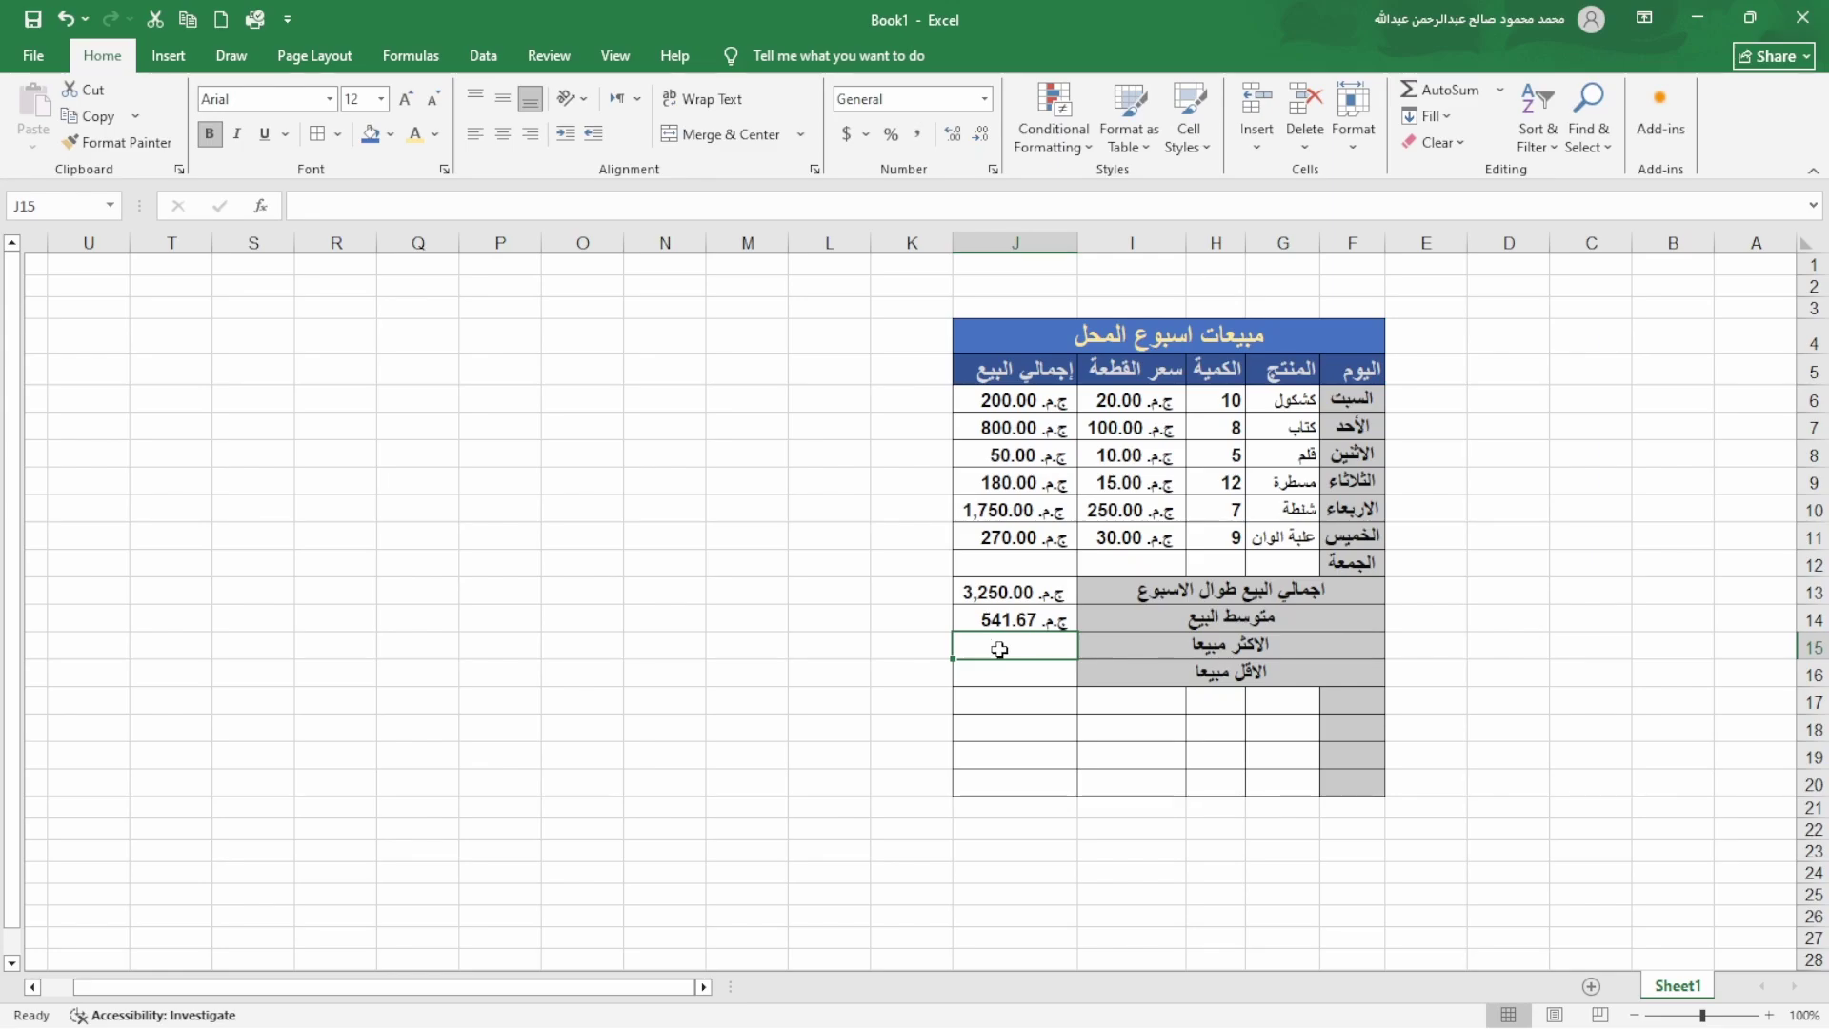
type("=")
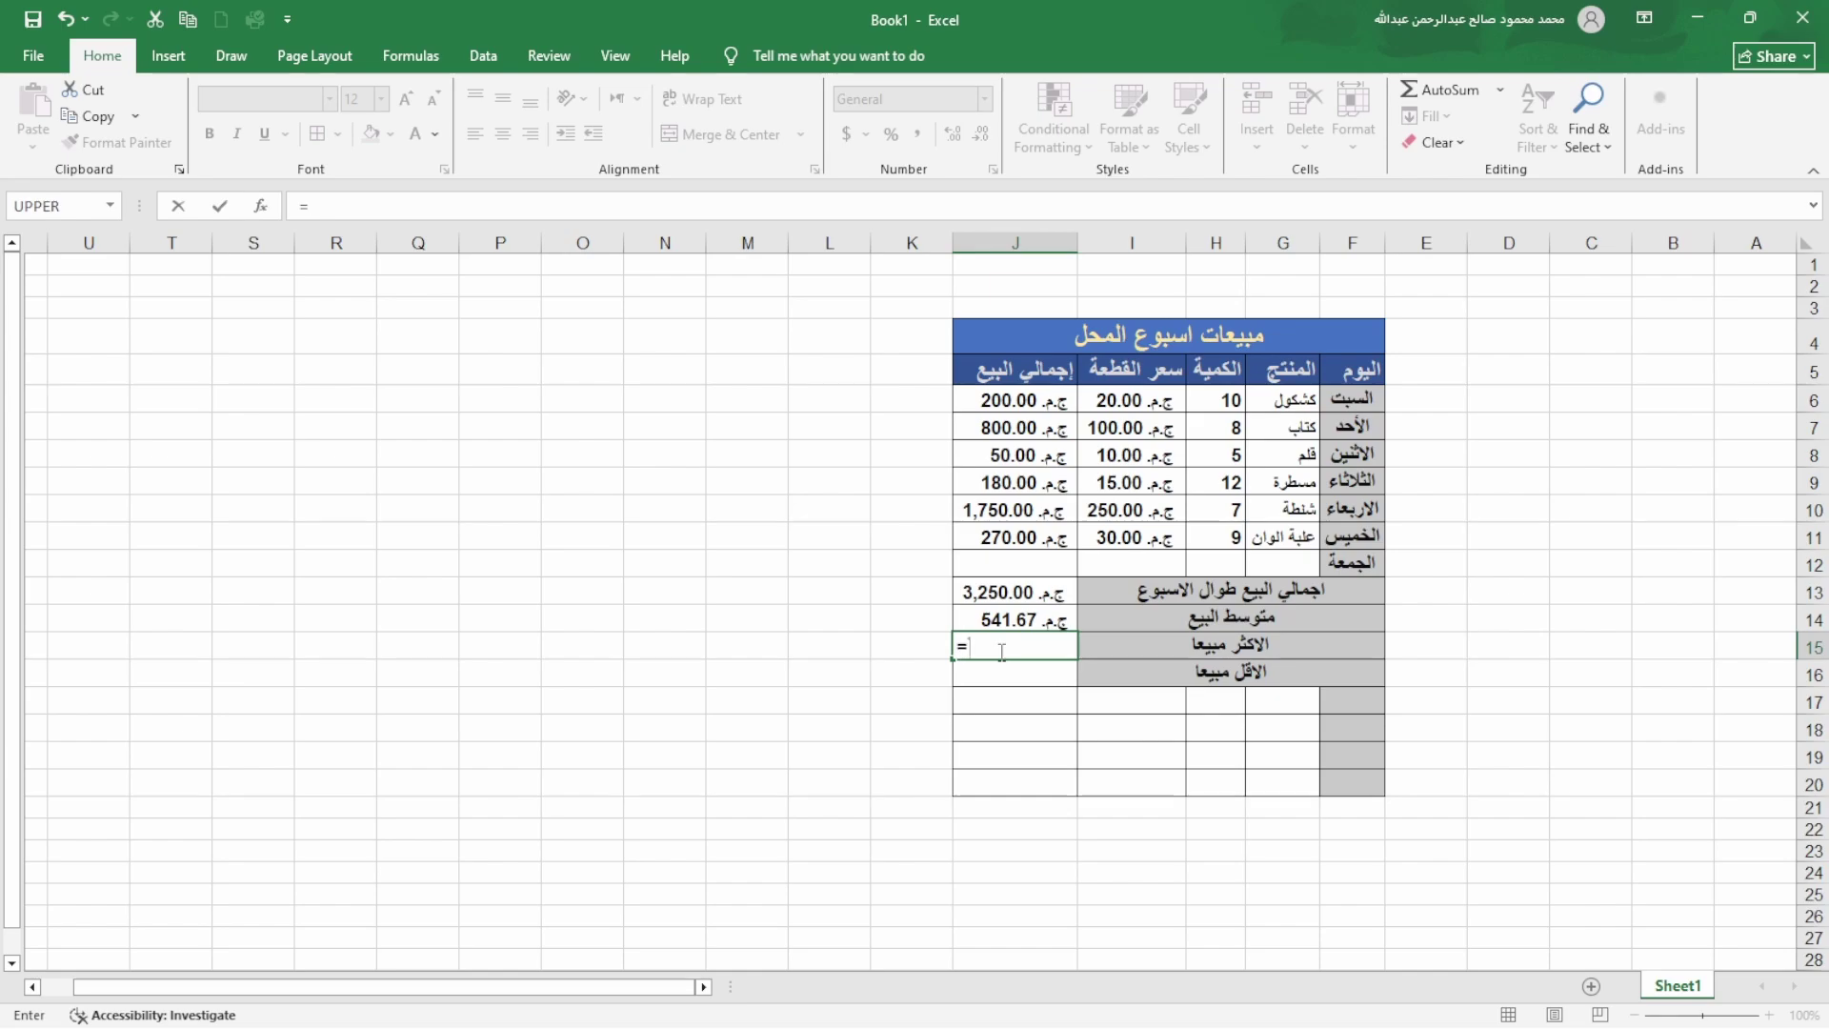
type("max")
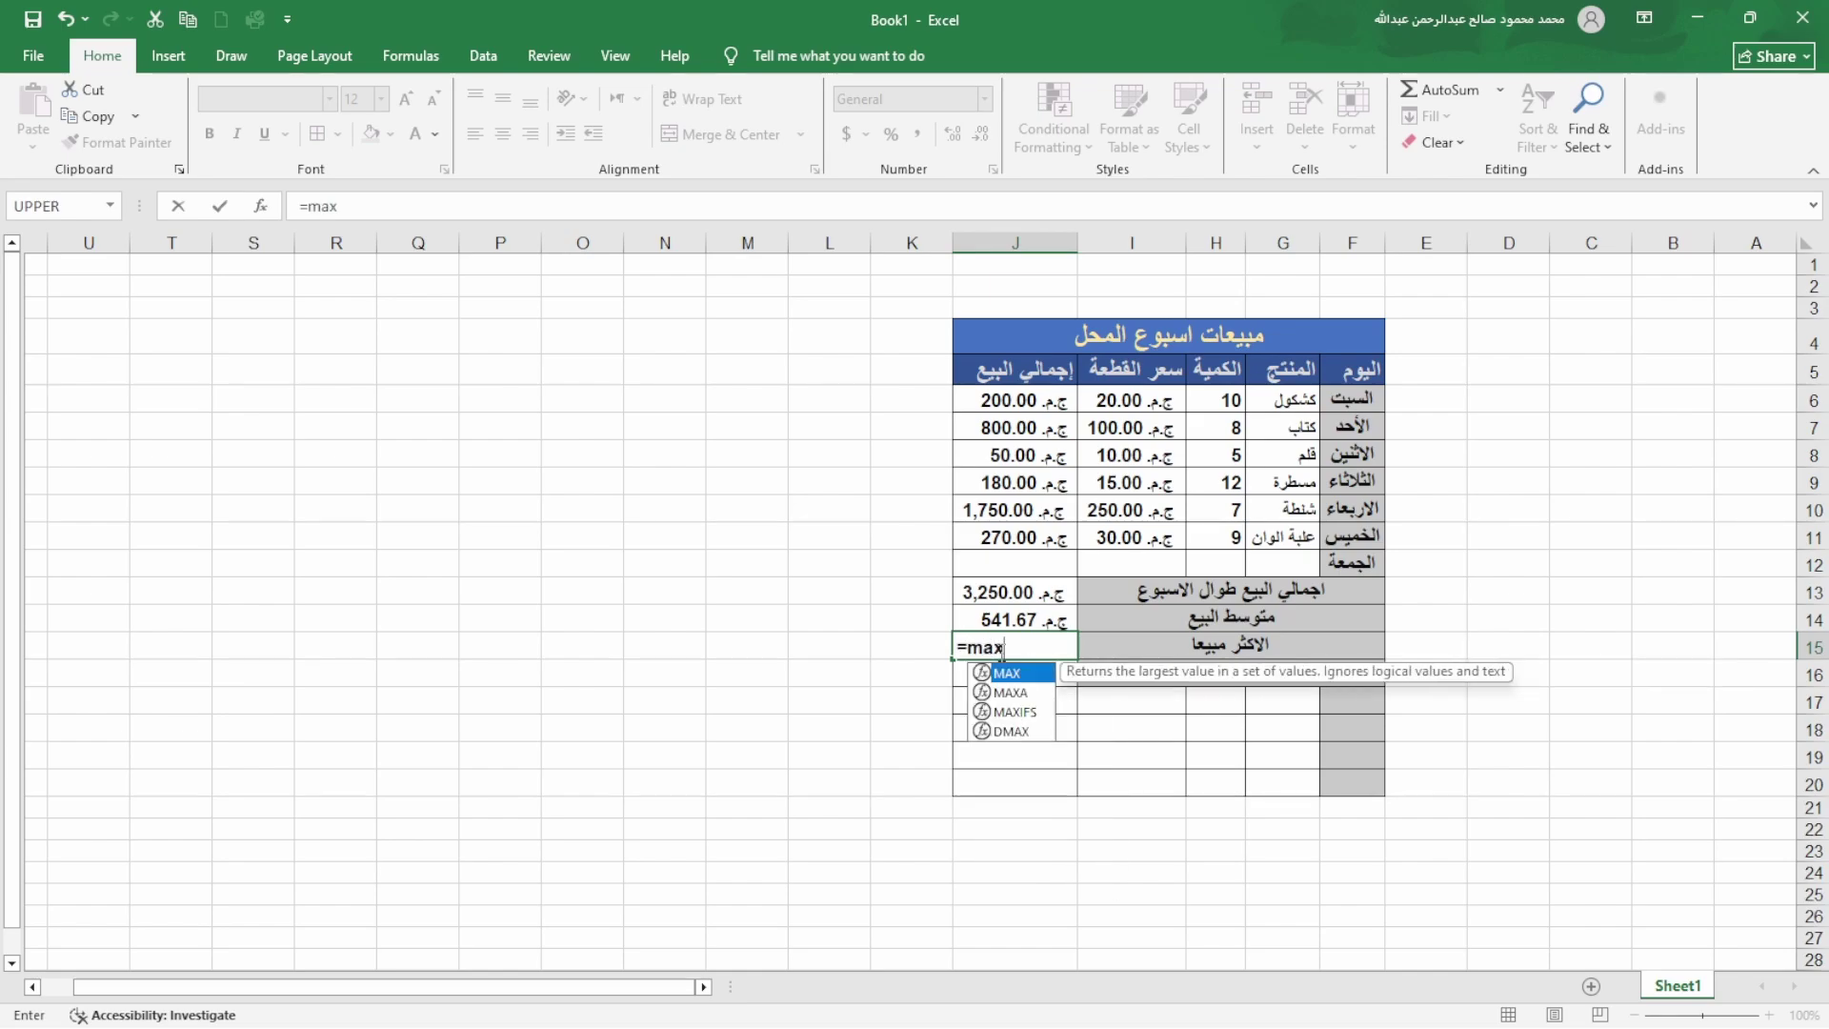
double_click(984, 674)
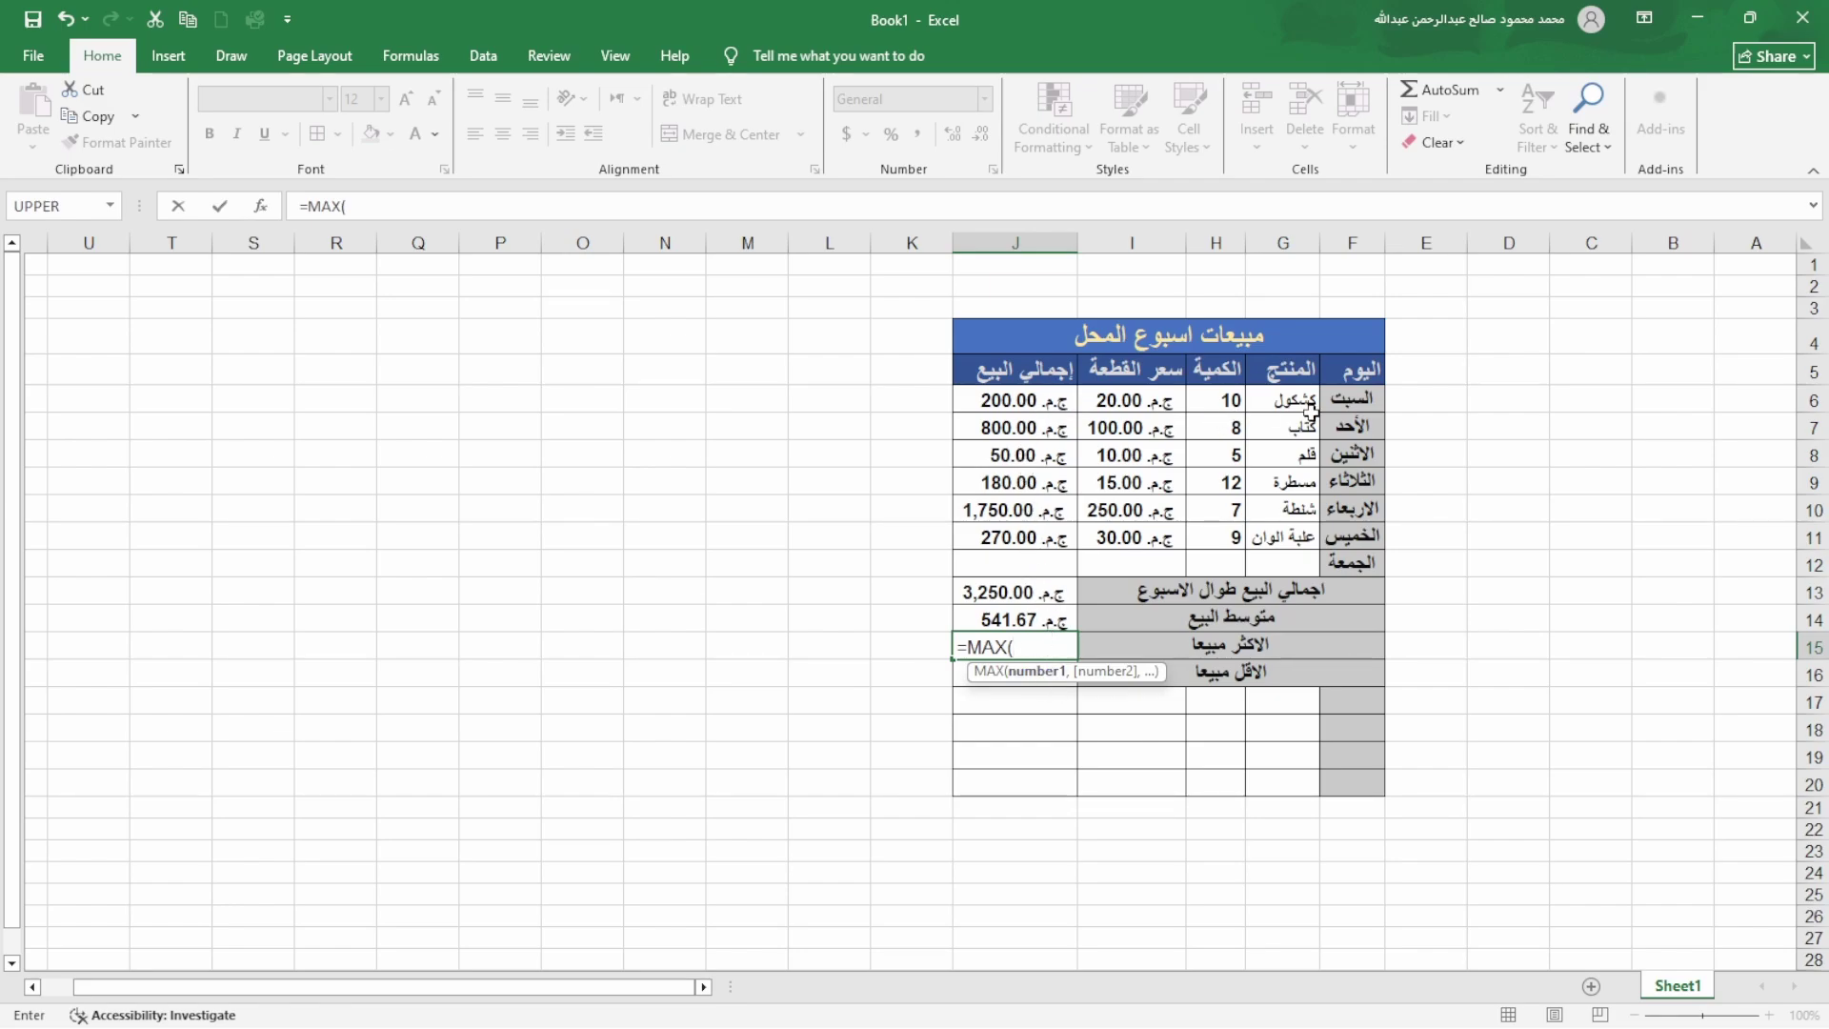
left_click_drag(1019, 399, 1056, 539)
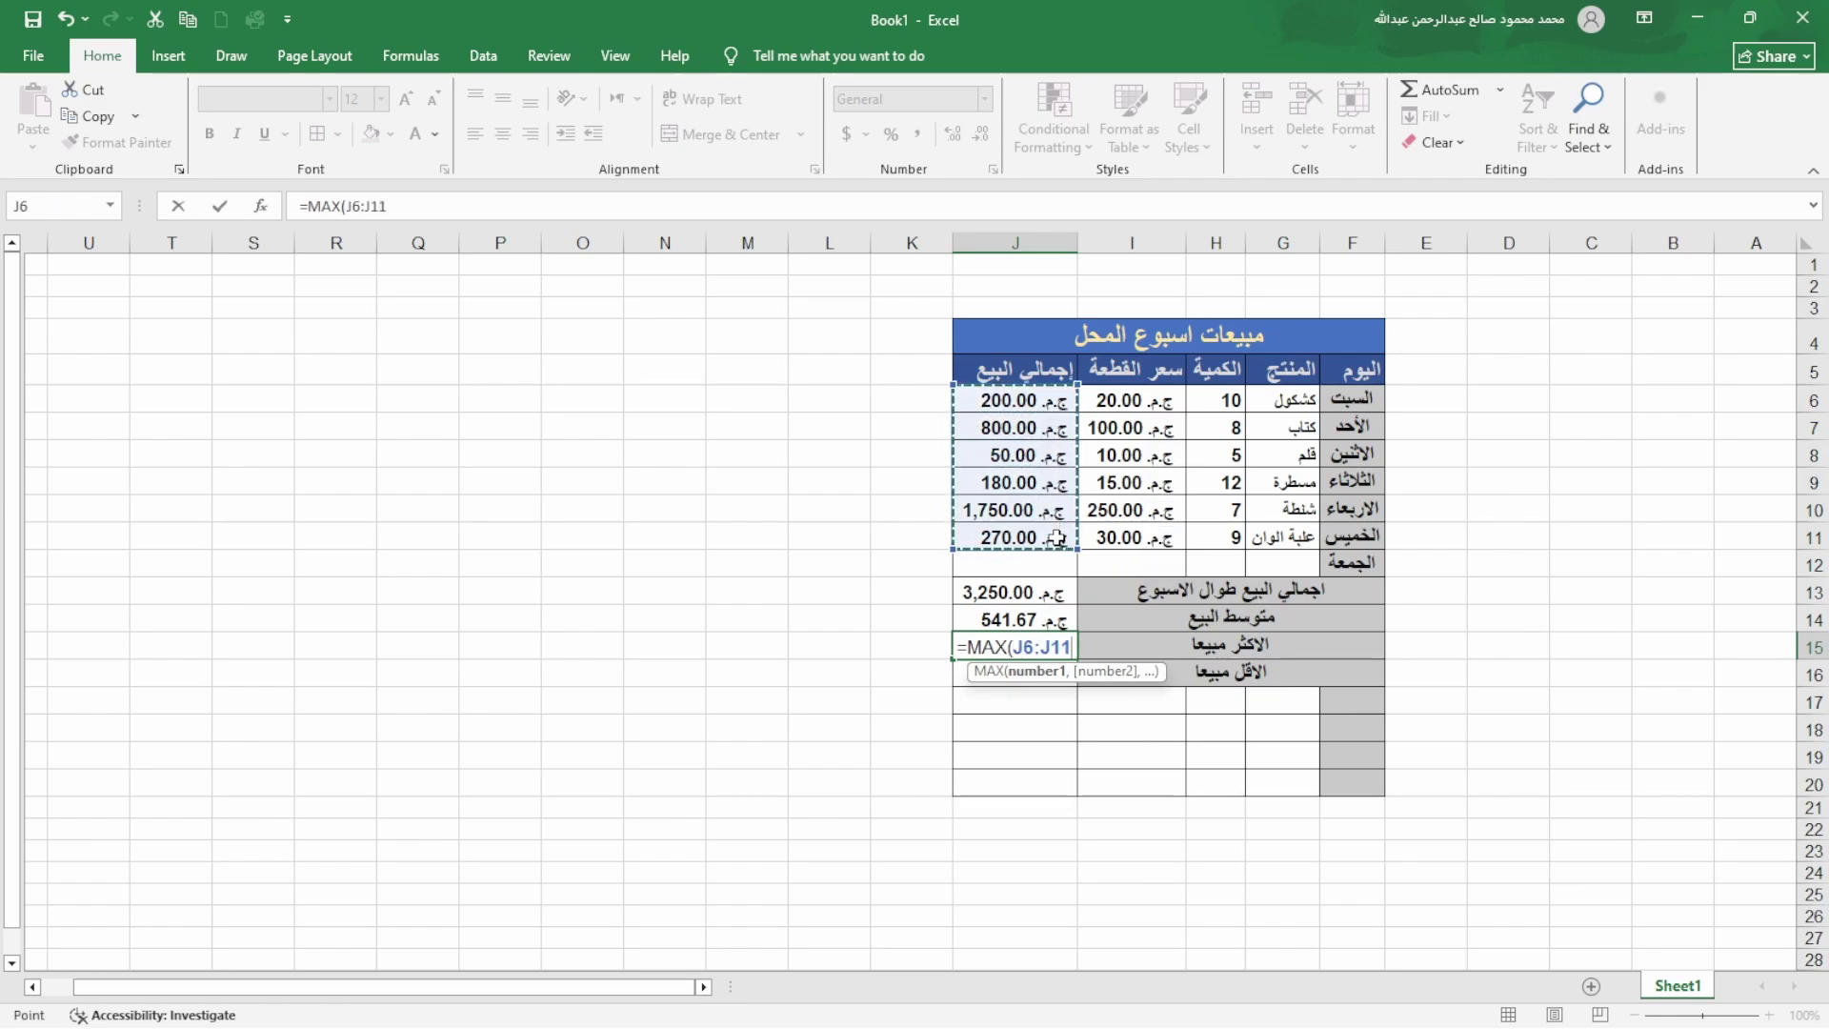
left_click(1056, 538)
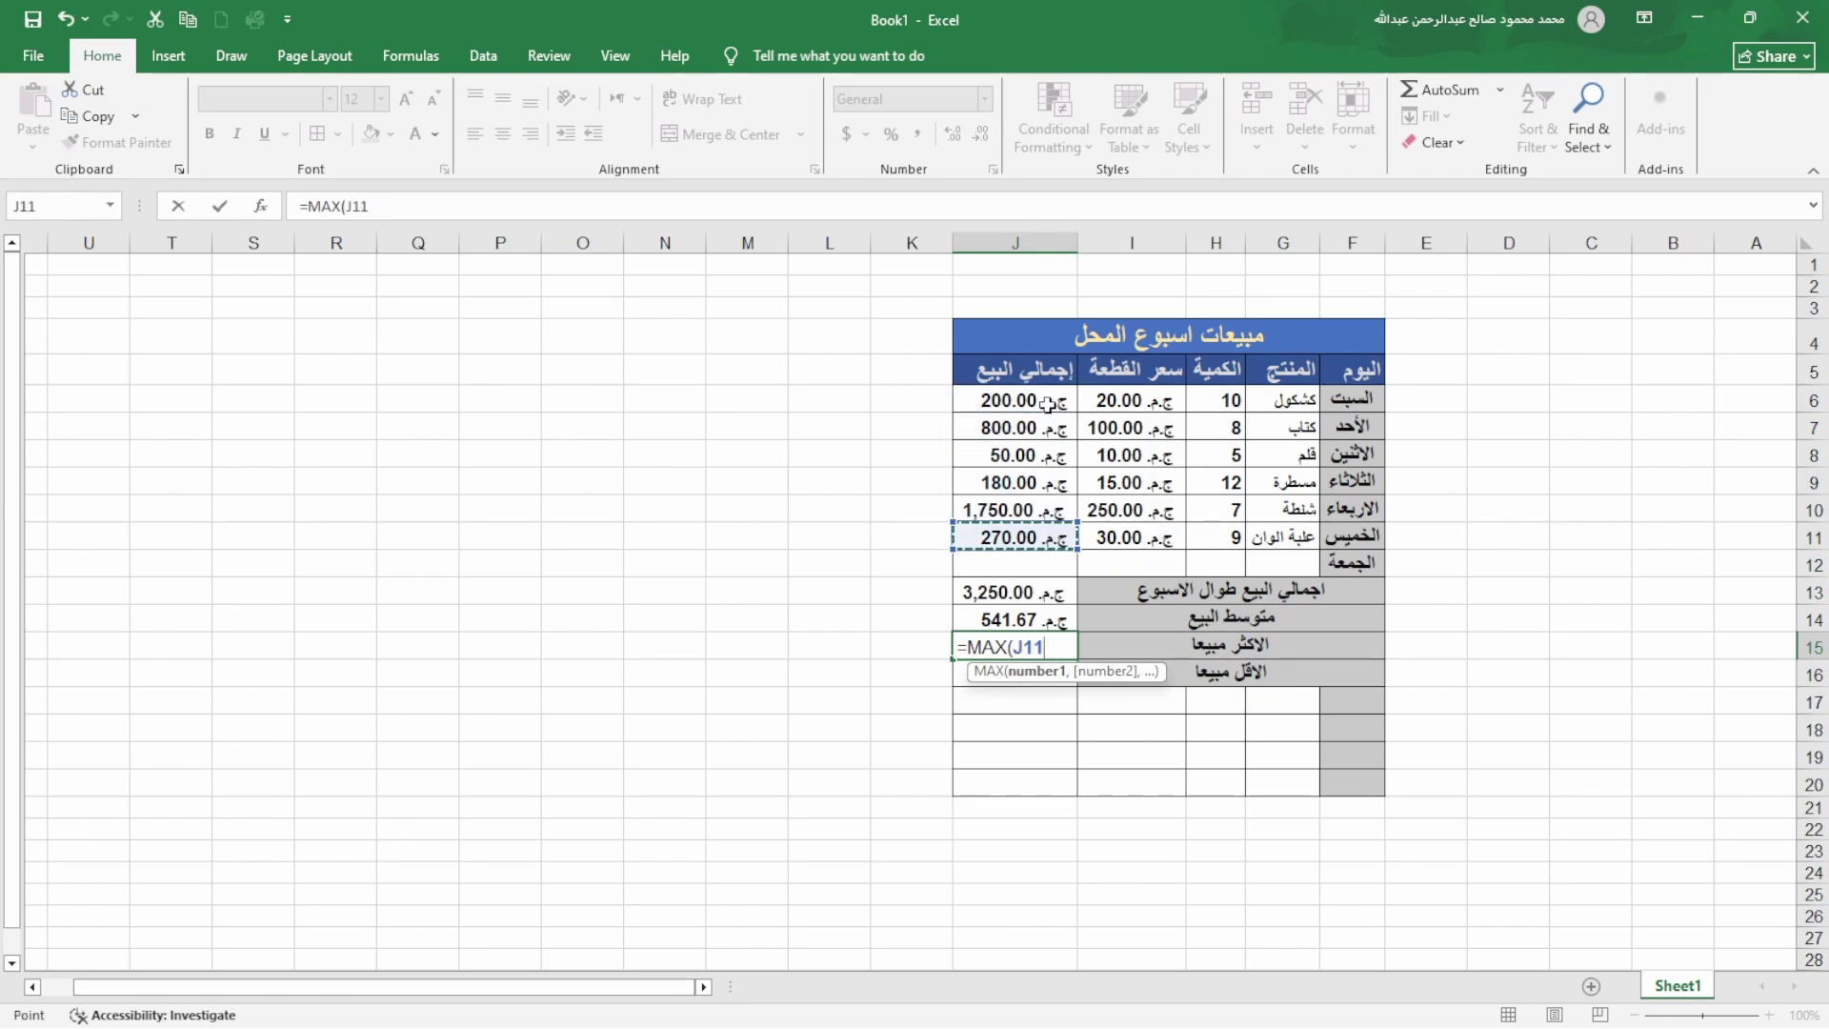
left_click_drag(1048, 405, 1065, 540)
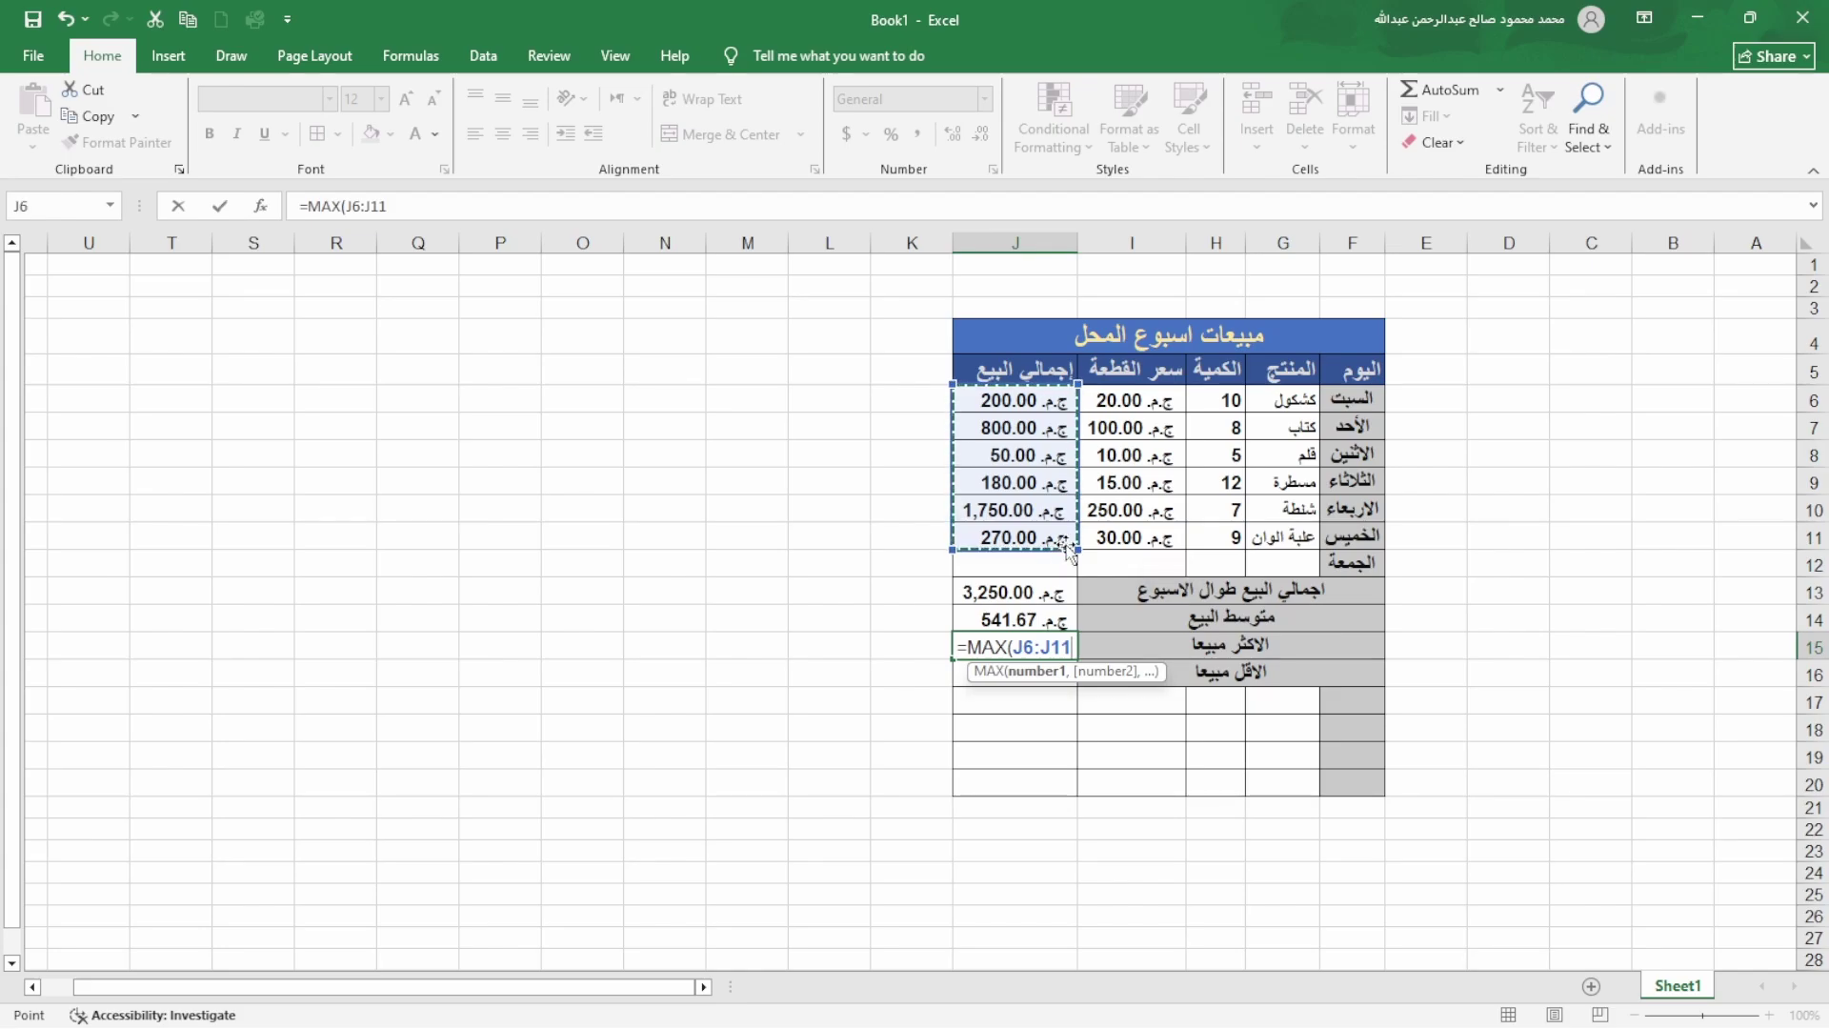
key("Return")
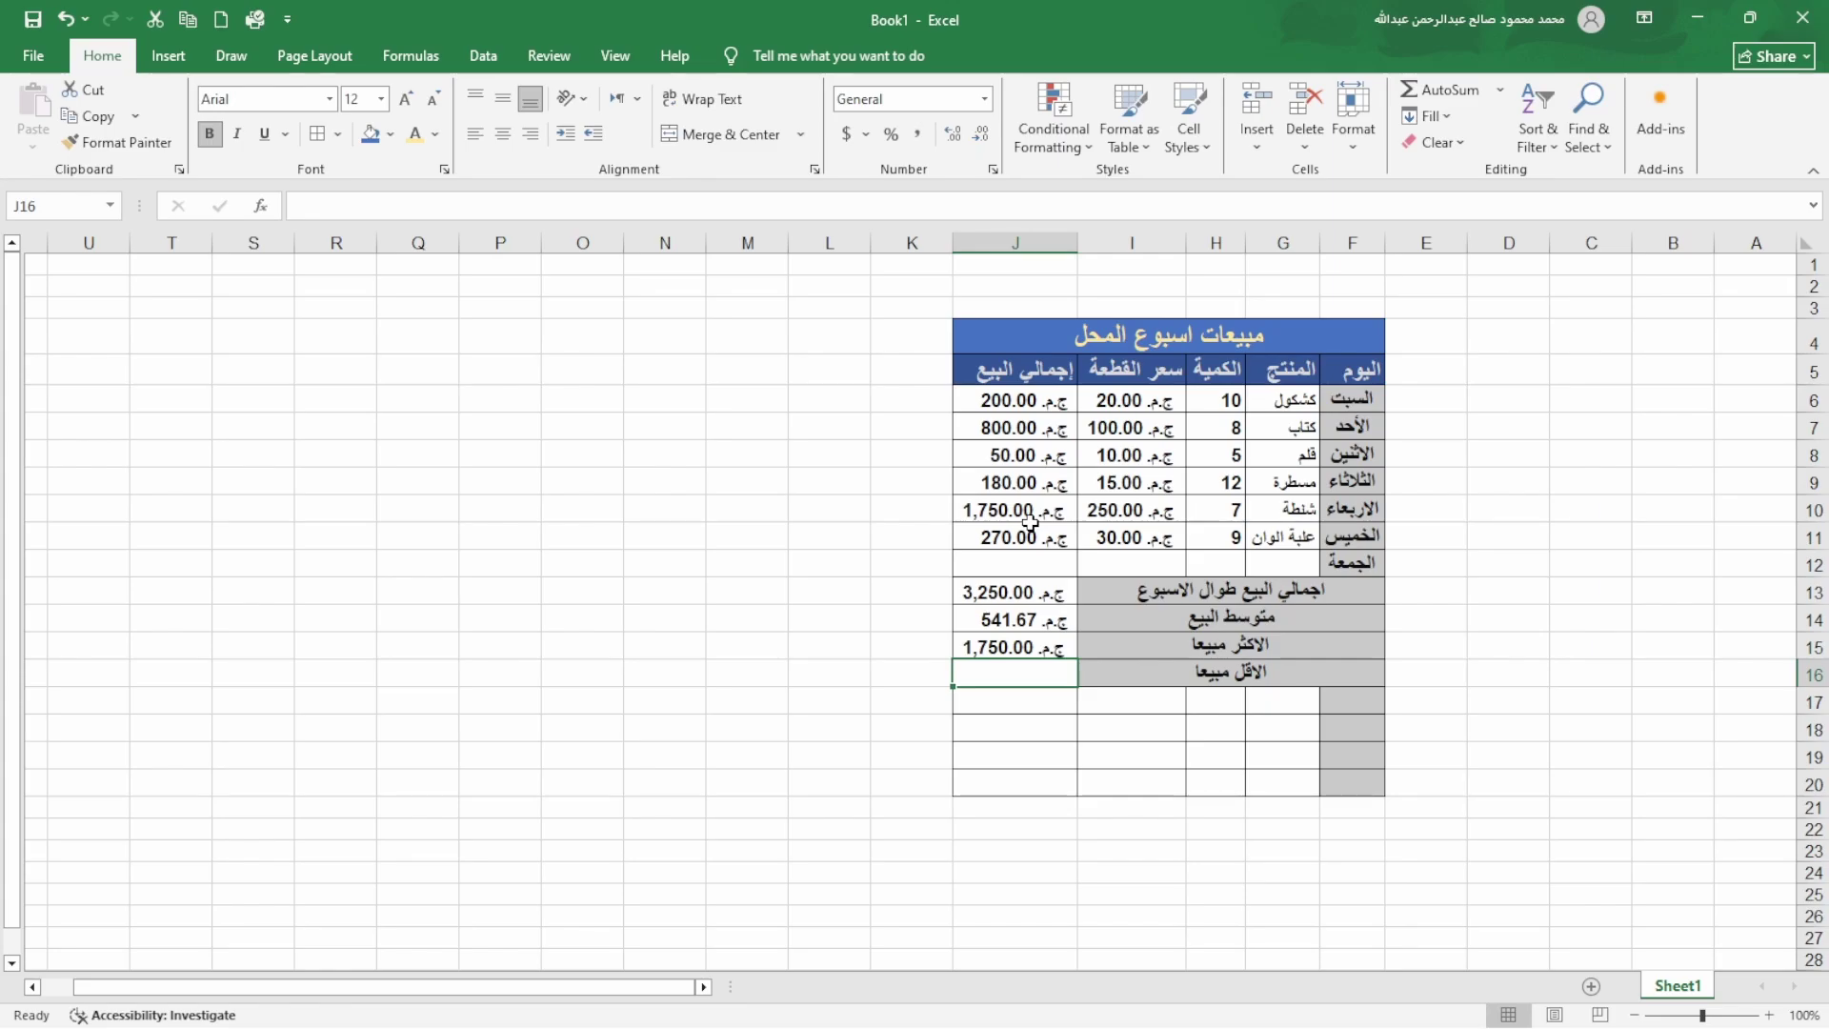
- Enter a MIN formula over J6:J11 in J16 to calculate the lowest sale
double_click(1023, 675)
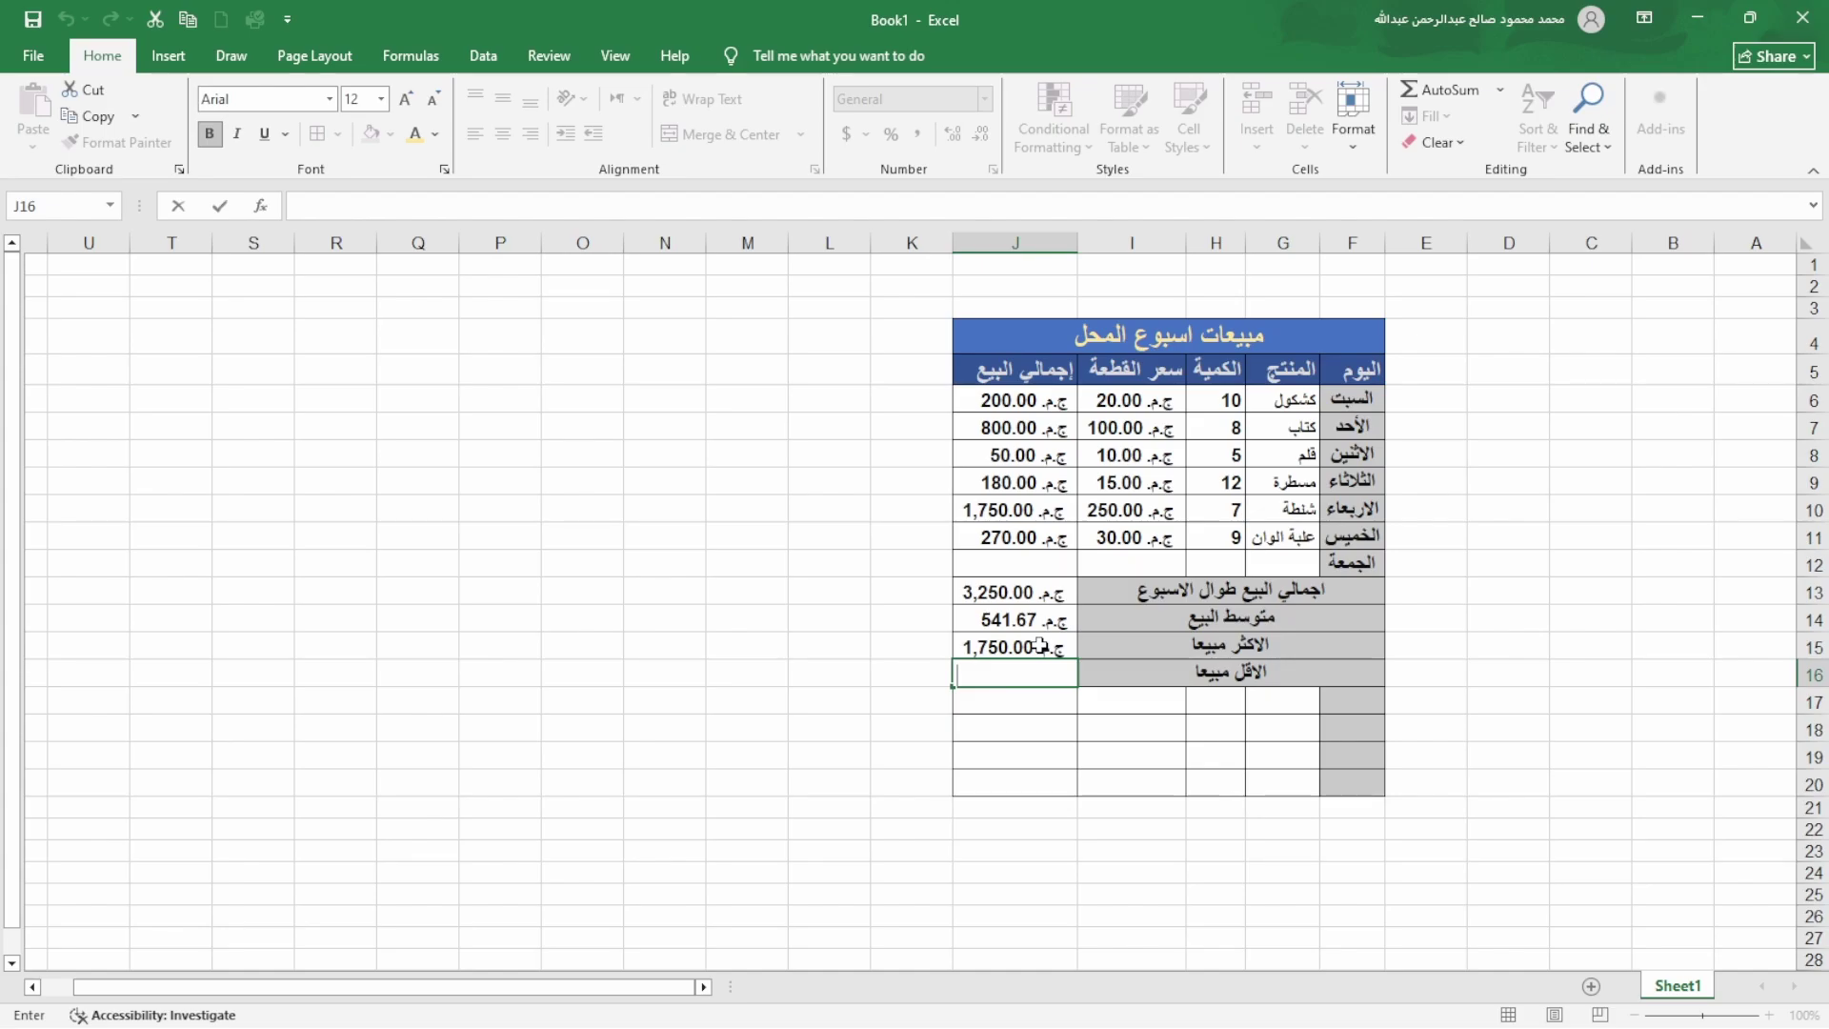
type("=")
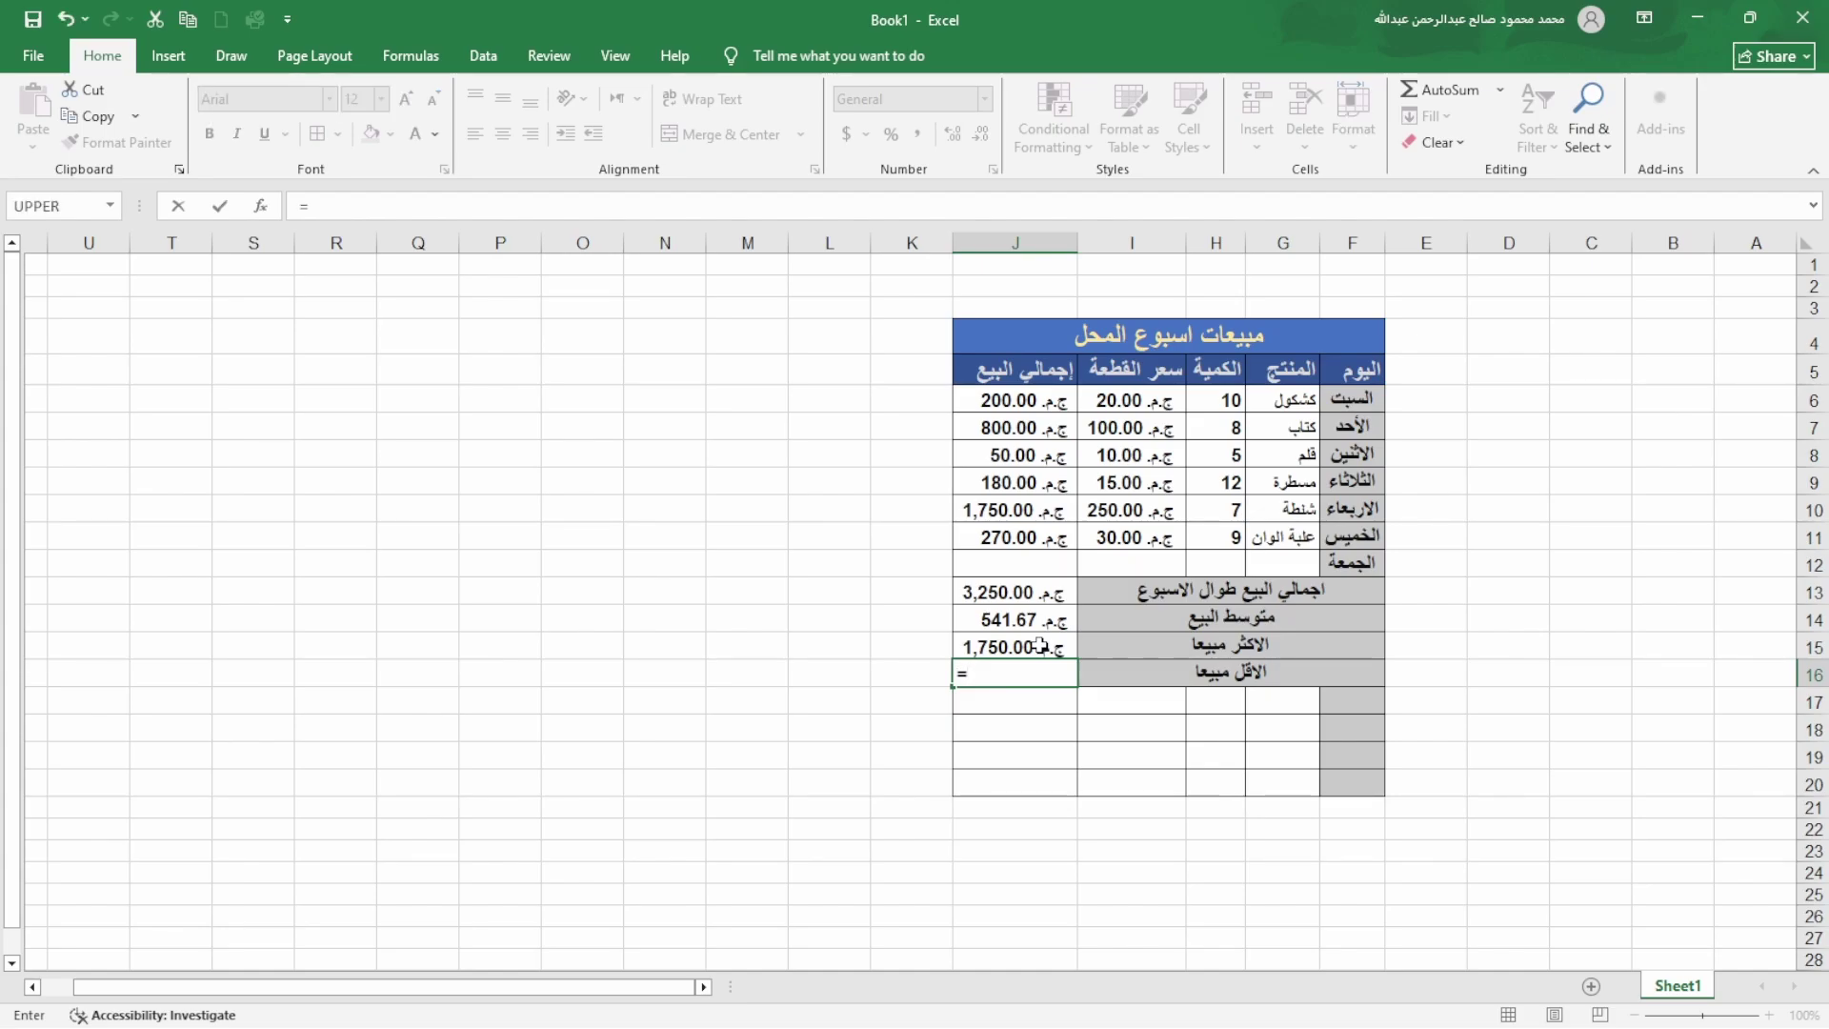
type("min")
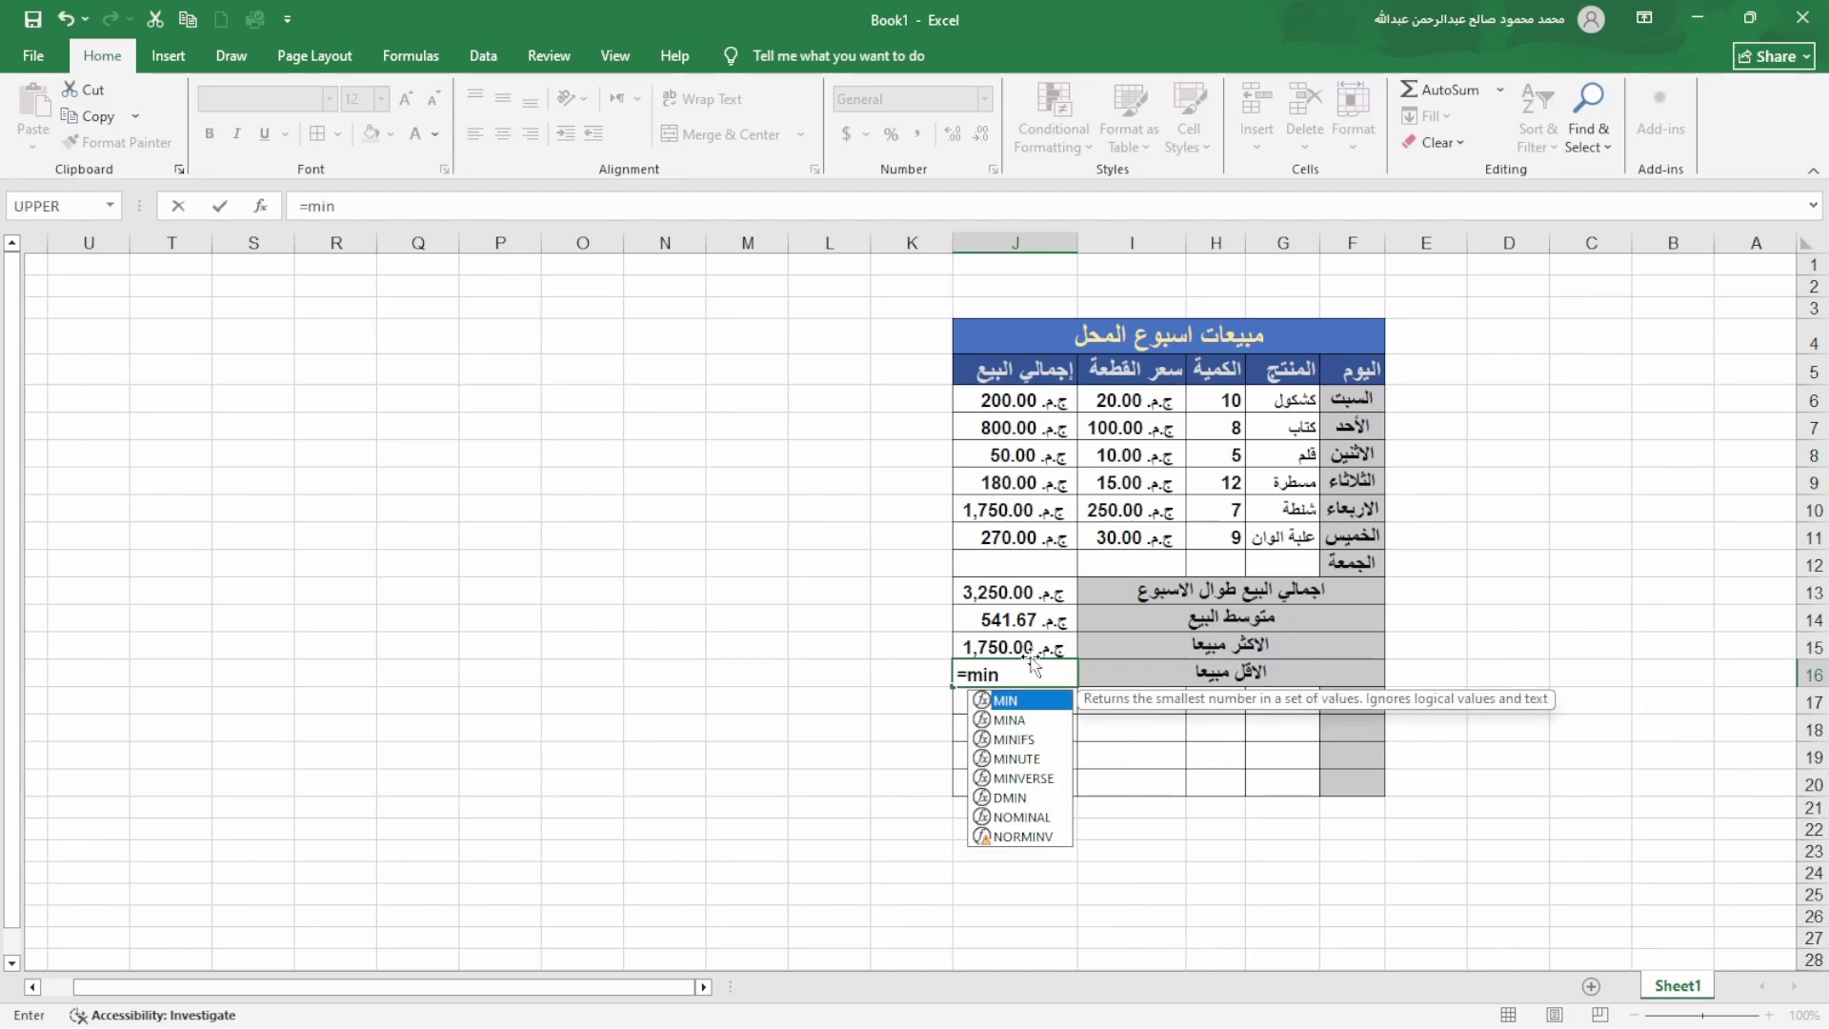
double_click(989, 704)
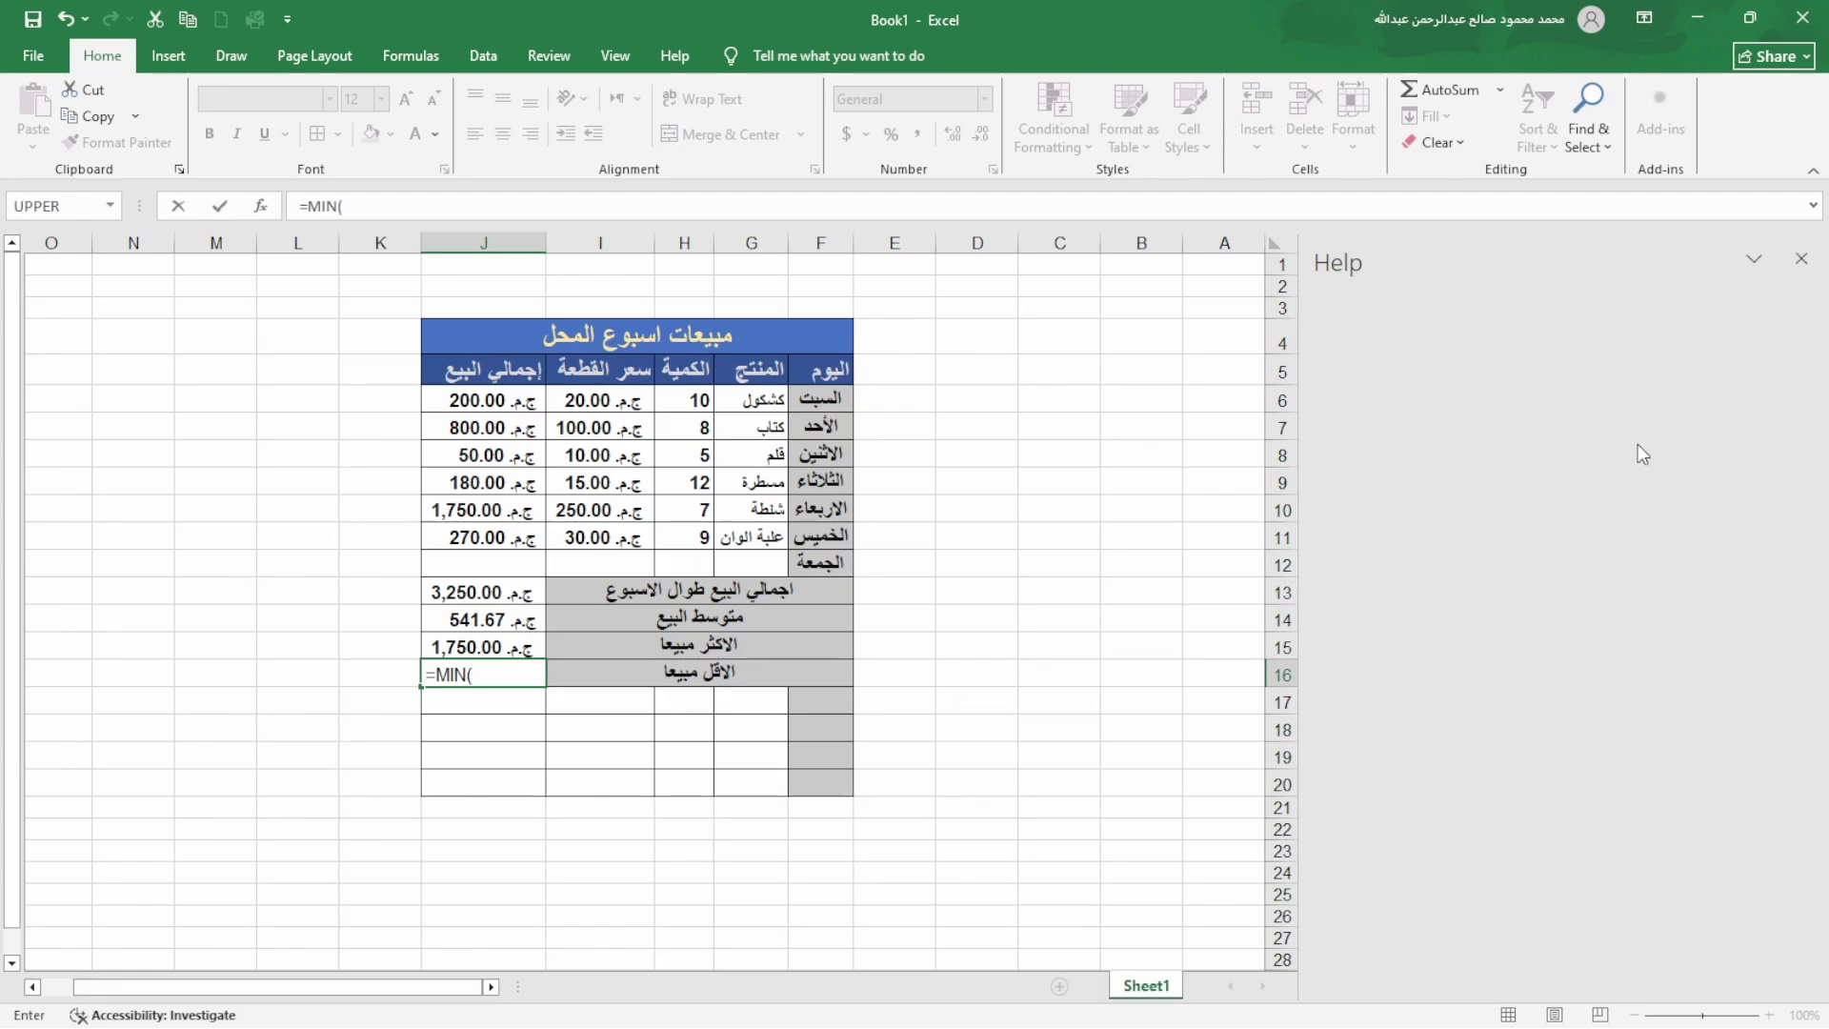
left_click(1802, 259)
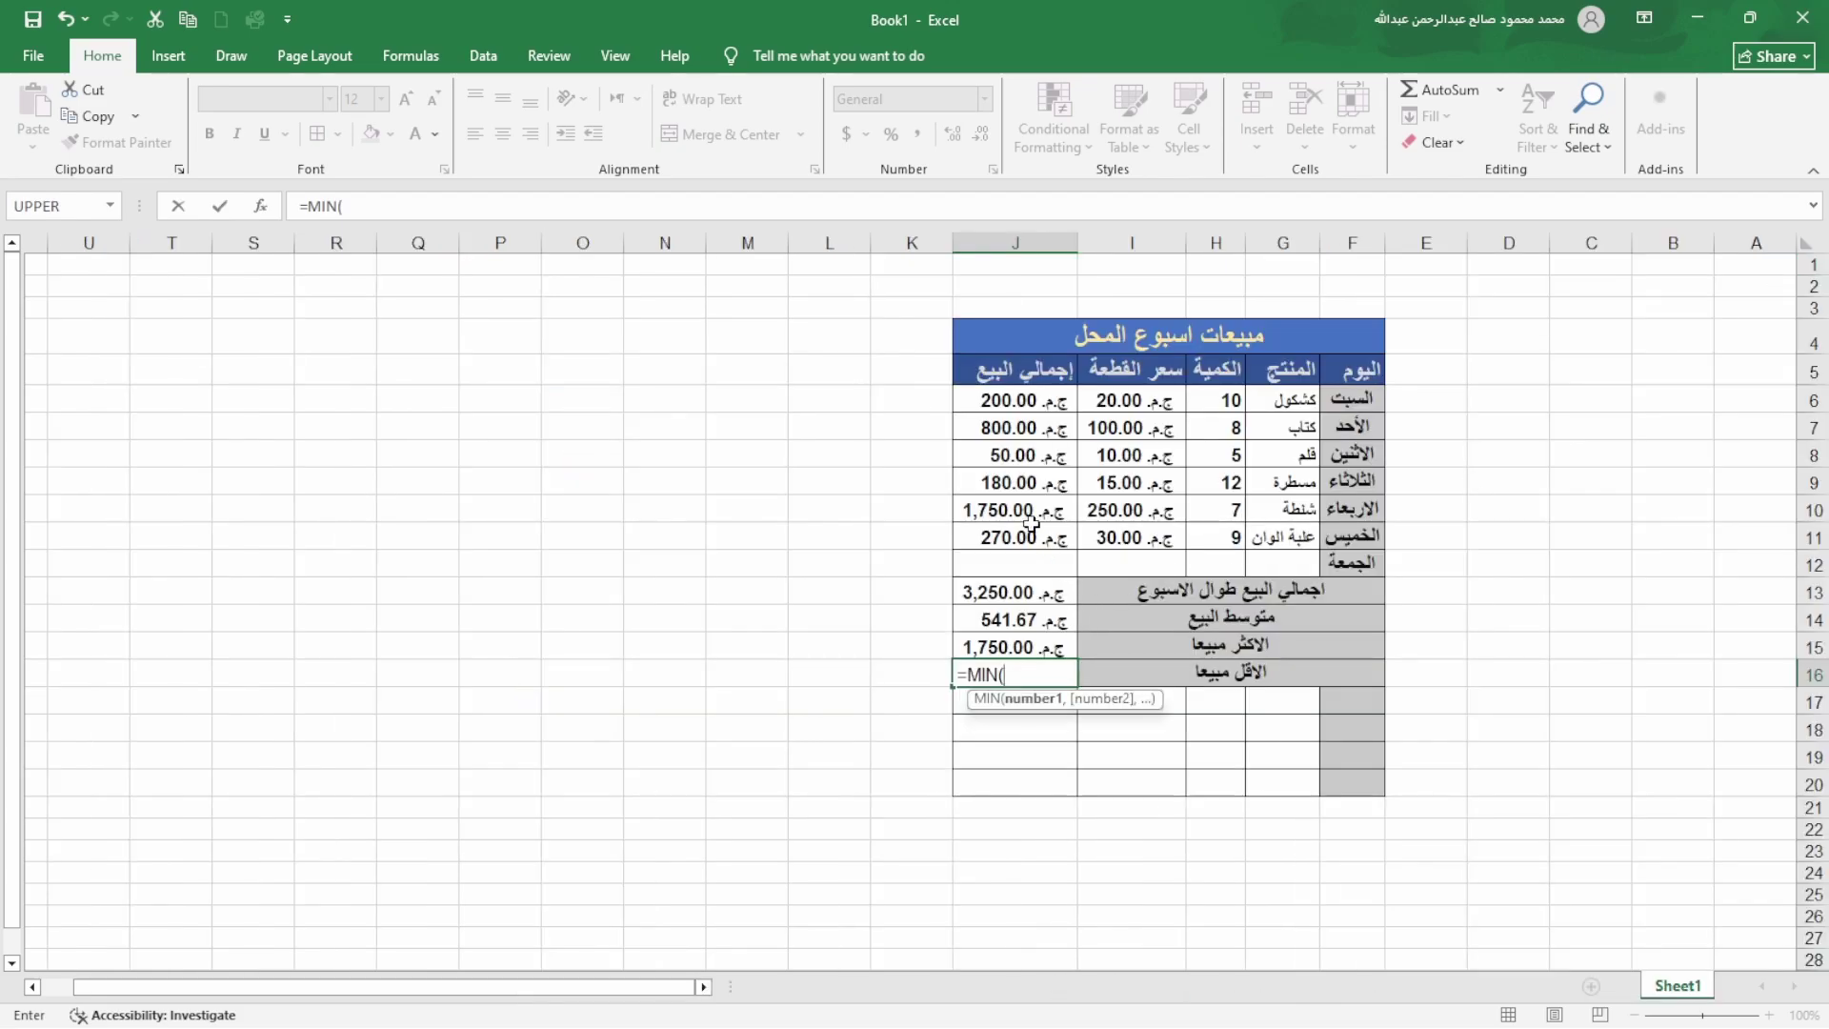
left_click_drag(1048, 397, 1060, 536)
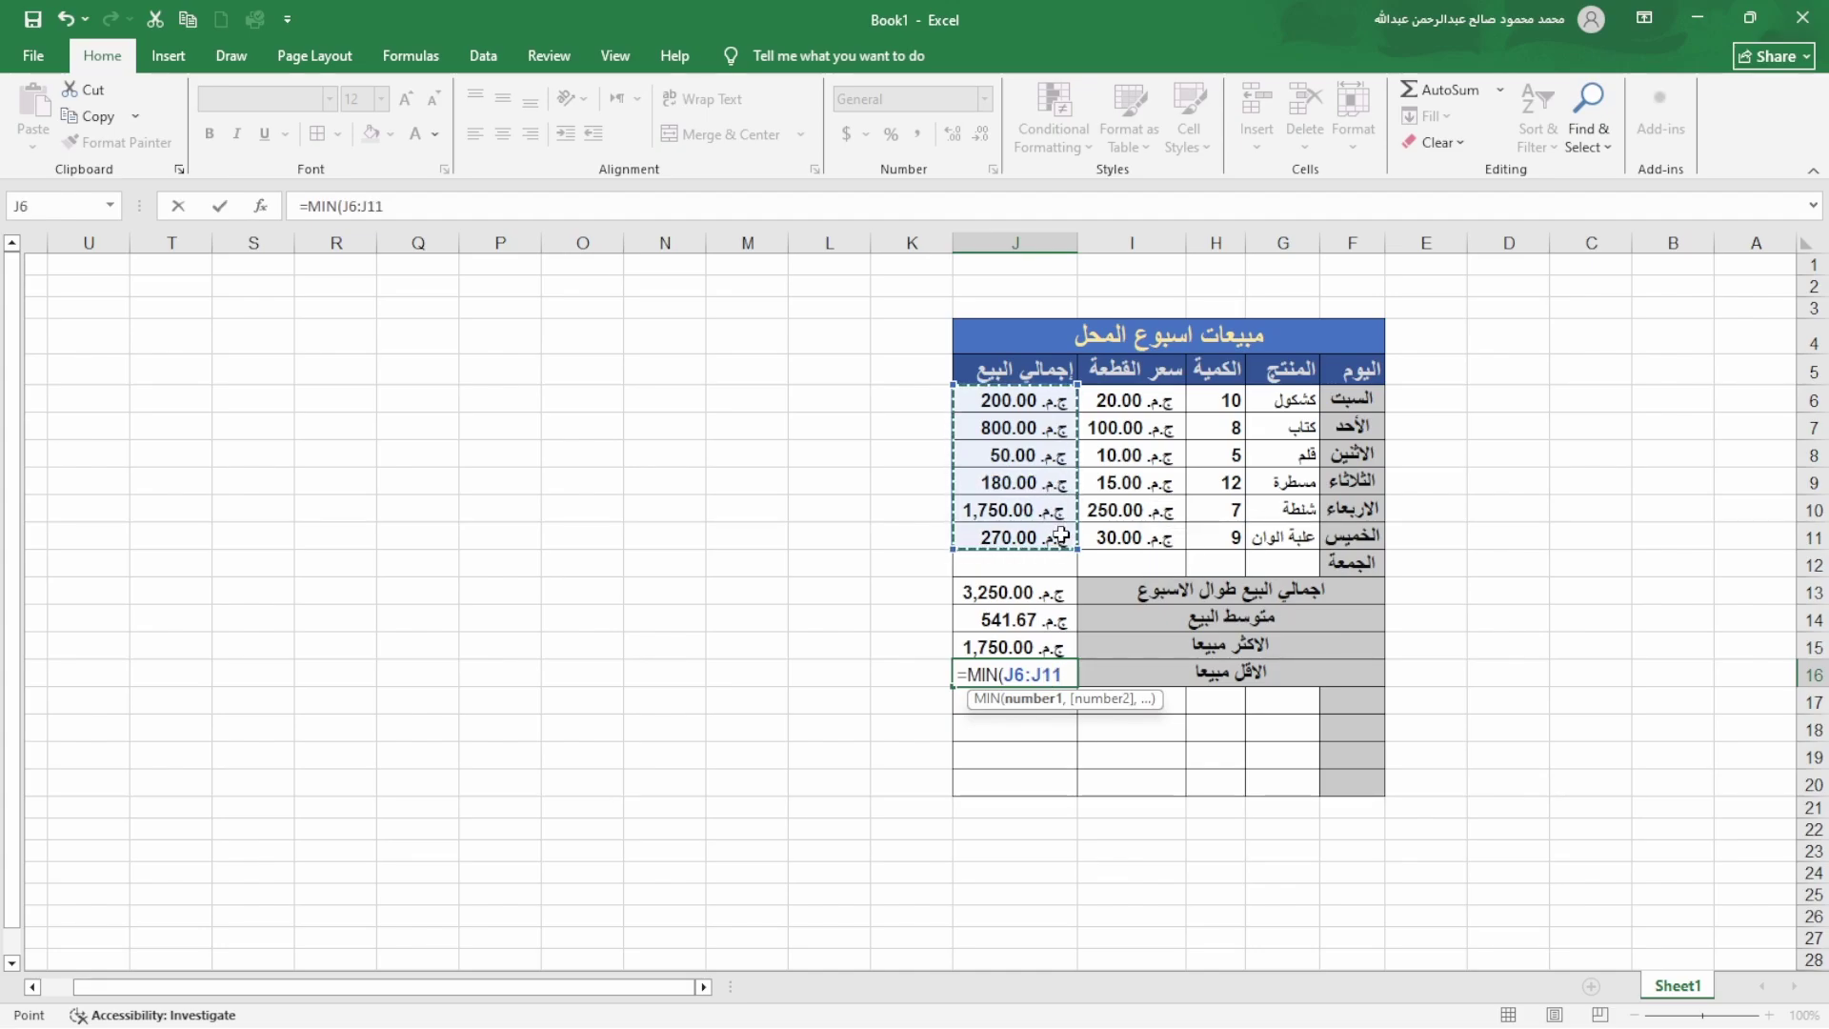
key("Return")
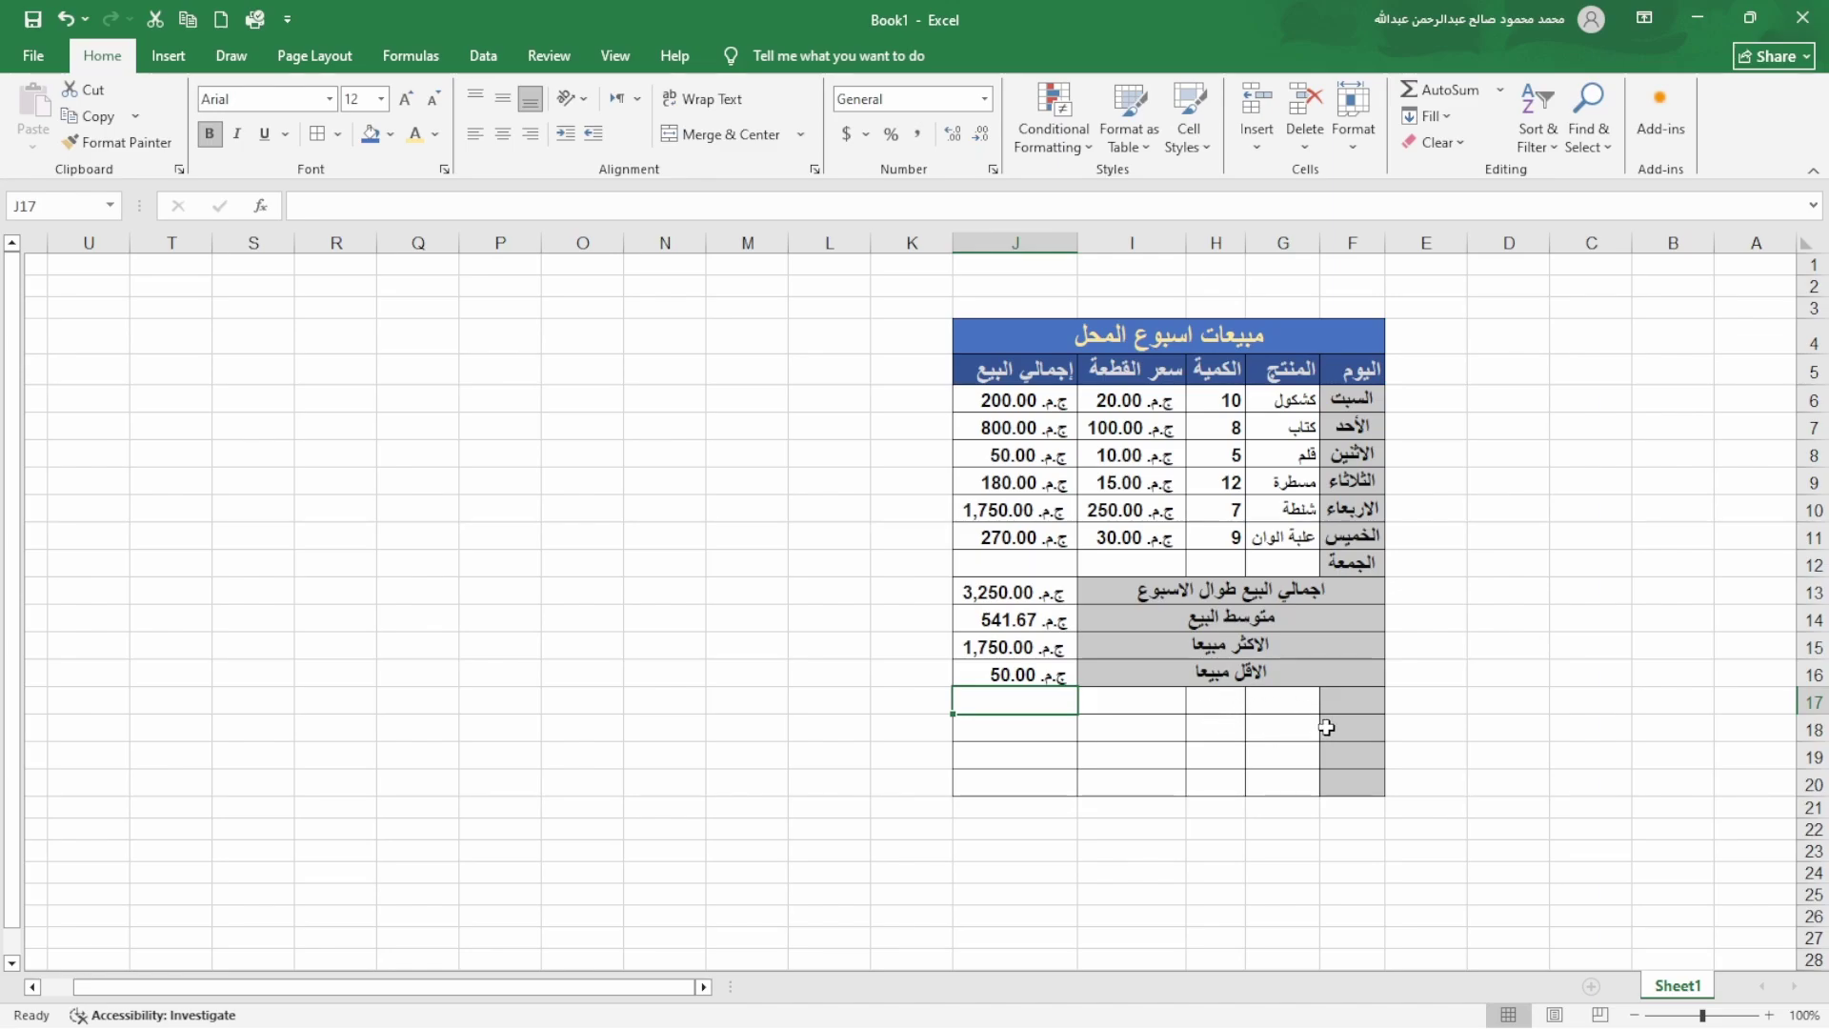
- Fill only the merged label formatting of F16 down through row 20, without copying its text
left_click(1359, 721)
left_click(1356, 703)
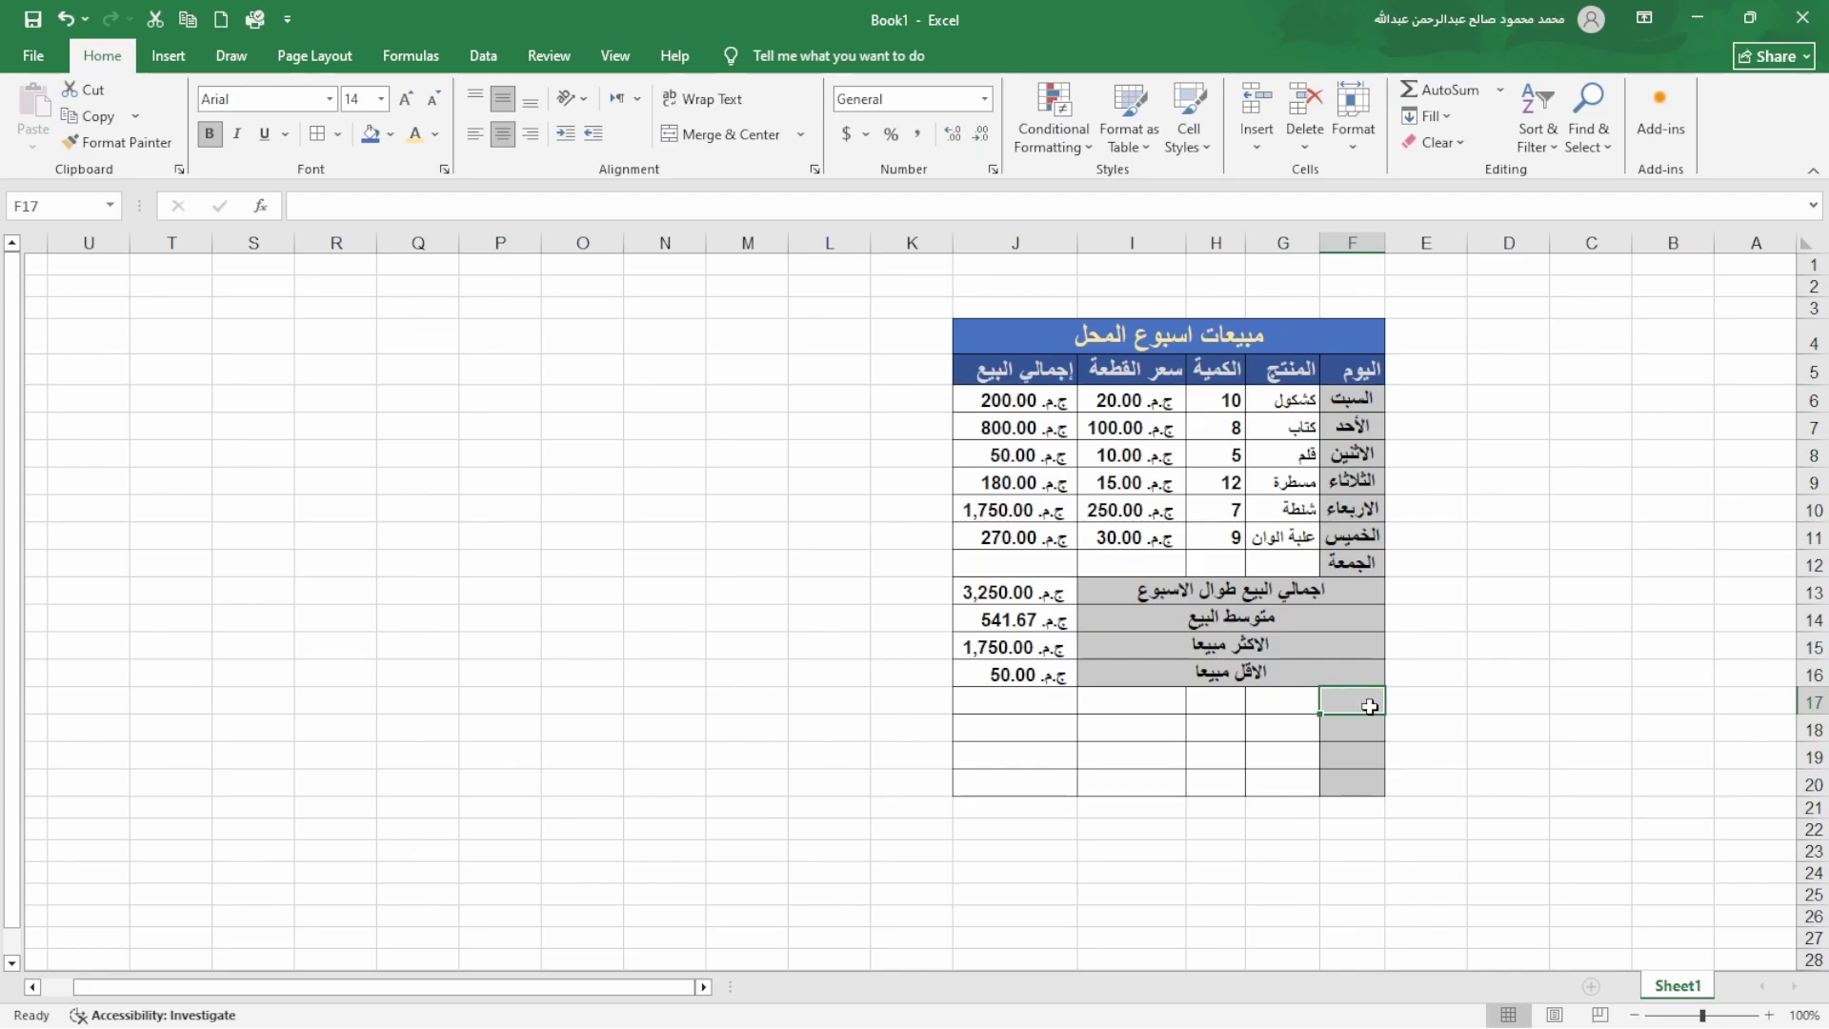
left_click_drag(1356, 694, 1172, 708)
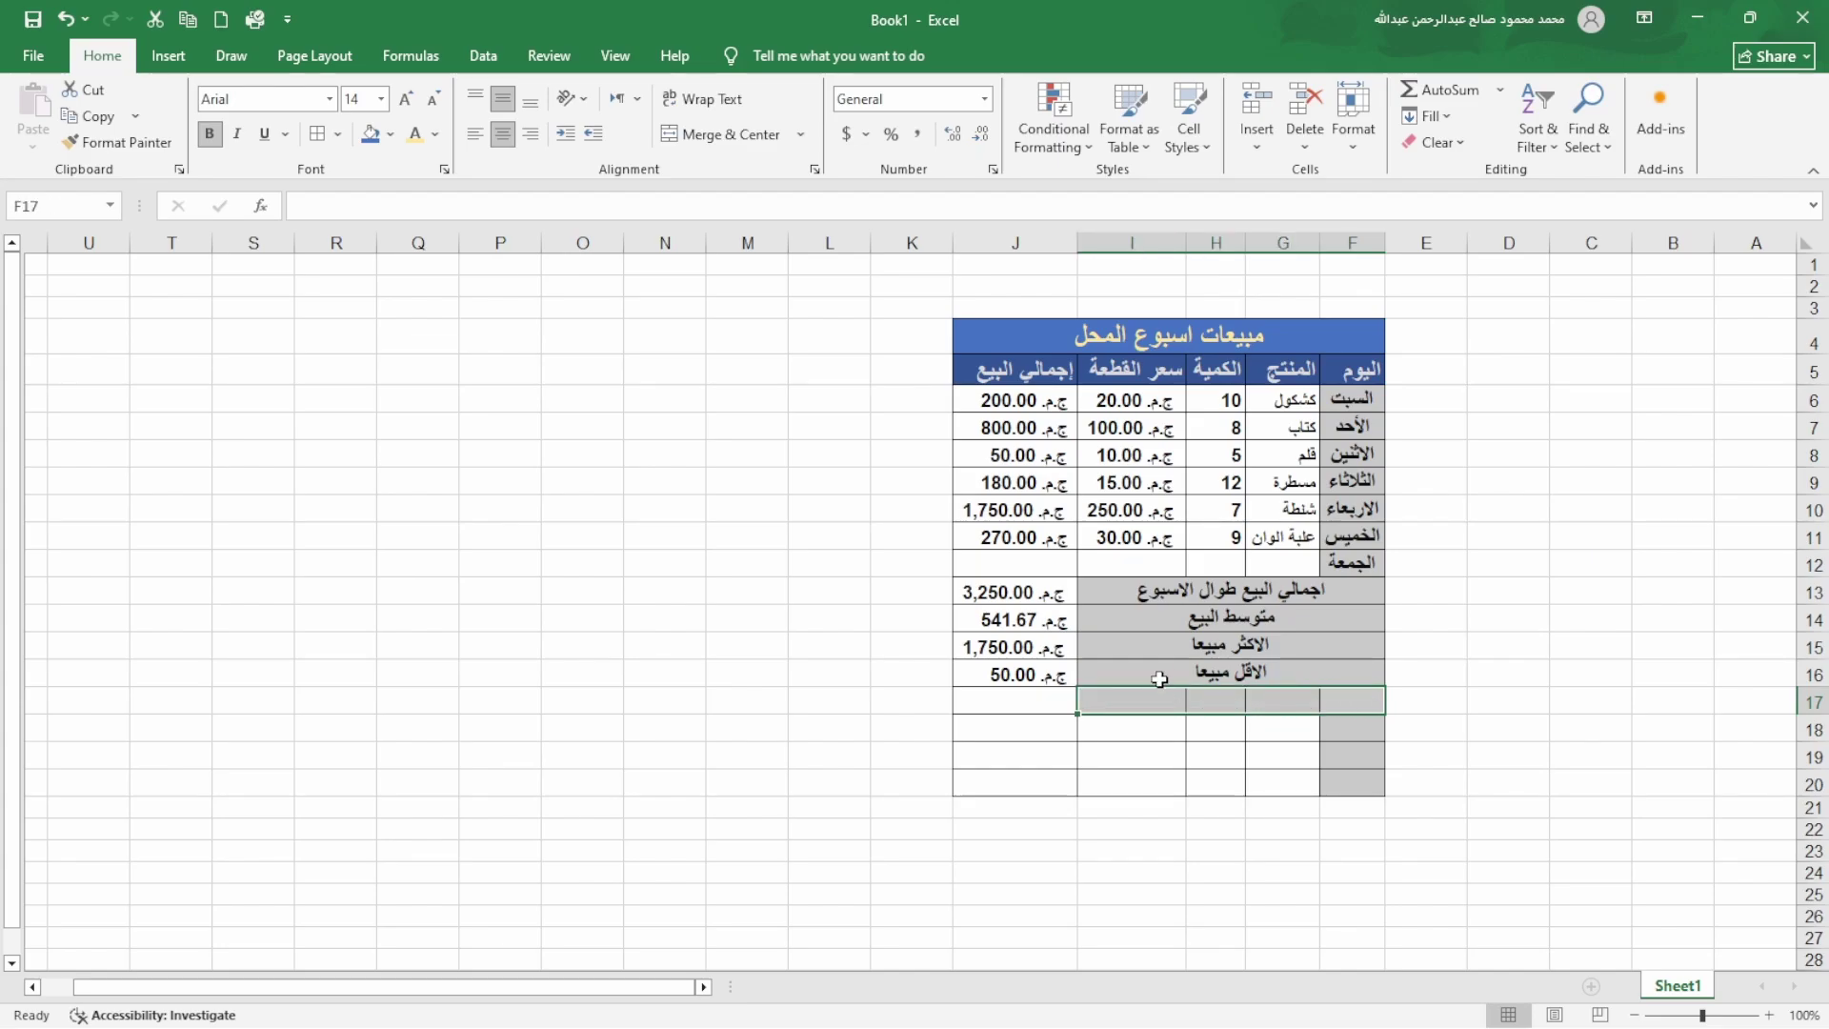
left_click(1161, 672)
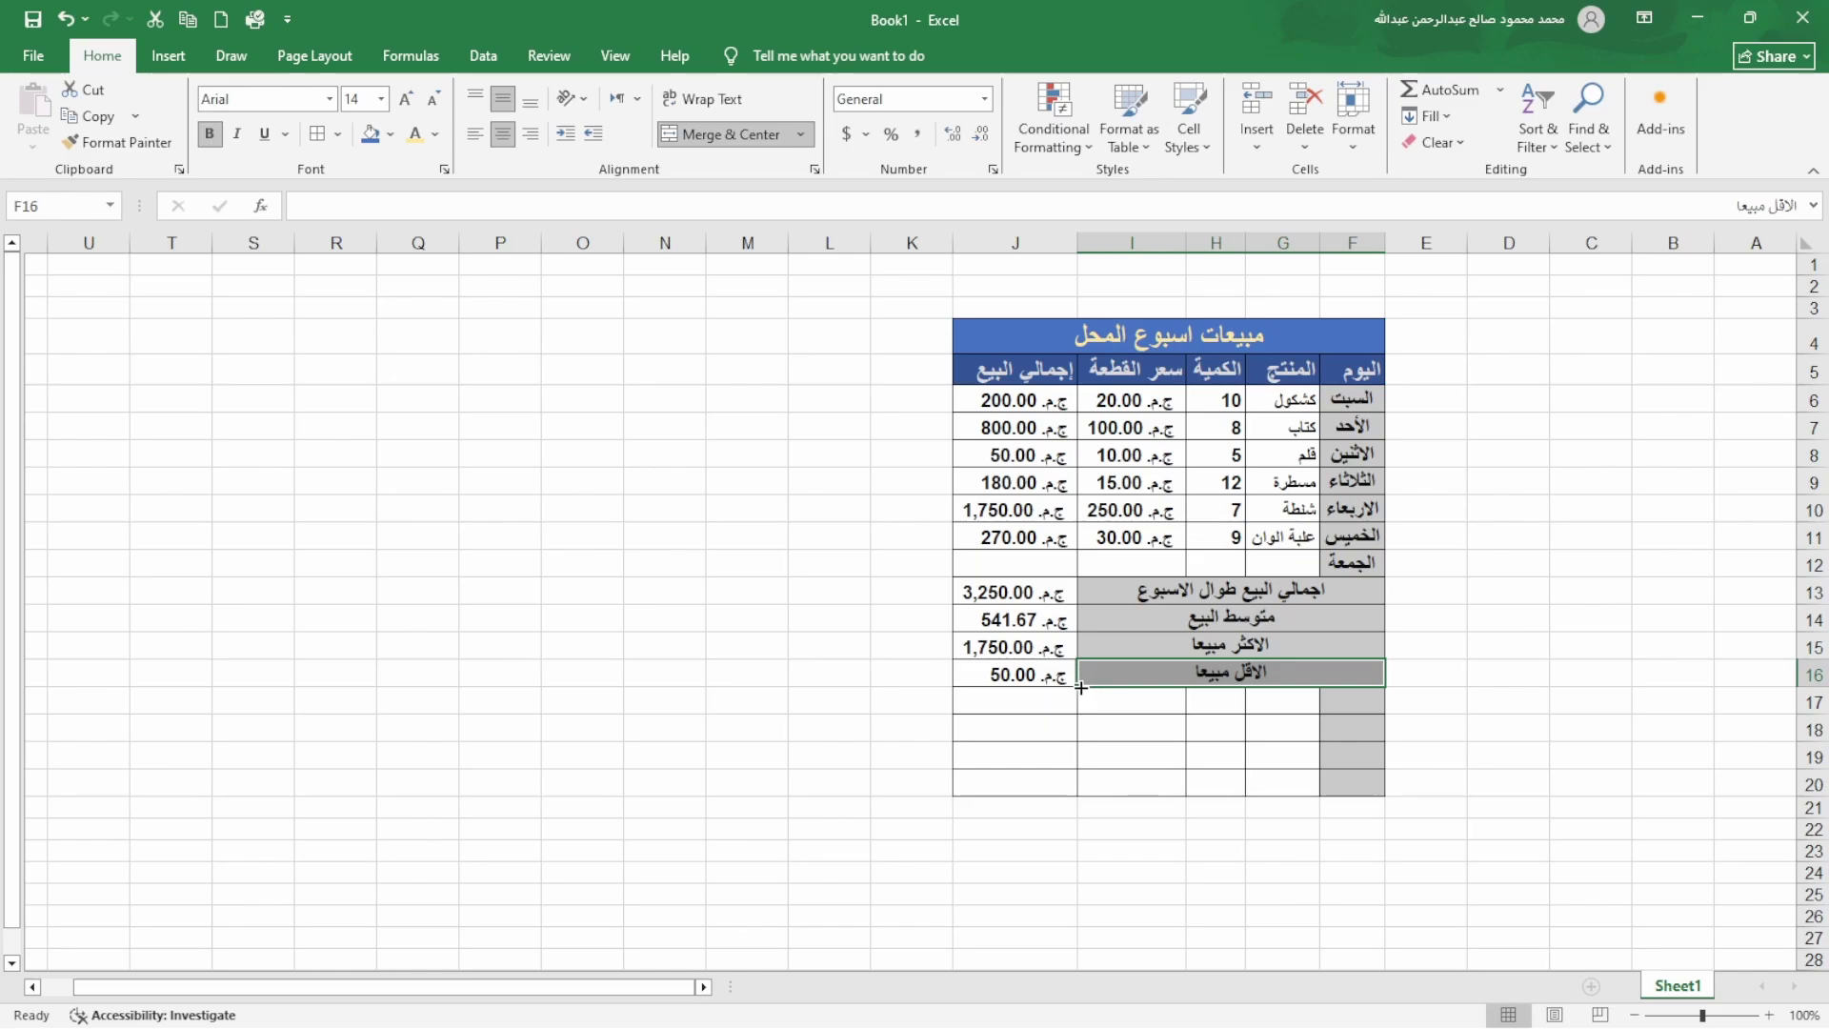
left_click_drag(1078, 686, 1088, 787)
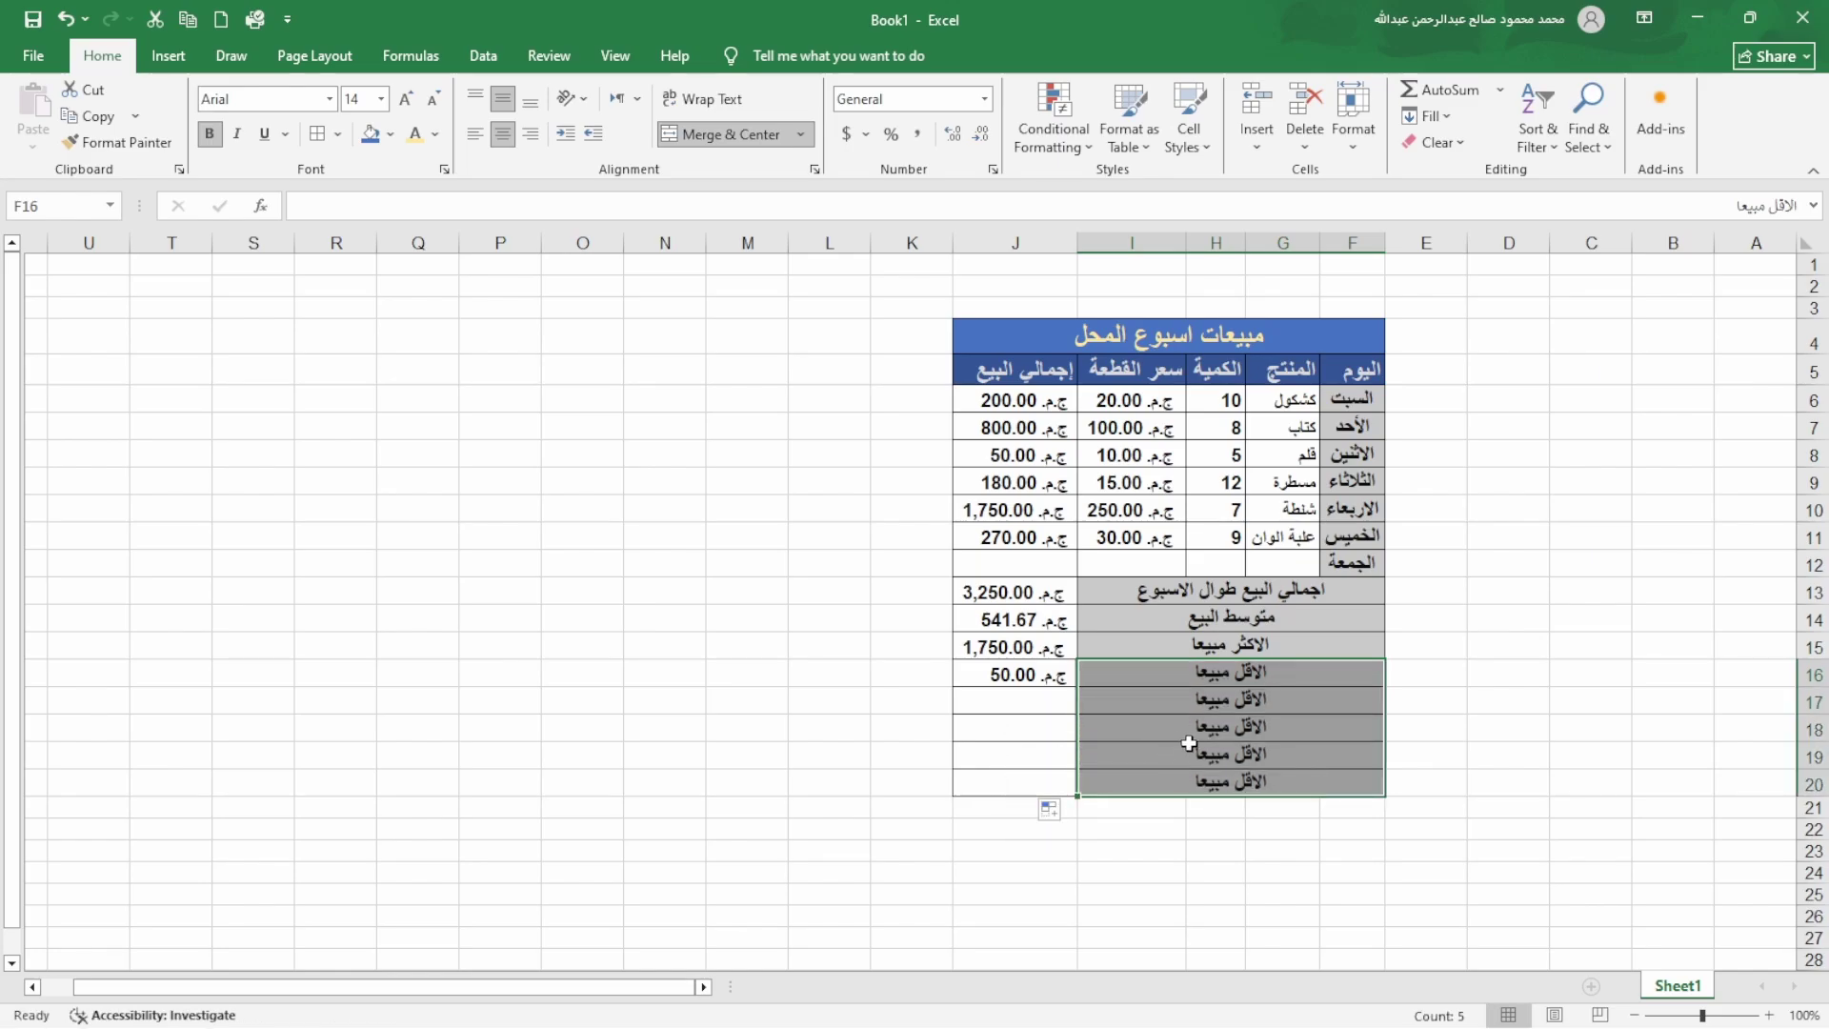
left_click(1065, 812)
left_click(1065, 812)
left_click(1065, 812)
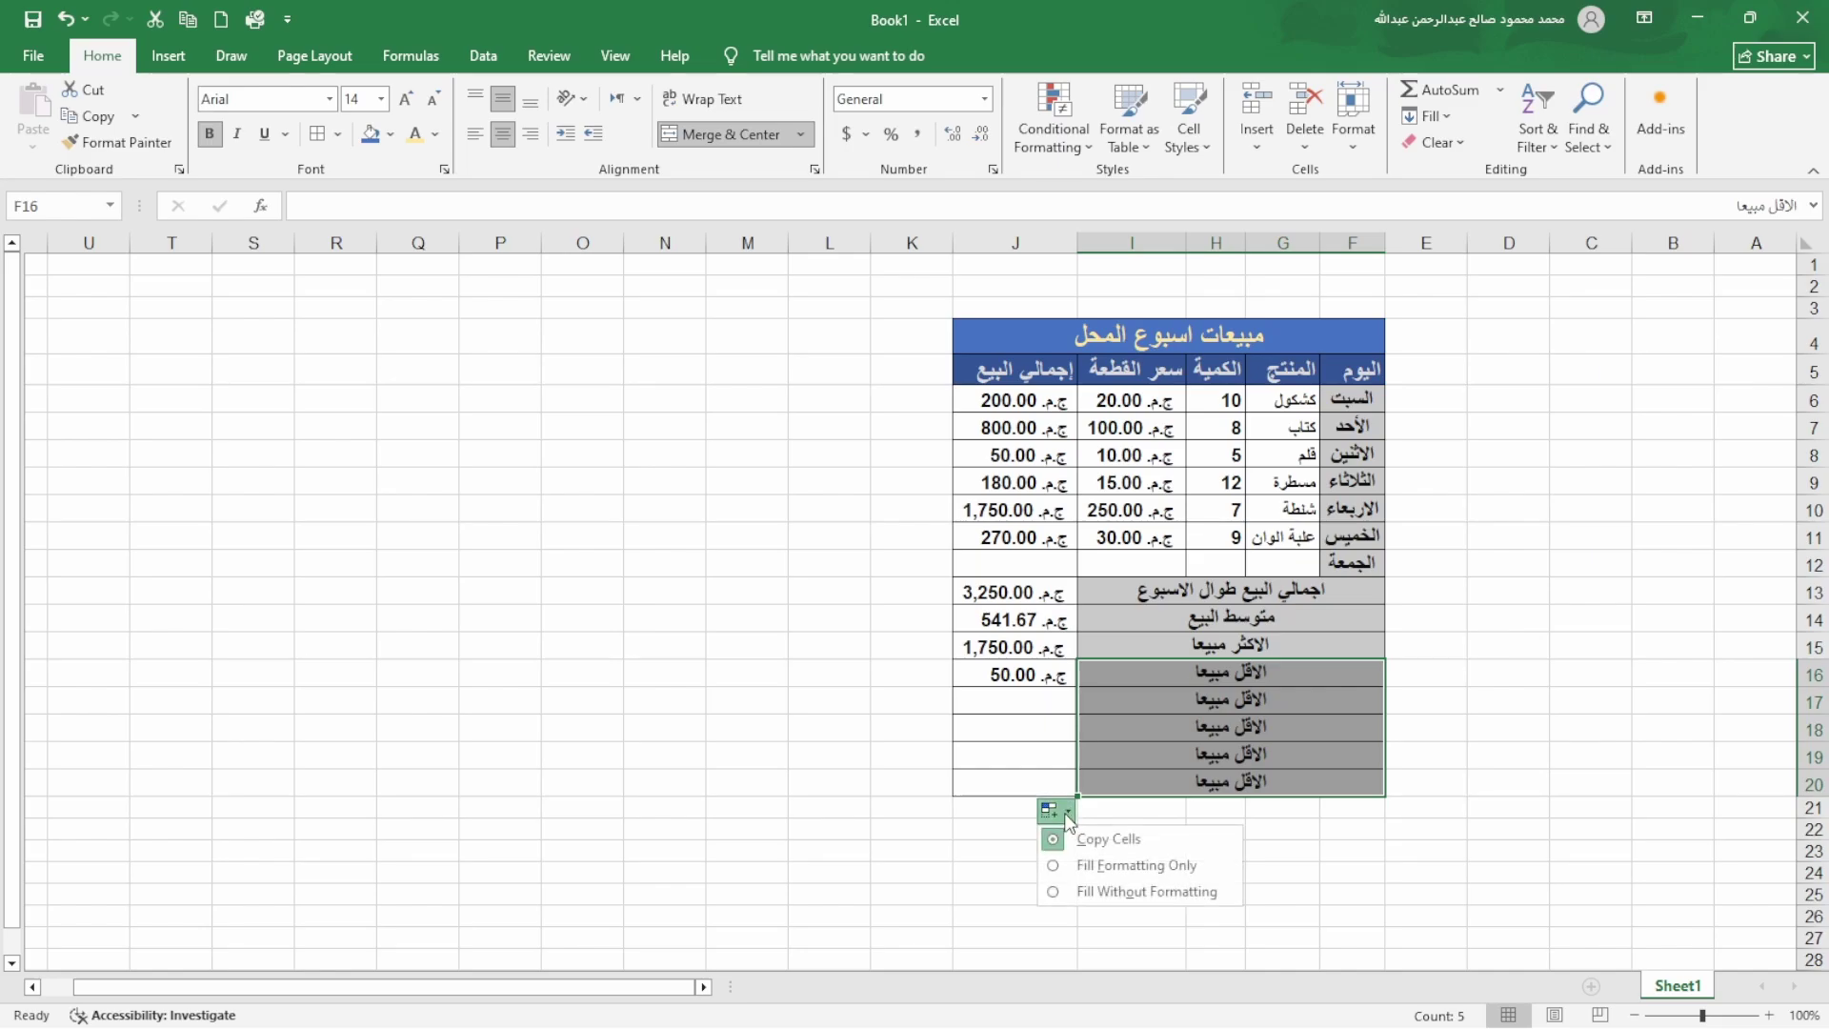
left_click(1095, 864)
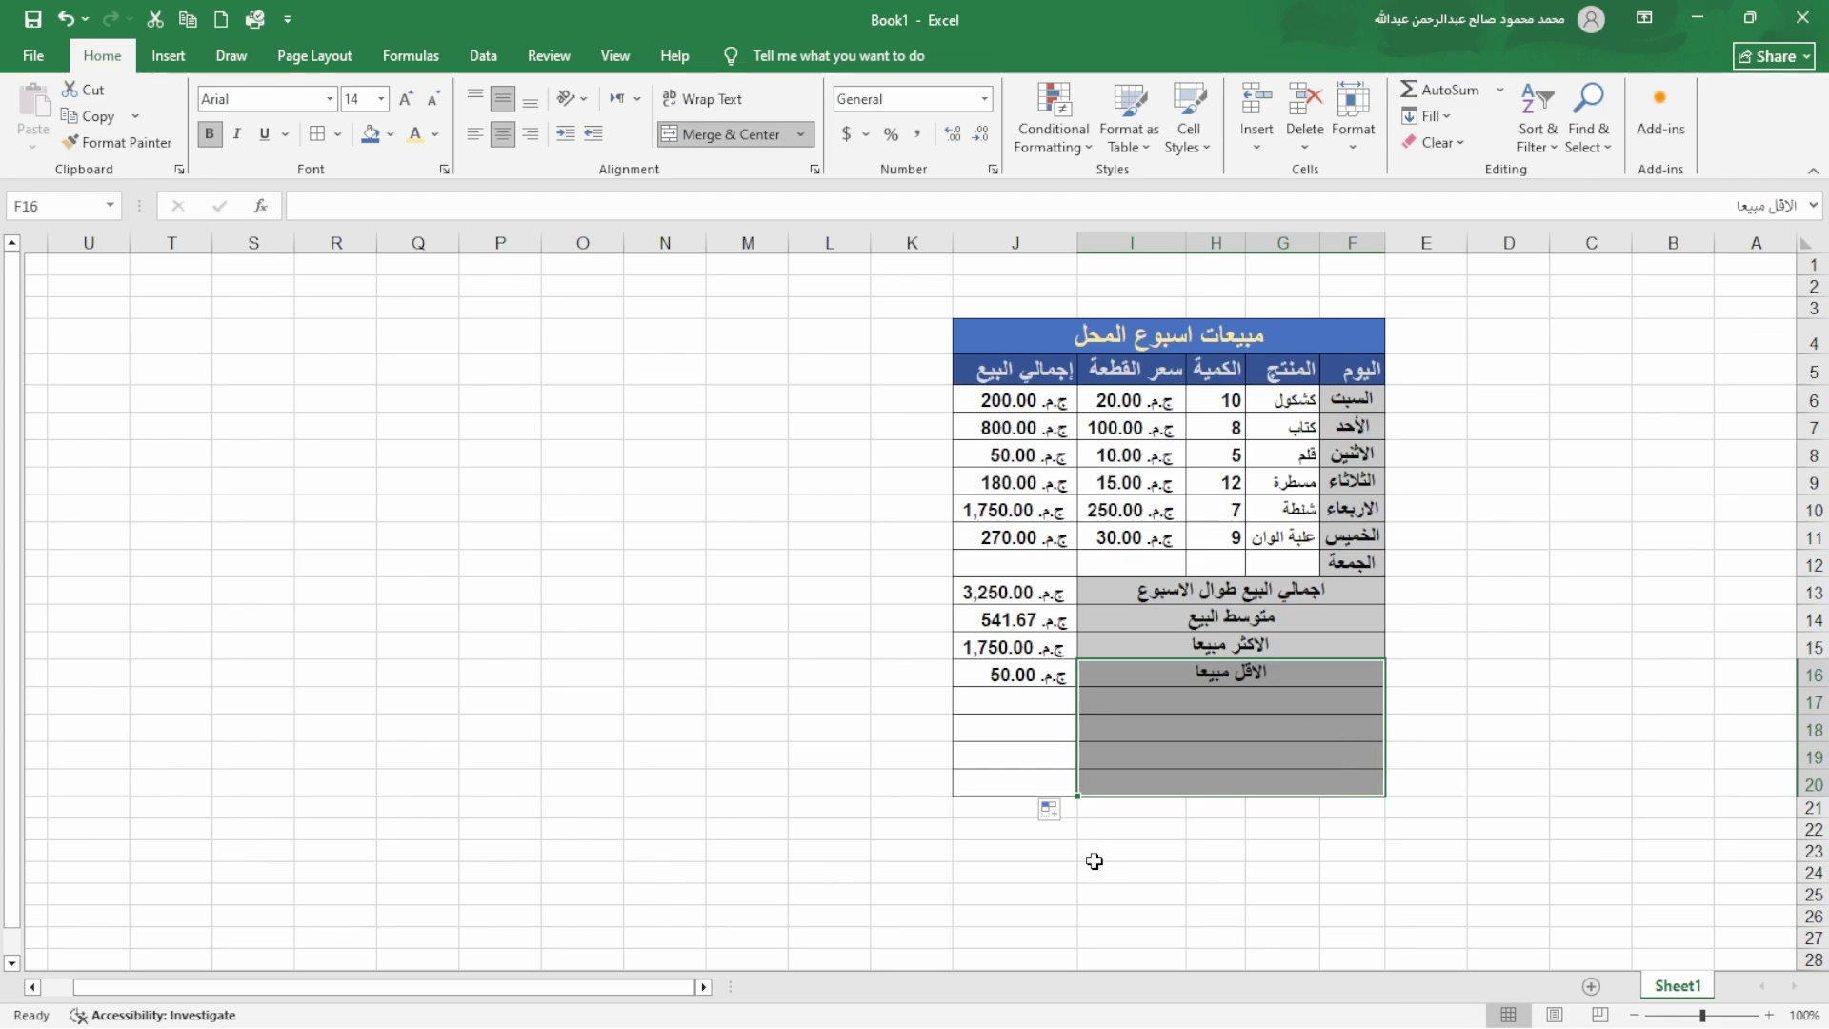
- Enter the label "عدد الايام" in the merged cell F17
left_click(1242, 709)
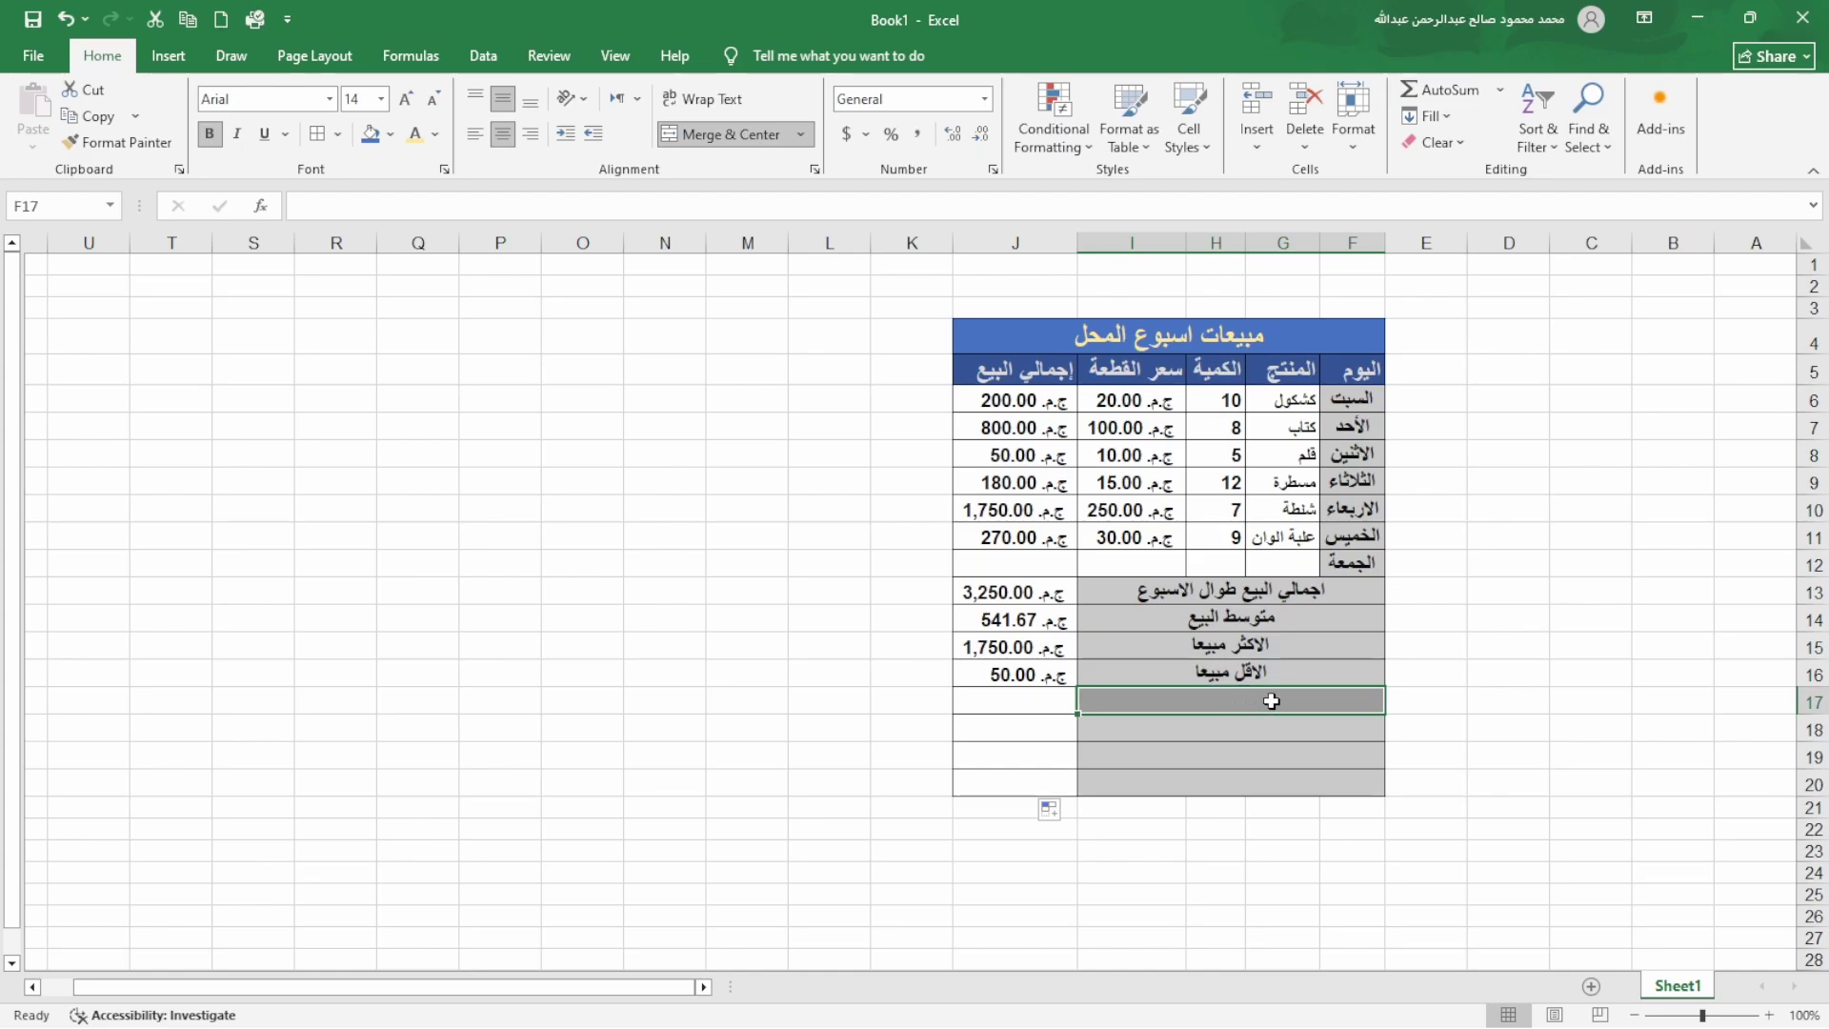
type("ftgu")
key("BackSpace")
key("BackSpace")
key("BackSpace")
key("BackSpace")
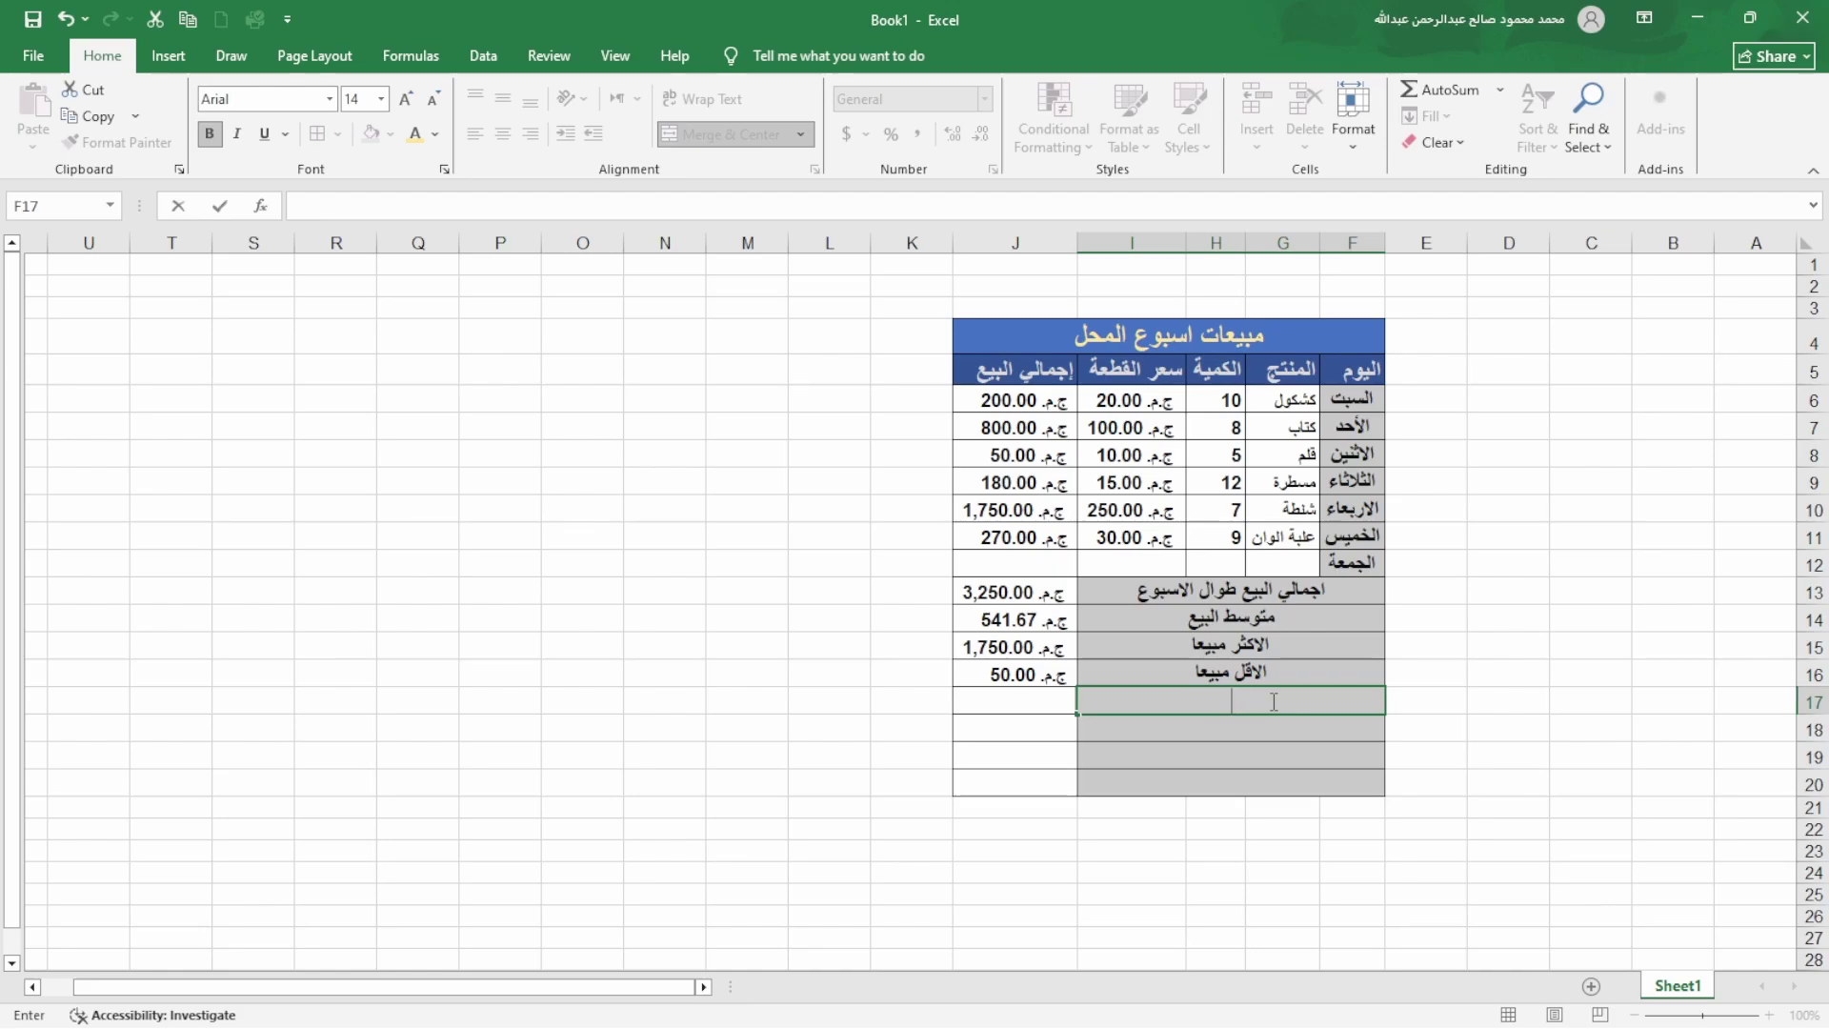
type("عدد الأيام")
key("Return")
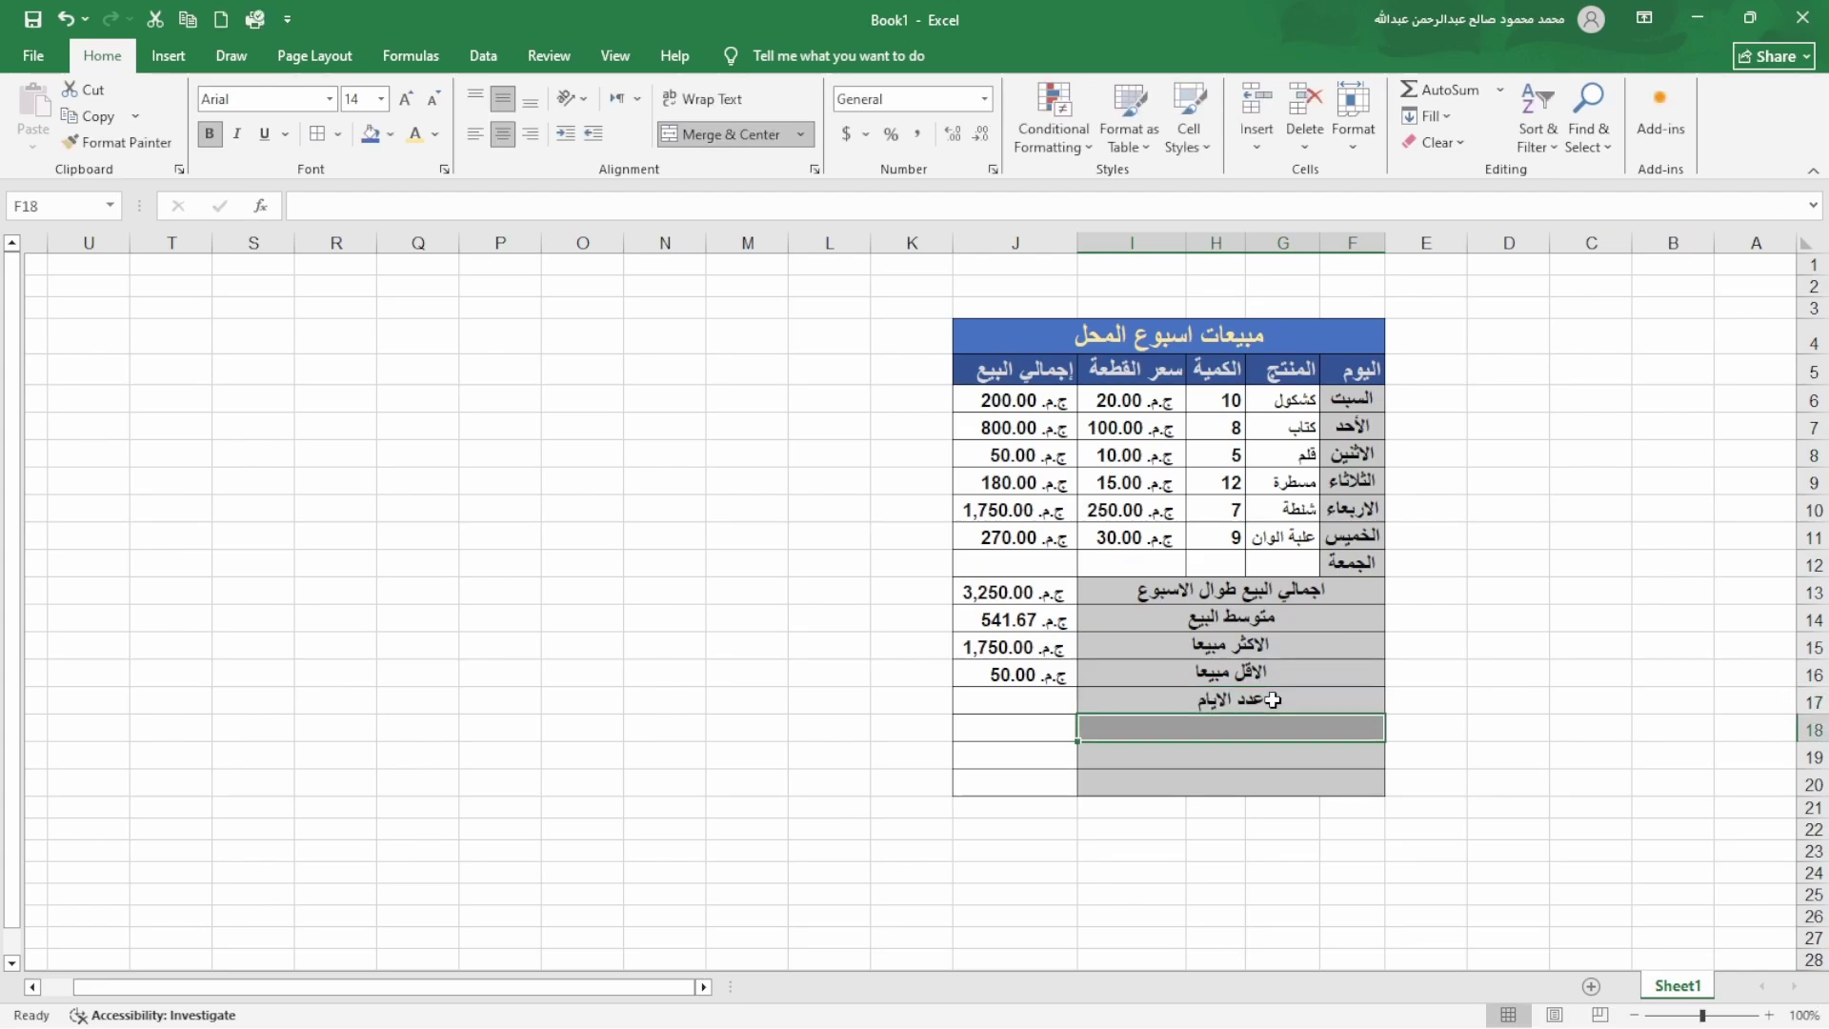
left_click(1051, 707)
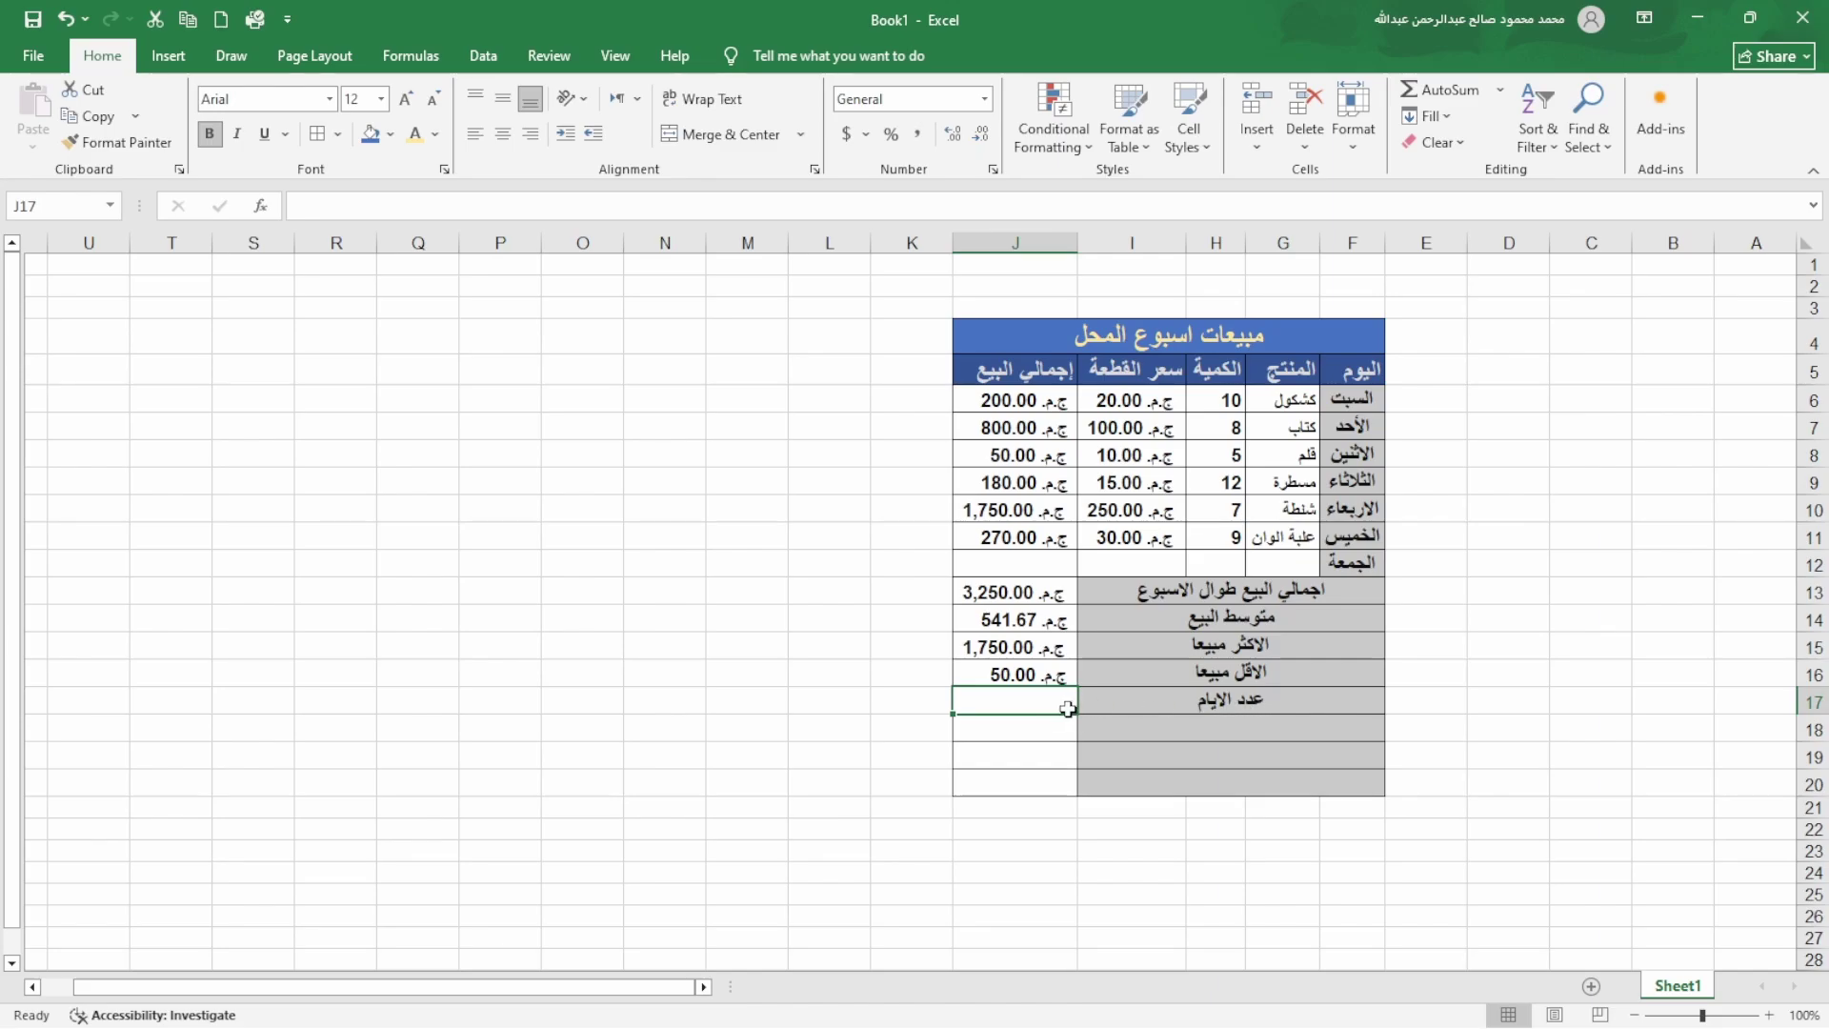
double_click(1066, 707)
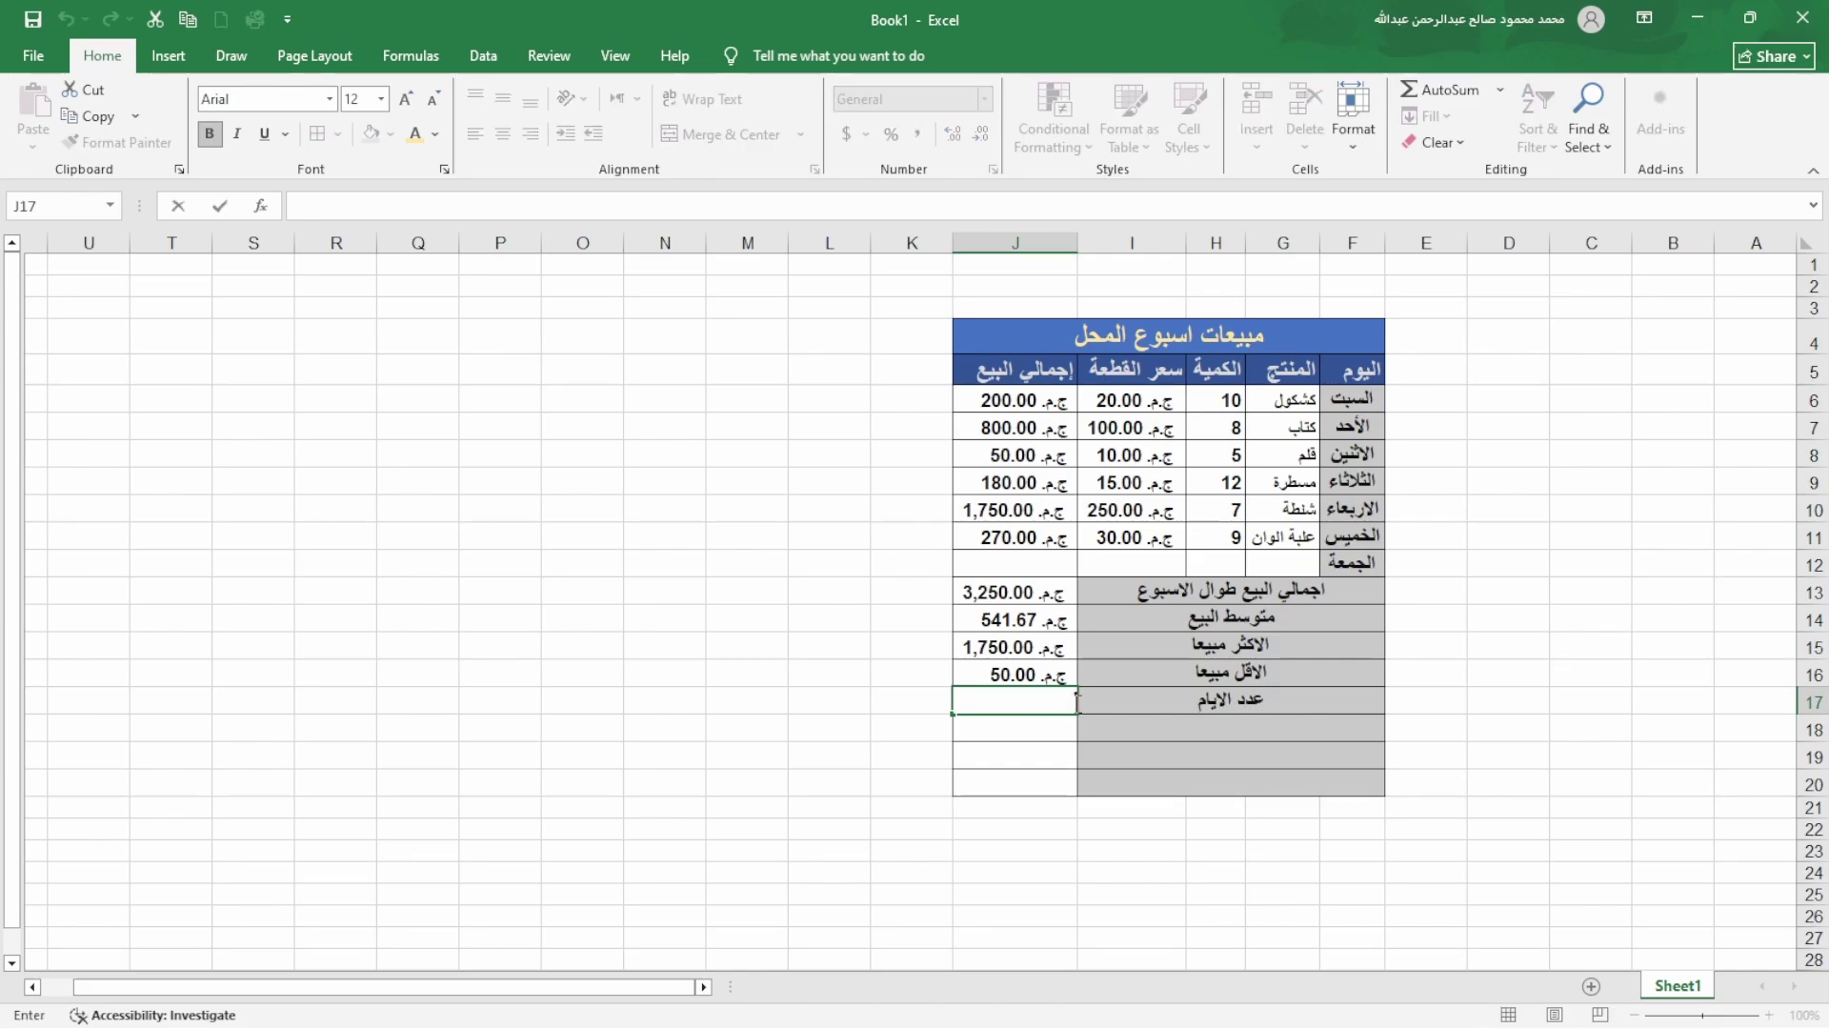
type("=")
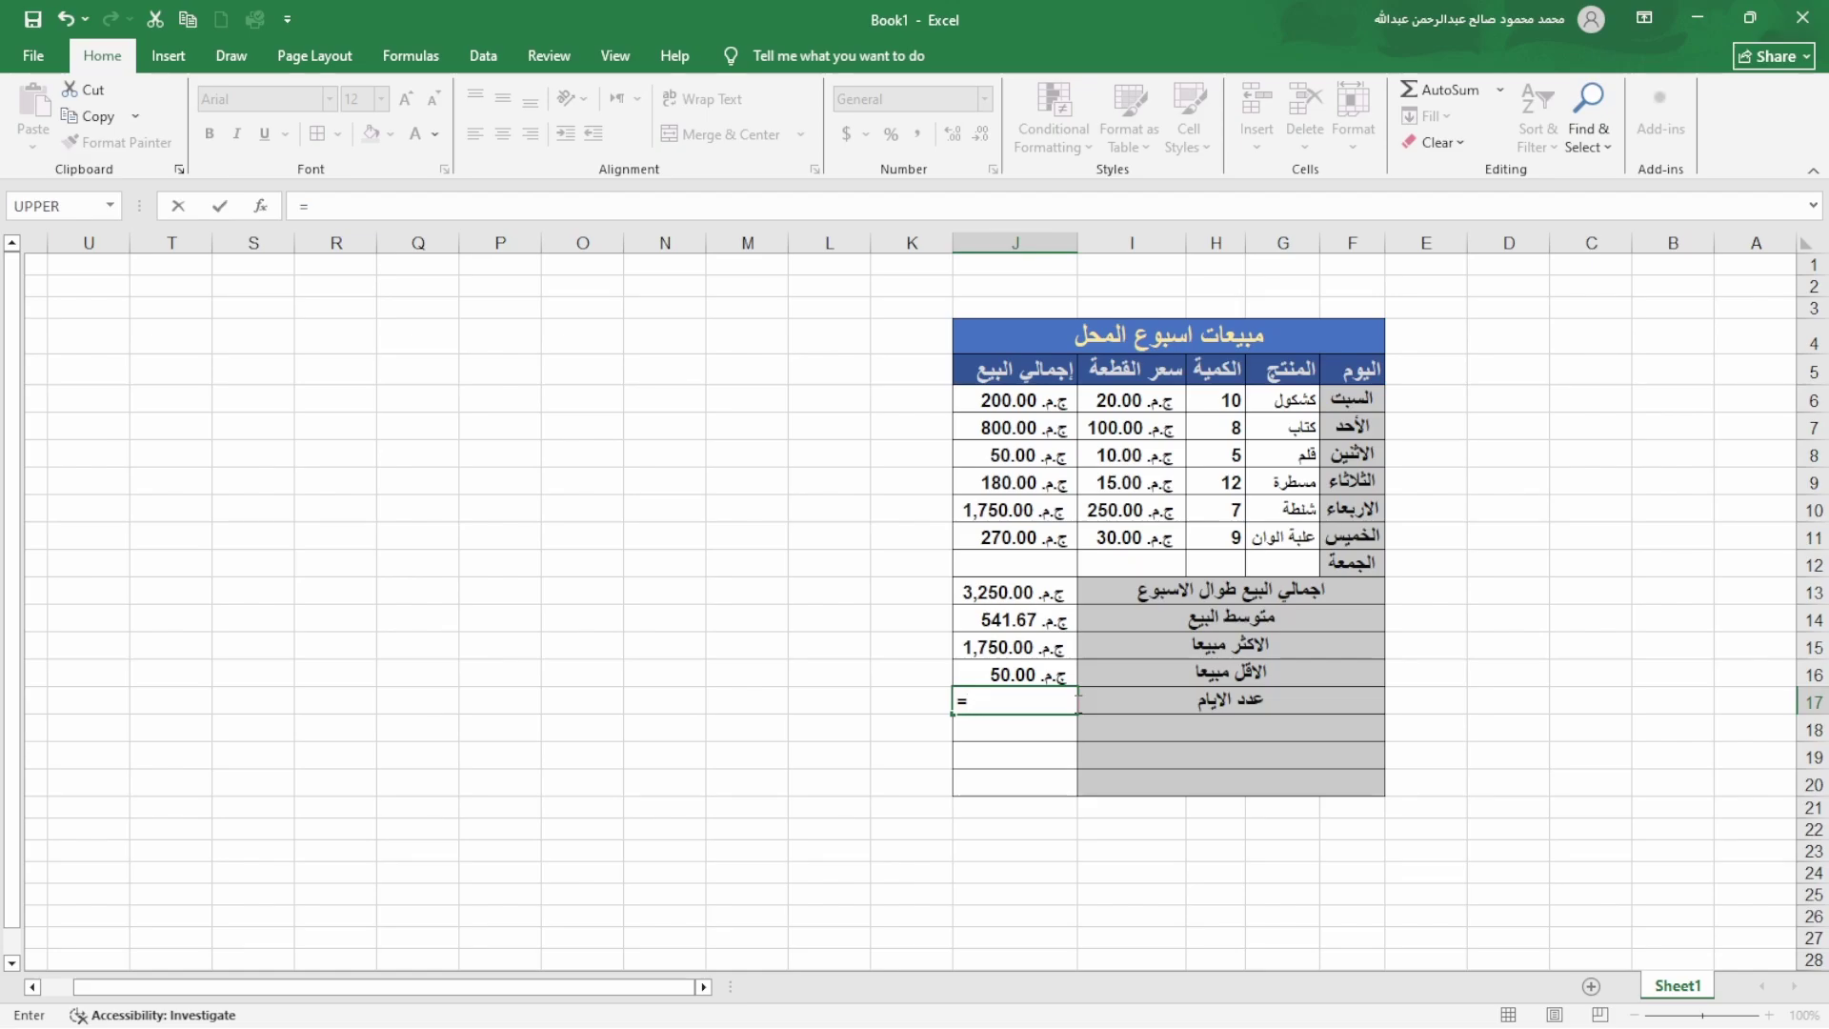
type("coun")
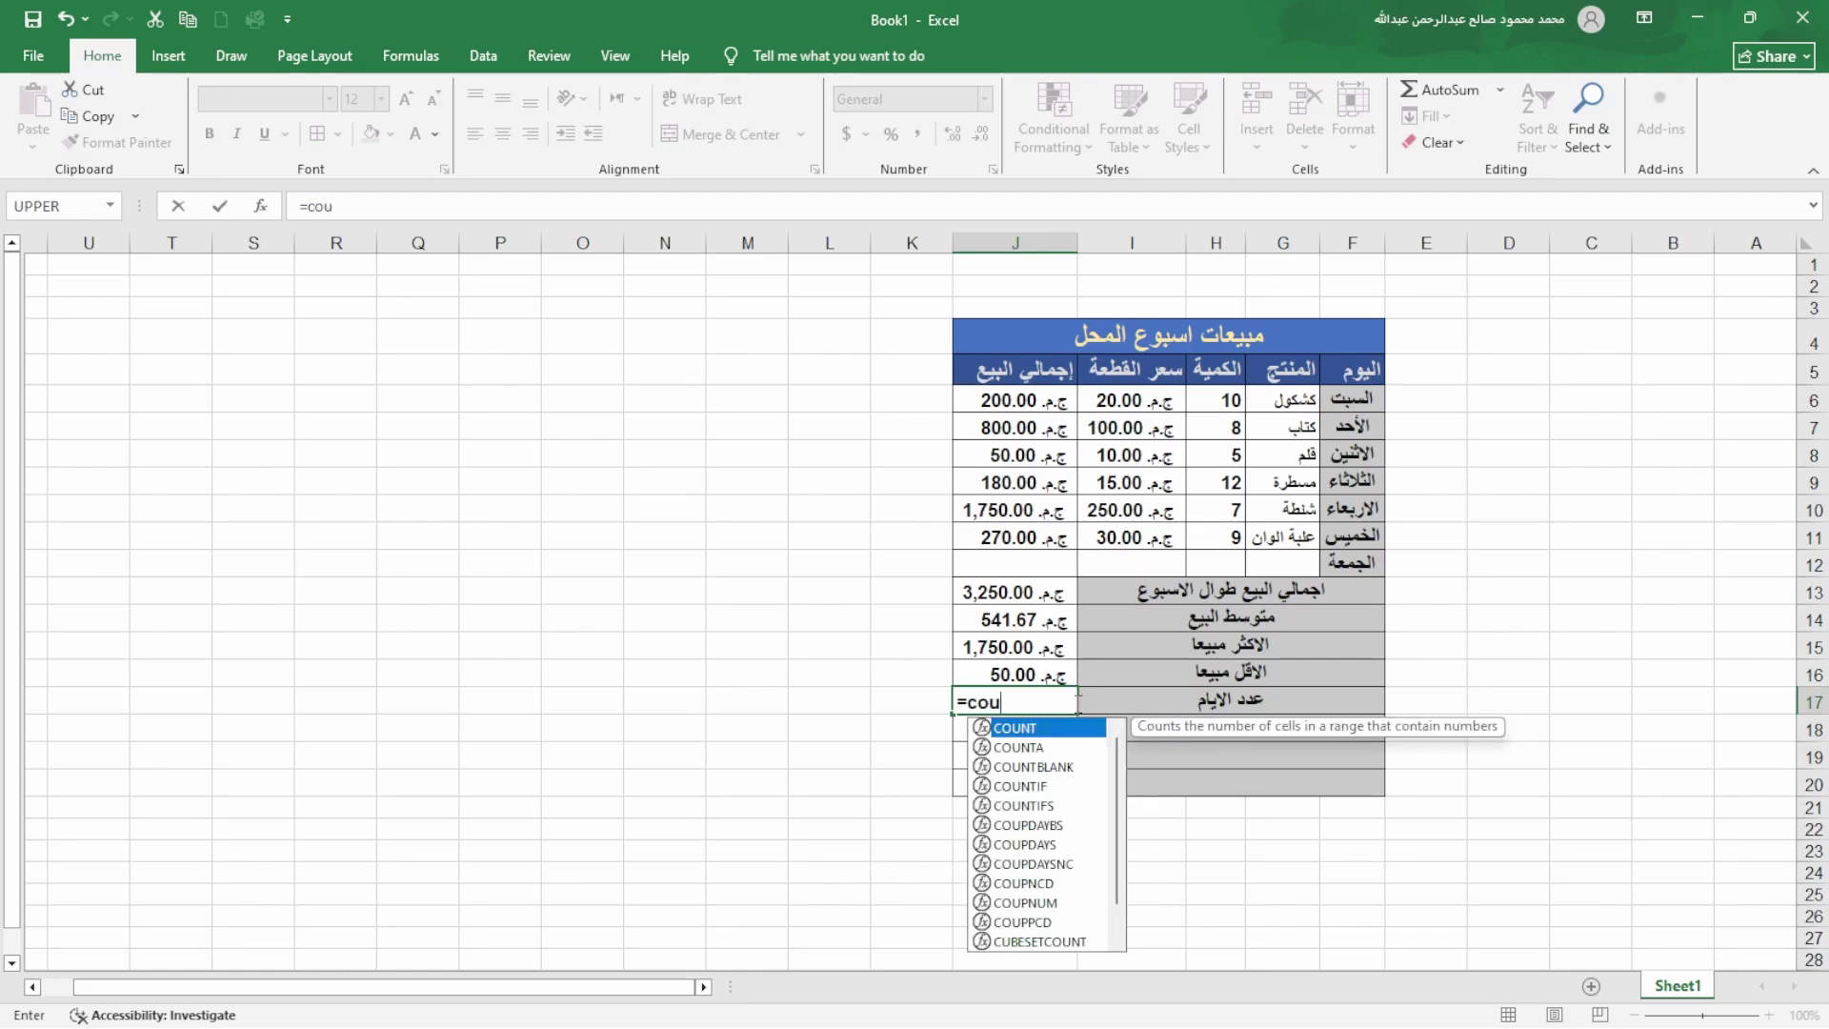
double_click(981, 748)
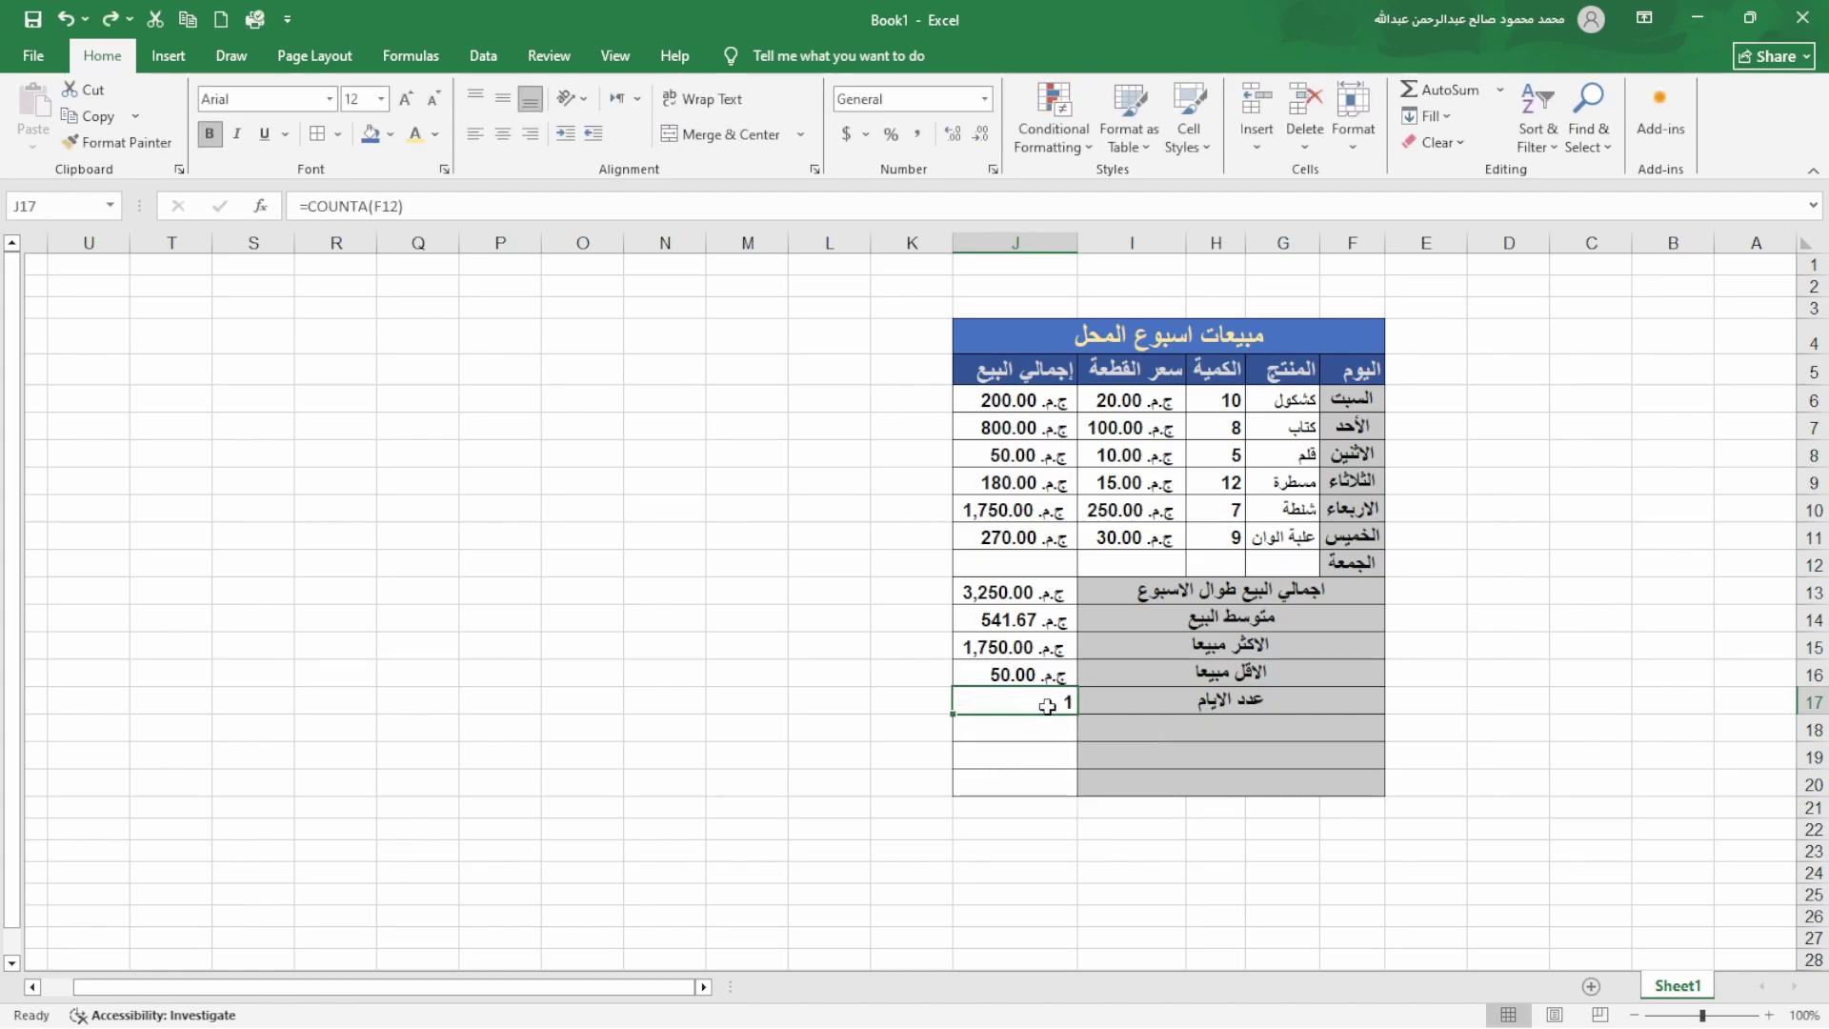
key("Delete")
left_click(1169, 738)
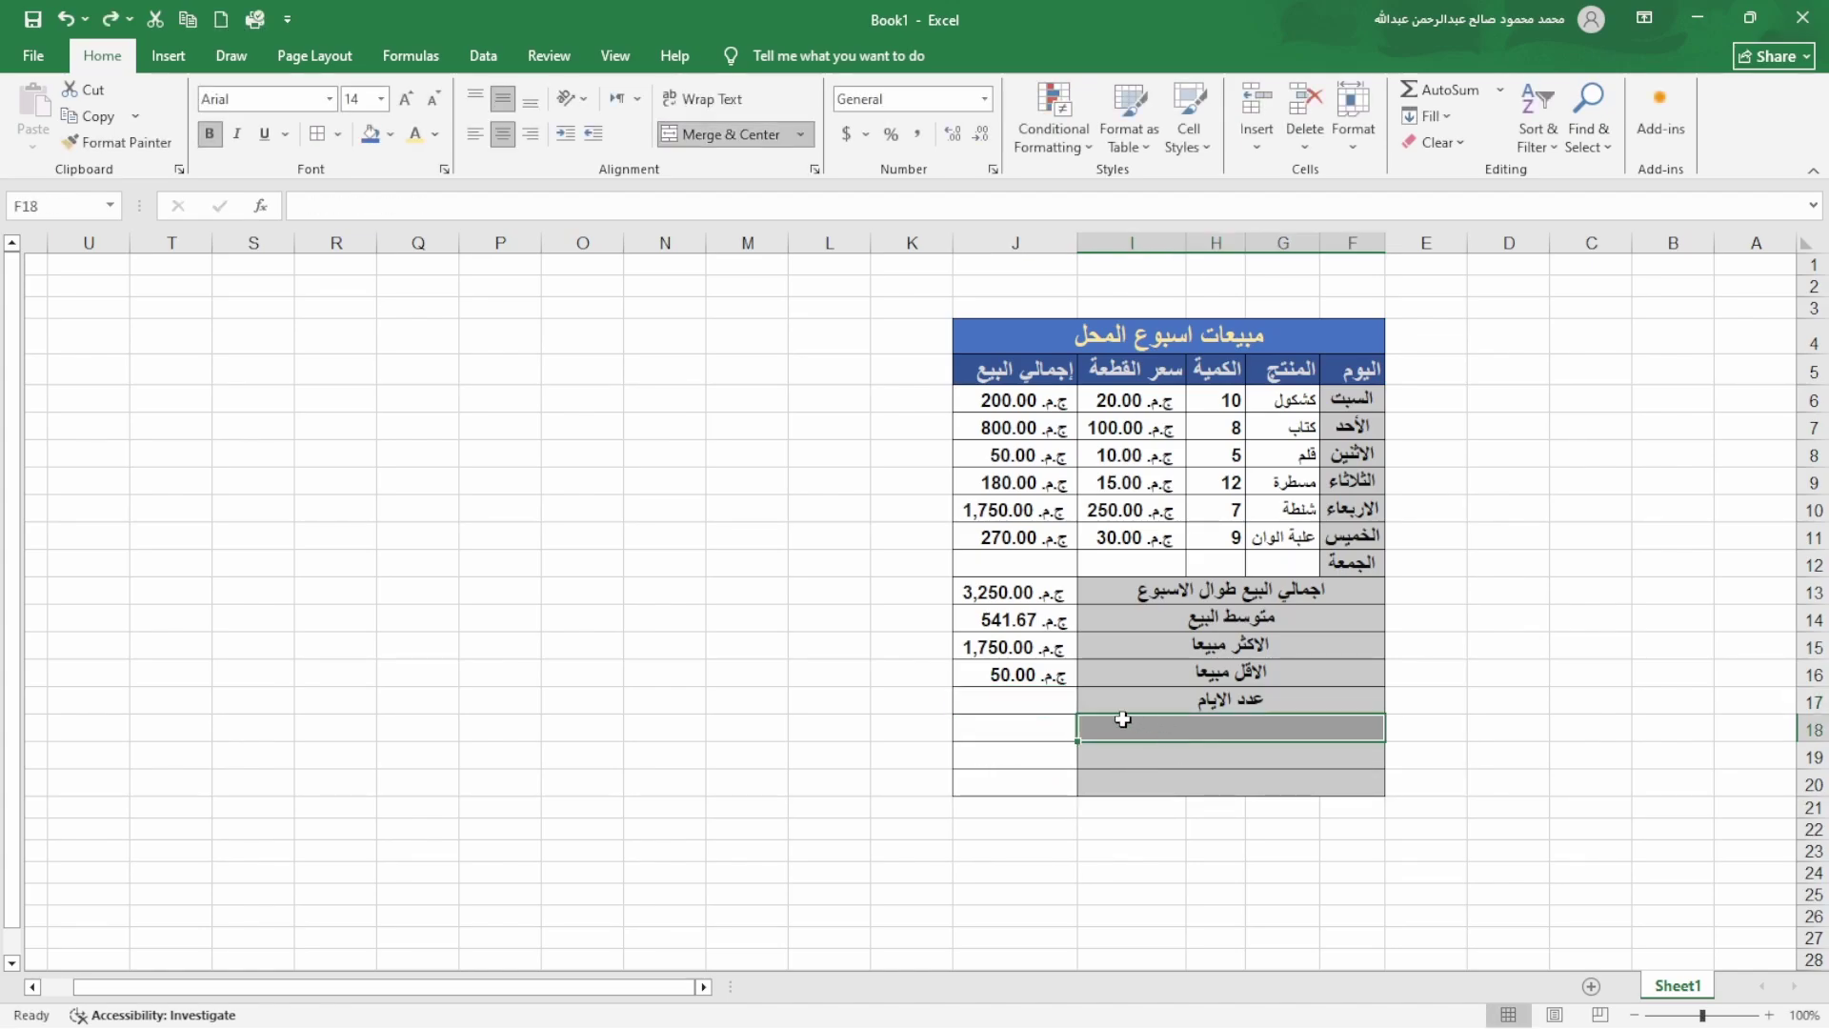
- Enter a COUNTA formula over the day names in F6:F12 in J17 to count the days
left_click(1054, 700)
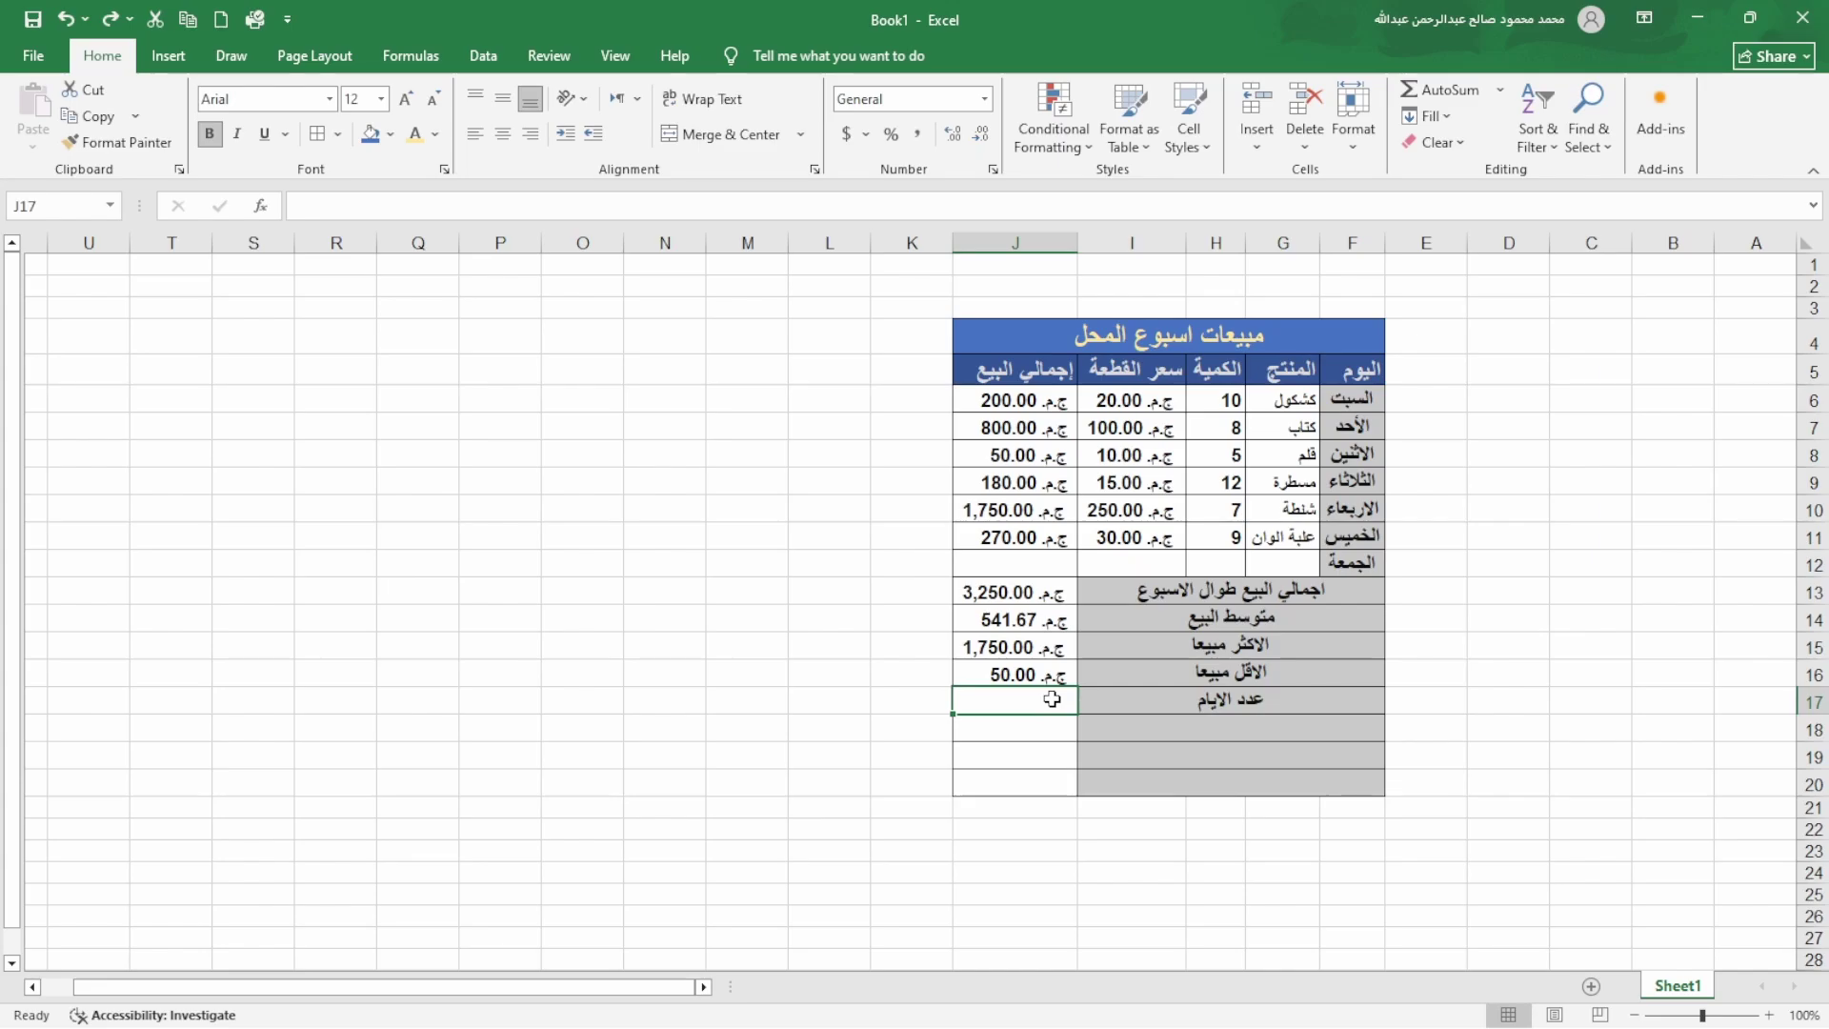
type("=c")
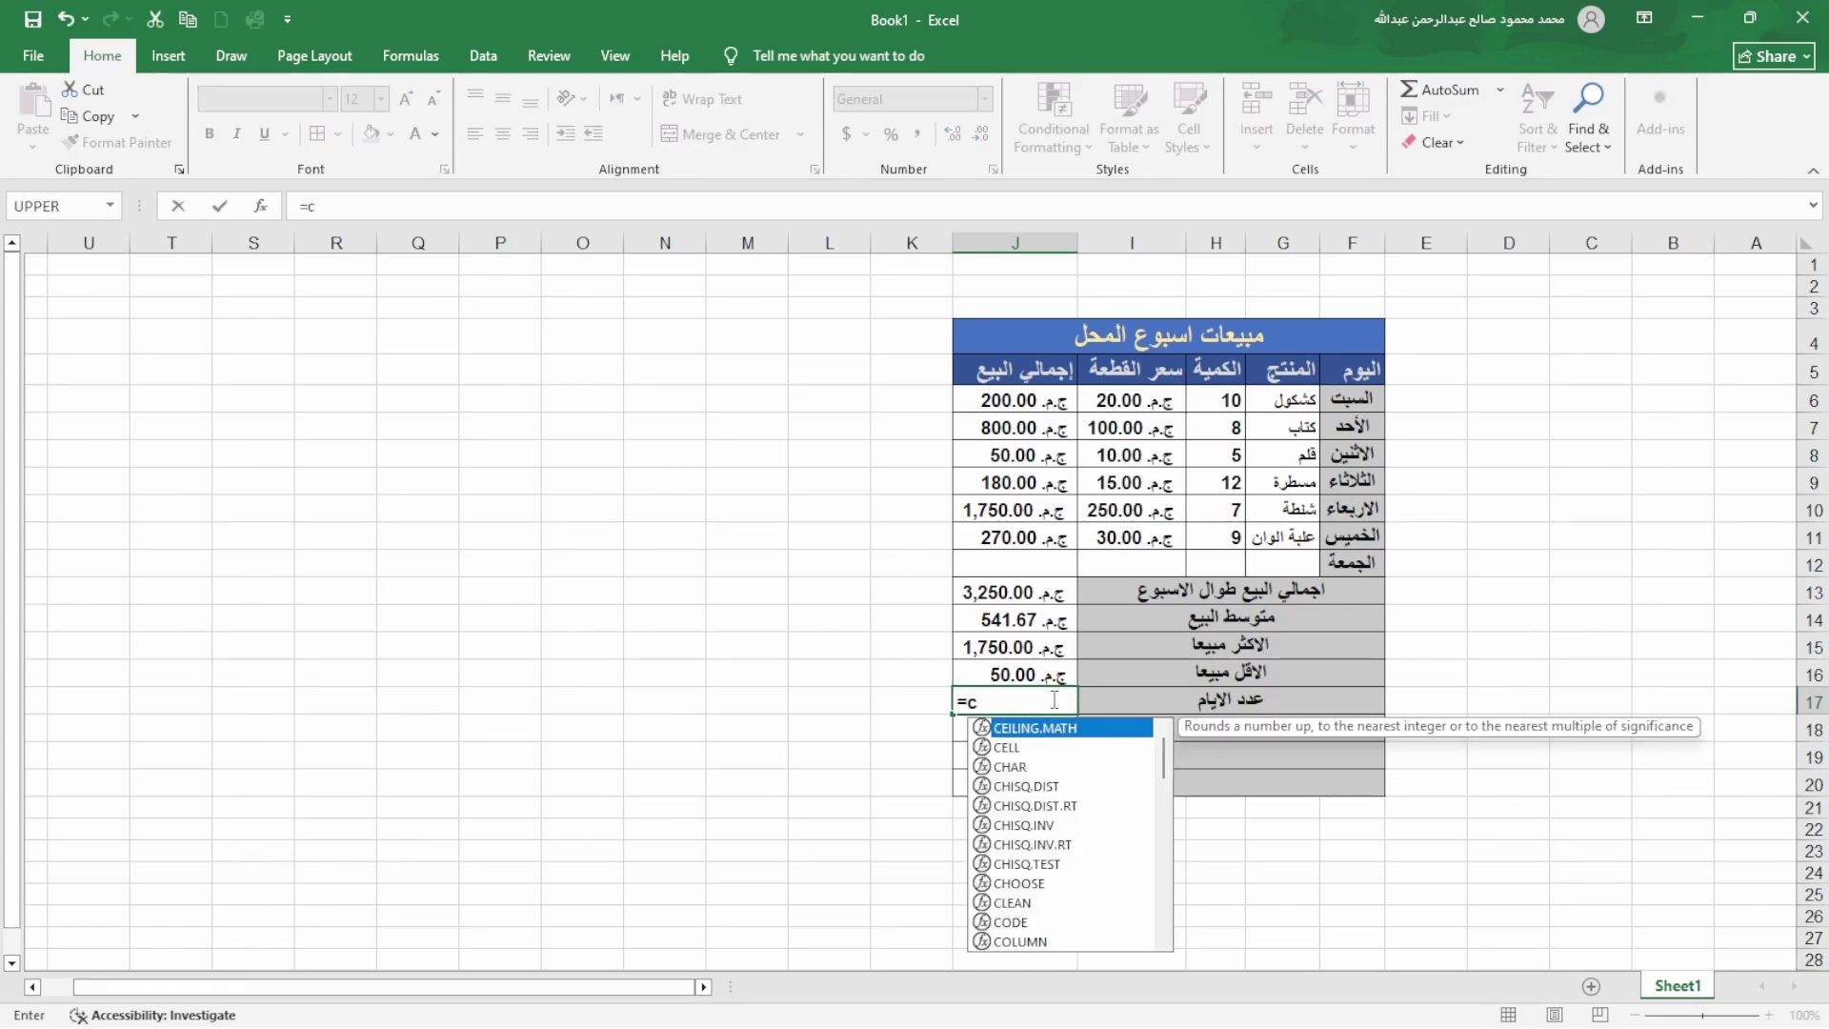
type("ount")
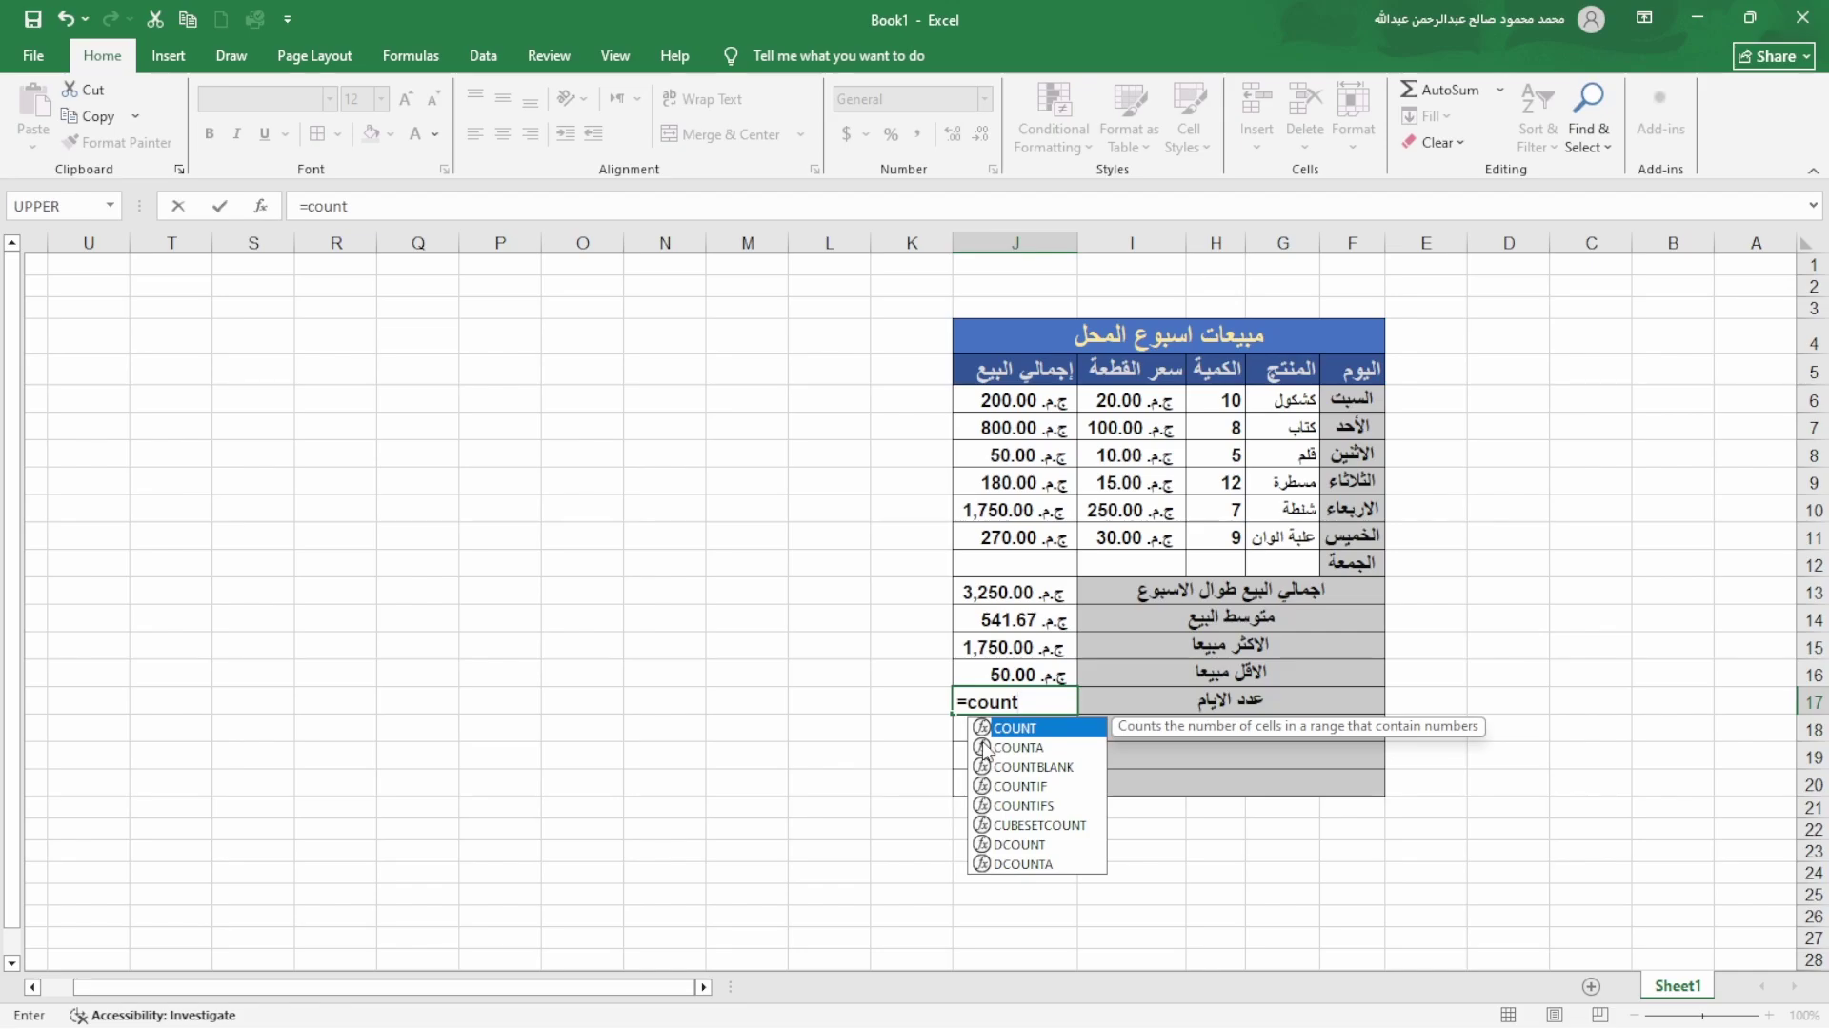
double_click(1016, 747)
left_click_drag(1349, 409, 1353, 564)
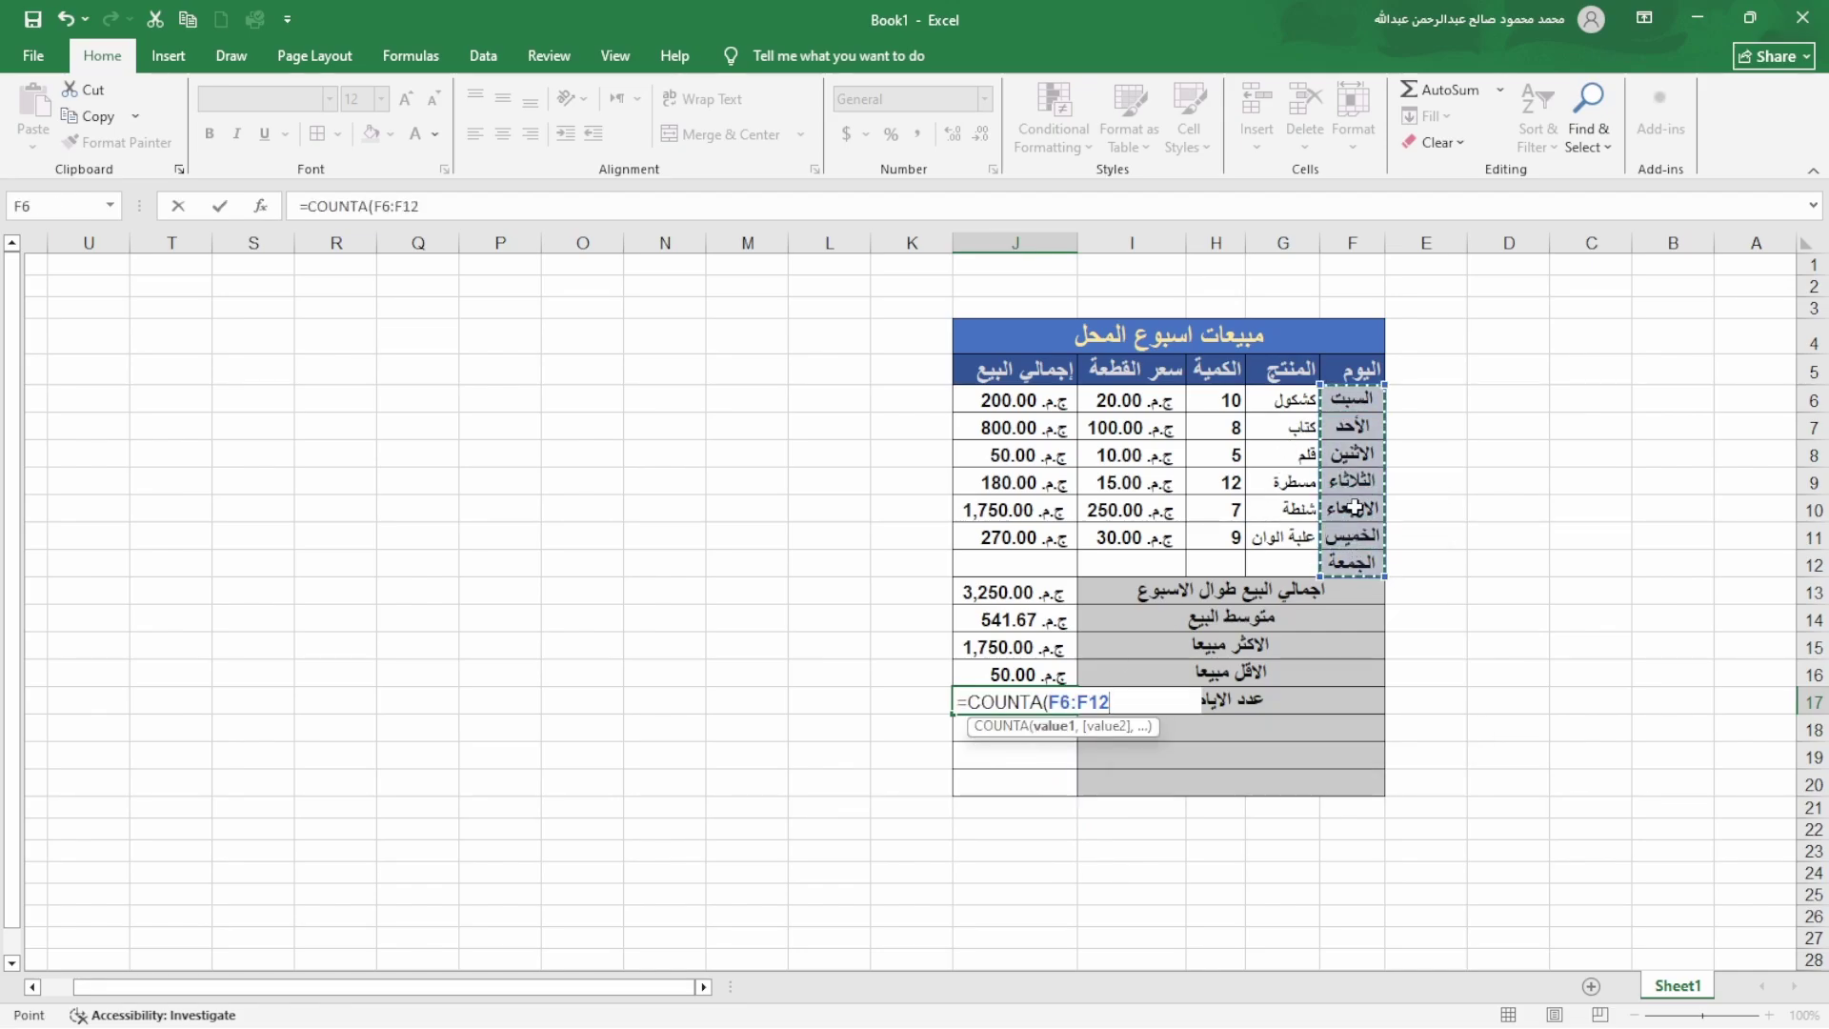
key("Return")
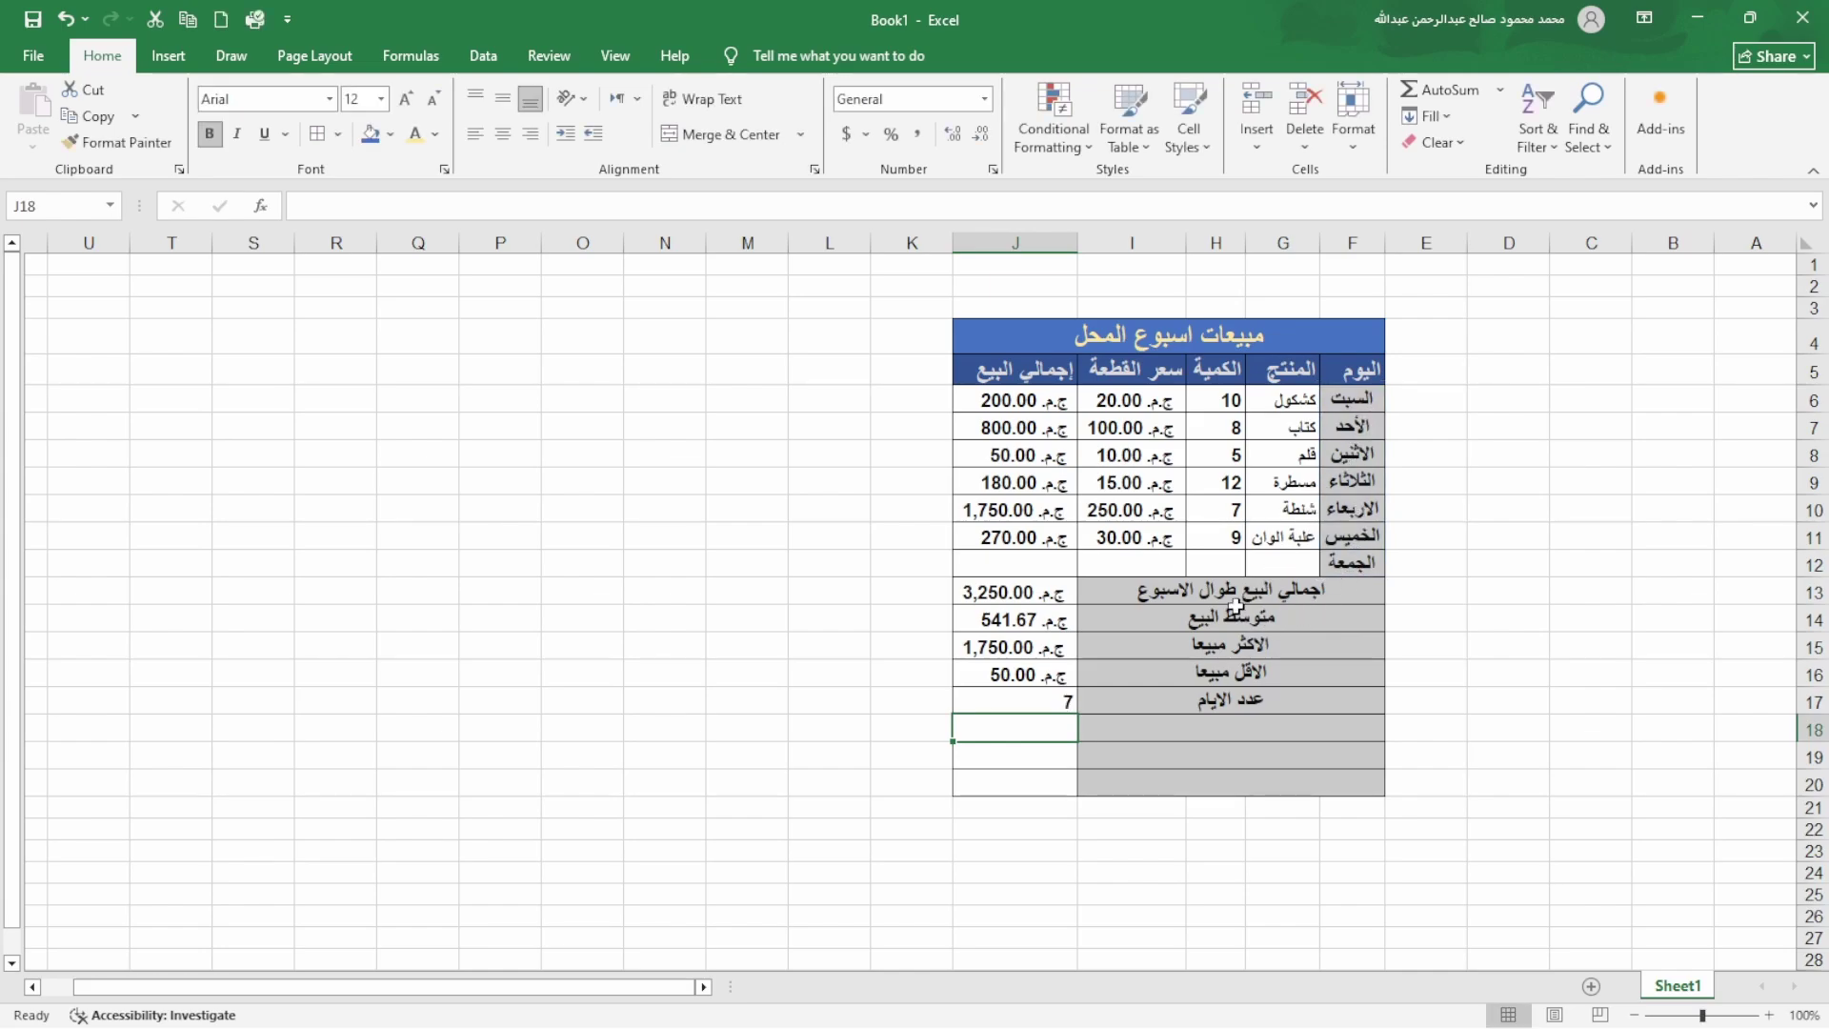
- Try COUNT instead of COUNTA over F6:F12 in J17, and undo the change
left_click(1047, 699)
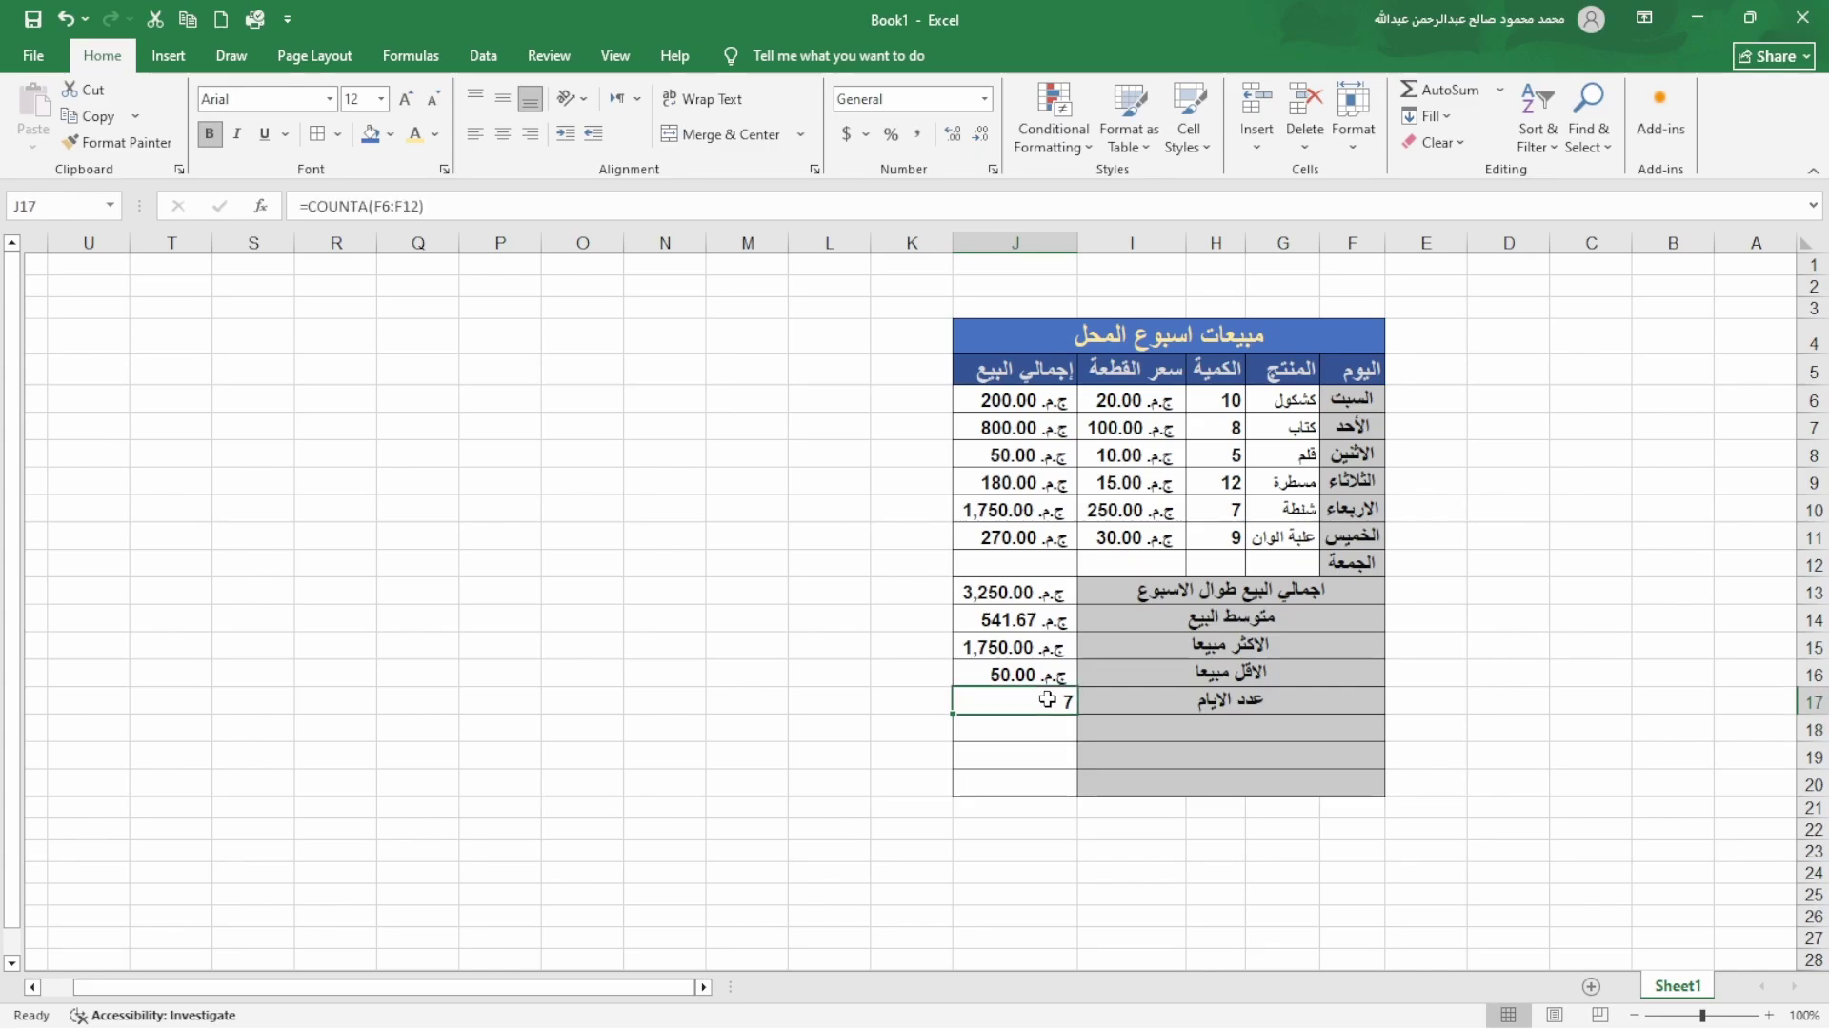
double_click(1048, 699)
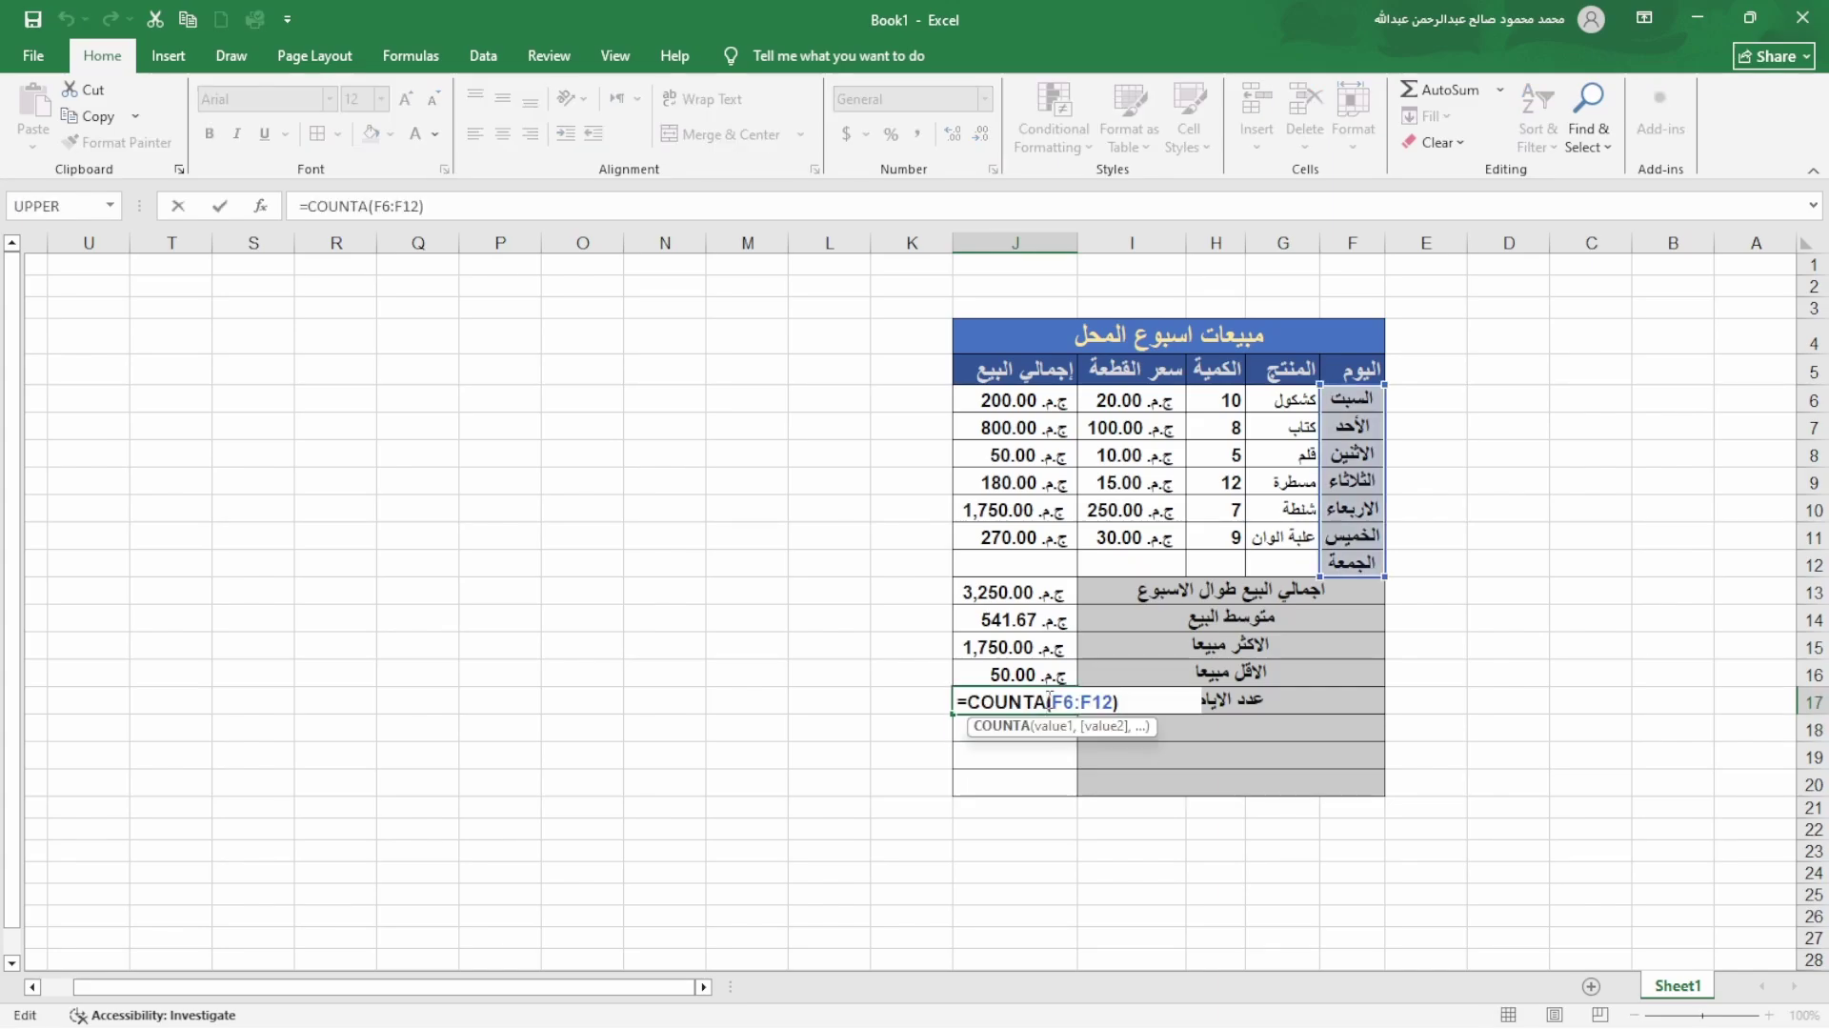
key("BackSpace")
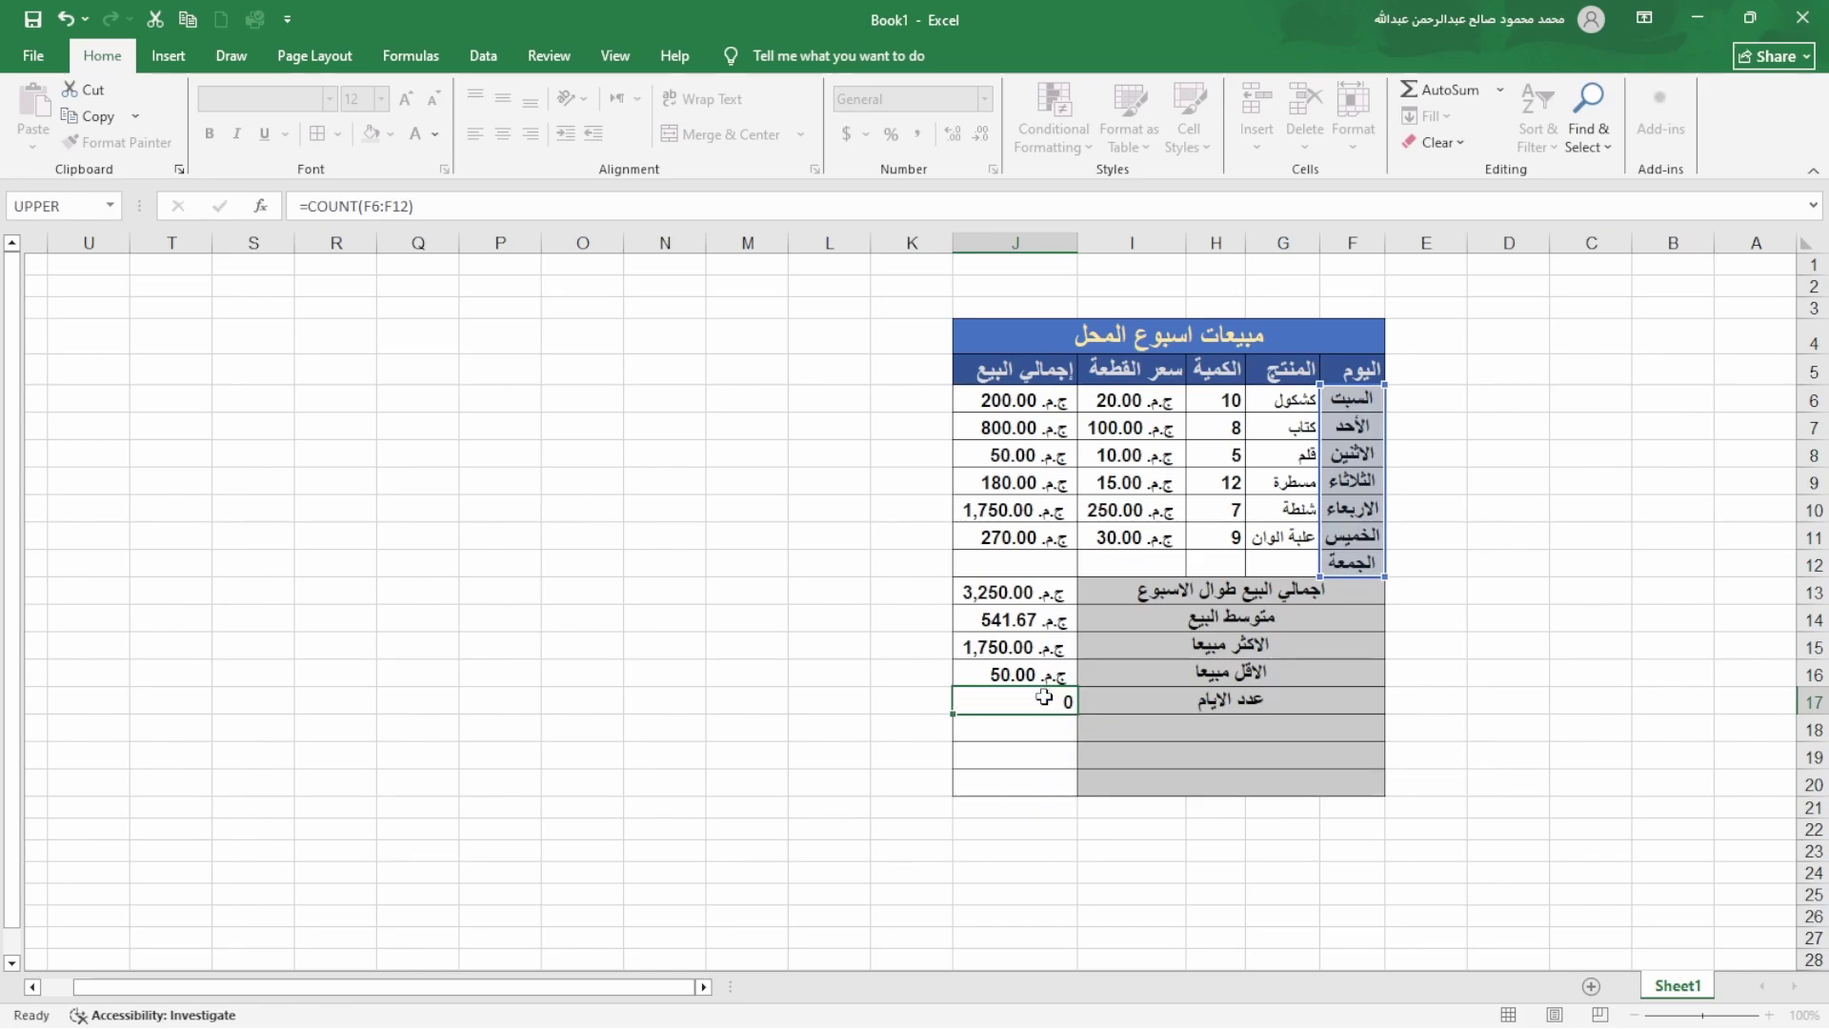
key("Return")
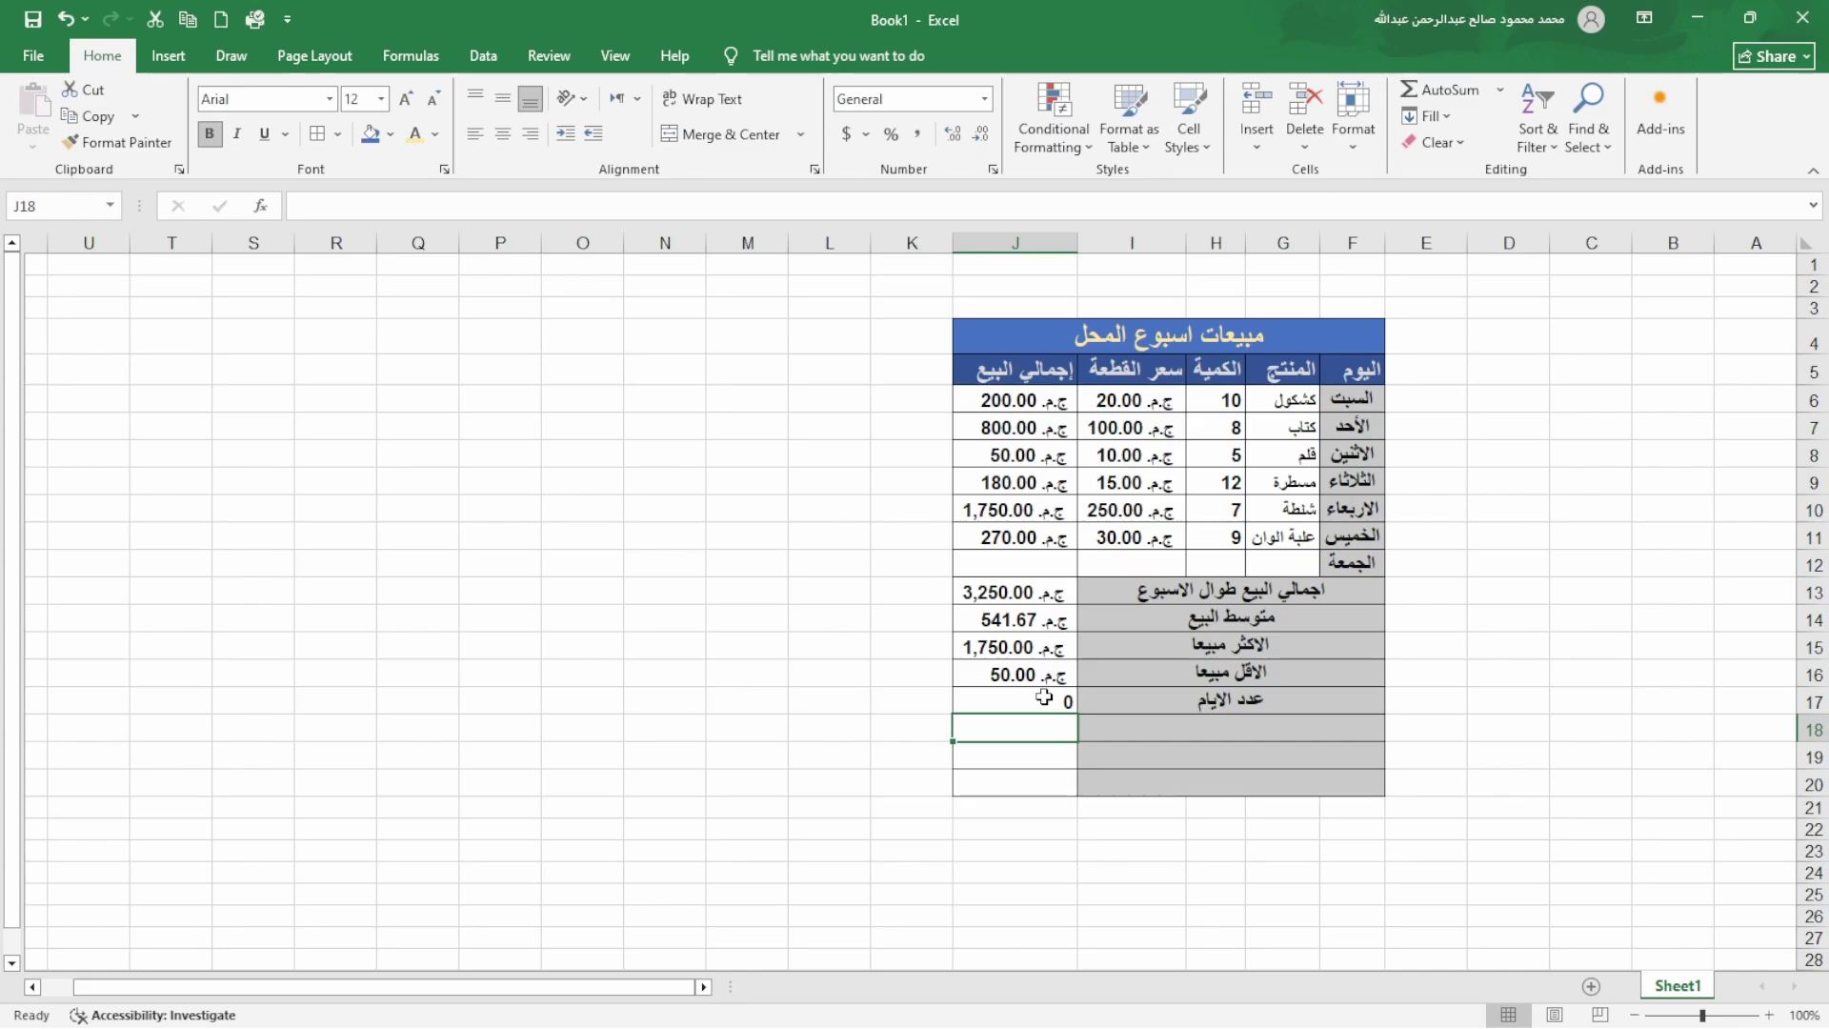
key("ctrl+z")
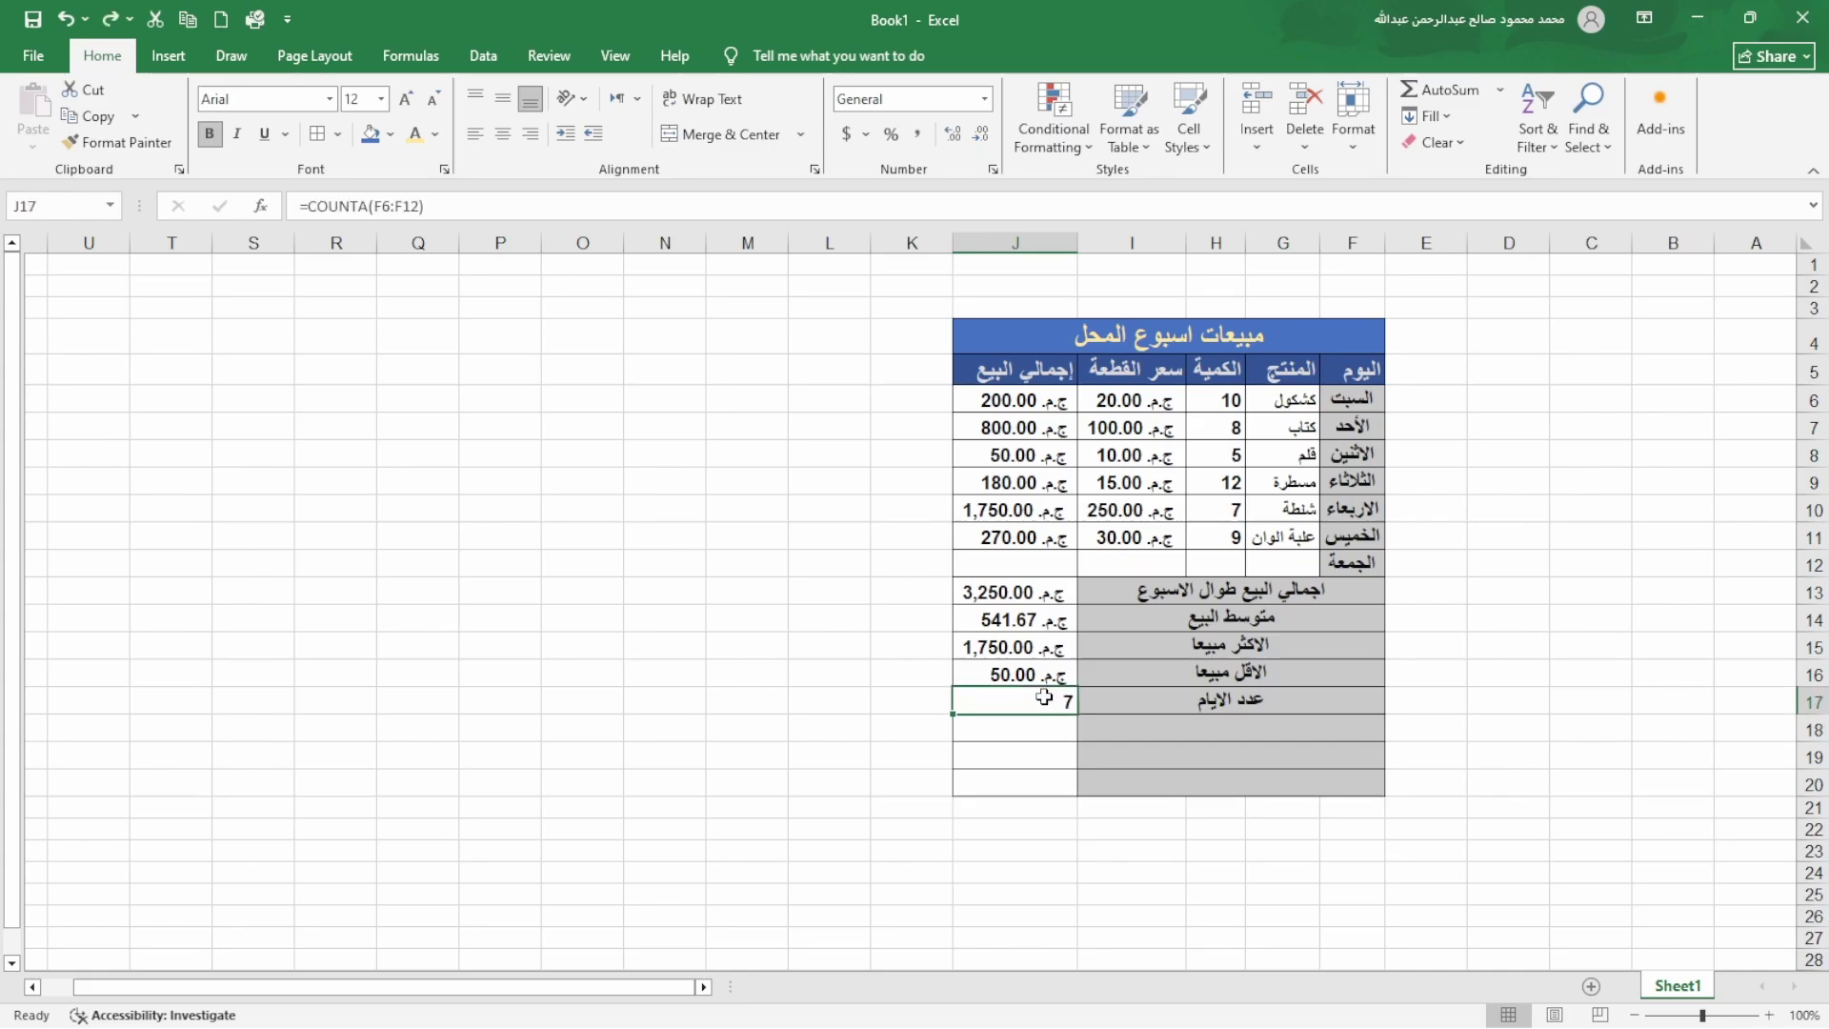
- Enter the label "عدد المنتجات" in the merged cell F18
left_click(1258, 730)
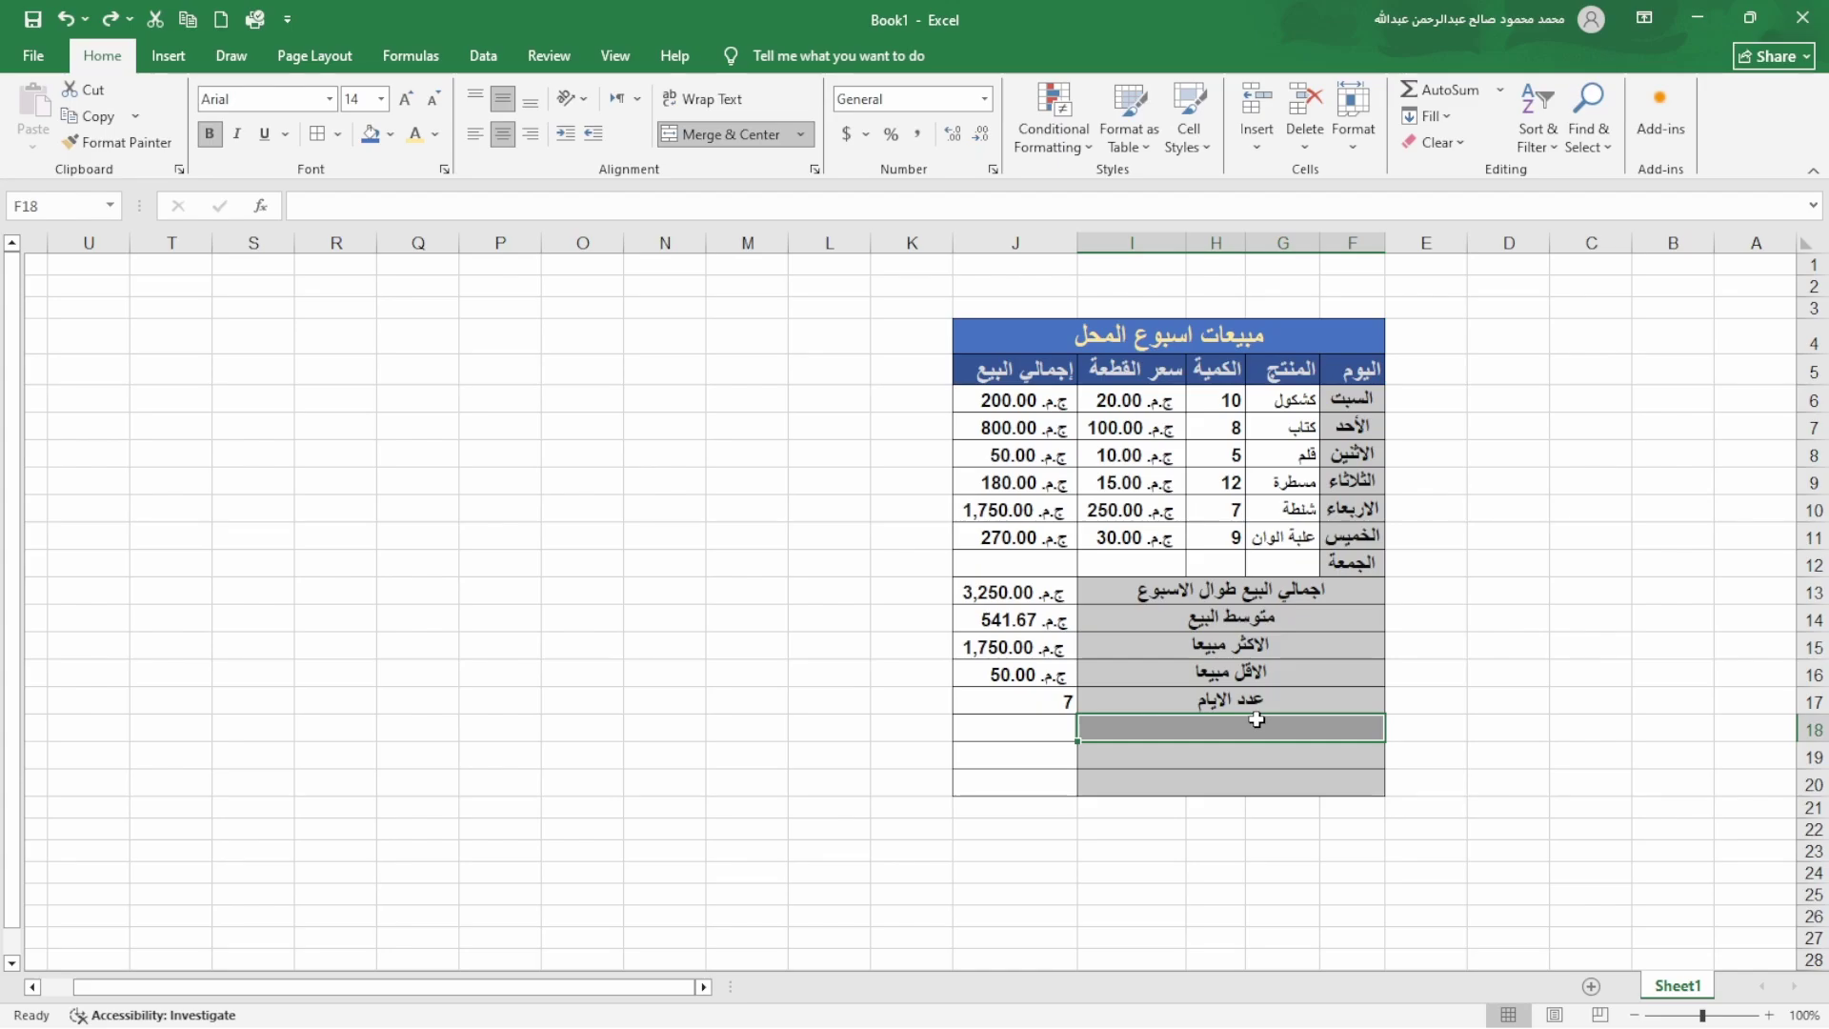
type("u")
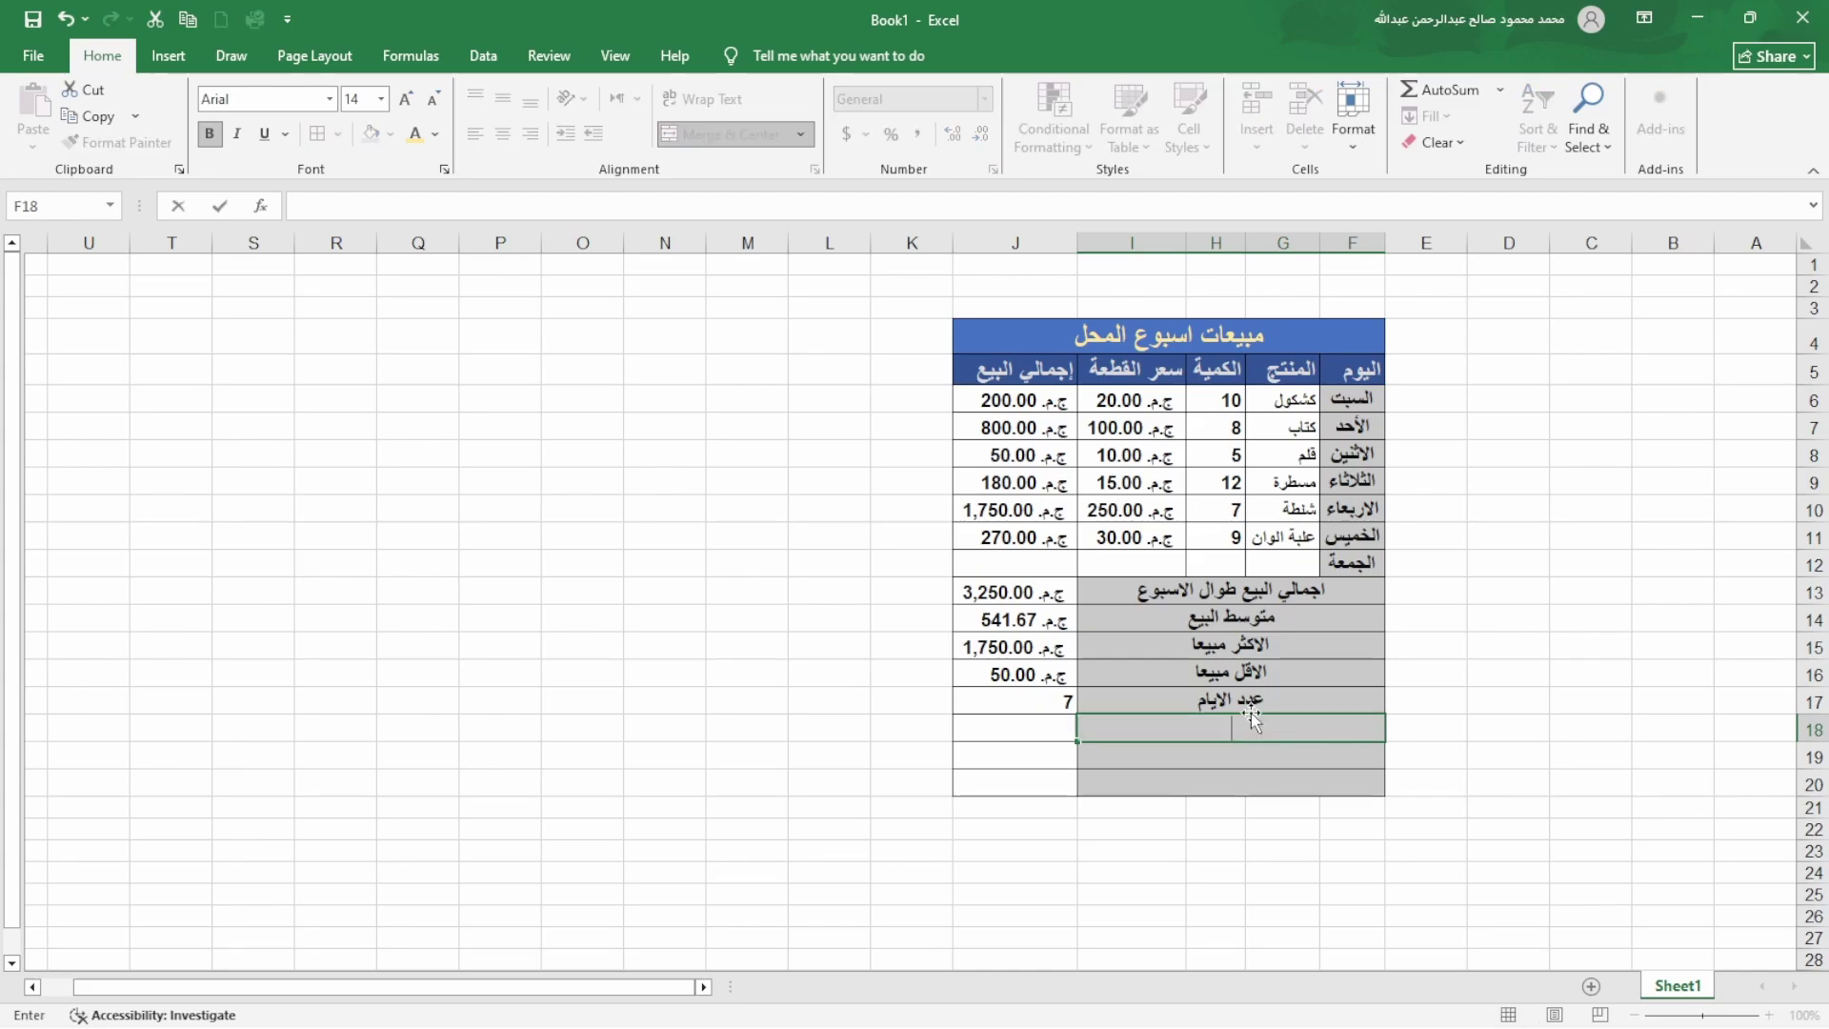
type("ع")
type("دد")
type("د")
key("BackSpace")
key("BackSpace")
type("المنتجات")
left_click(1037, 733)
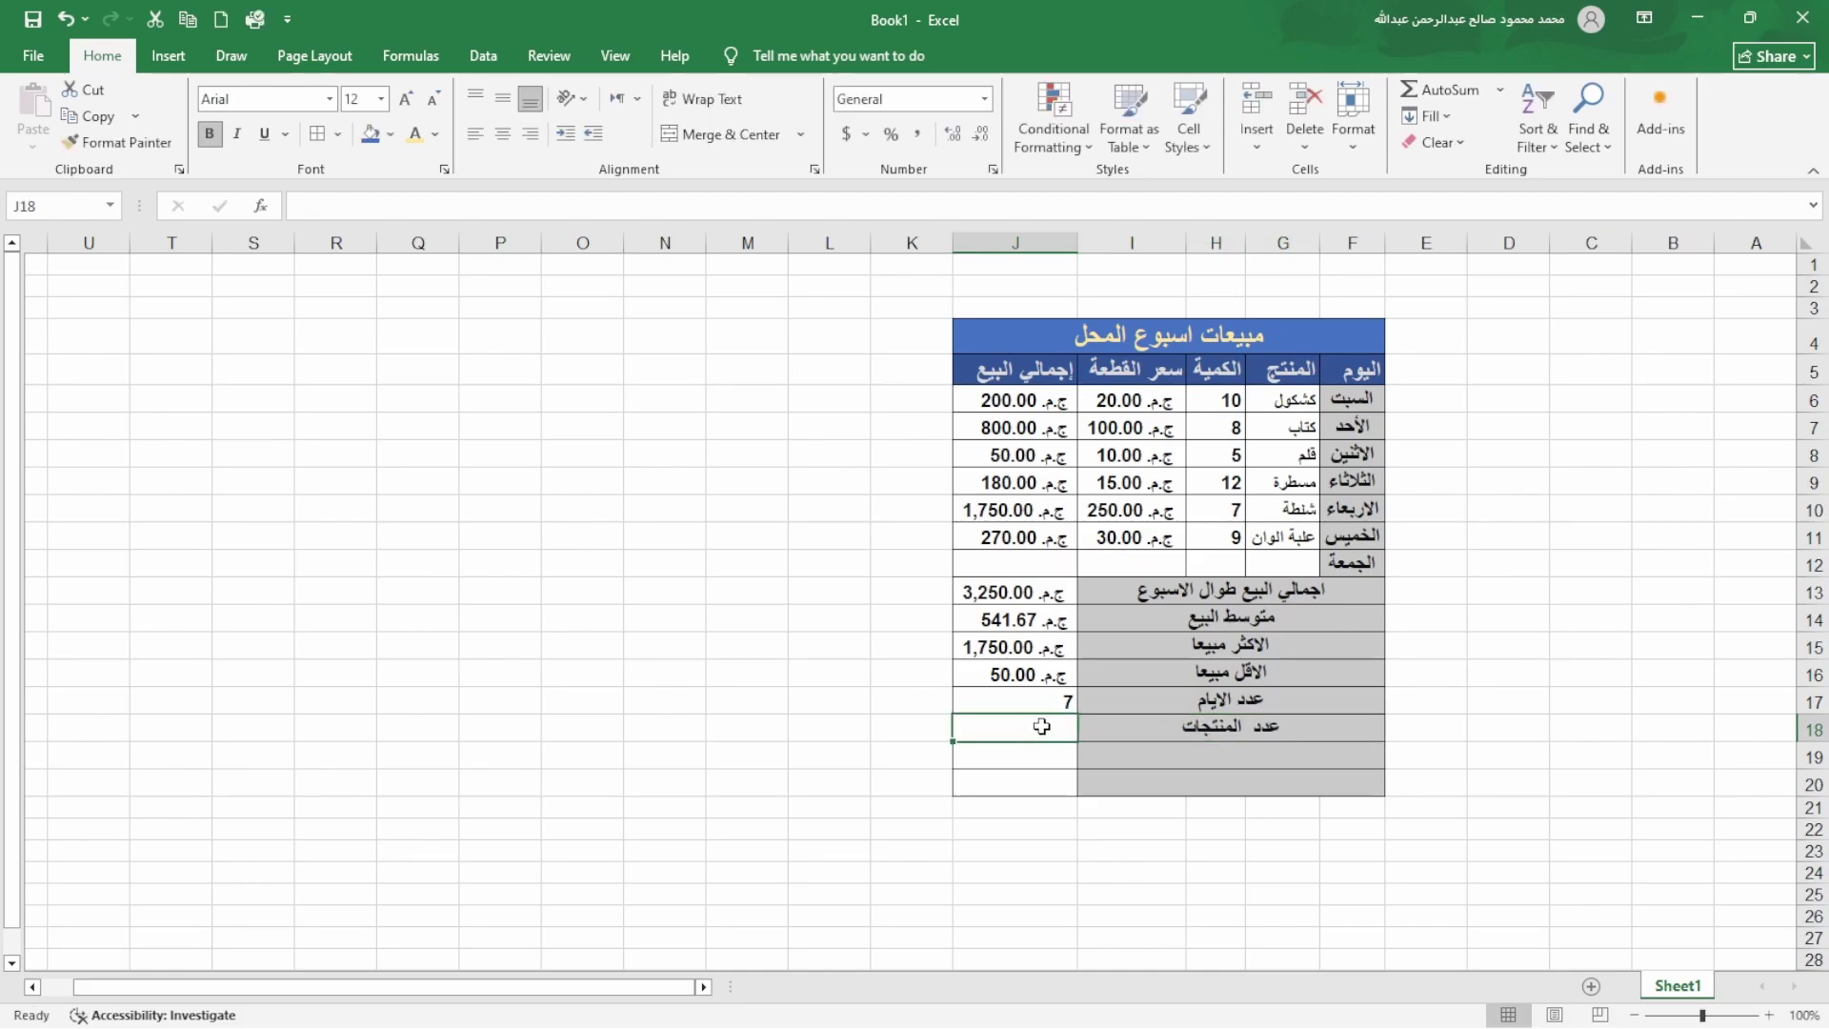
- Enter a COUNT formula over the quantities in H6:H11 in J18 to count the products
type("=ؤخعىف")
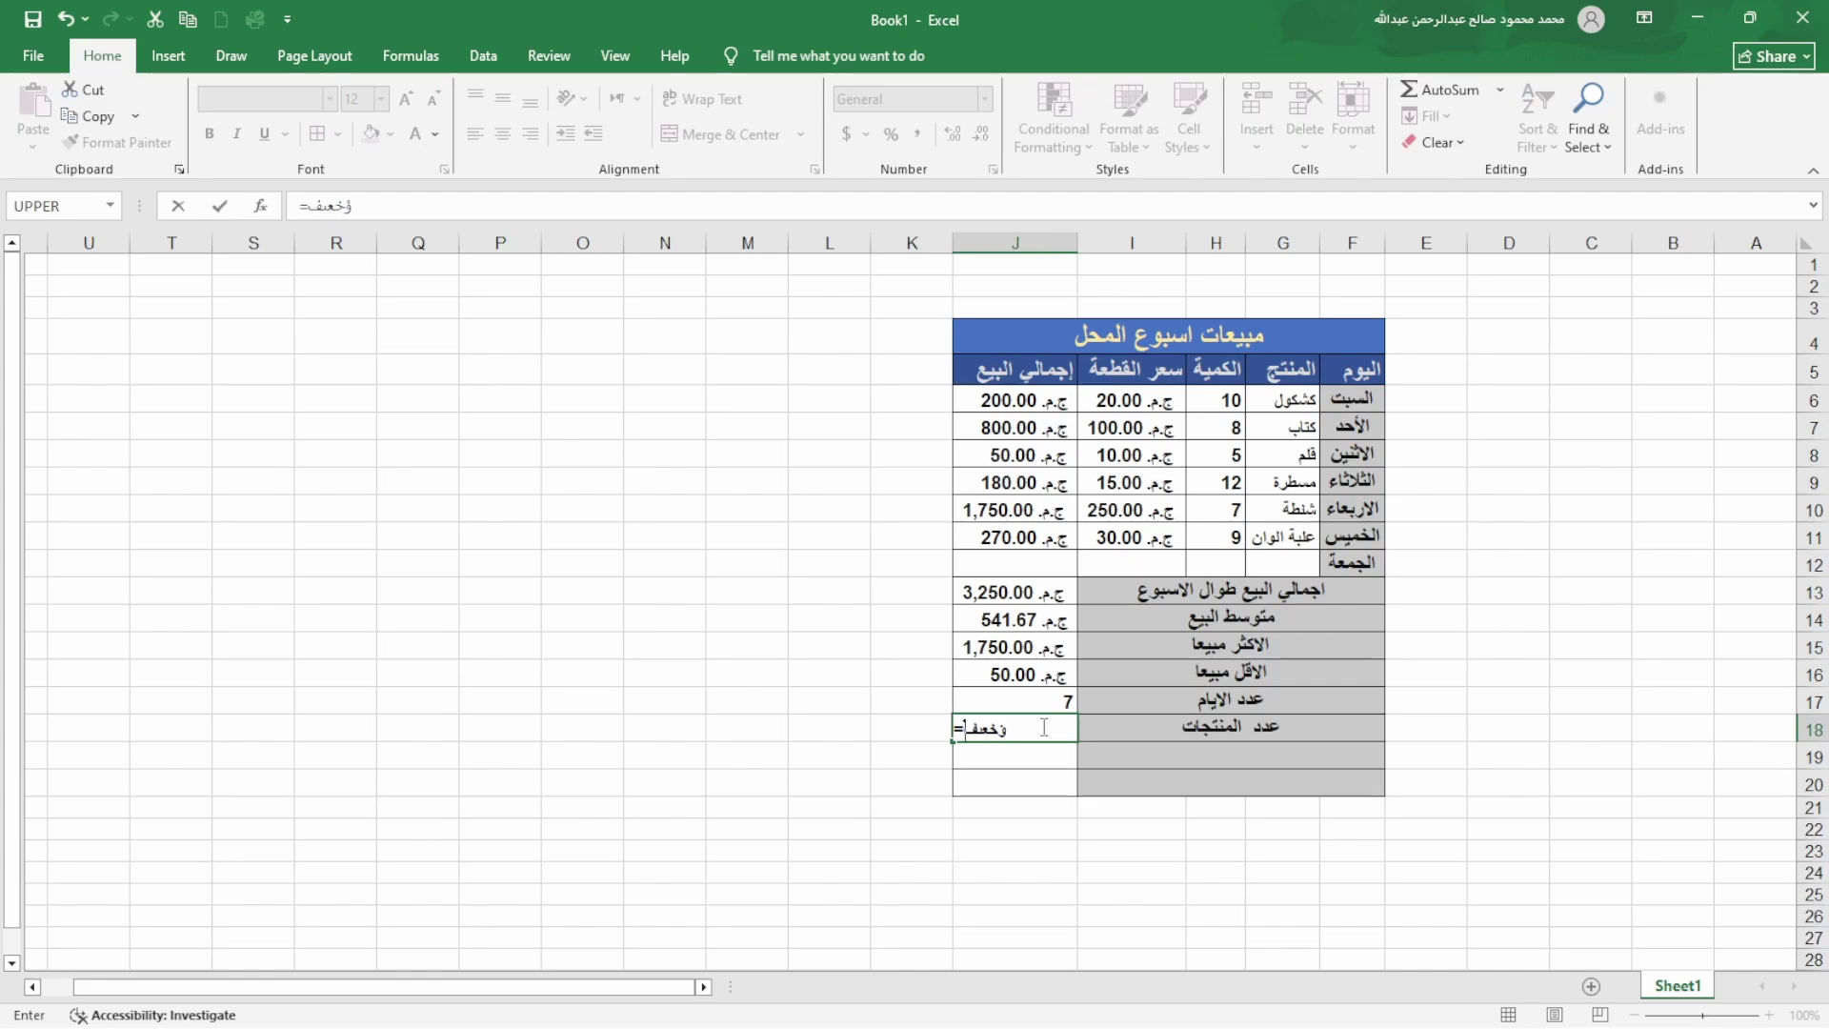
key("BackSpace")
key("BackSpace")
key("BackSpace")
key("BackSpace")
key("BackSpace")
type("count")
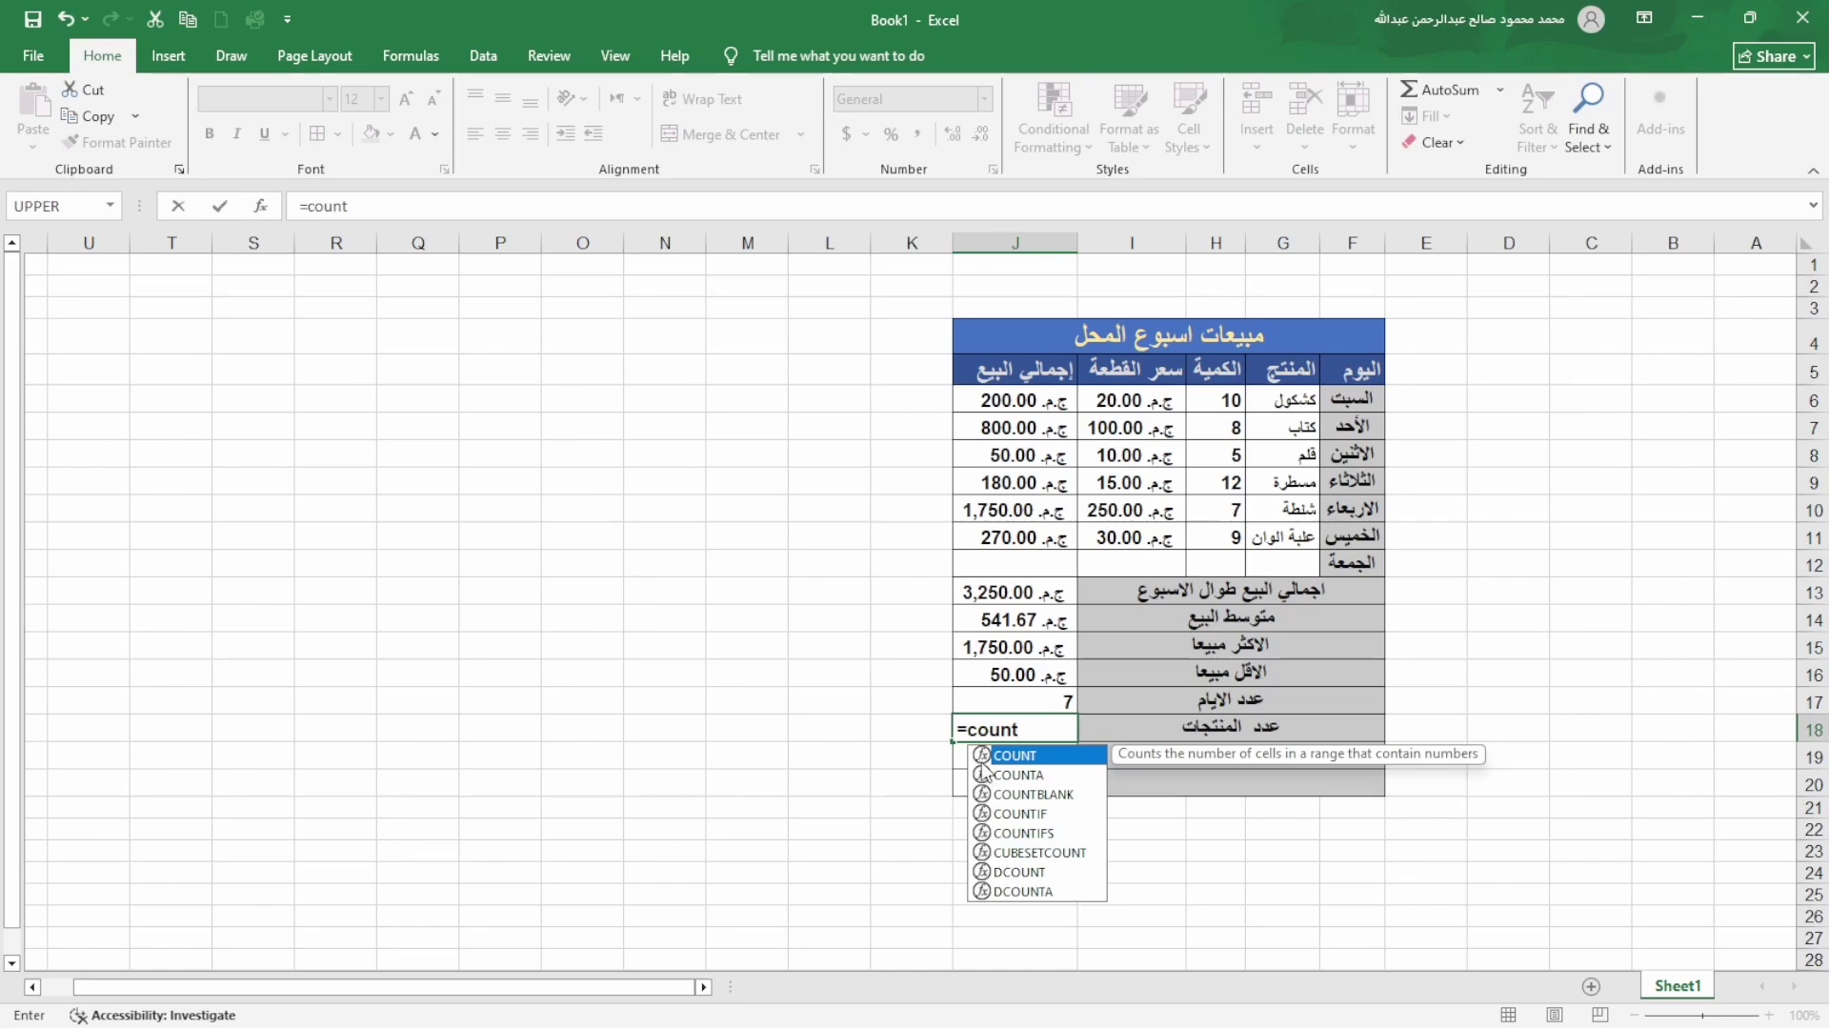
key("Tab")
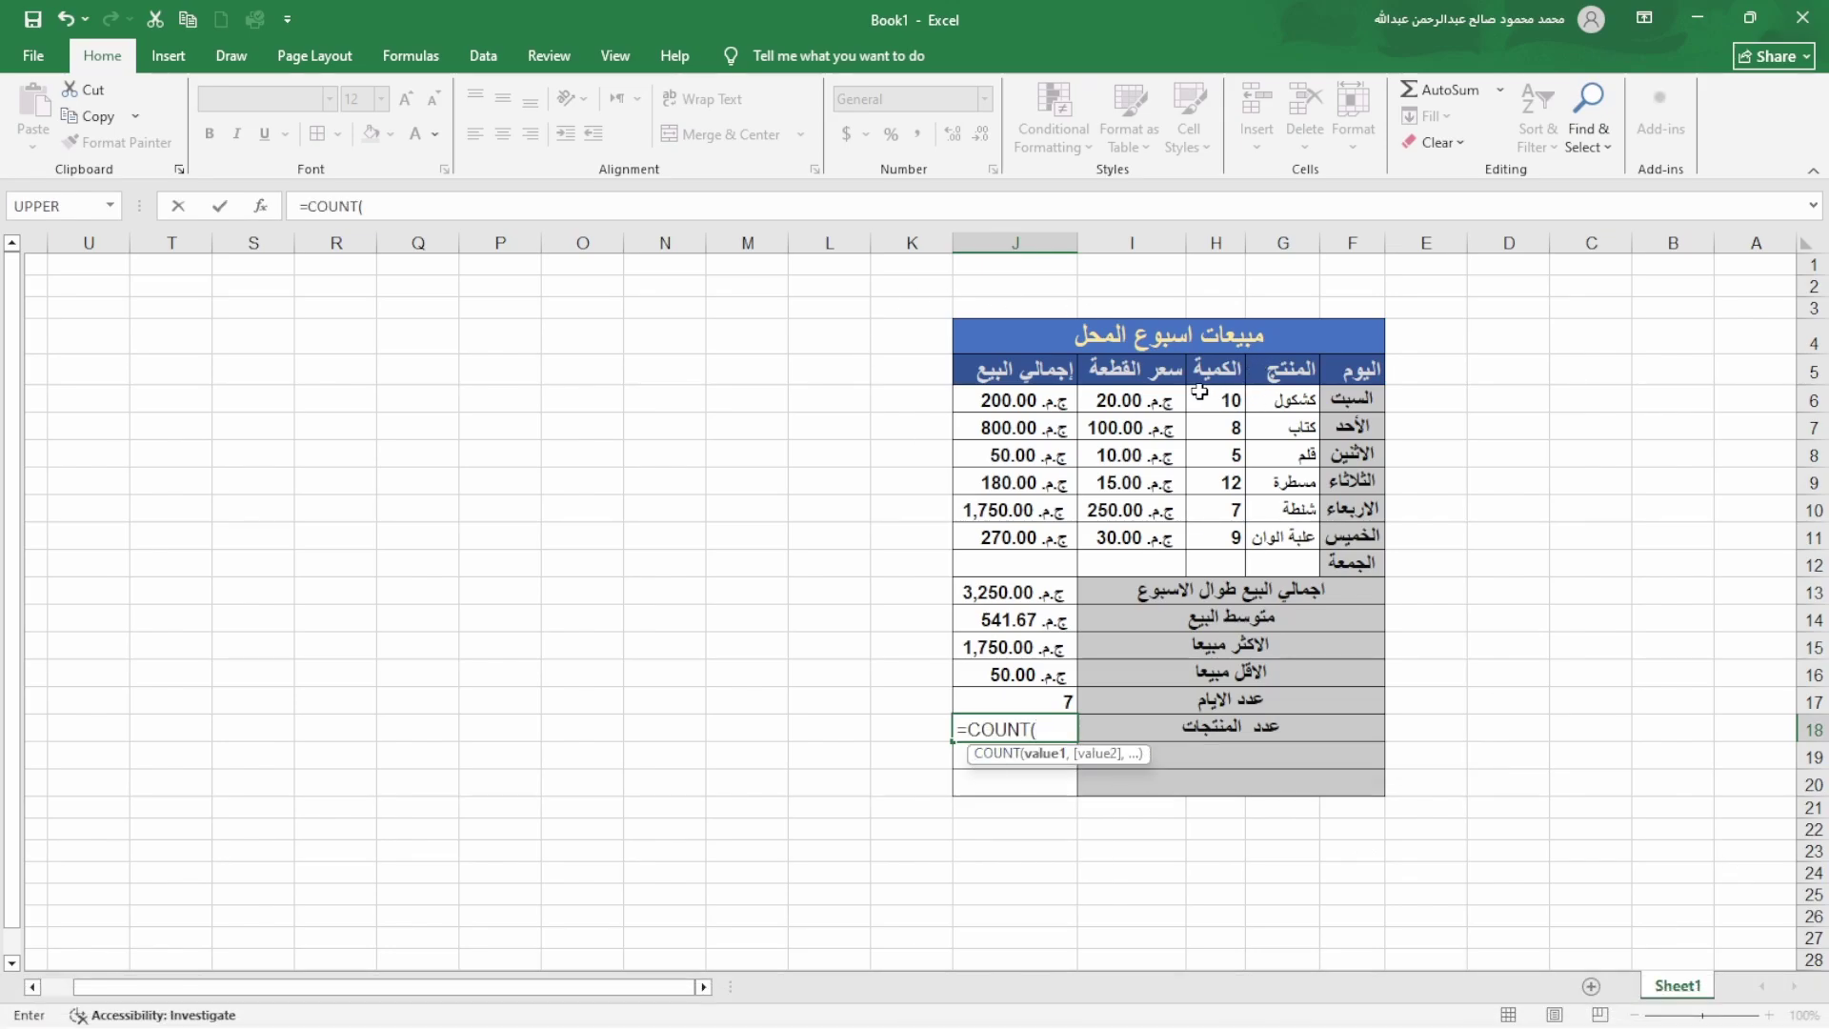
left_click_drag(1205, 394, 1207, 460)
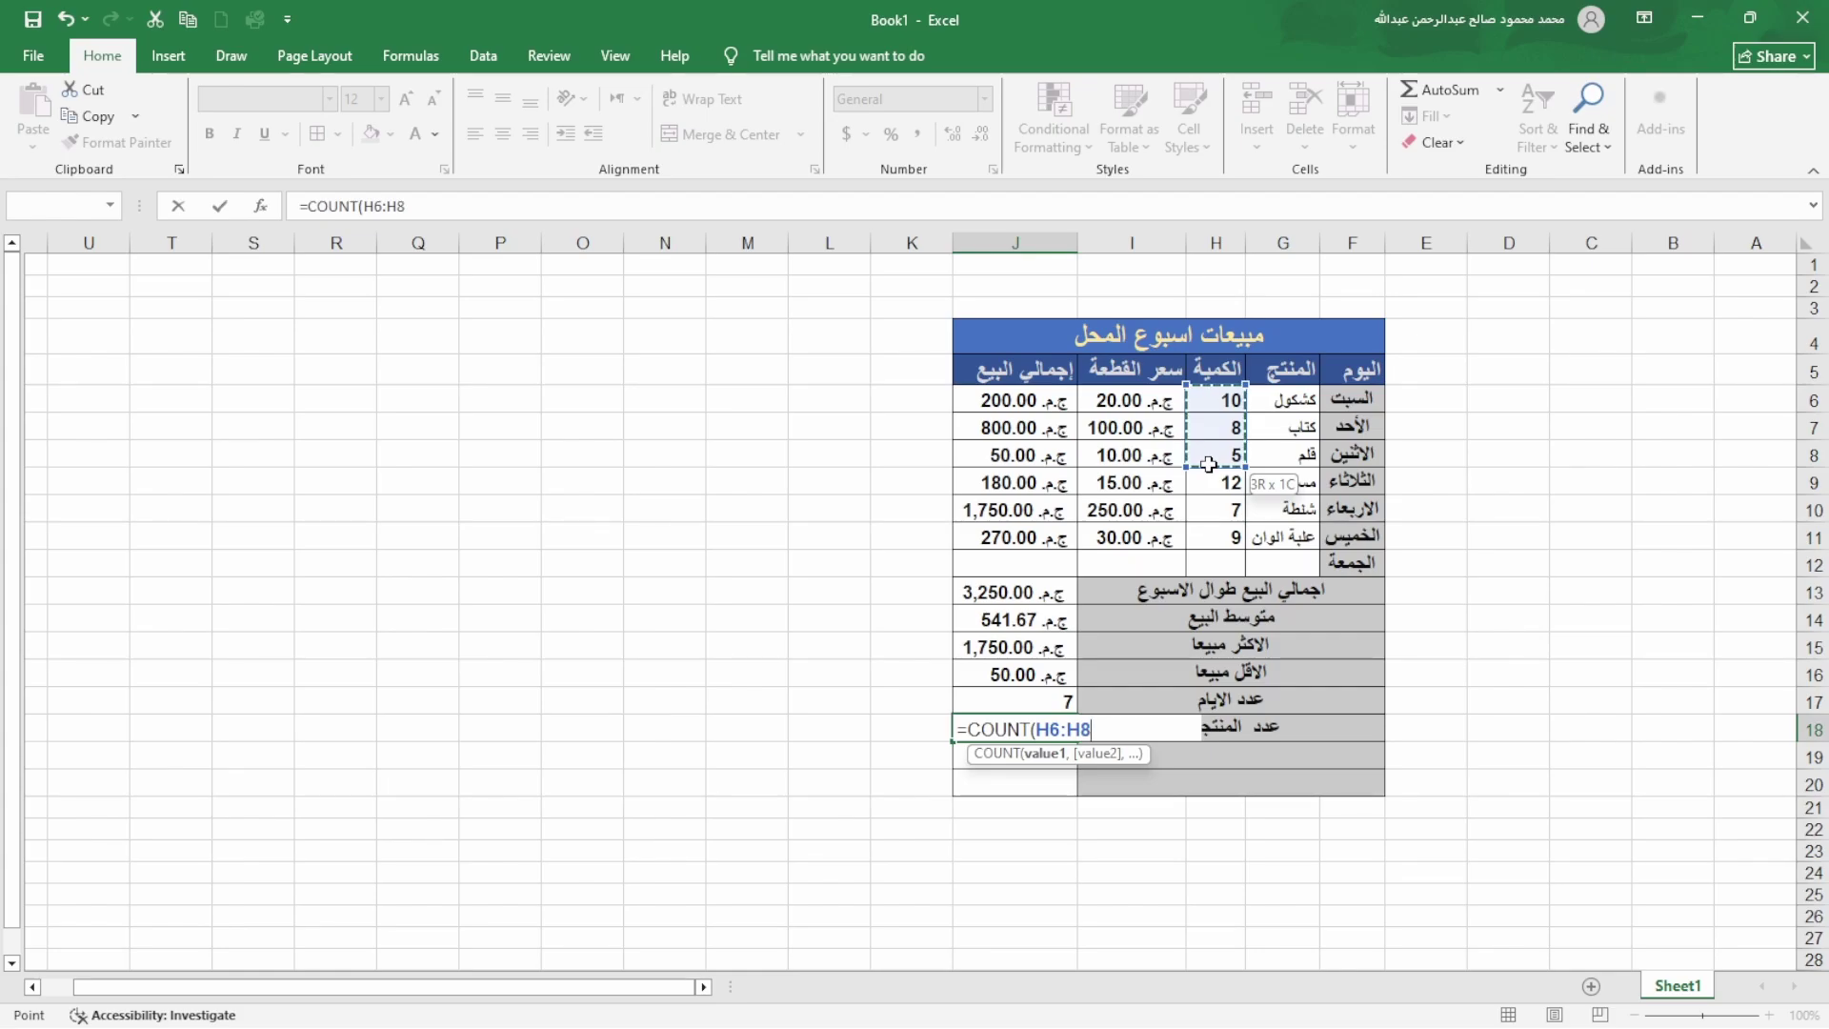
left_click_drag(1208, 464, 1222, 530)
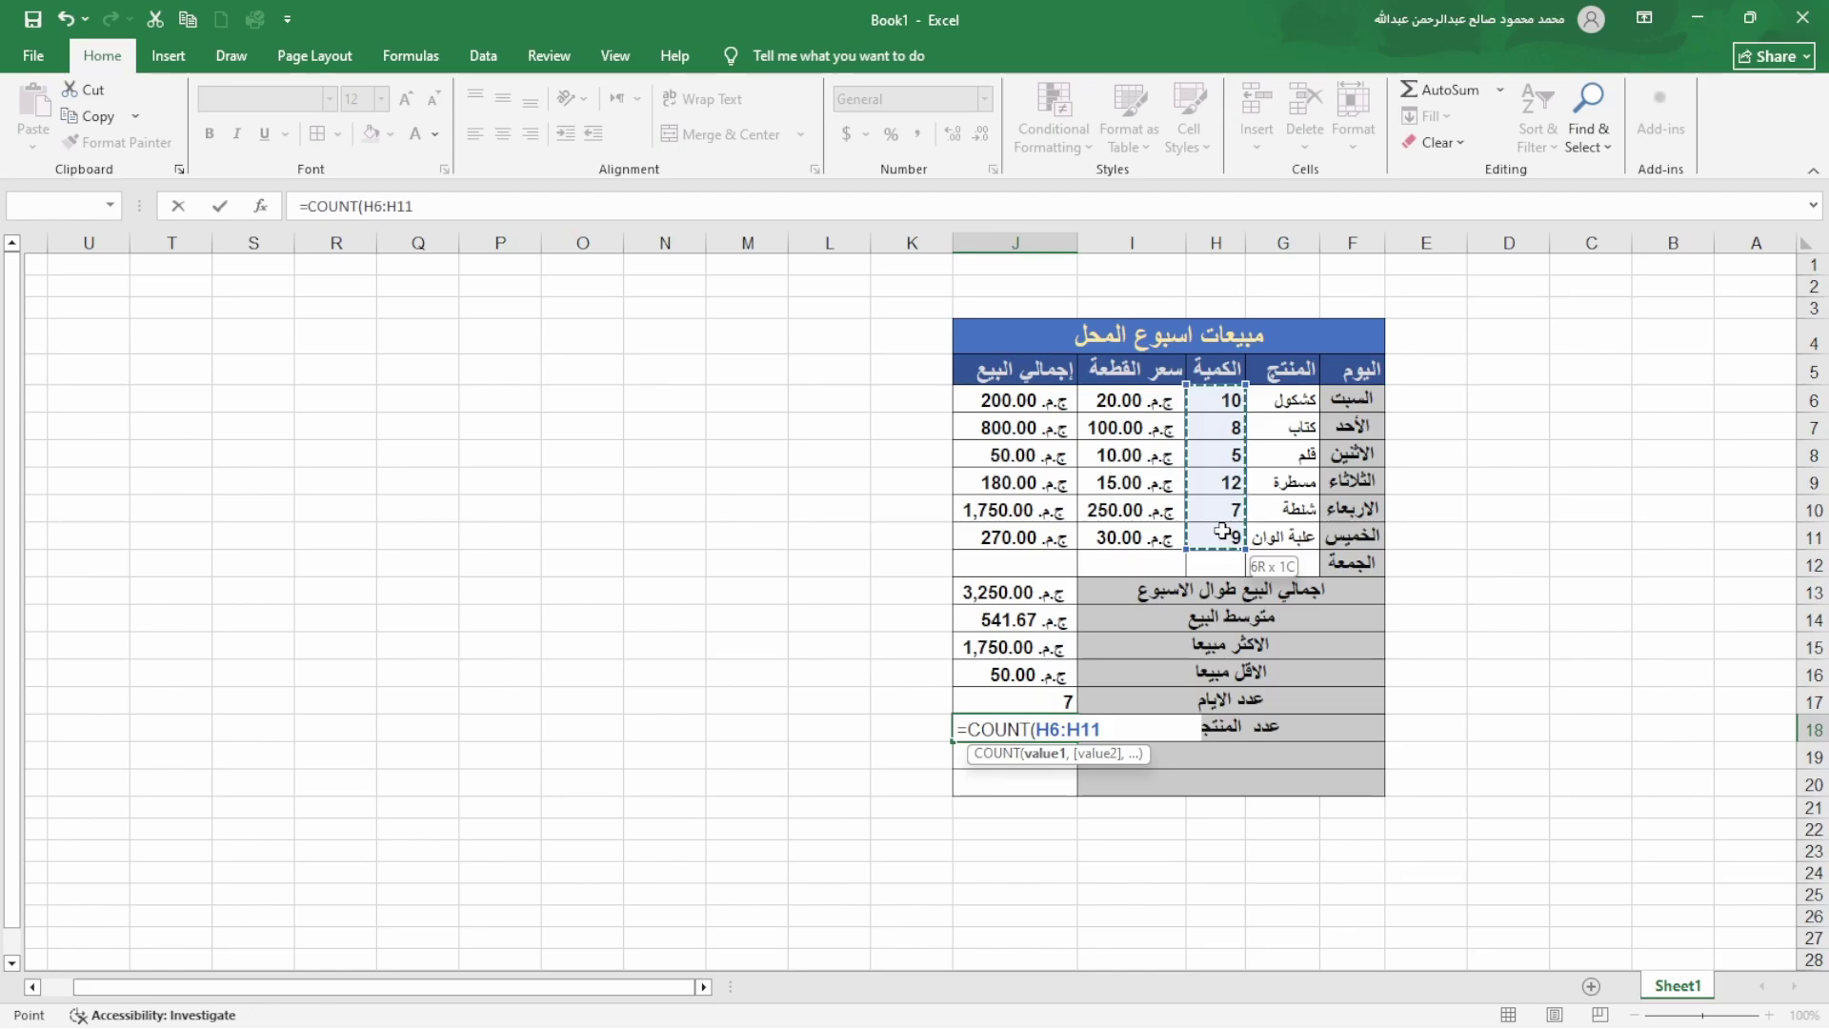
left_click_drag(1223, 531, 1223, 531)
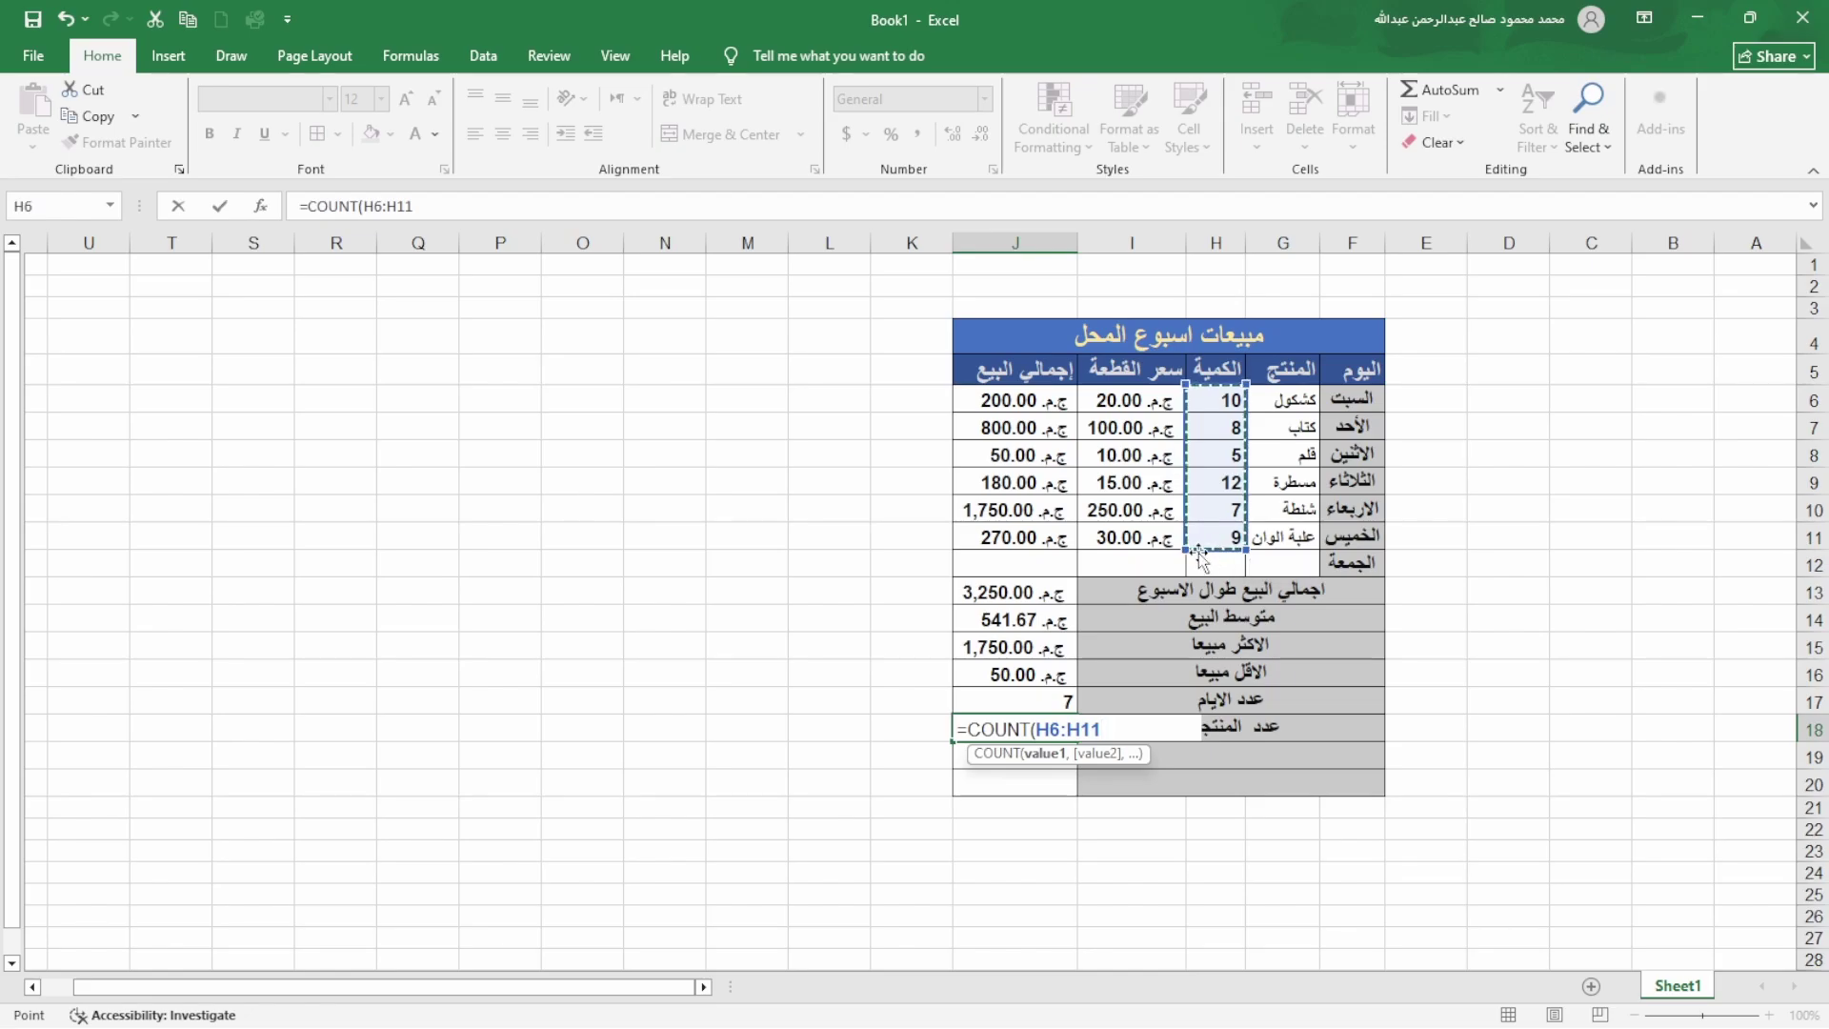
key("Return")
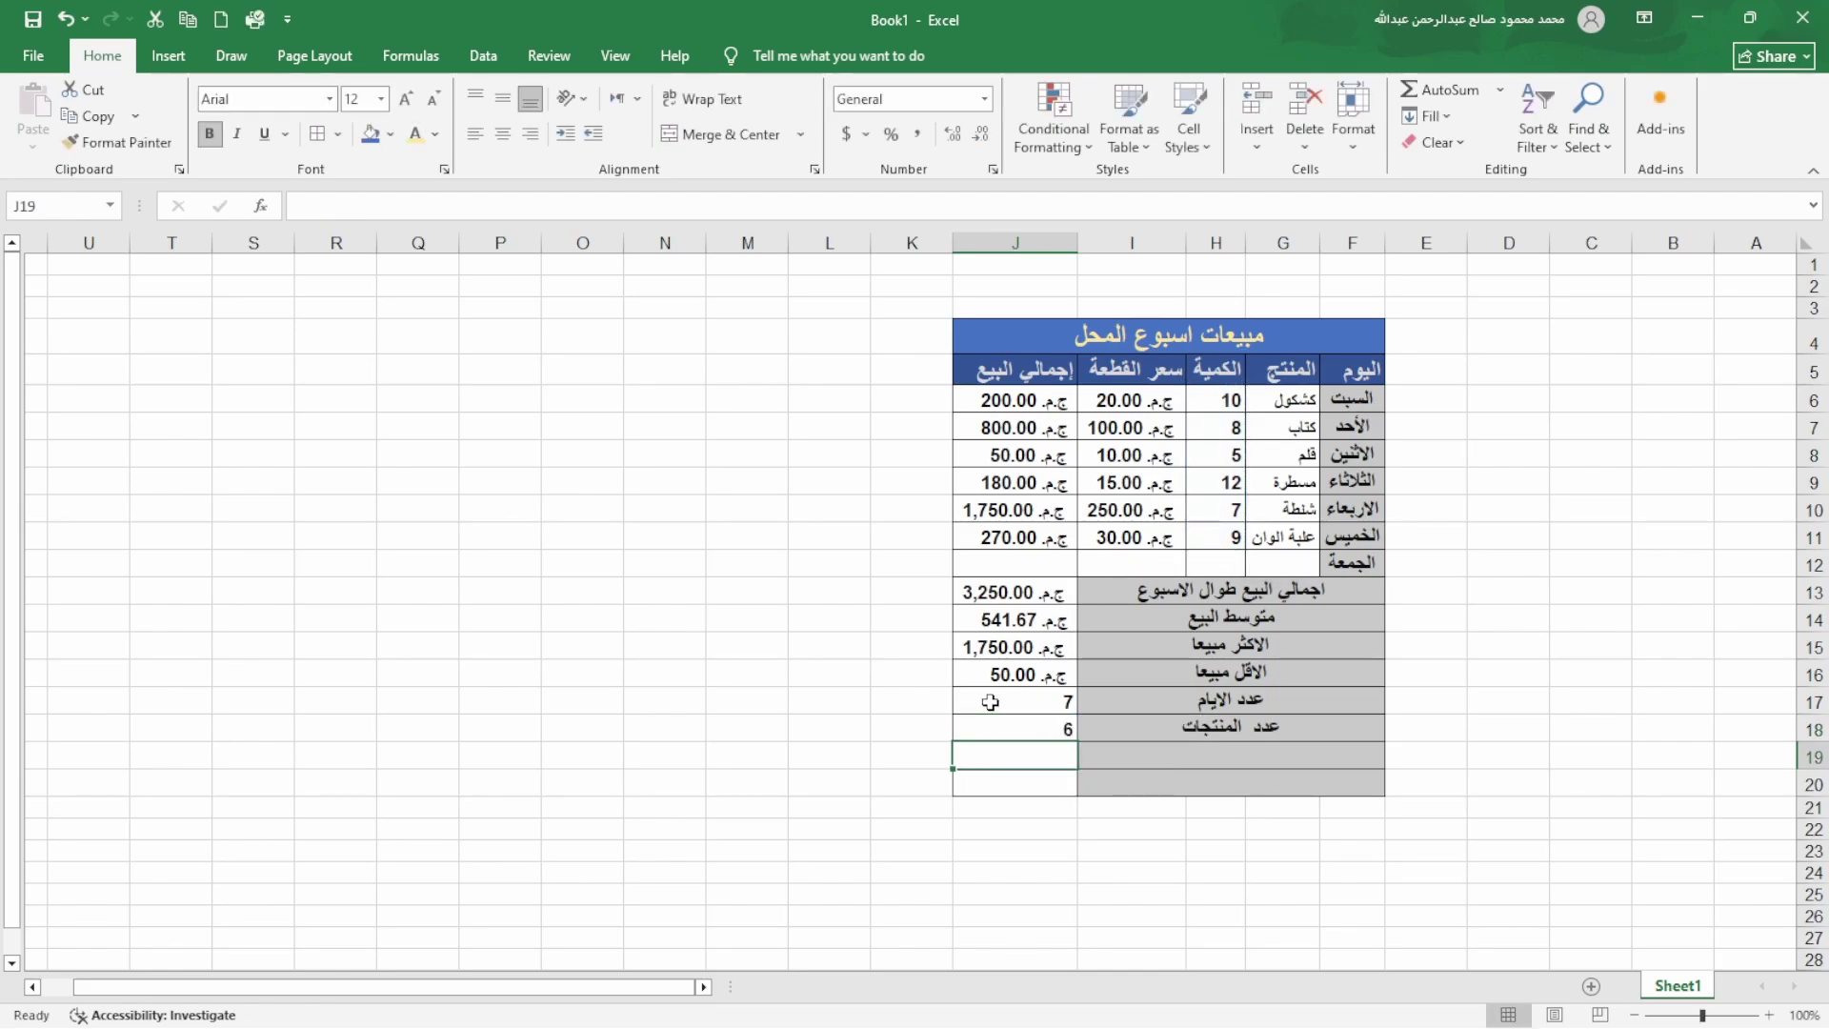
- Extend the COUNT range in J18 to H6:H12 so it includes the Friday row
left_click(1066, 730)
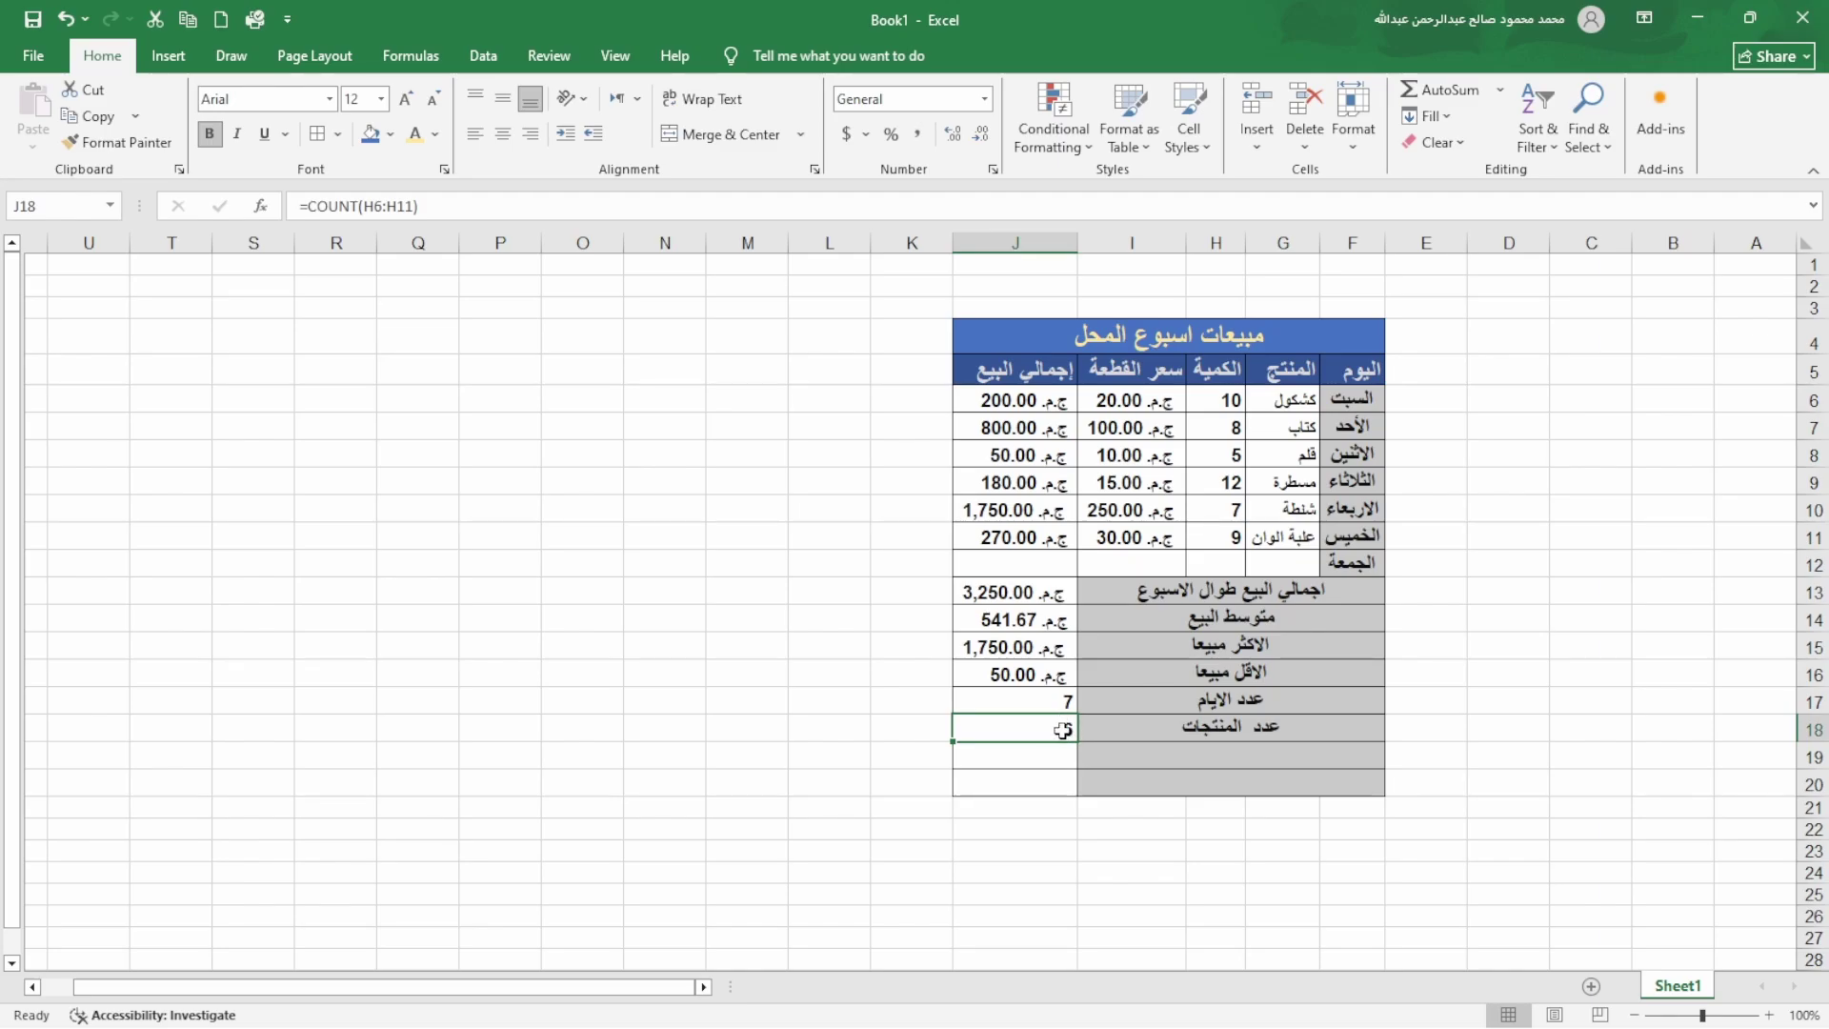
double_click(1065, 730)
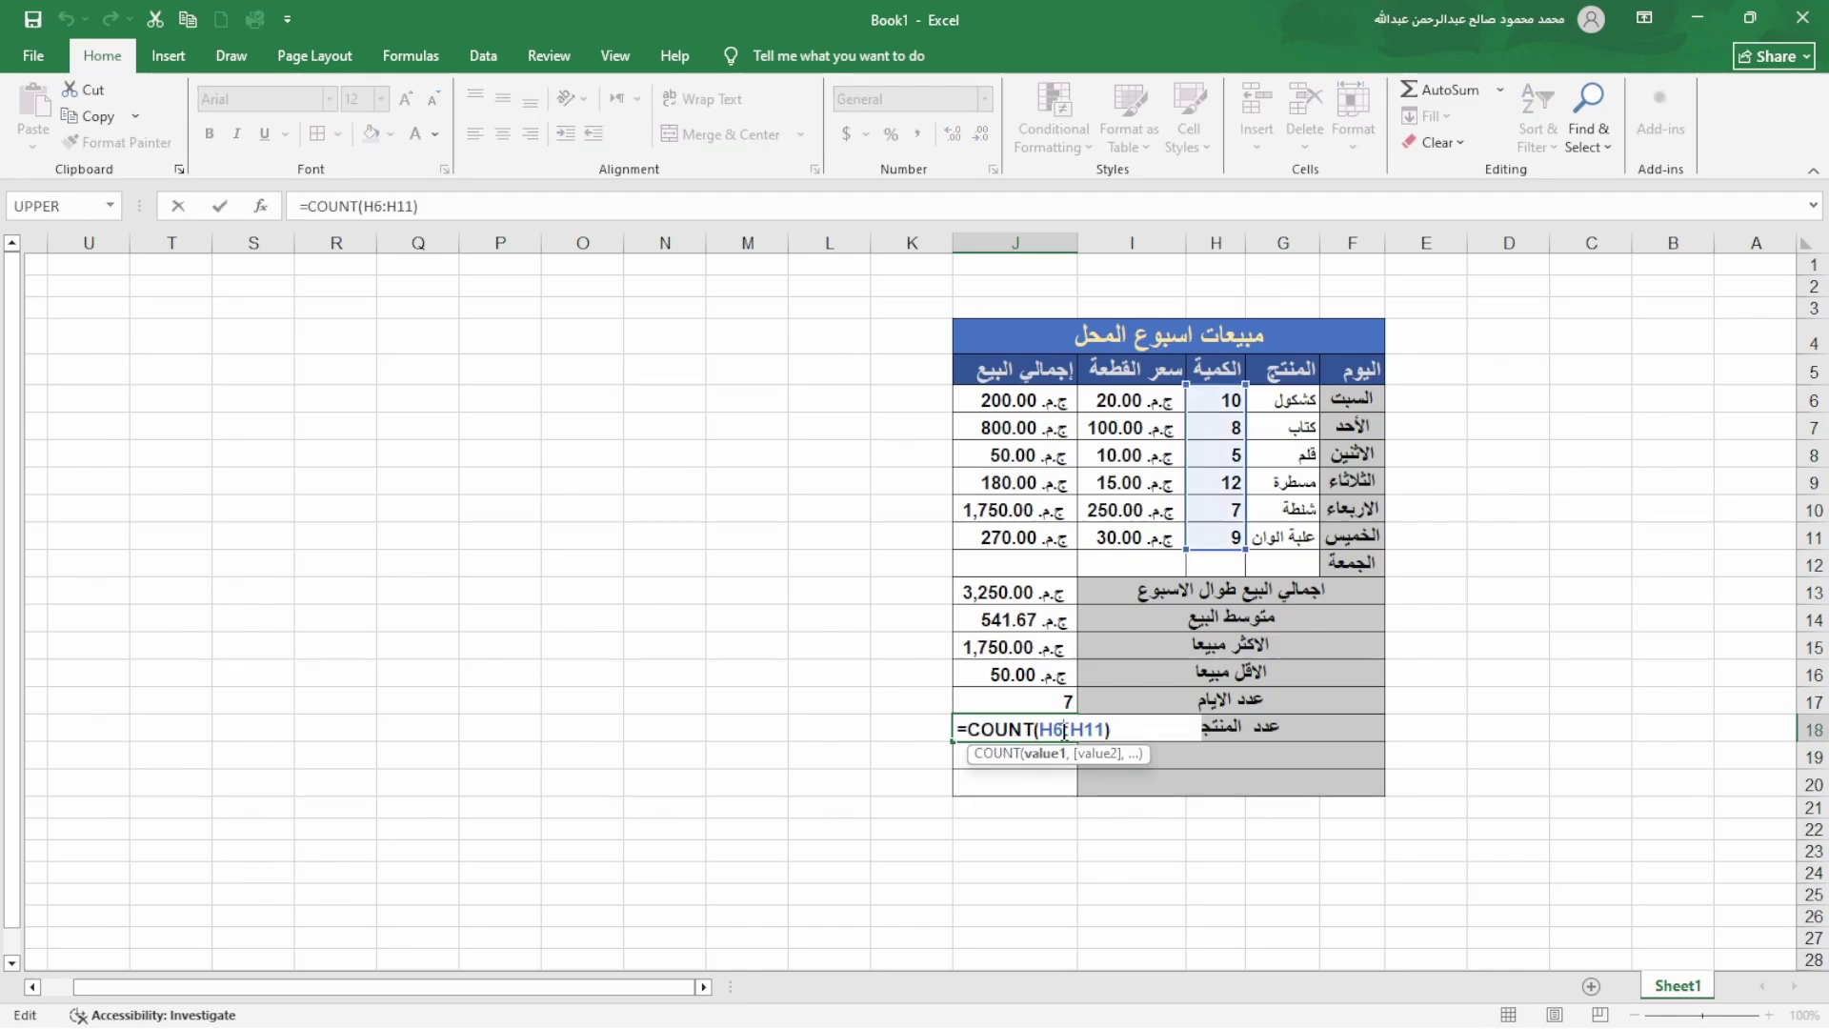
left_click(1188, 563)
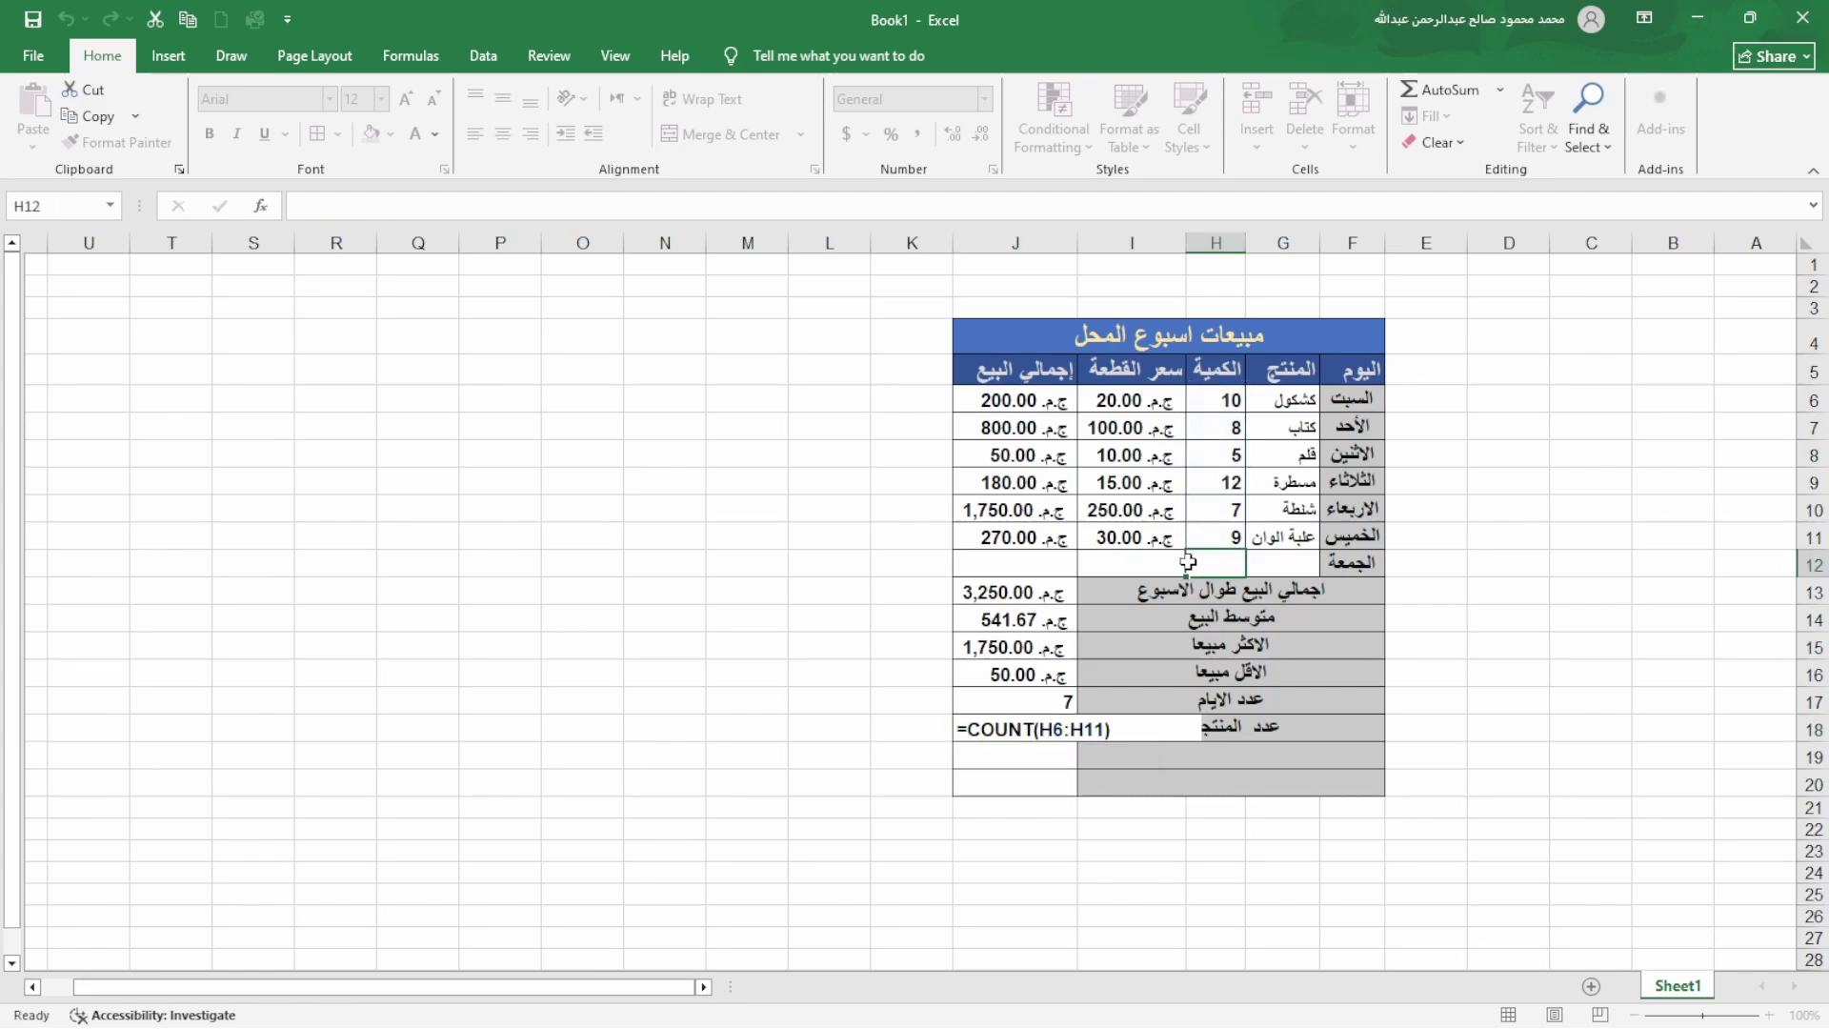
left_click(1058, 726)
double_click(1060, 728)
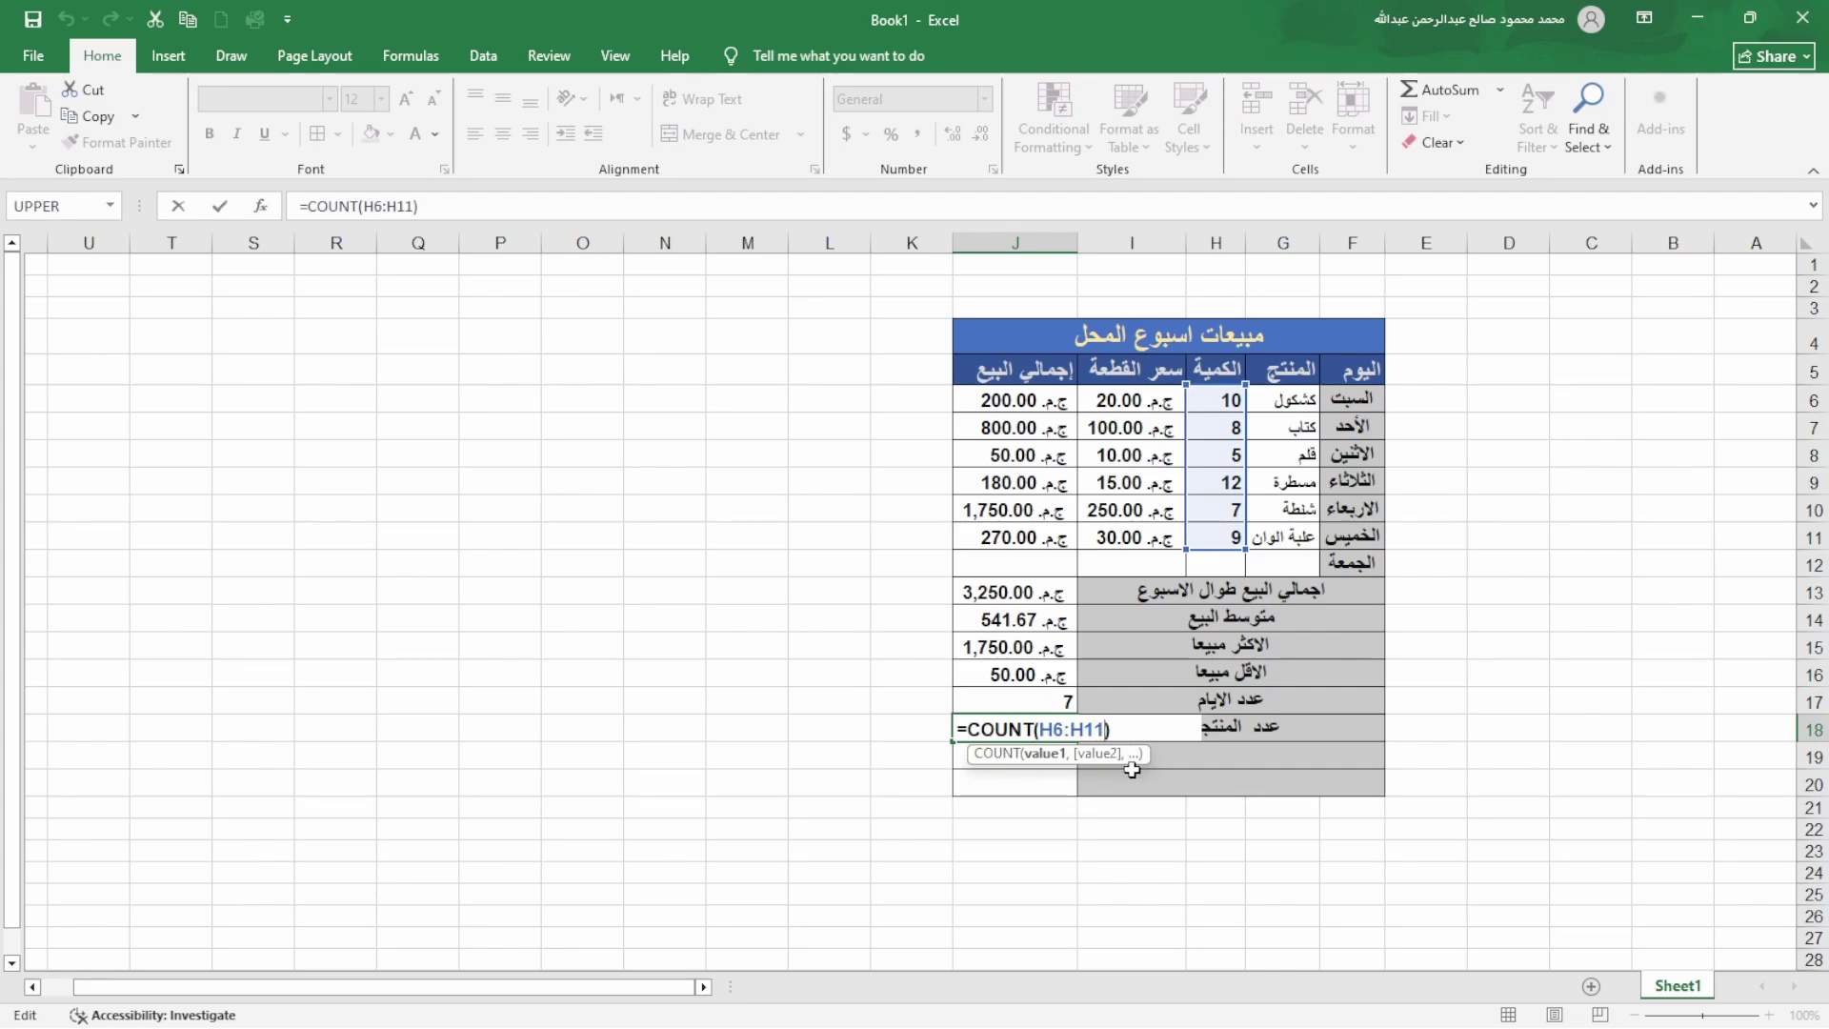
key("BackSpace")
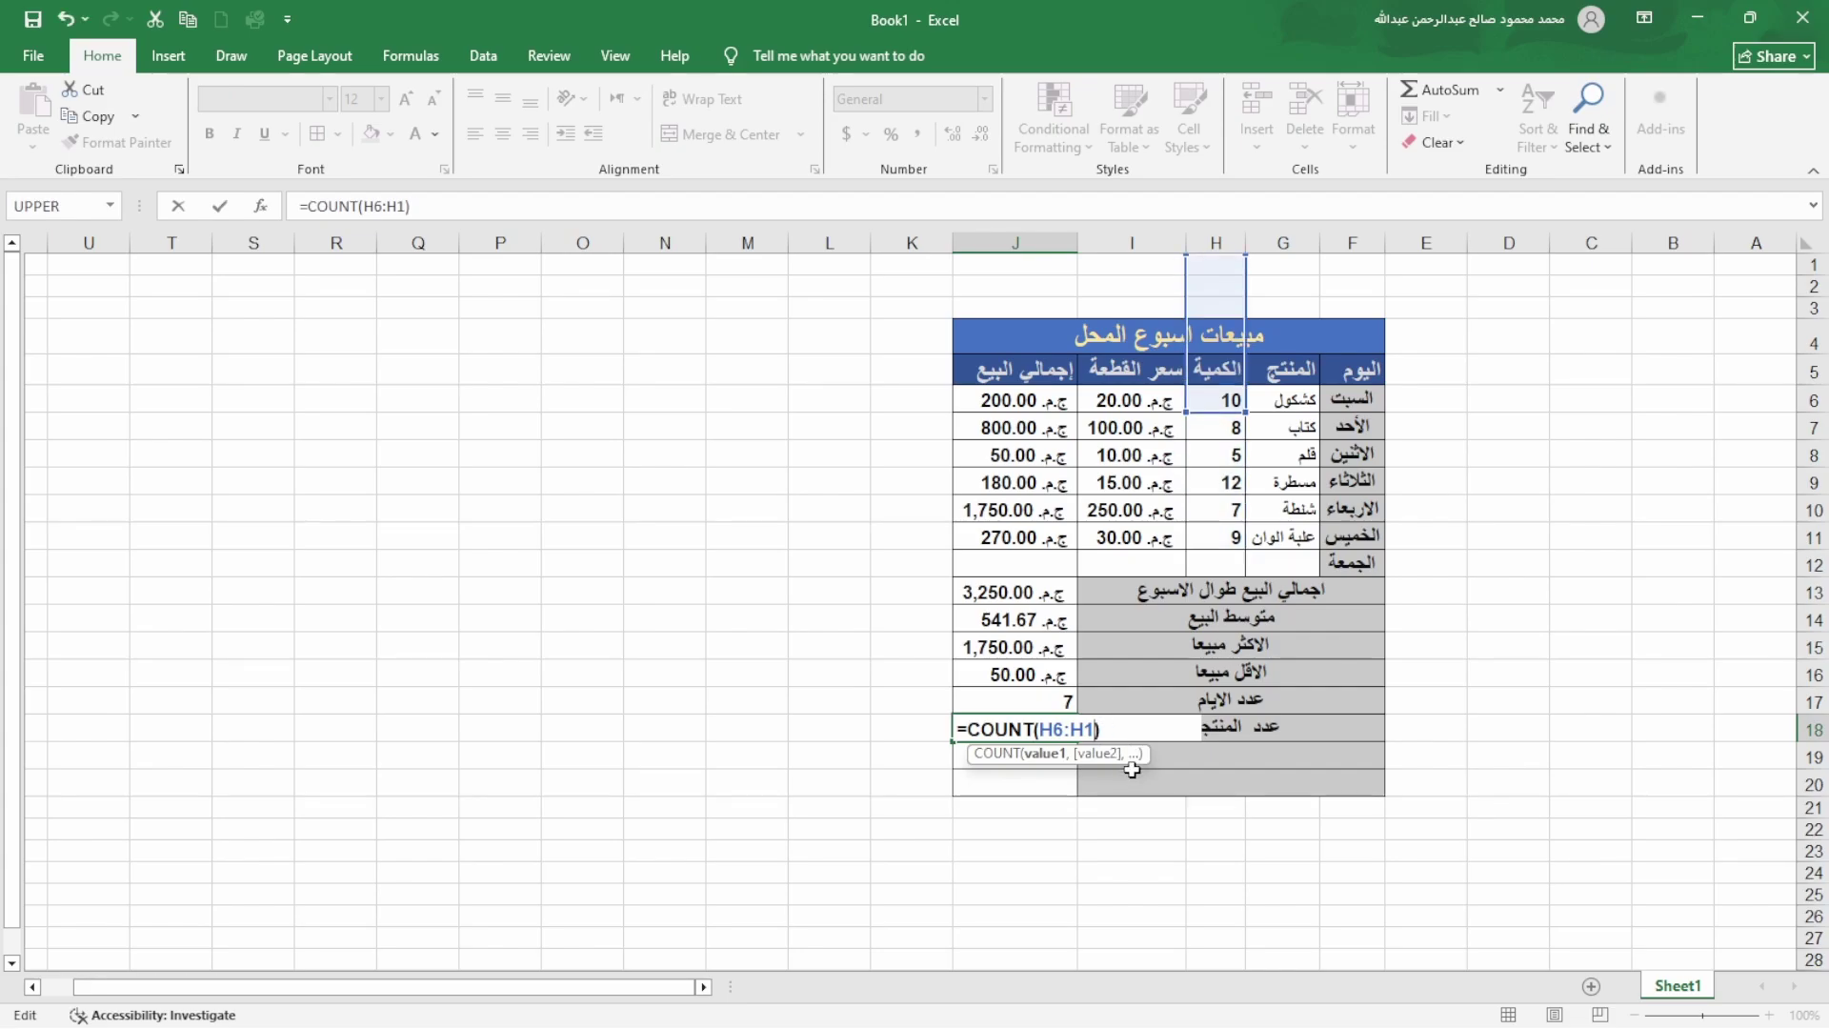
type("2")
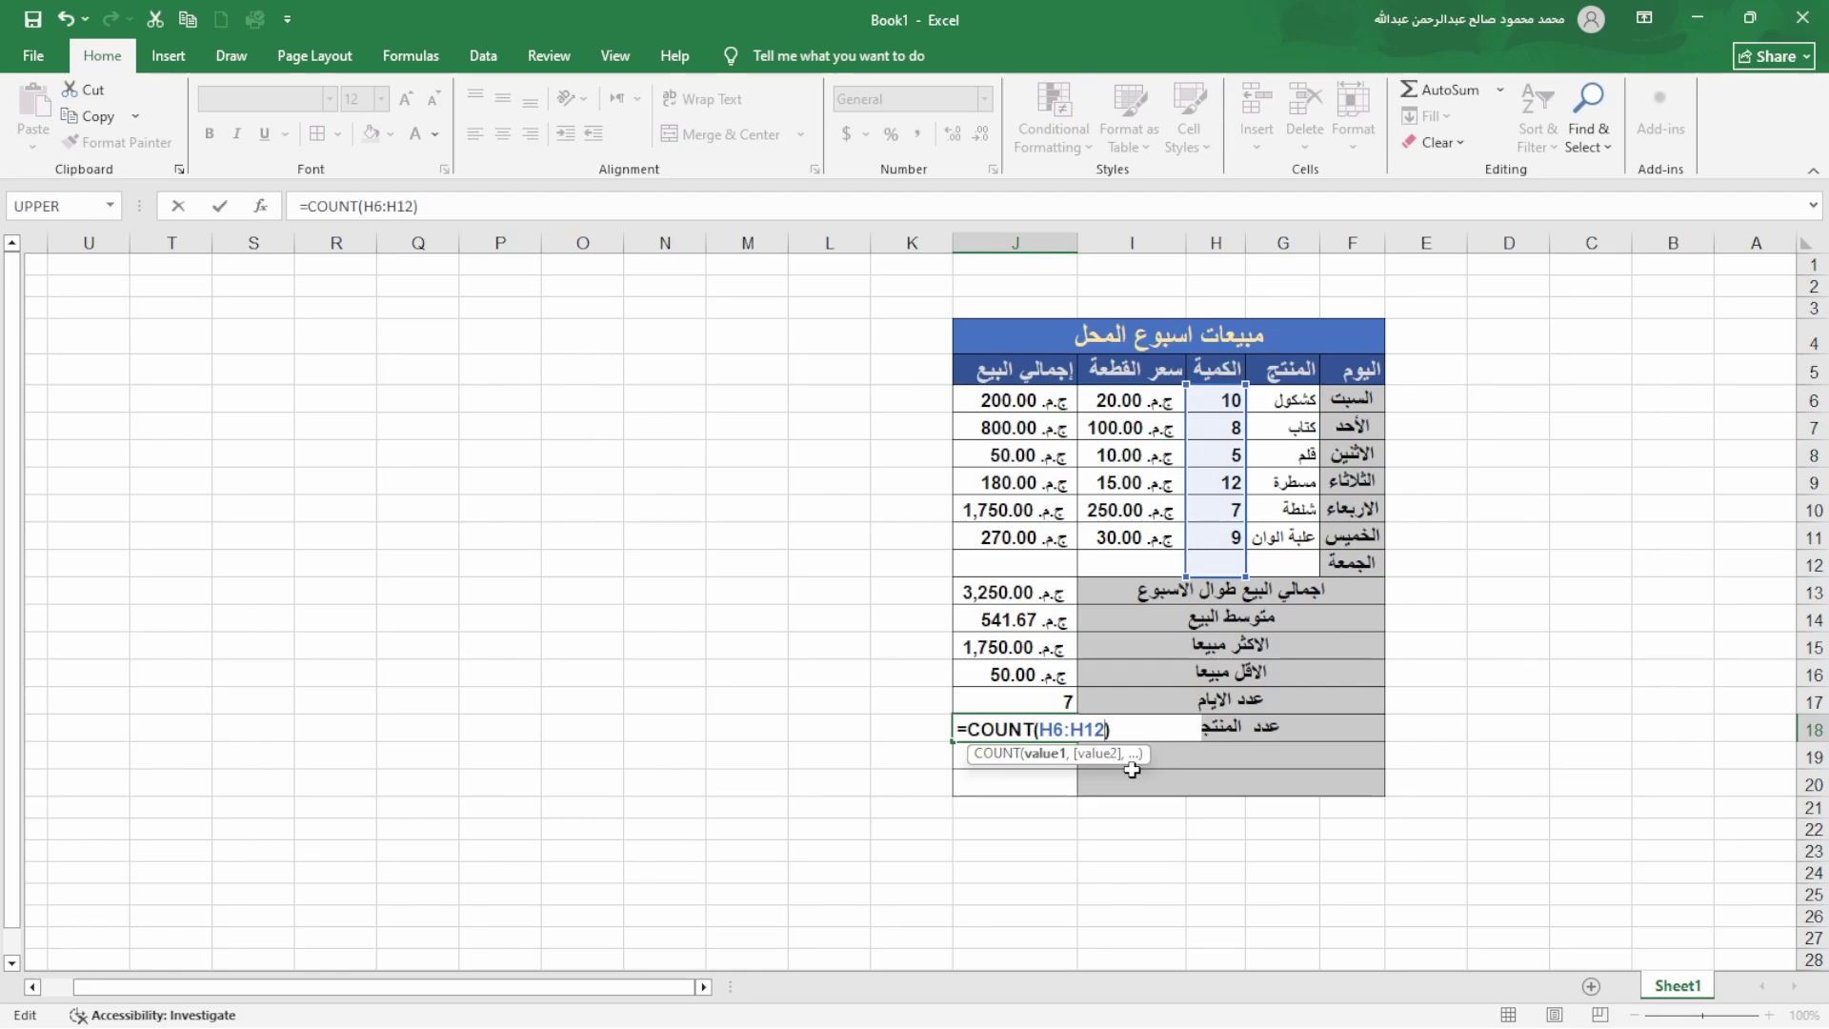
key("Return")
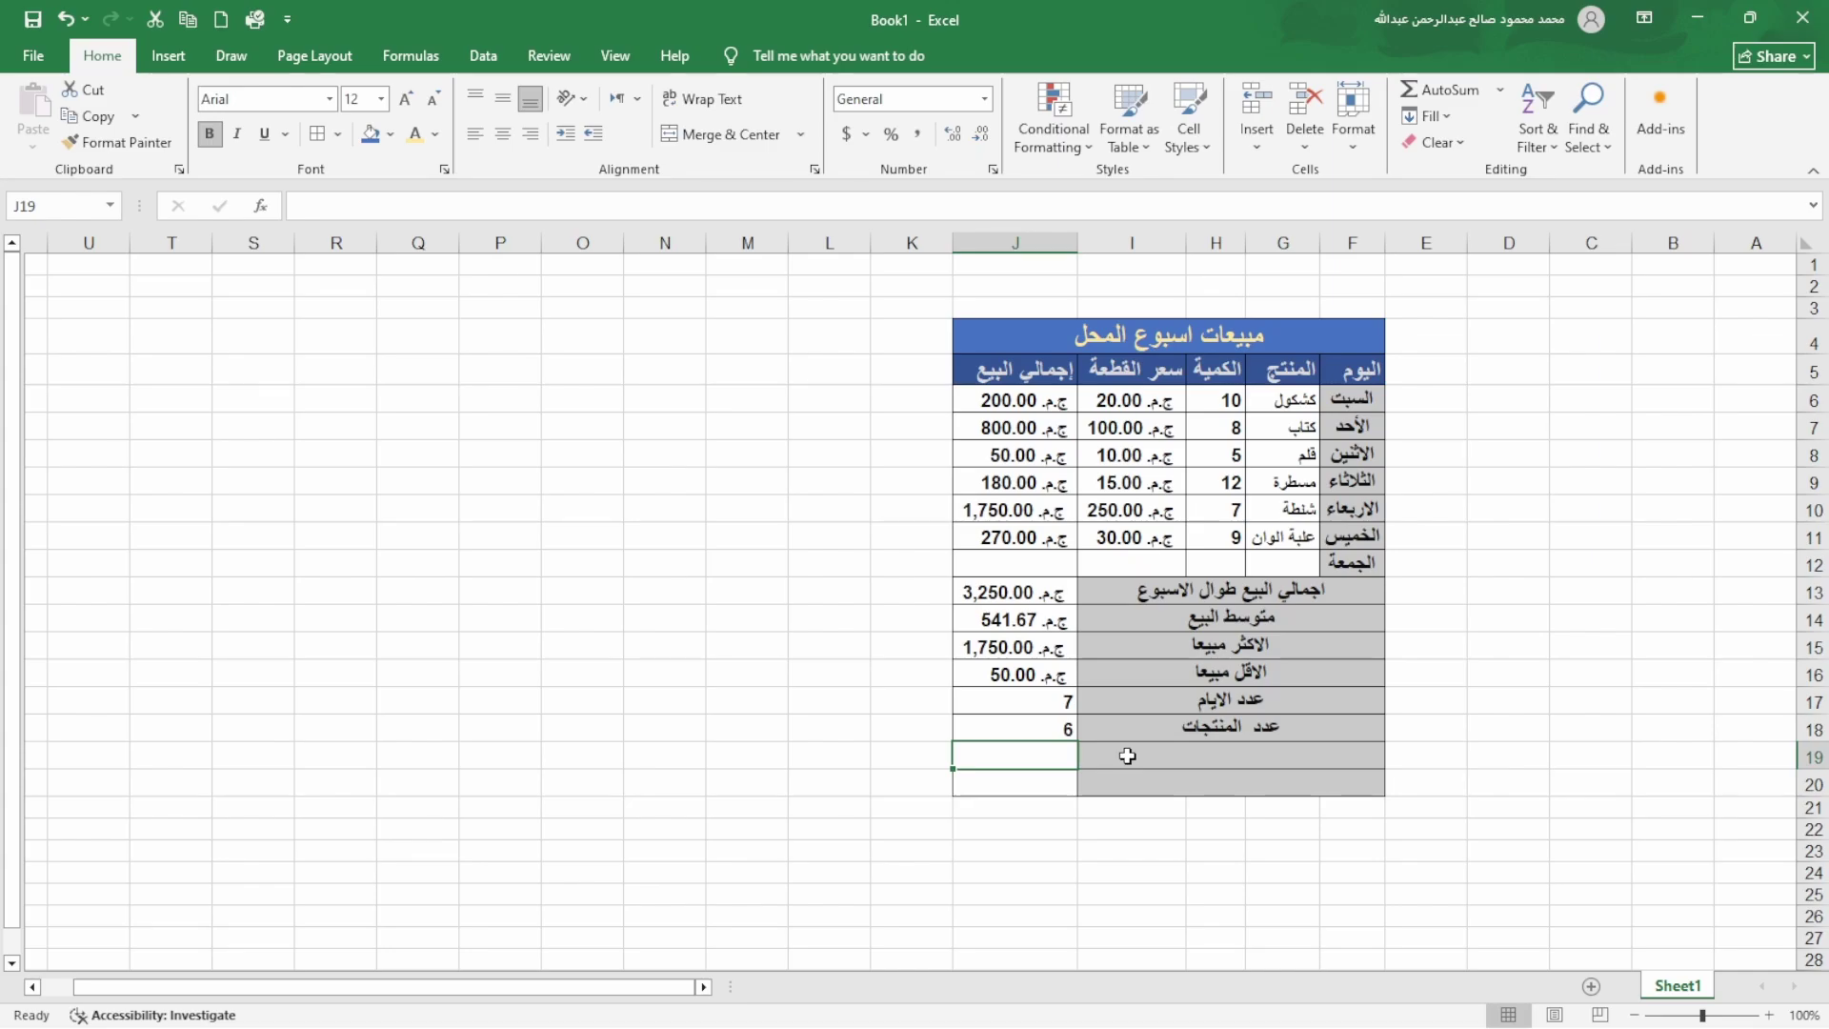
- Compare the COUNT formula in J18 with the COUNTA formula in J17 and the cell ranges they cover
left_click(1066, 725)
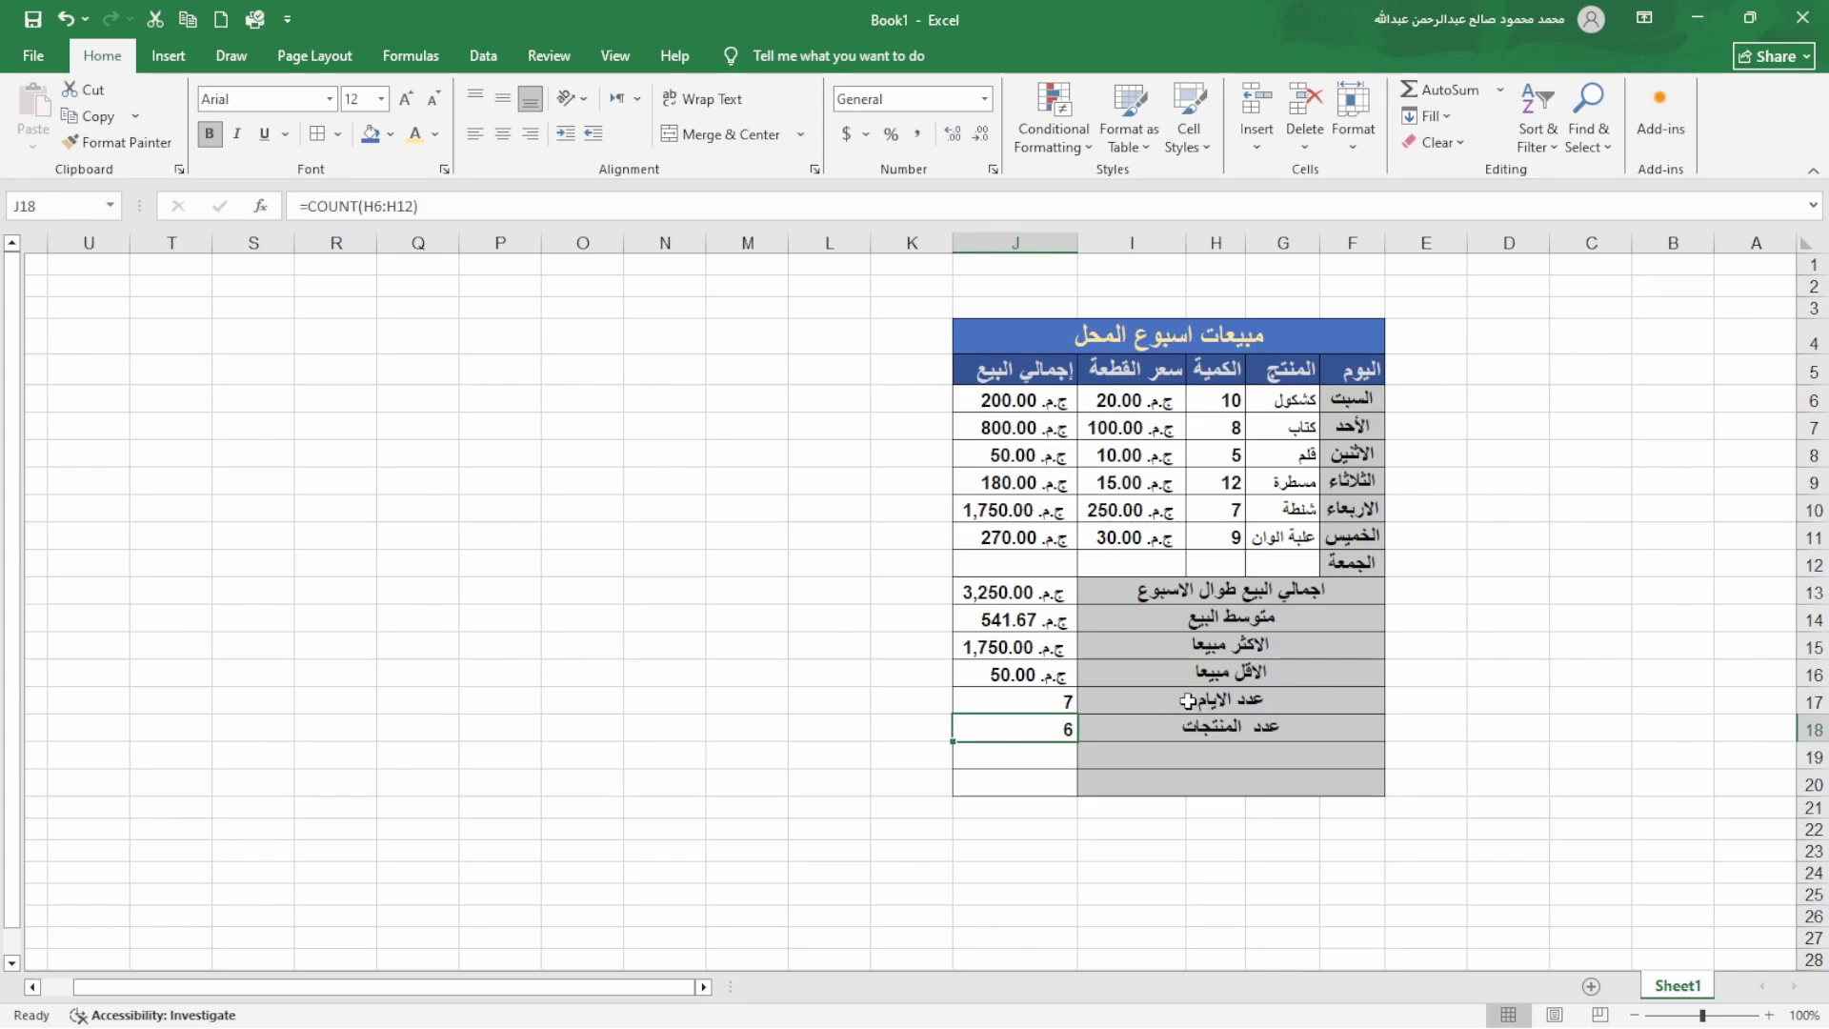
left_click(1052, 702)
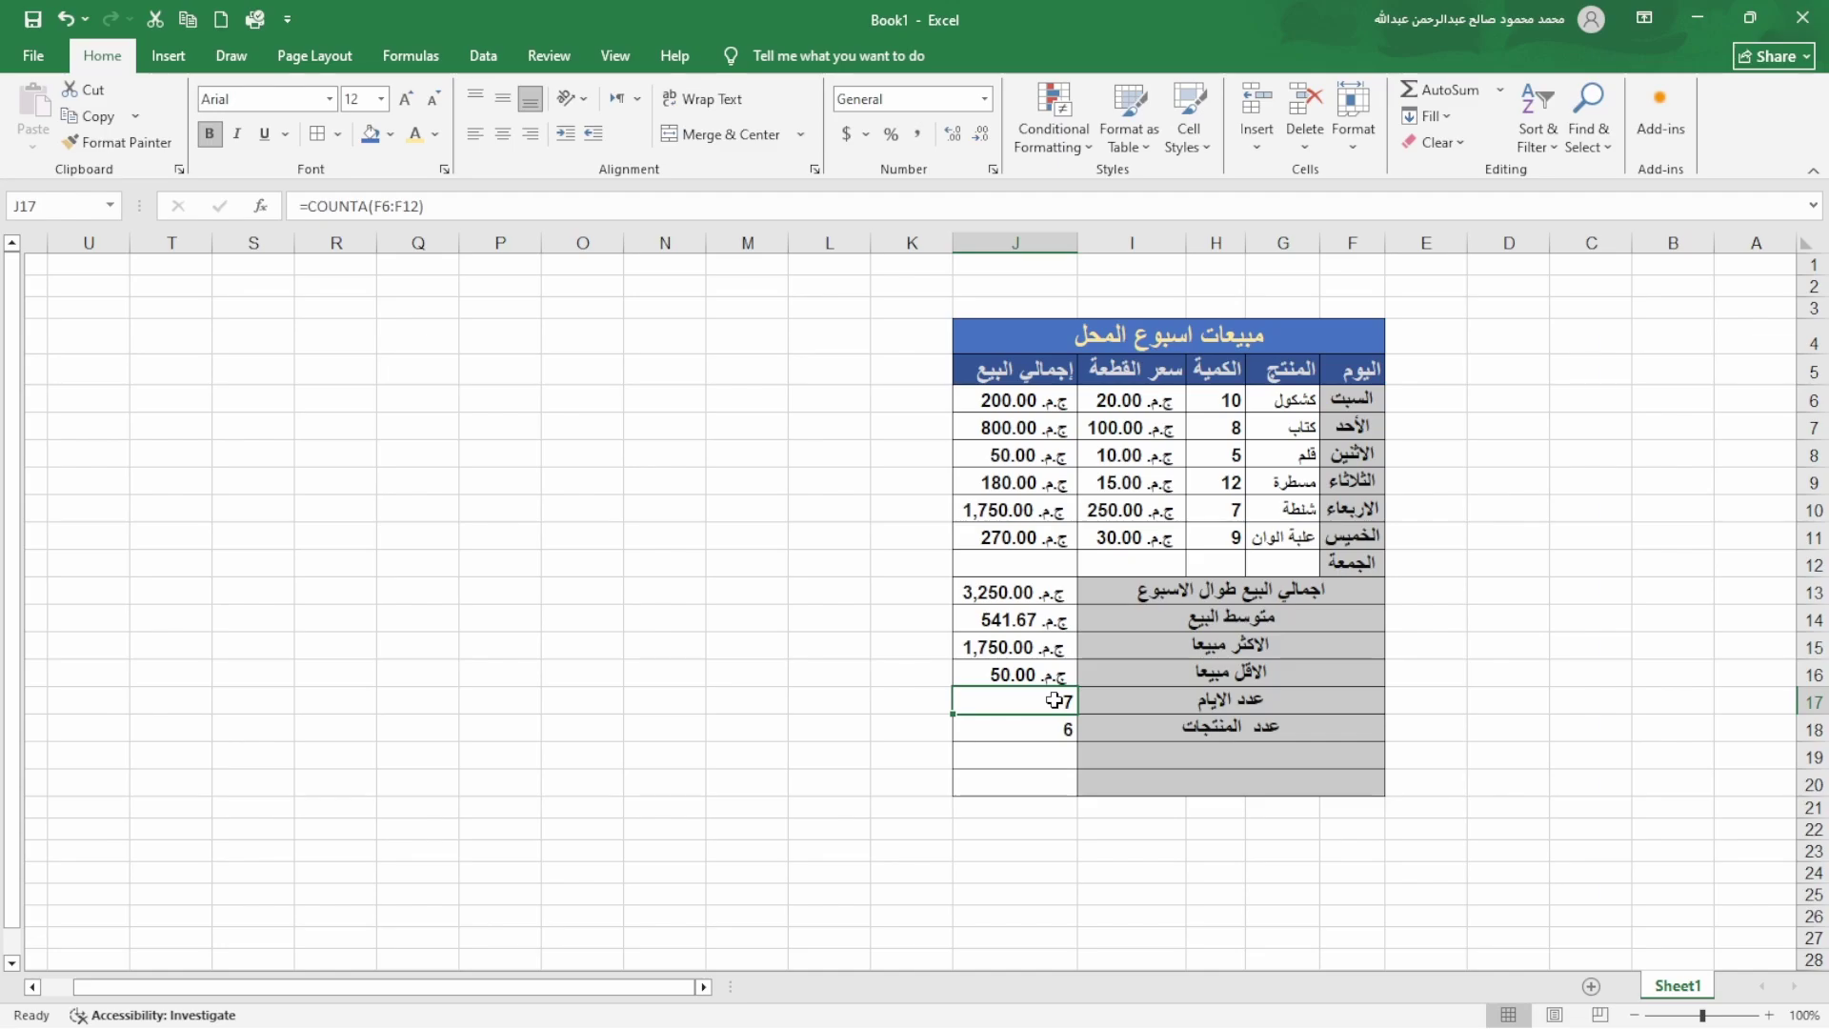
double_click(1063, 701)
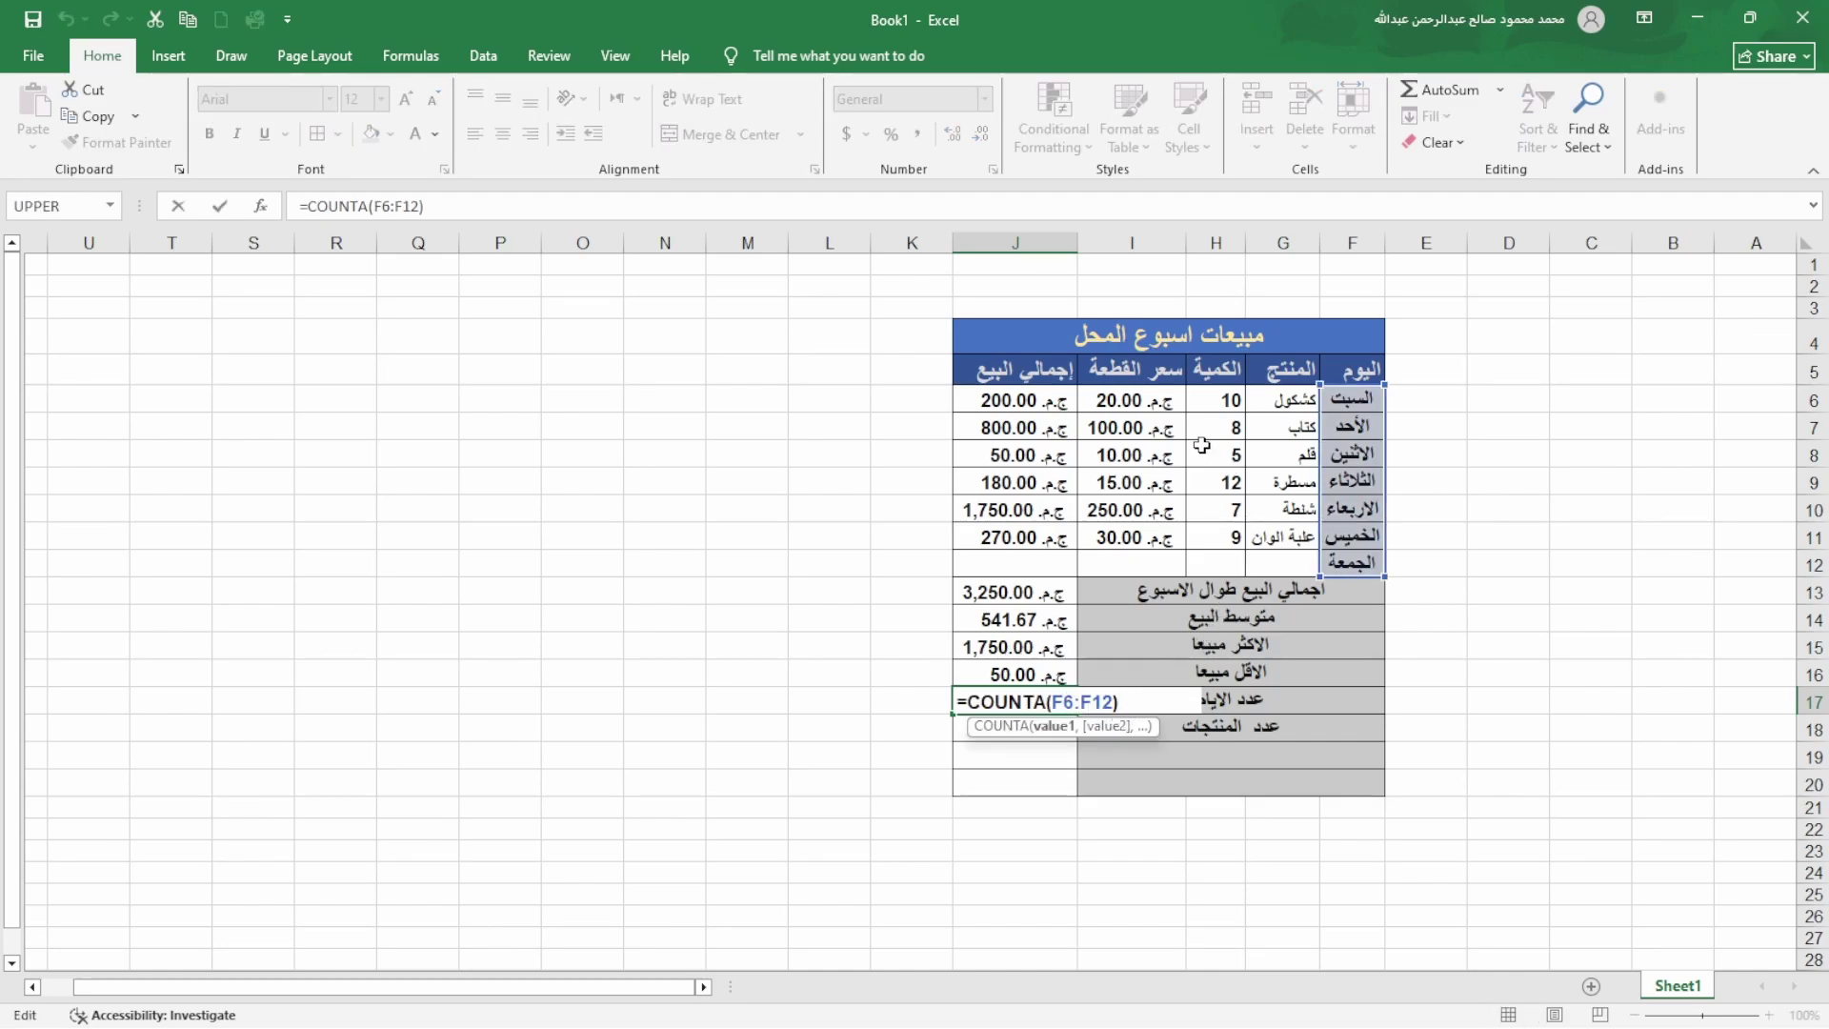
left_click_drag(1215, 400, 1231, 575)
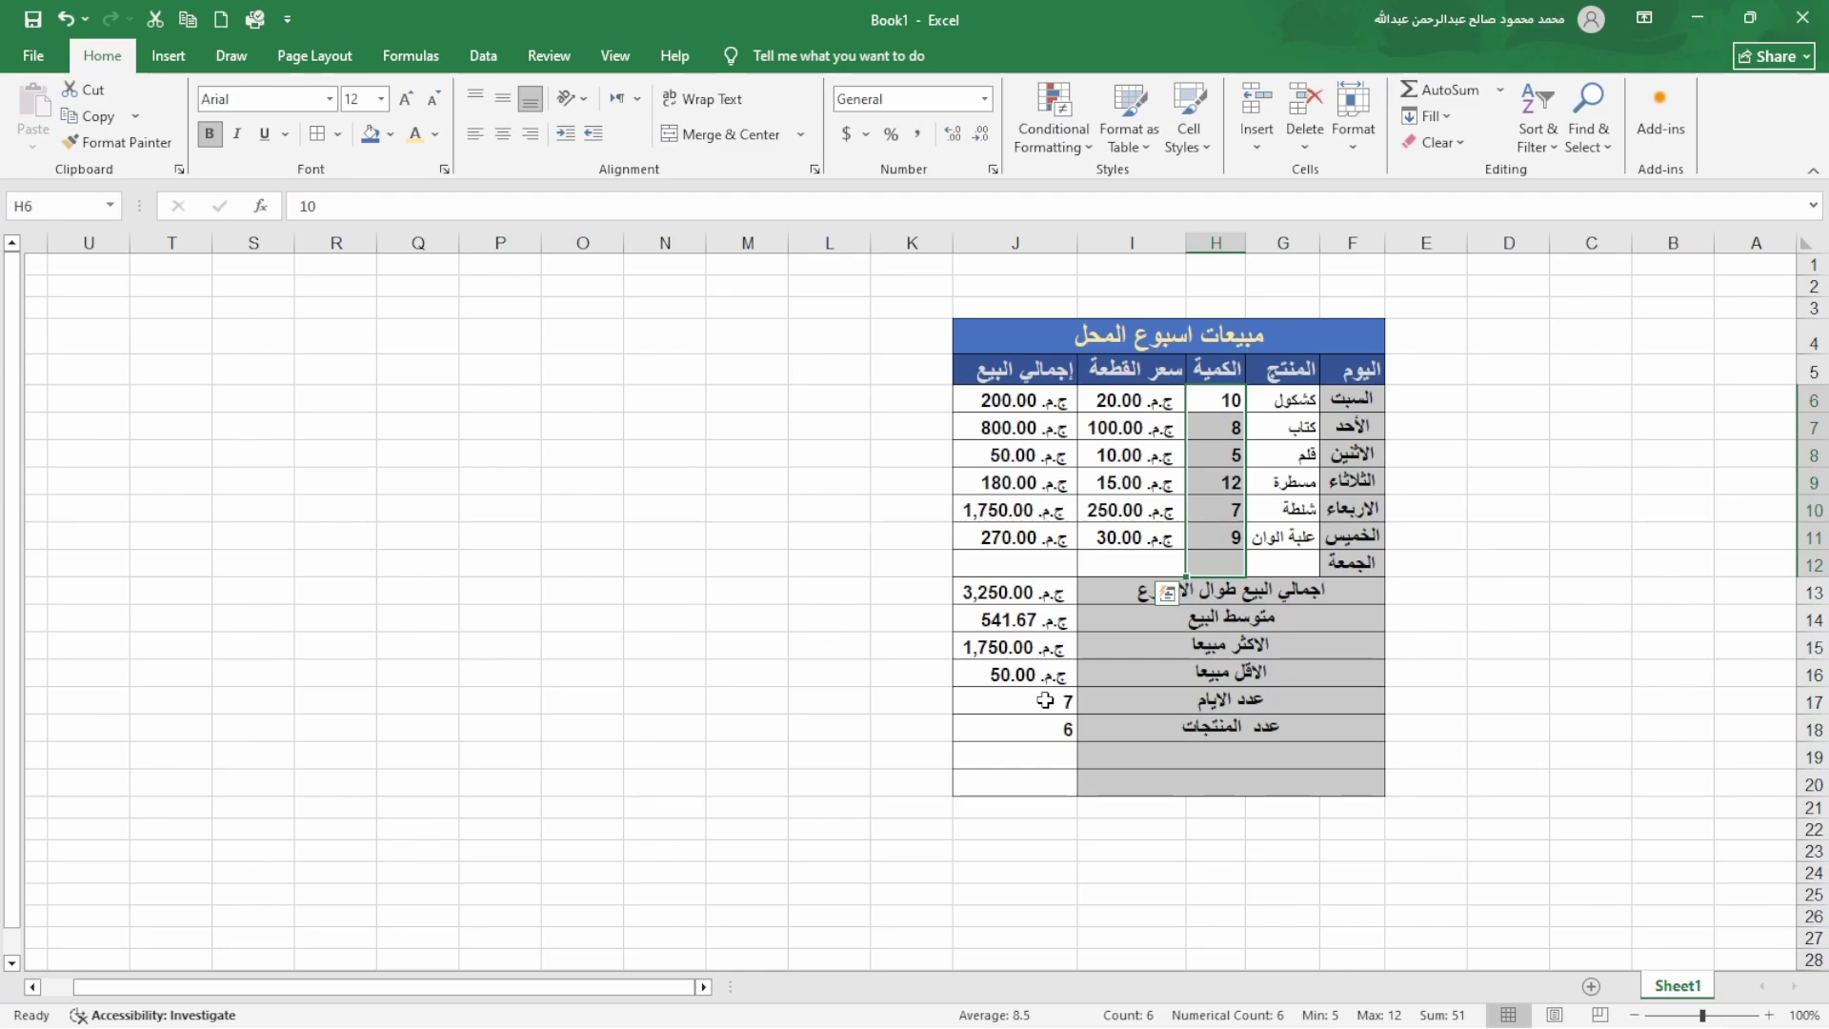
left_click(1105, 762)
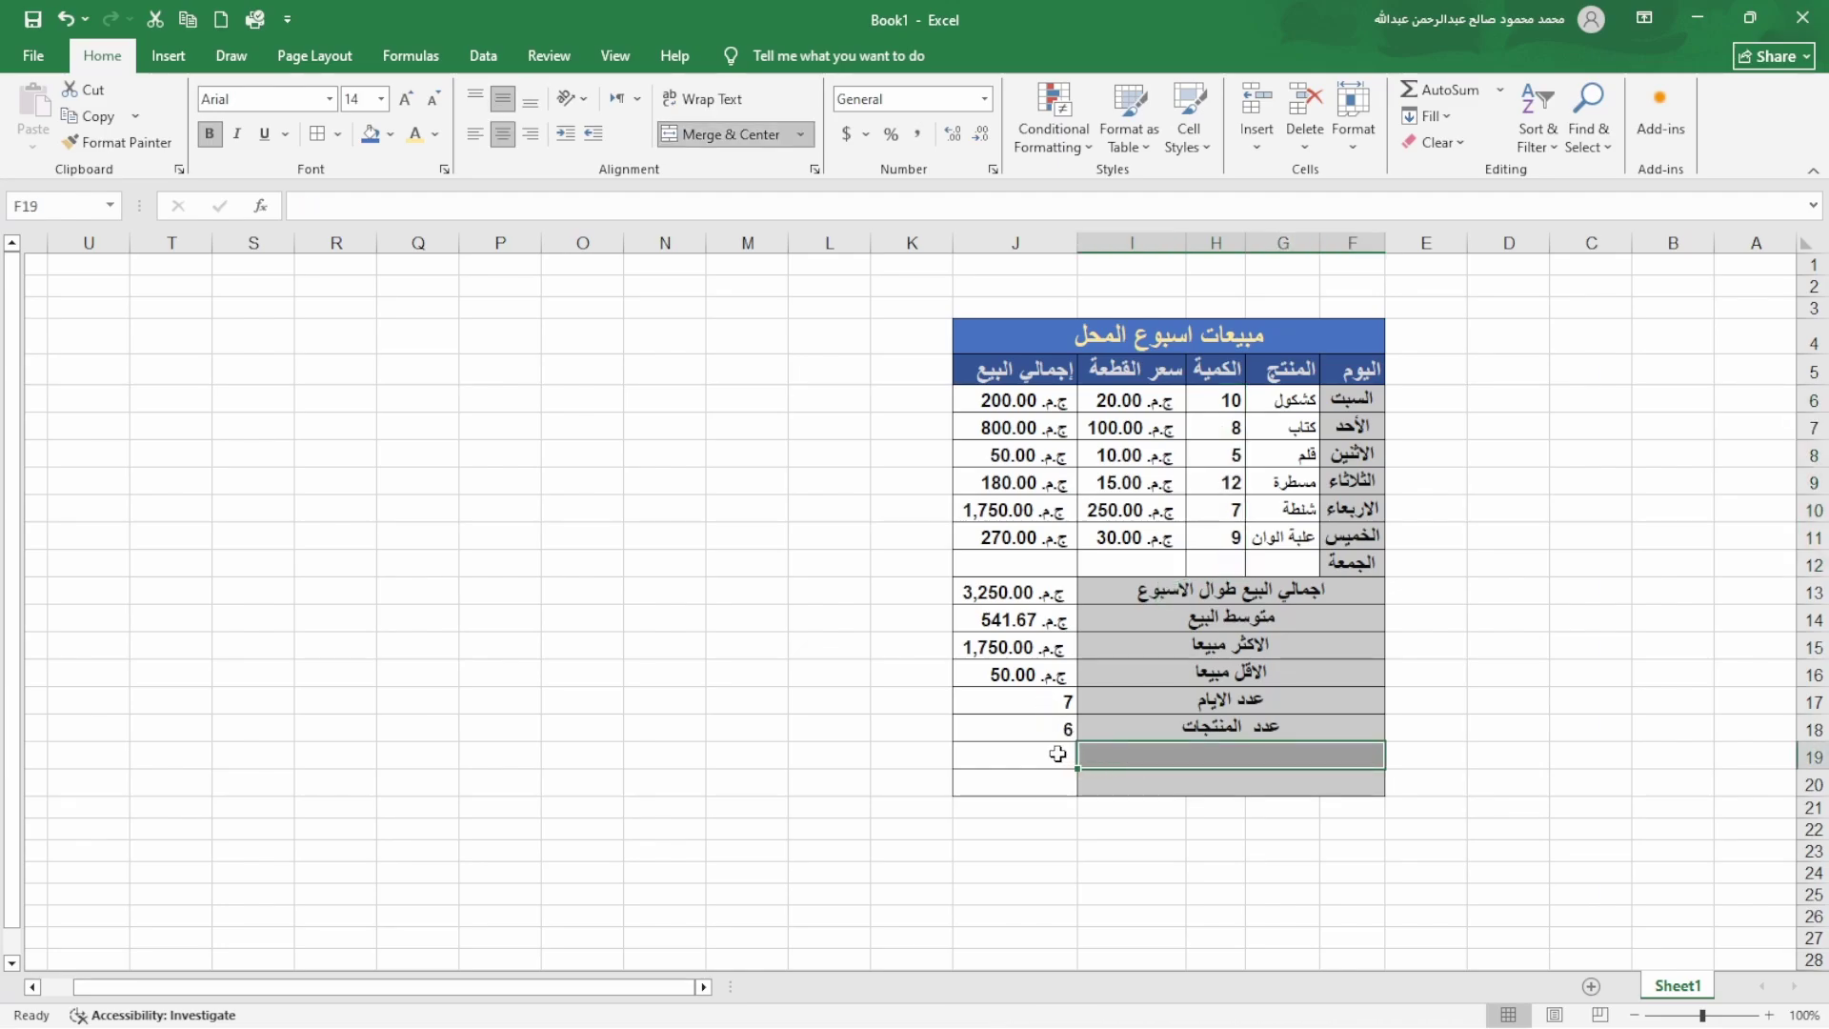